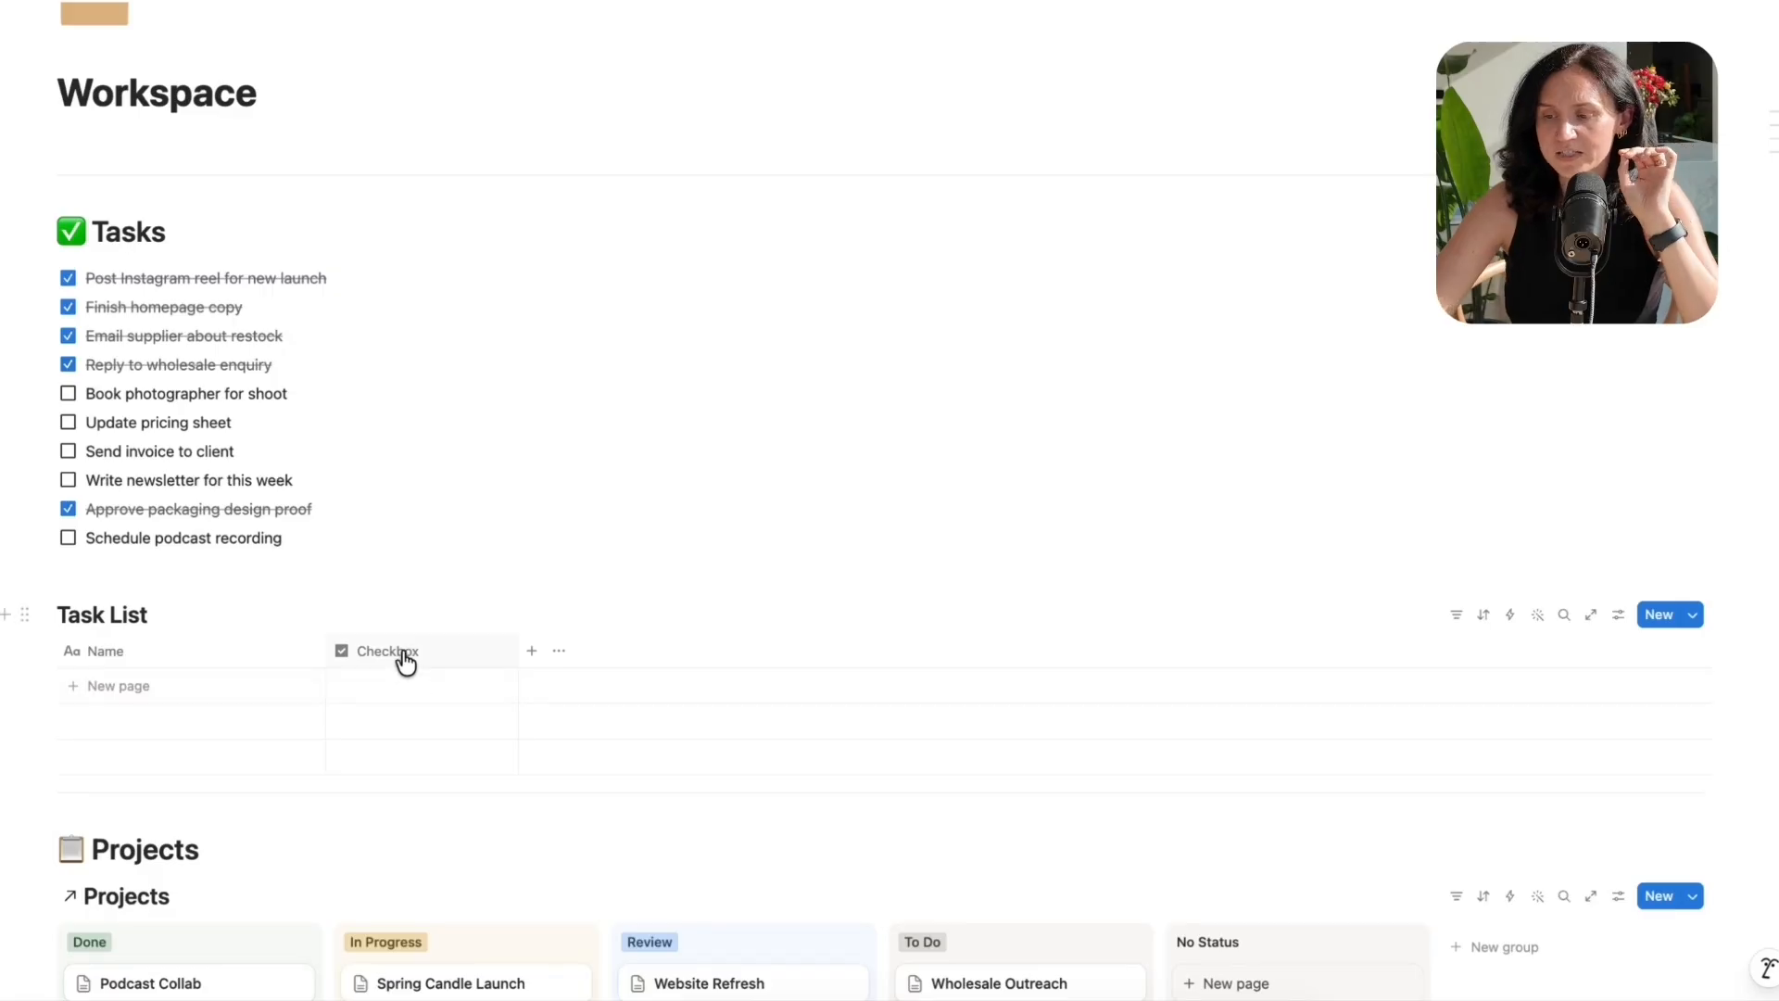
# - Move the Checkbox column in front of the Name column in the Task List table and rename Name to Task
pyautogui.moveTo(405, 659); pyautogui.dragTo(146, 659)
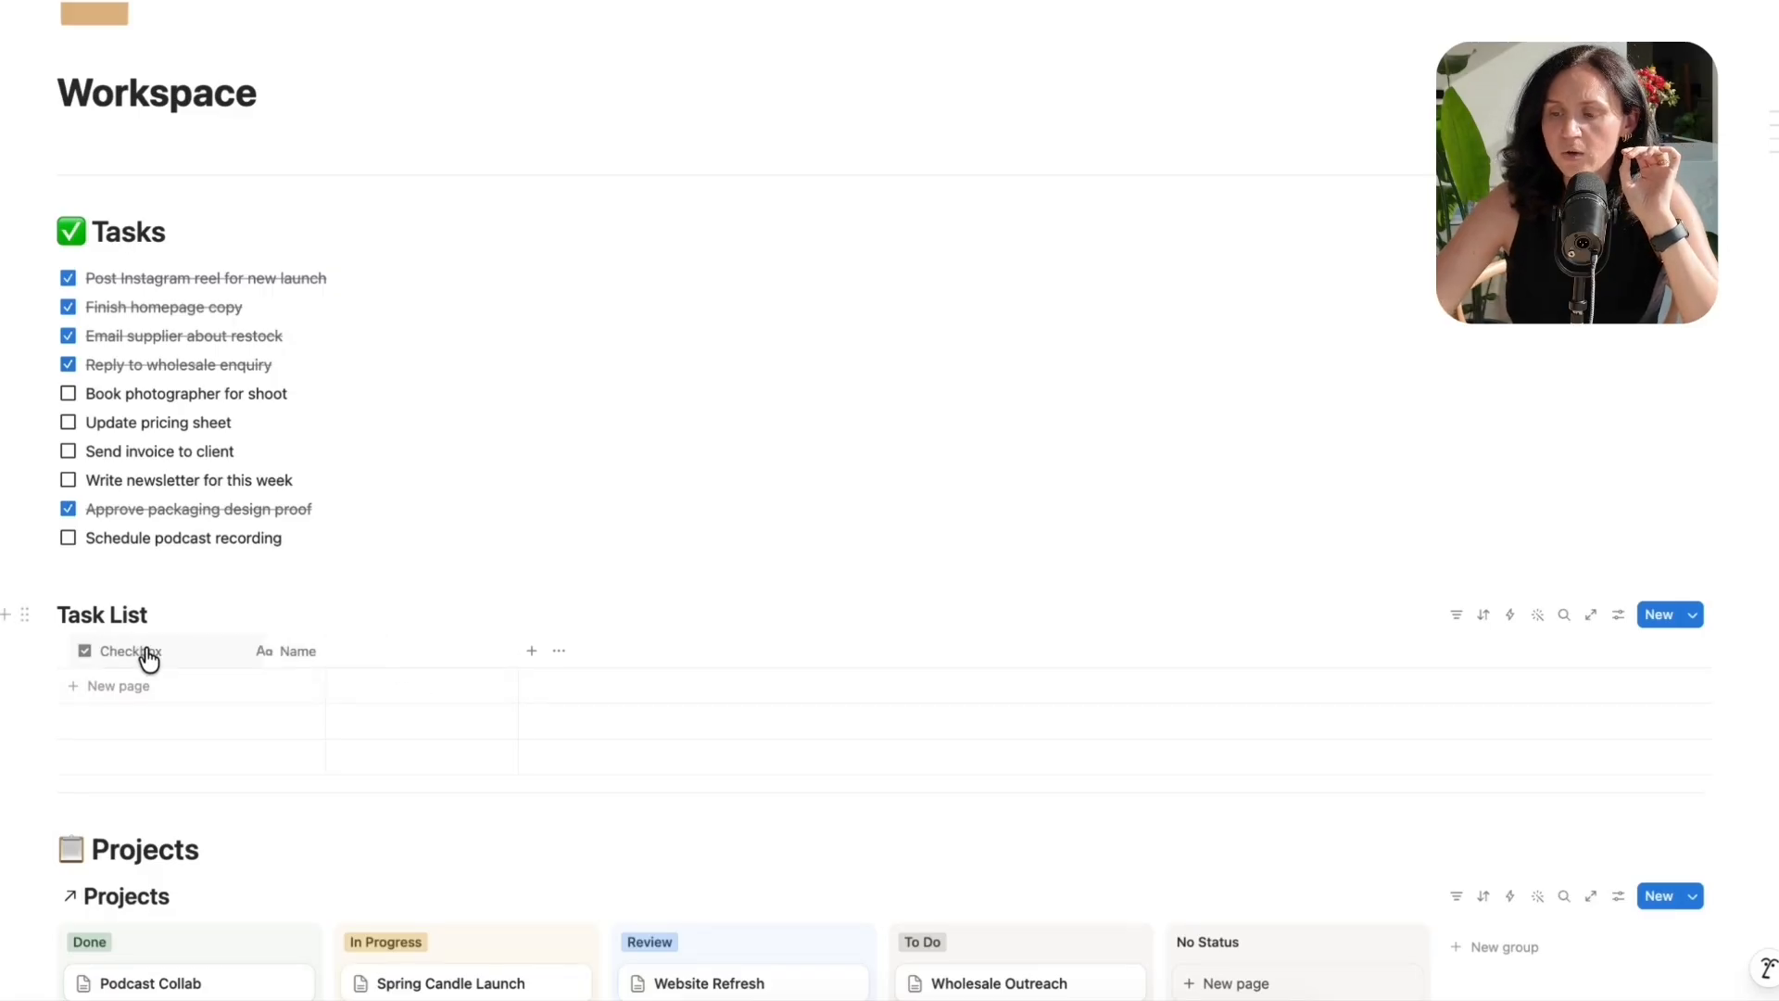
pyautogui.click(344, 664)
pyautogui.doubleClick(344, 322)
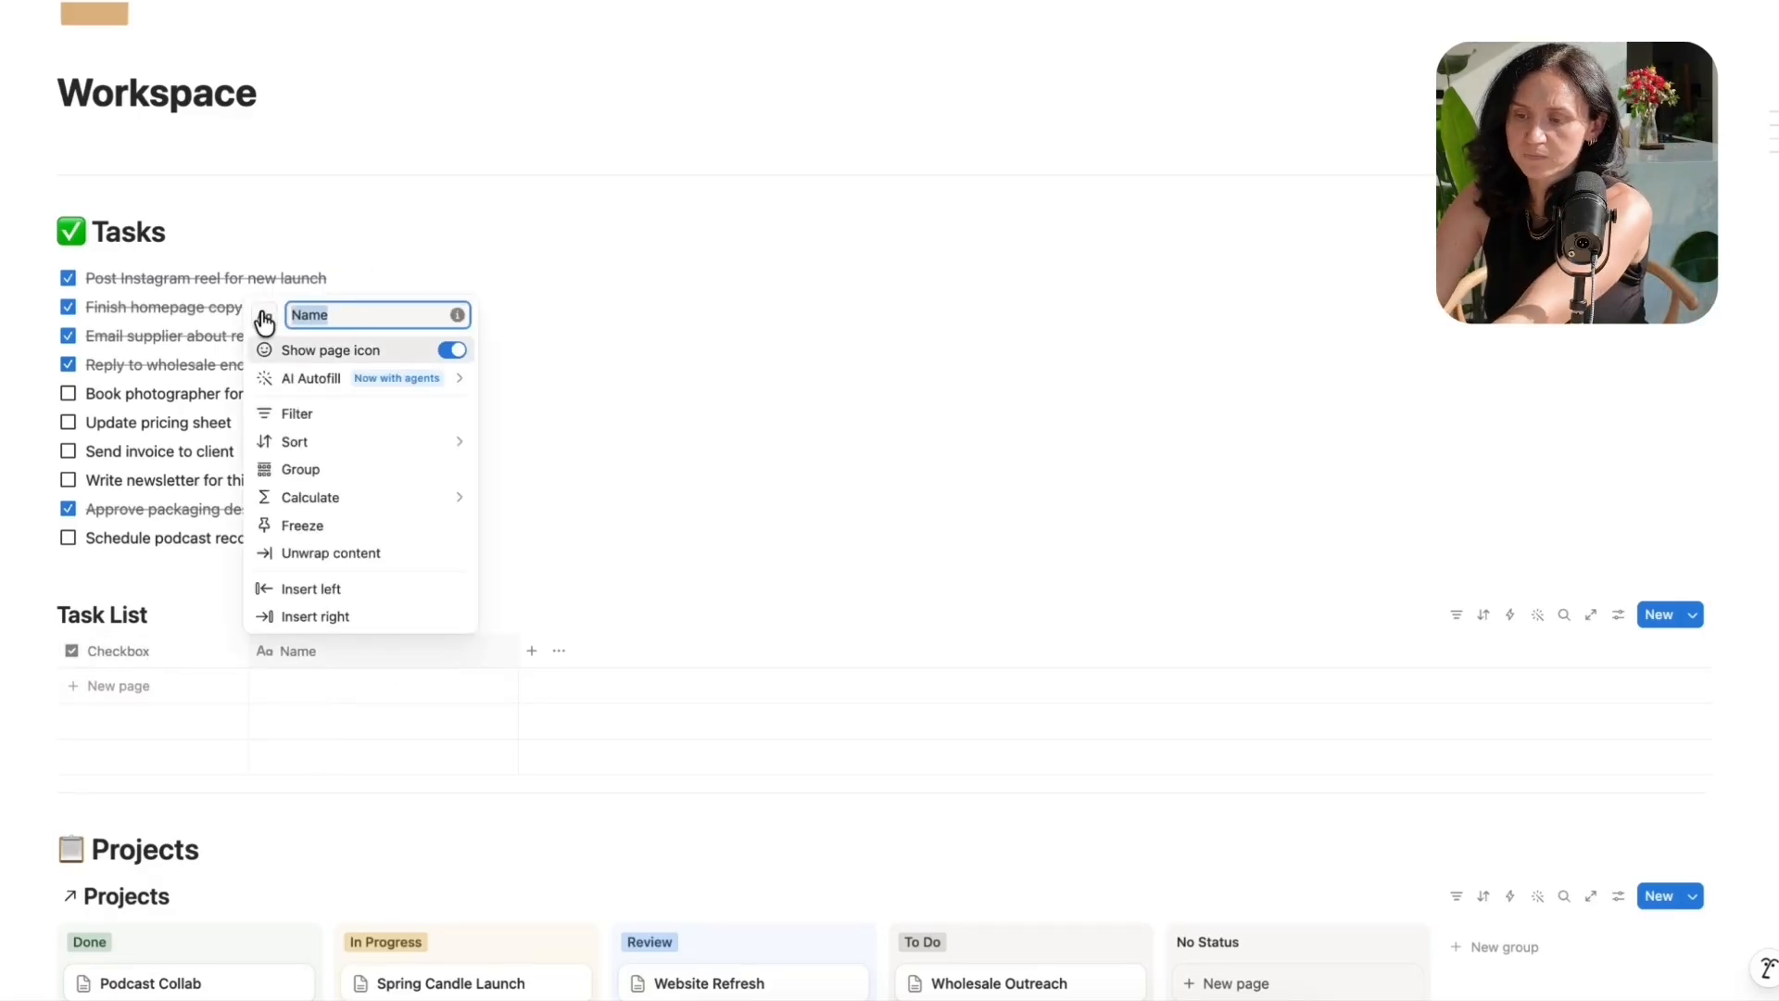
pyautogui.write('Task')
pyautogui.click(810, 531)
# - Add a Date property and a multi-select property named Type to the Task List table
pyautogui.click(531, 650)
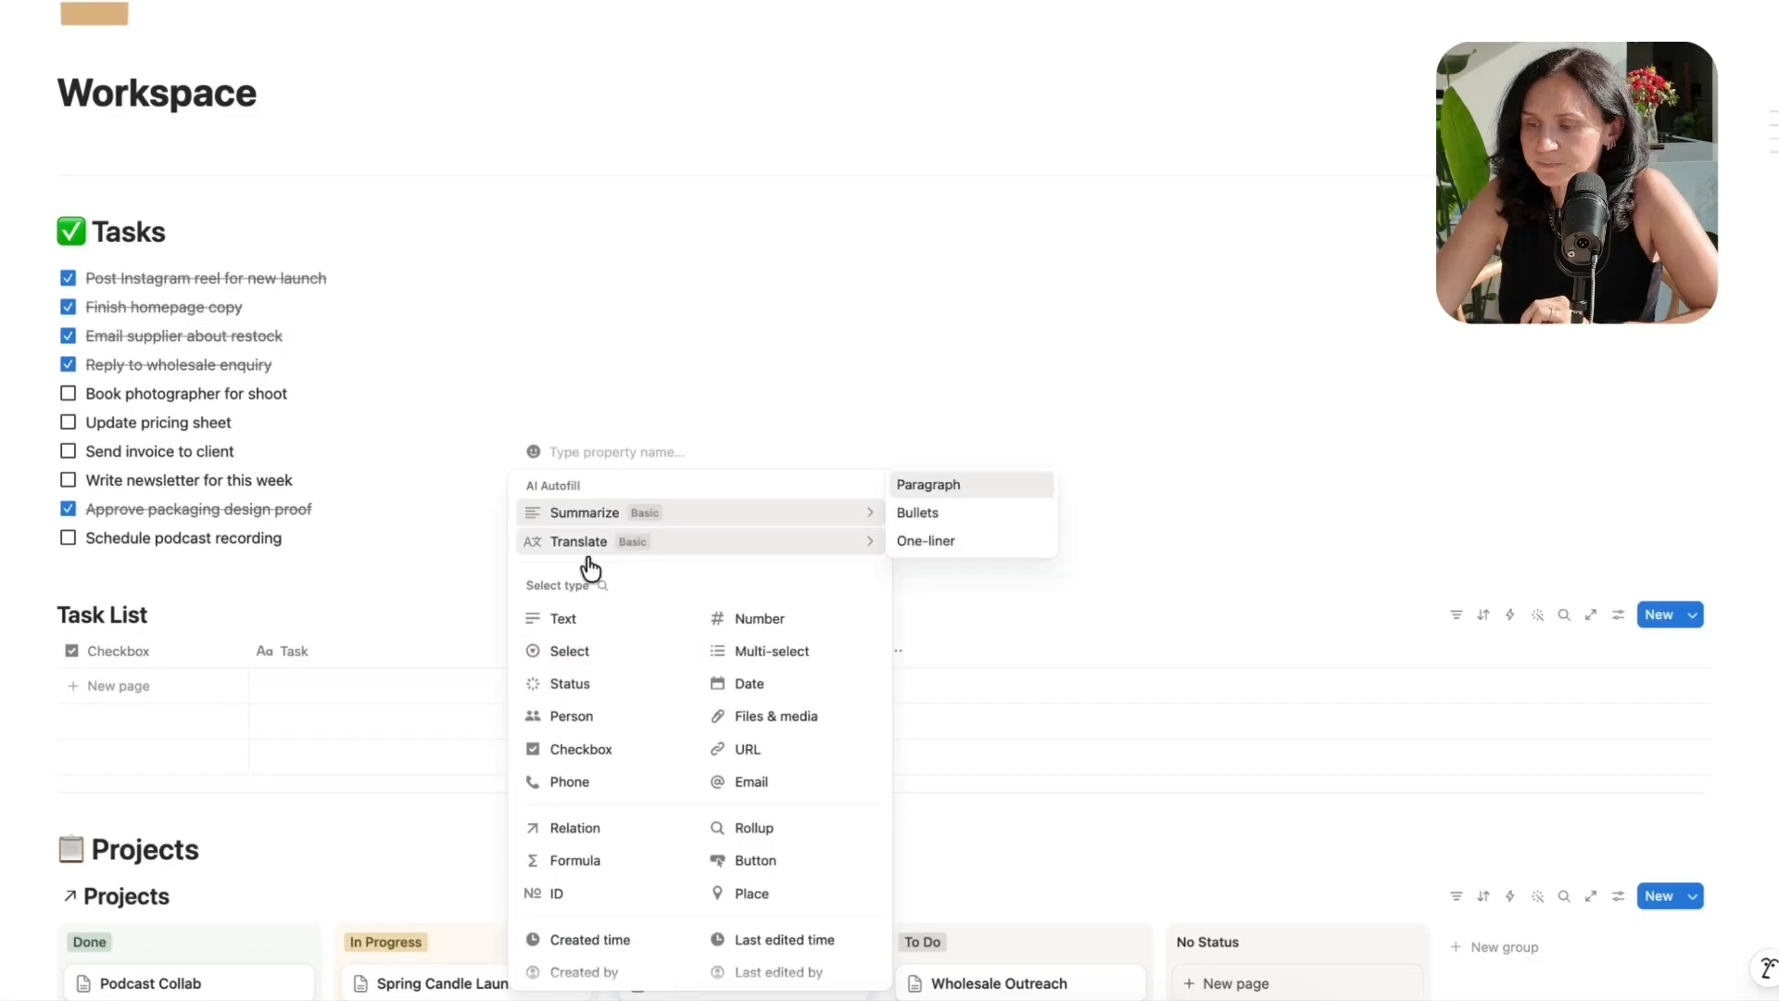
pyautogui.click(757, 703)
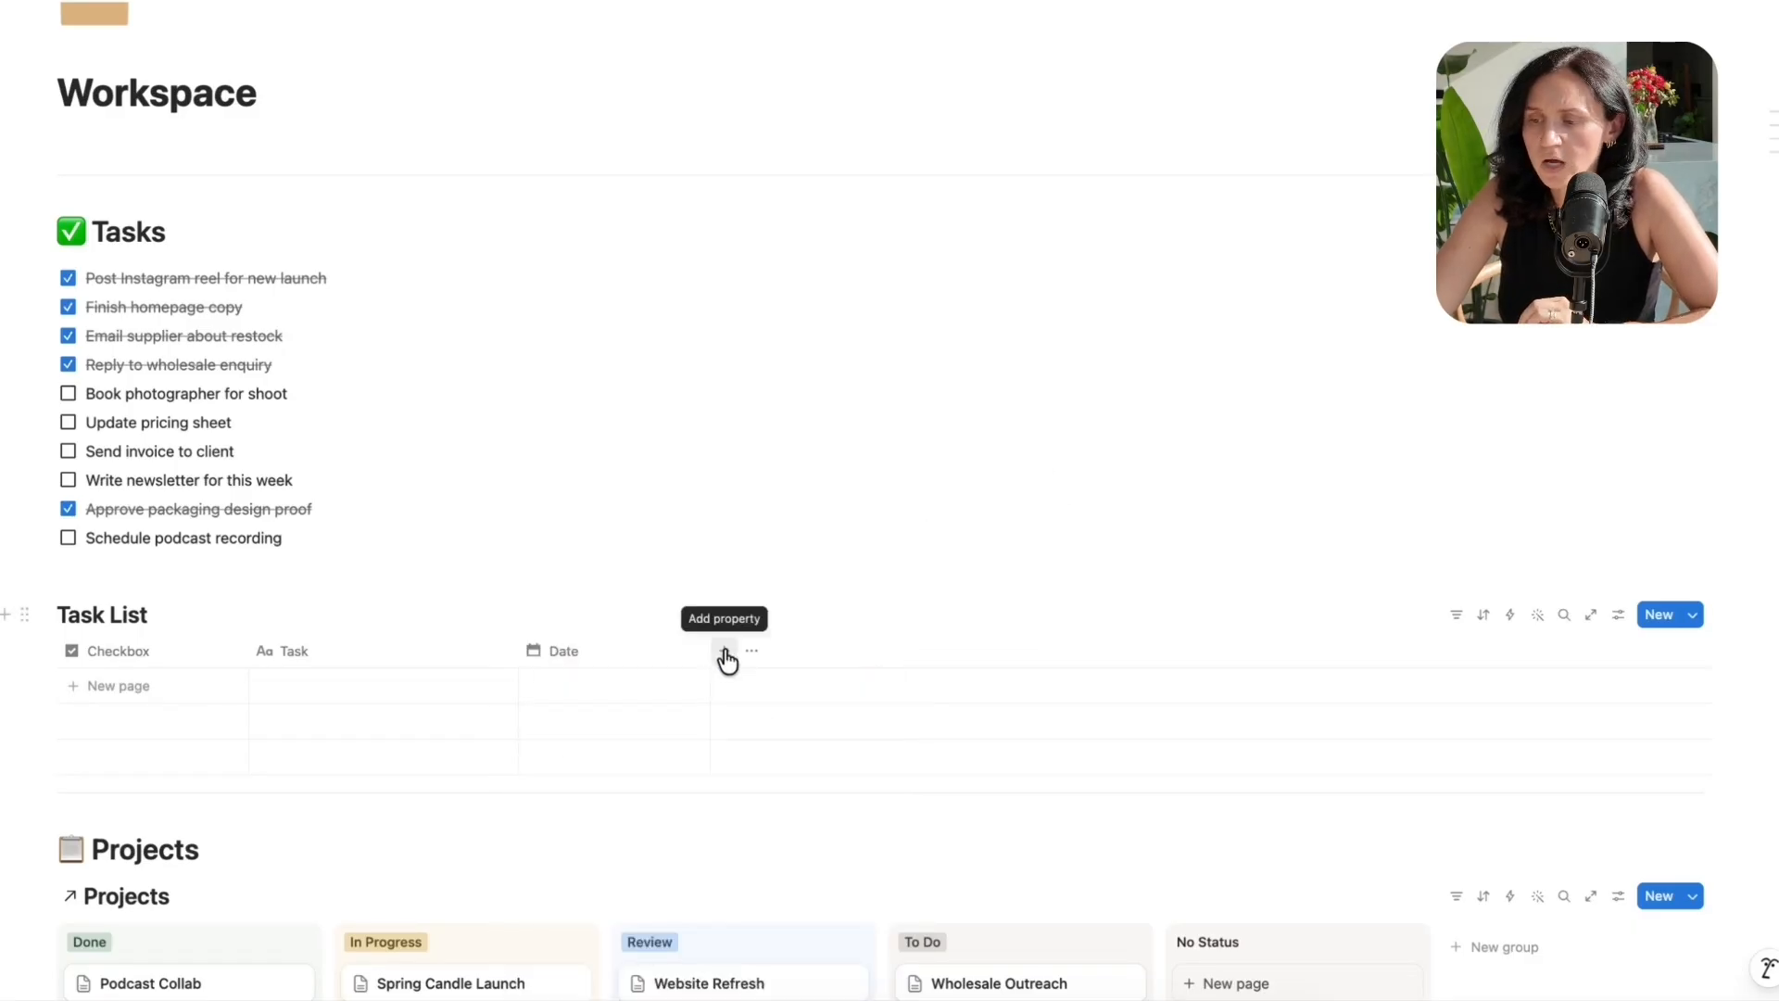
pyautogui.click(726, 658)
pyautogui.click(968, 652)
pyautogui.click(825, 648)
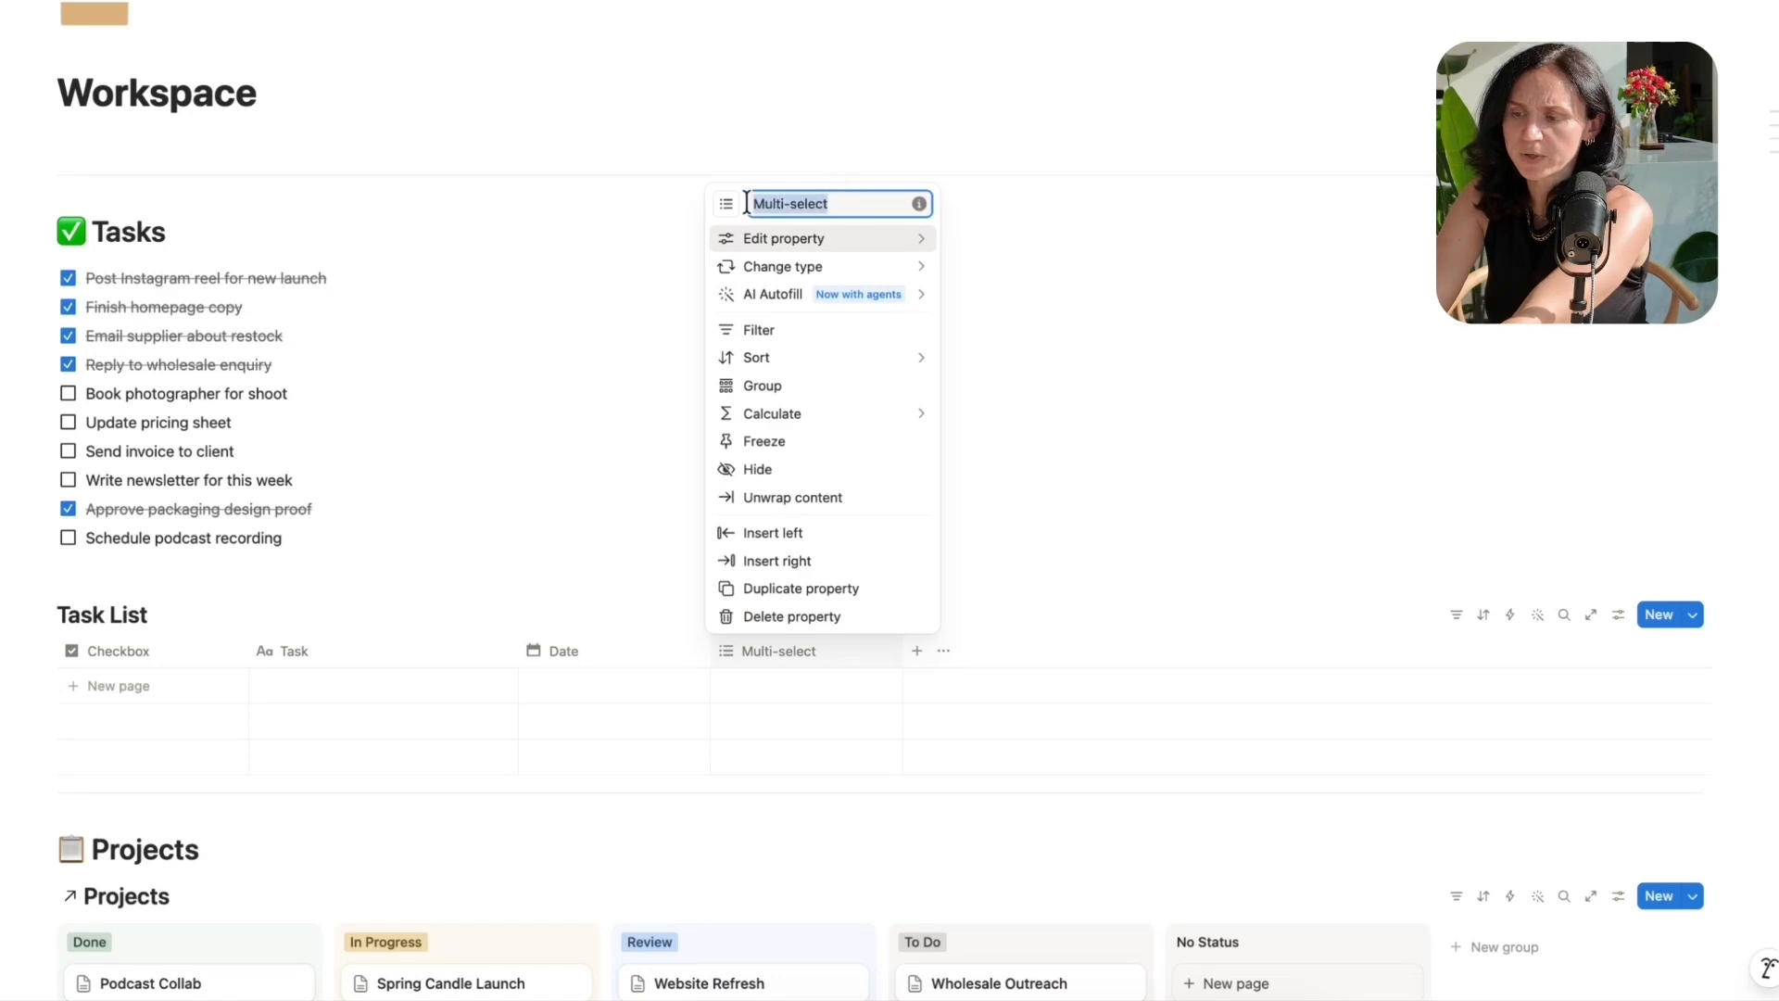
pyautogui.write('Type')
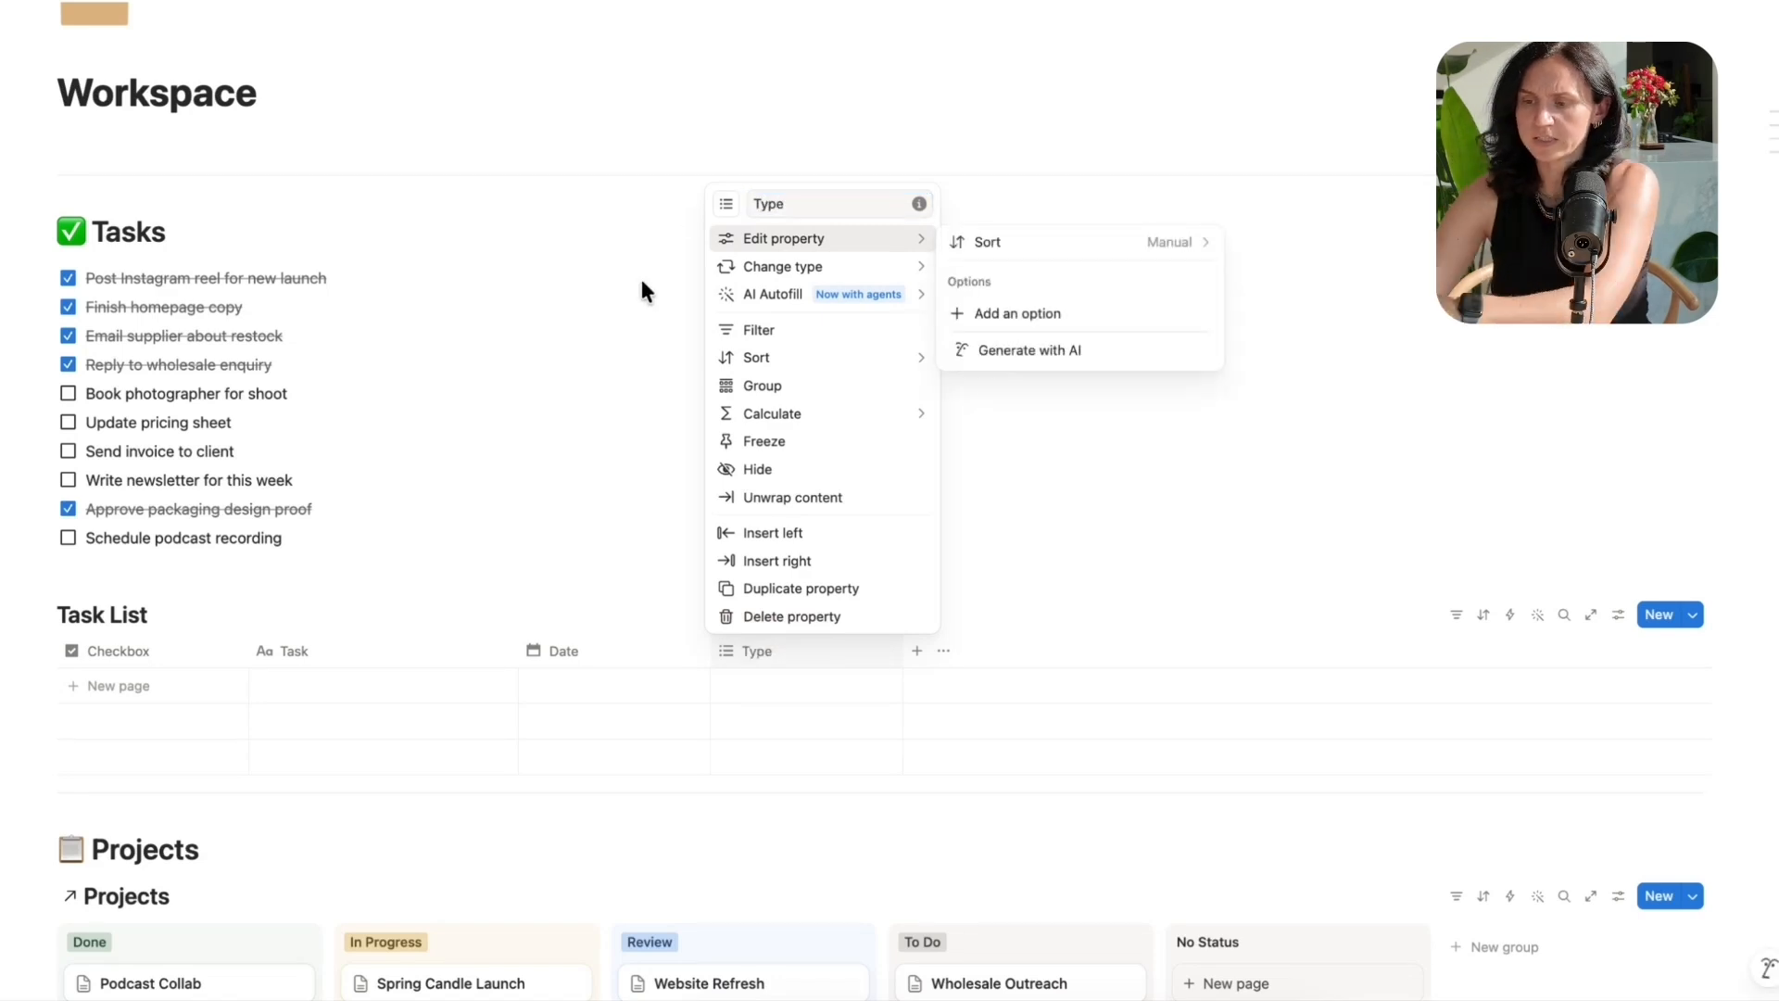
pyautogui.click(655, 295)
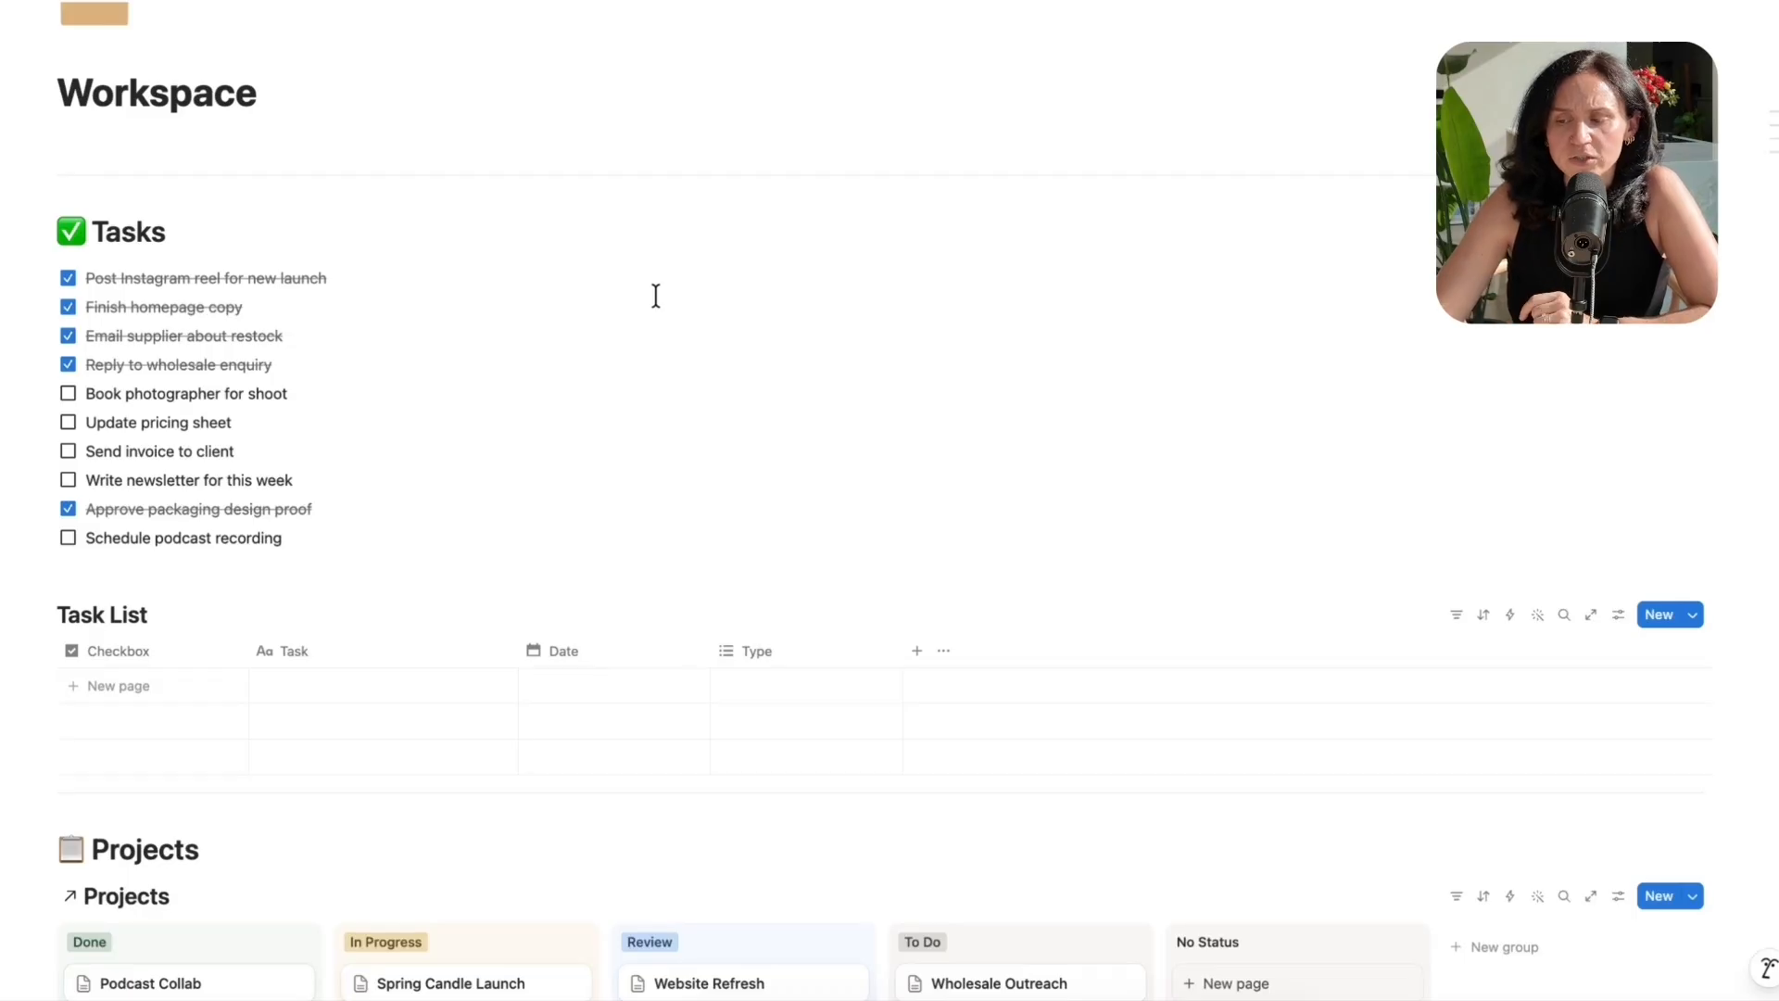
# - Copy Schedule podcast recording, Send invoice to client and Update pricing sheet from the checklist into the Task column
pyautogui.scroll(-3, 351, 253)
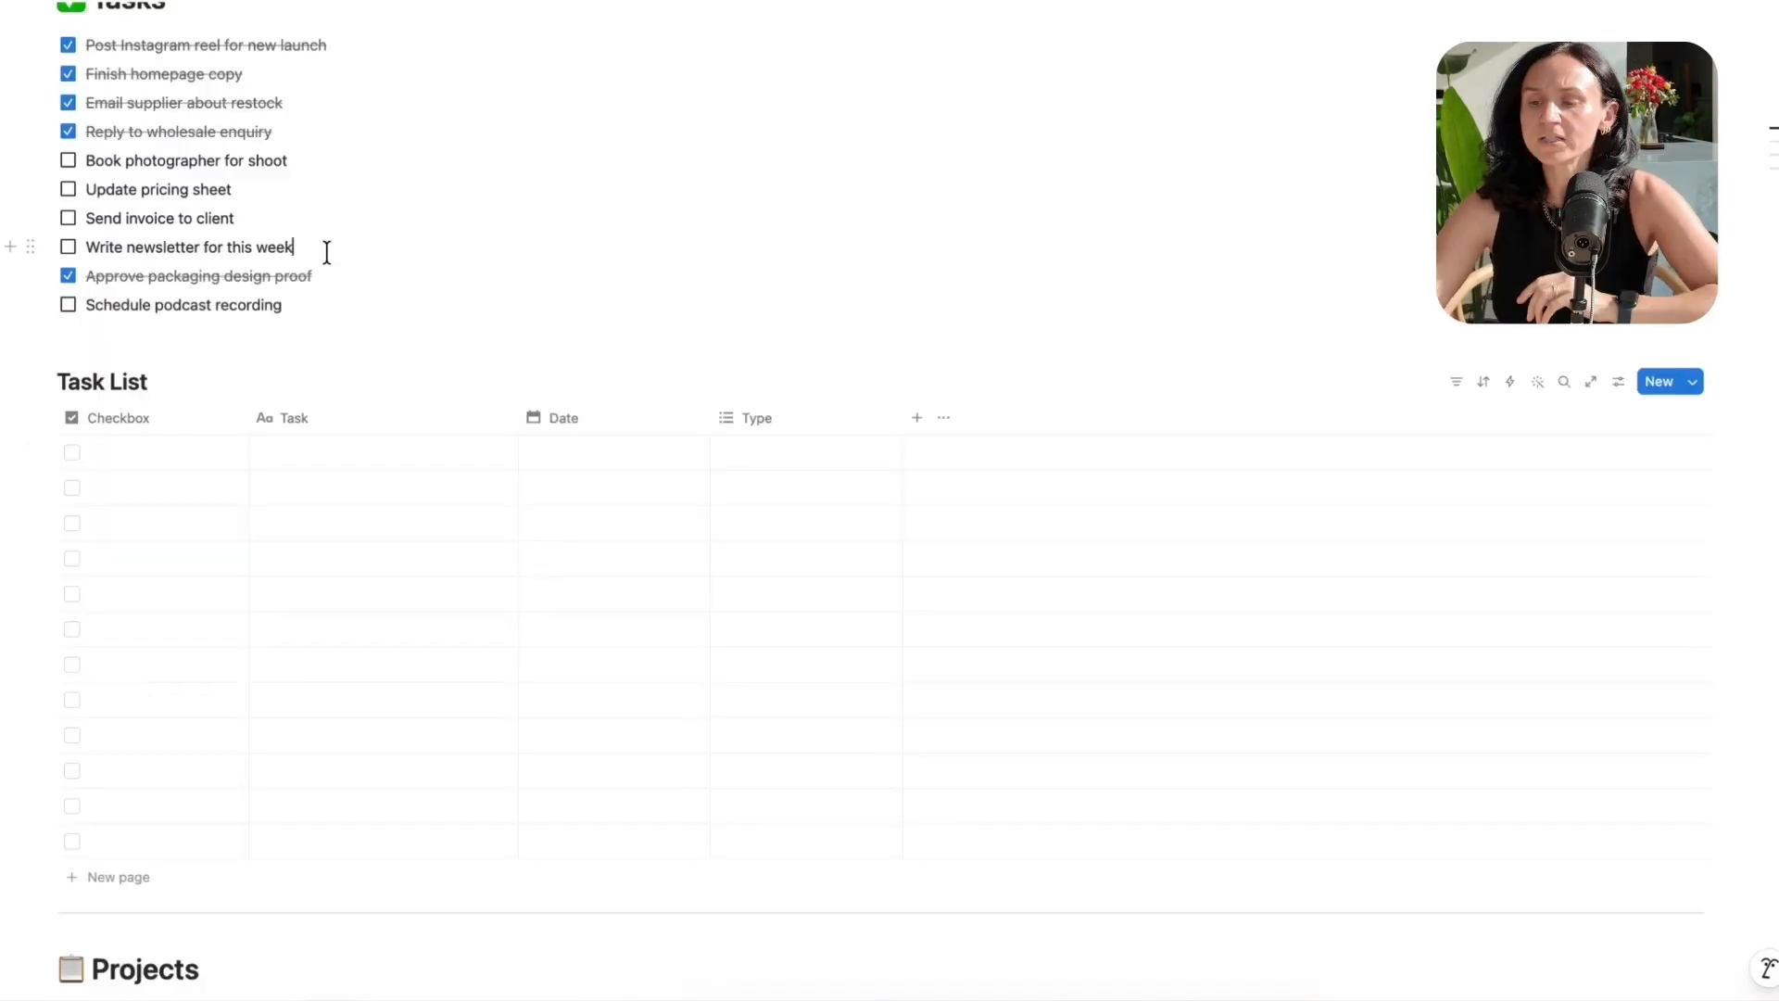
pyautogui.moveTo(309, 309); pyautogui.dragTo(48, 306)
pyautogui.hotkey('ctrl', 'c')
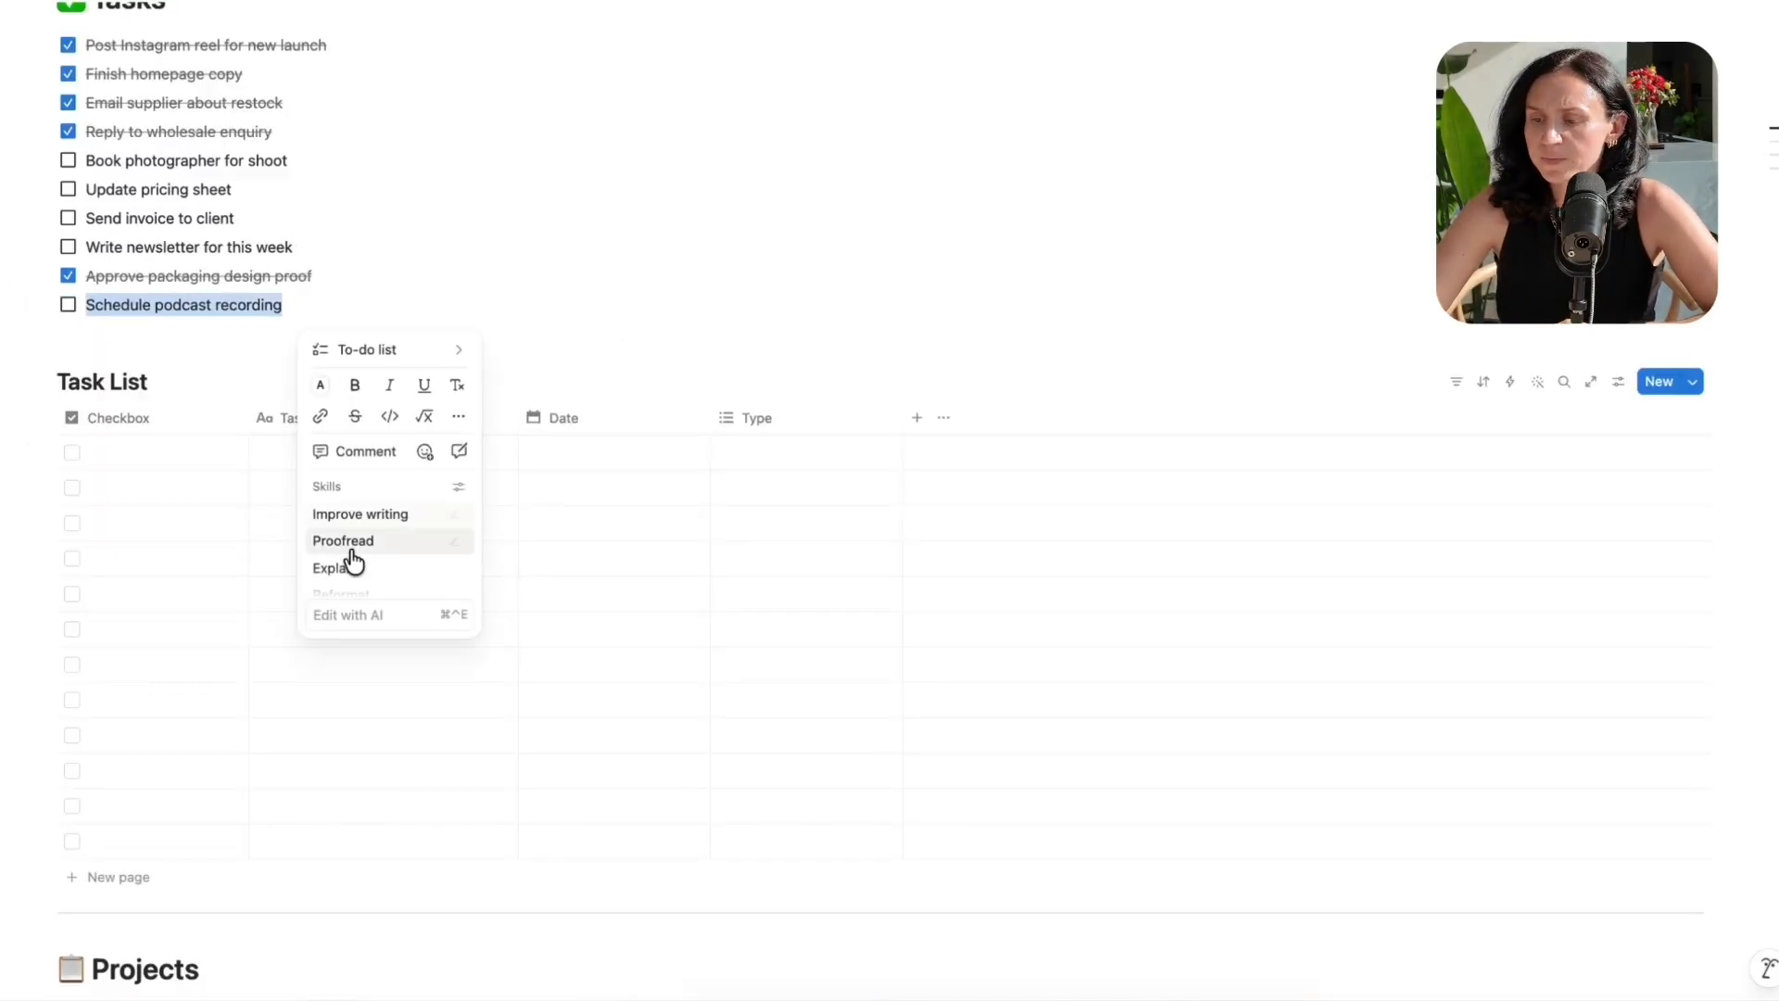
pyautogui.click(248, 452)
pyautogui.hotkey('ctrl', 'v')
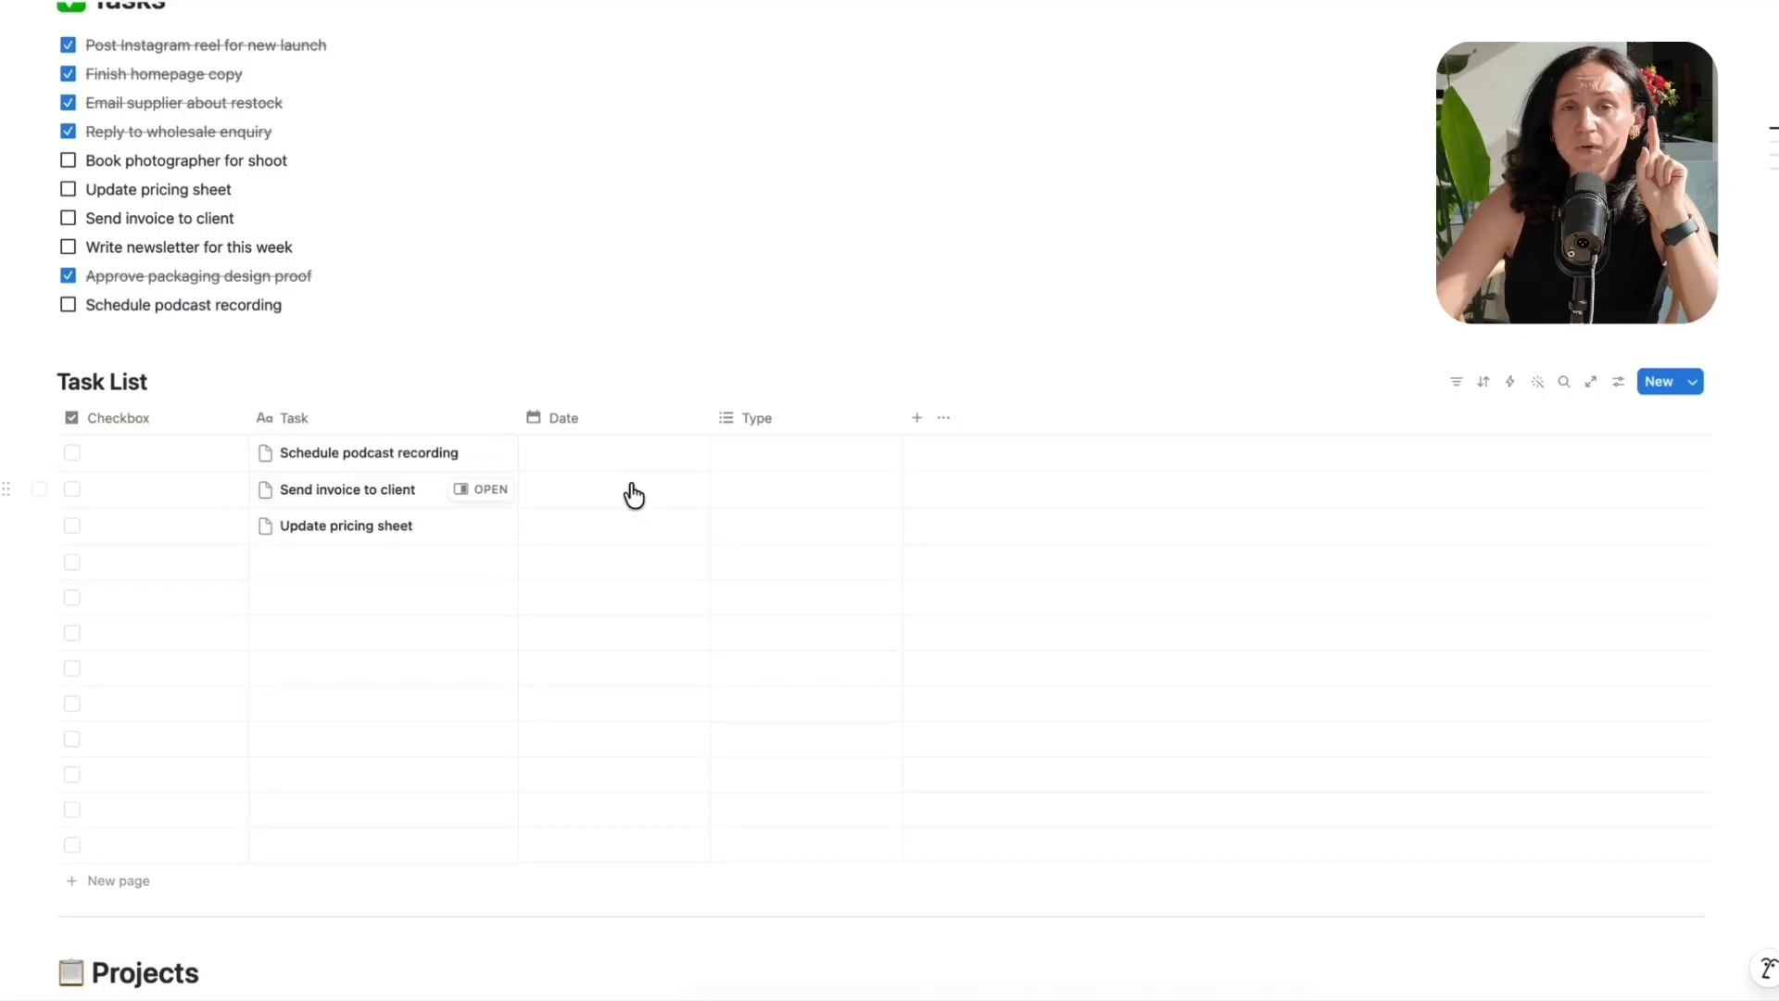
# - Date the podcast recording task July 1, 2026, the client invoice task July 9, 2026 and the pricing sheet task July 7, 2026
pyautogui.click(596, 452)
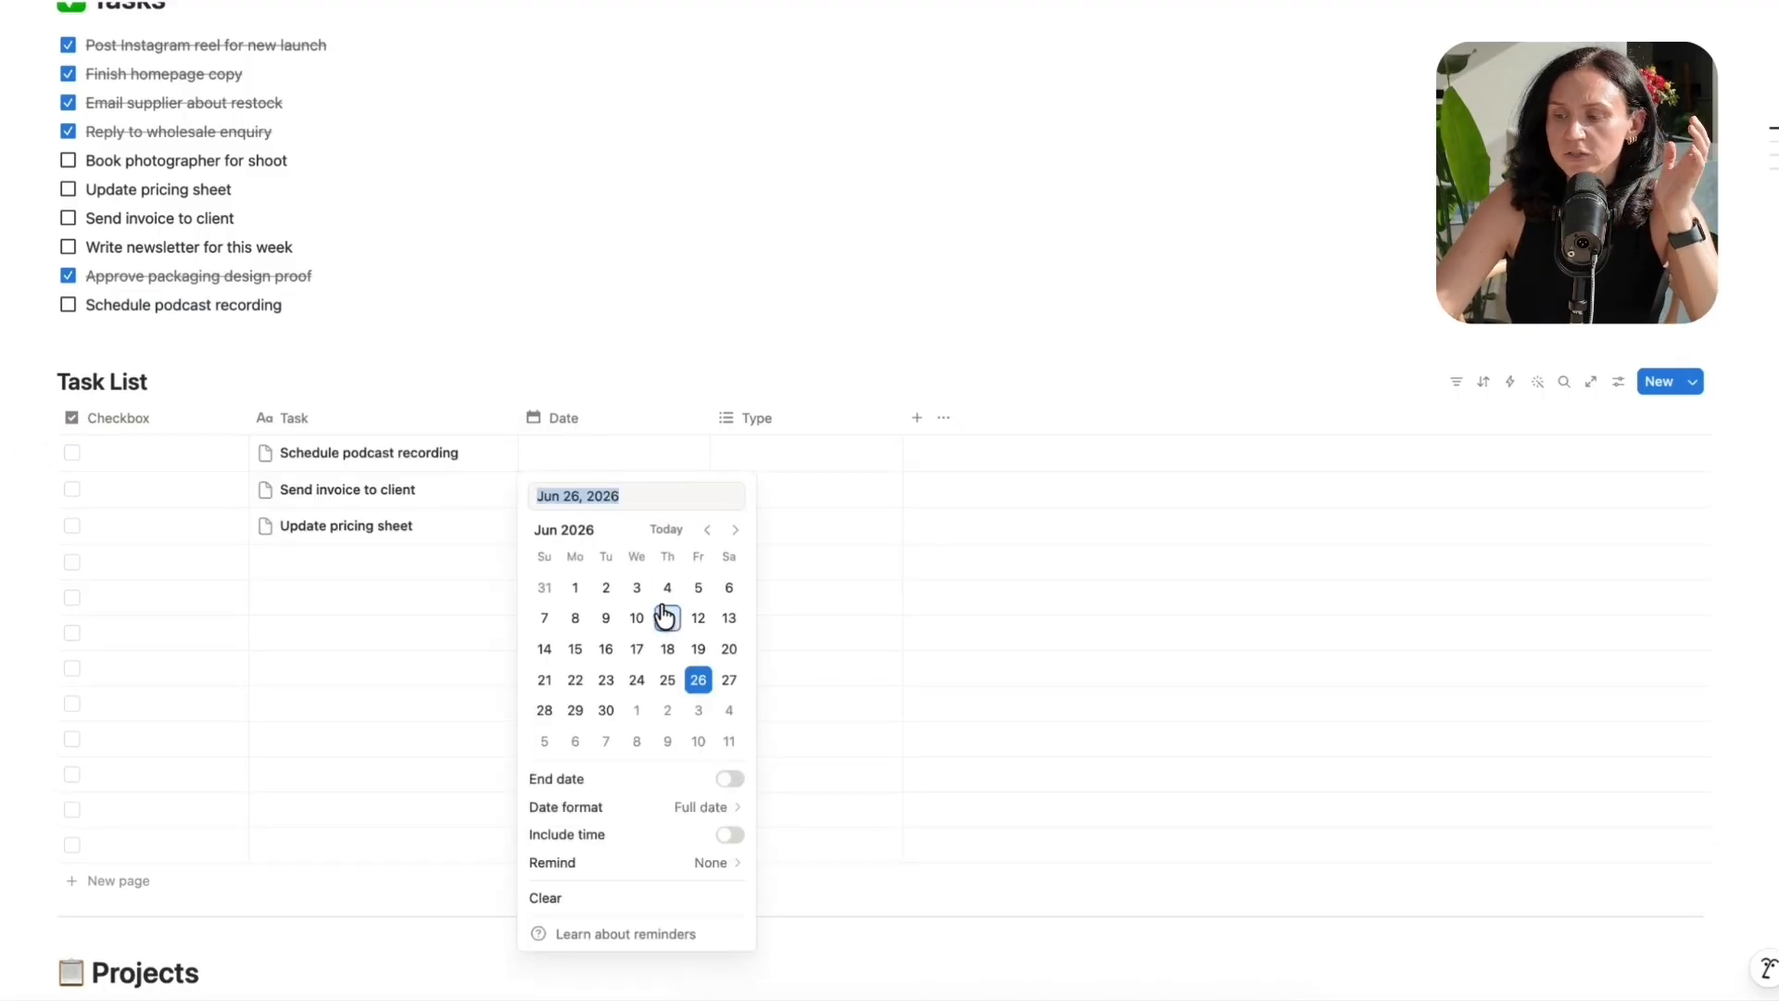
pyautogui.click(637, 710)
pyautogui.click(556, 489)
pyautogui.click(556, 489)
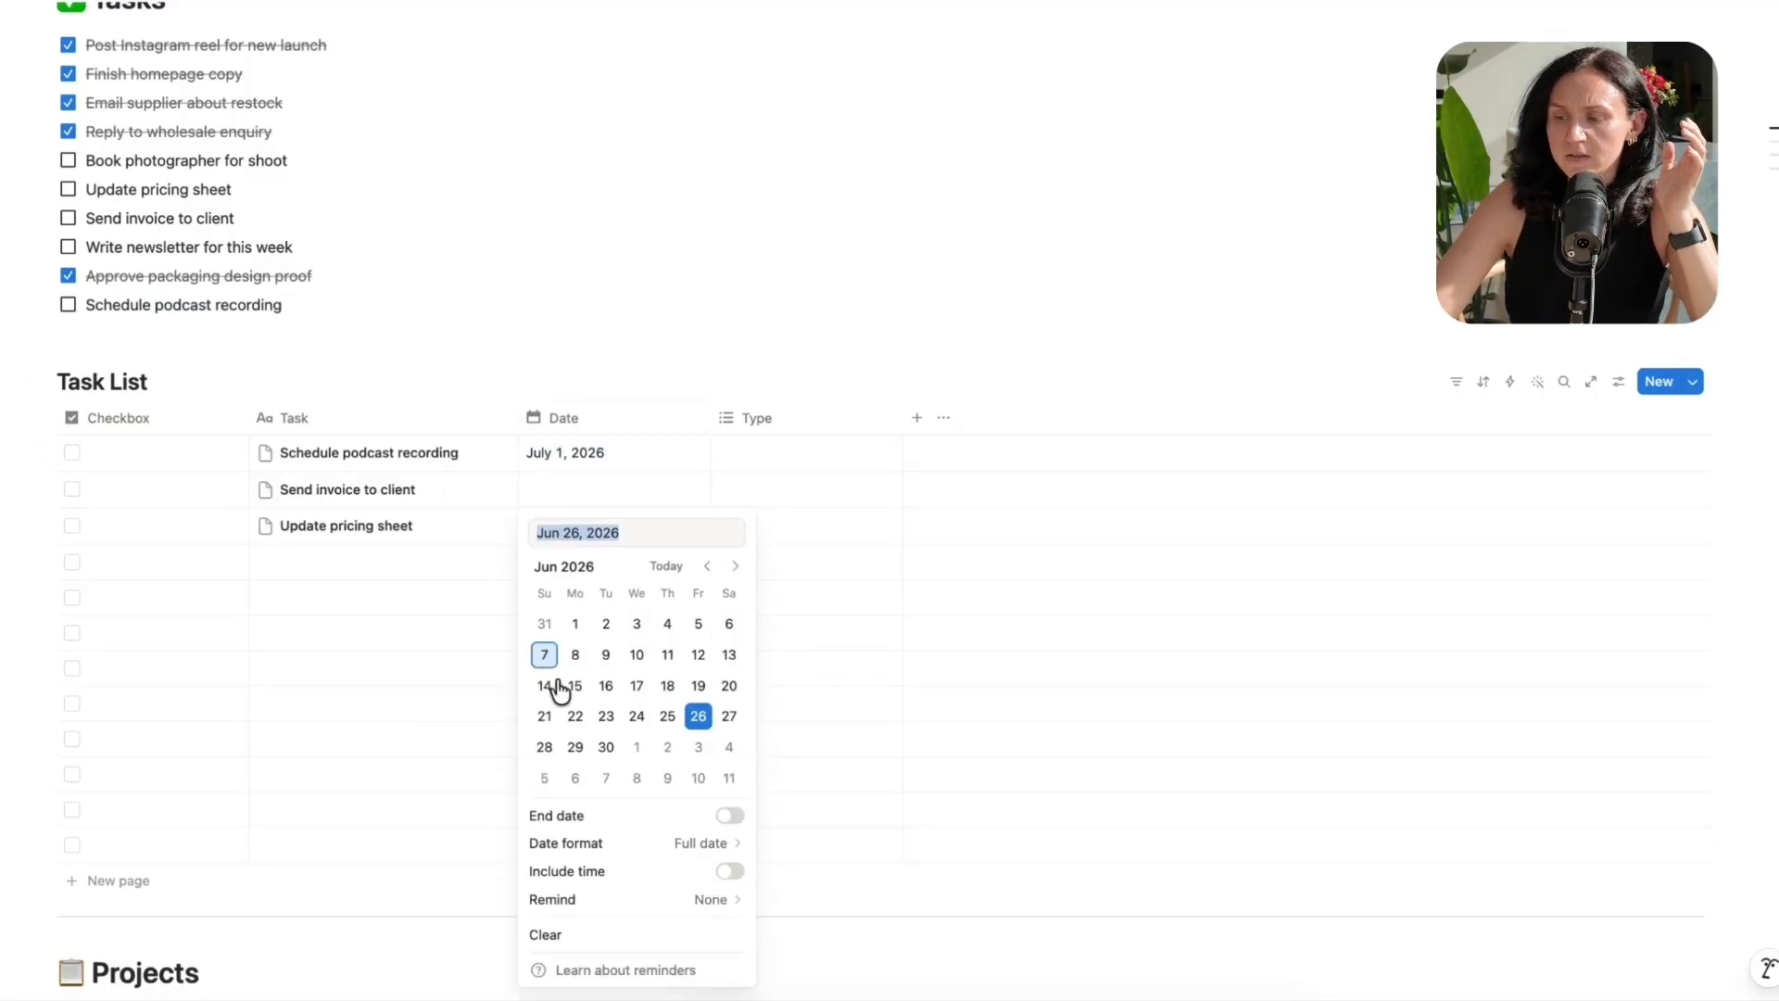
pyautogui.click(668, 777)
pyautogui.click(615, 325)
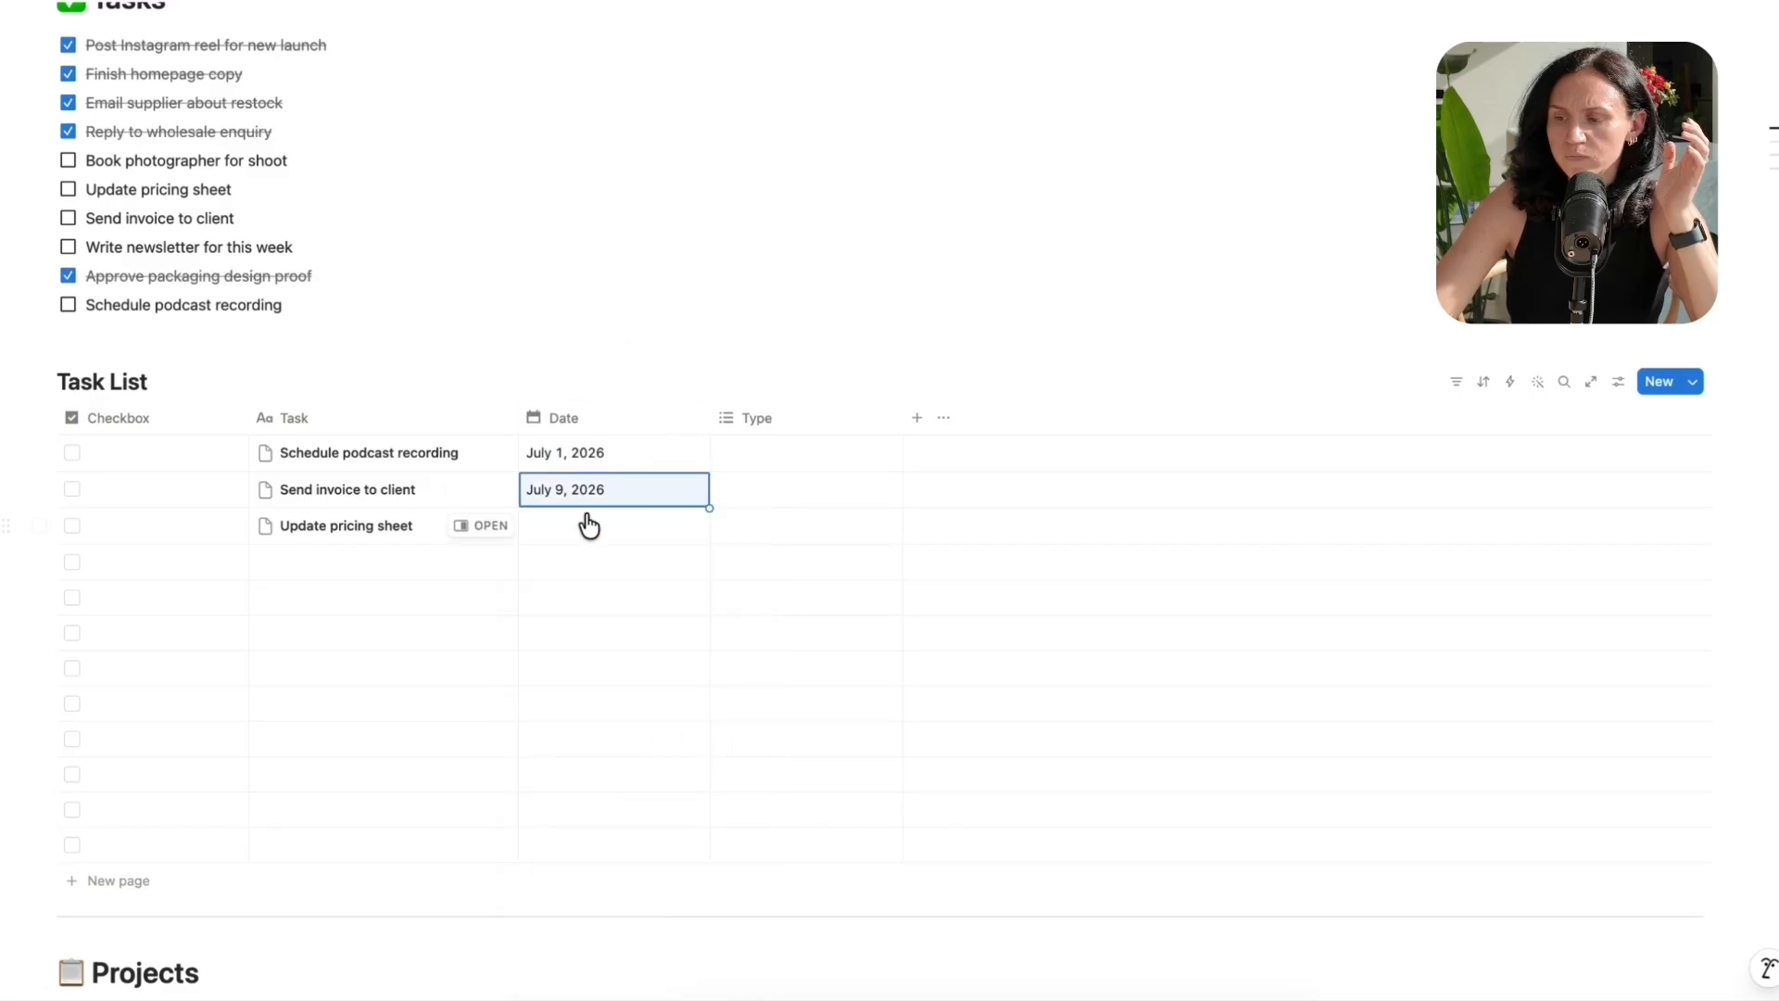
pyautogui.click(586, 524)
pyautogui.click(606, 334)
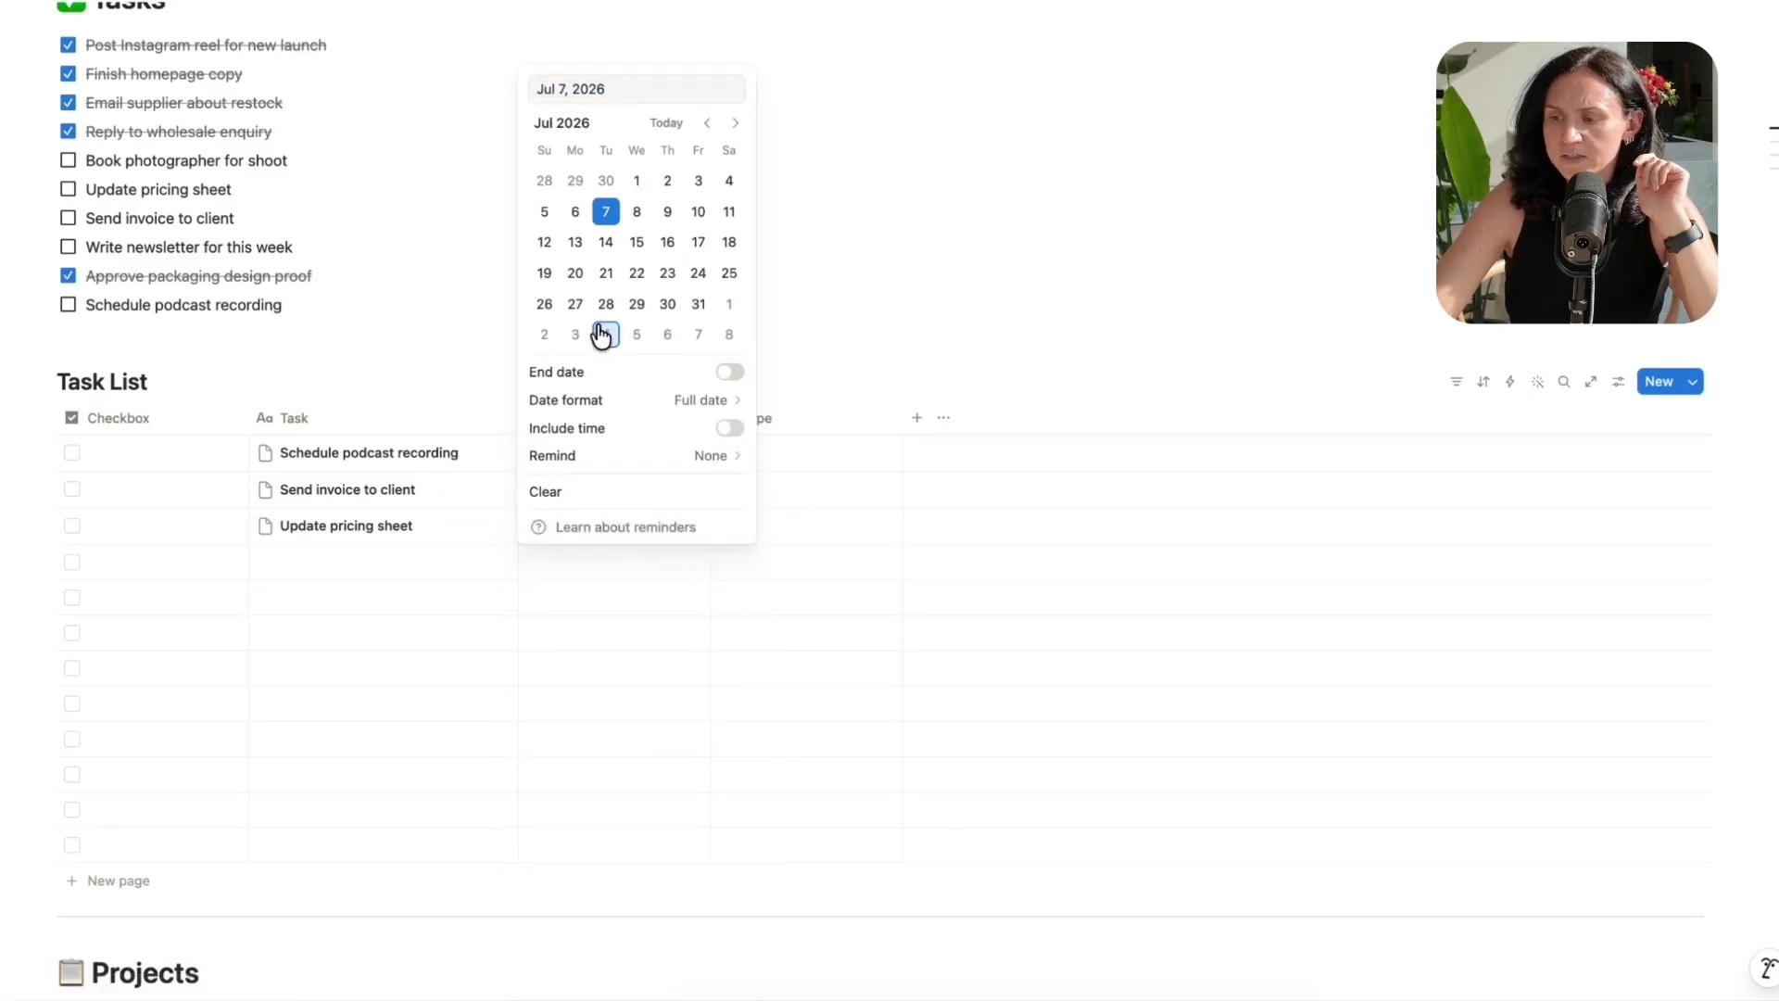
pyautogui.click(853, 448)
# - Create a Content option in the Type column and assign it to Schedule podcast recording
pyautogui.click(808, 463)
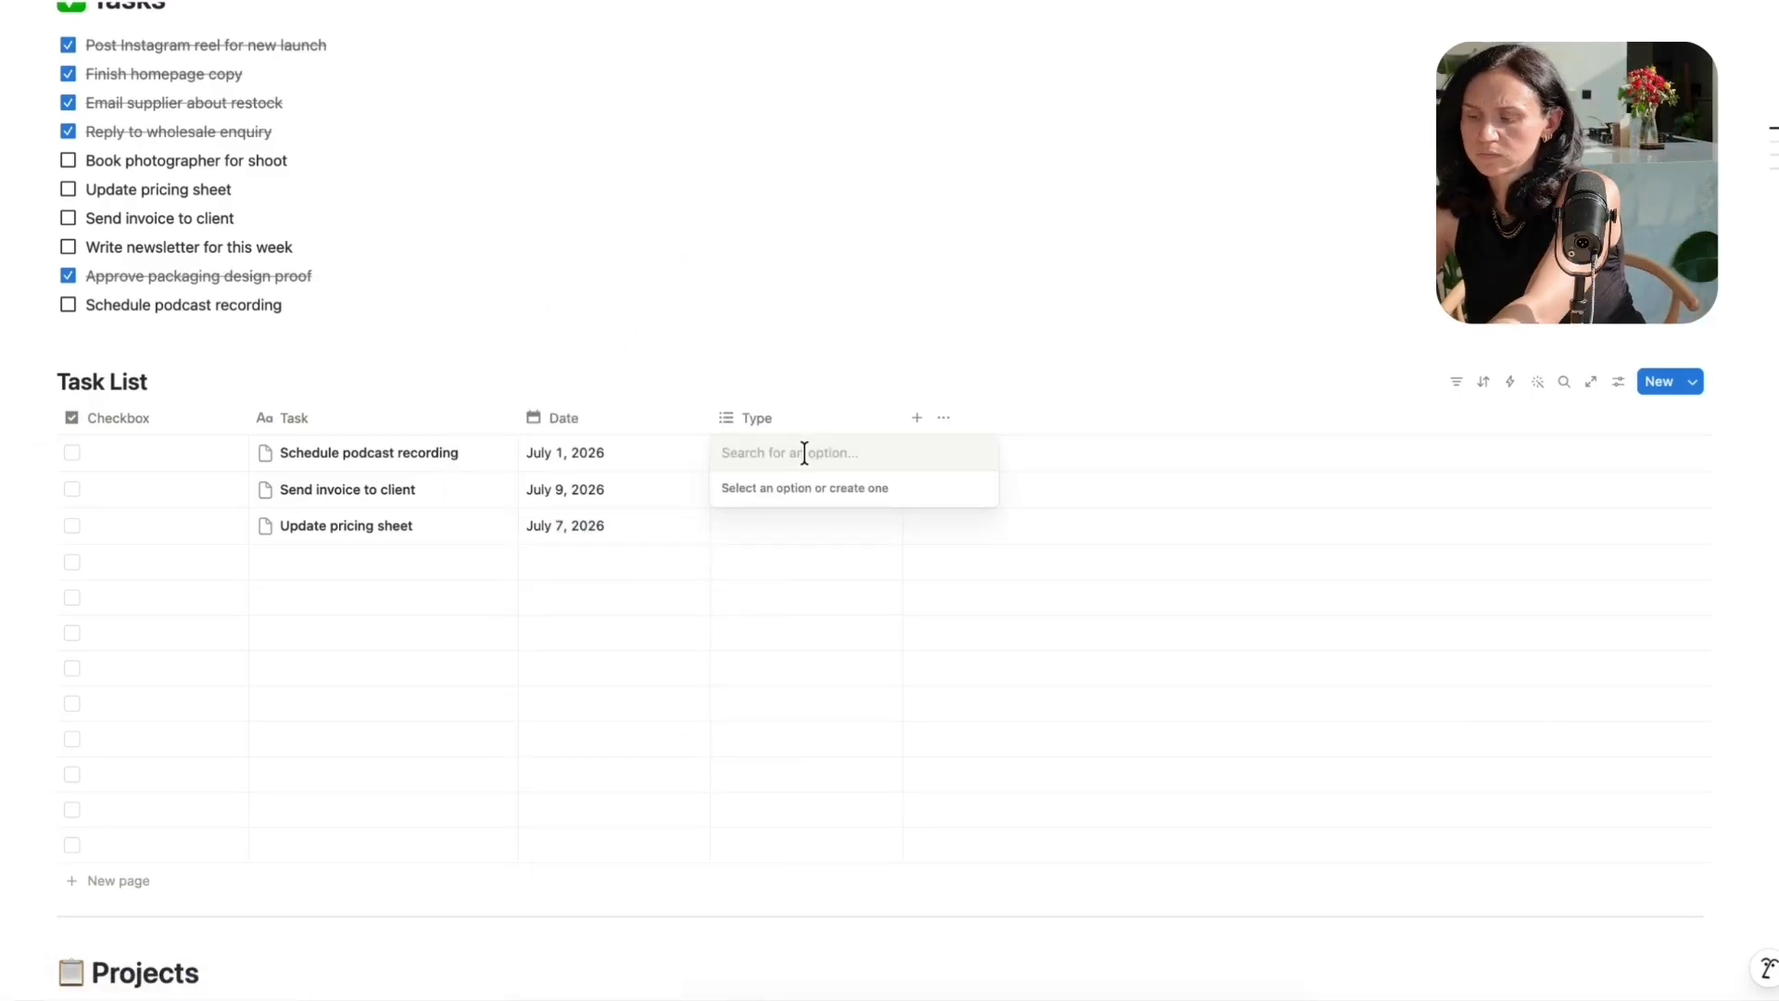
pyautogui.write('Content')
pyautogui.press('Return')
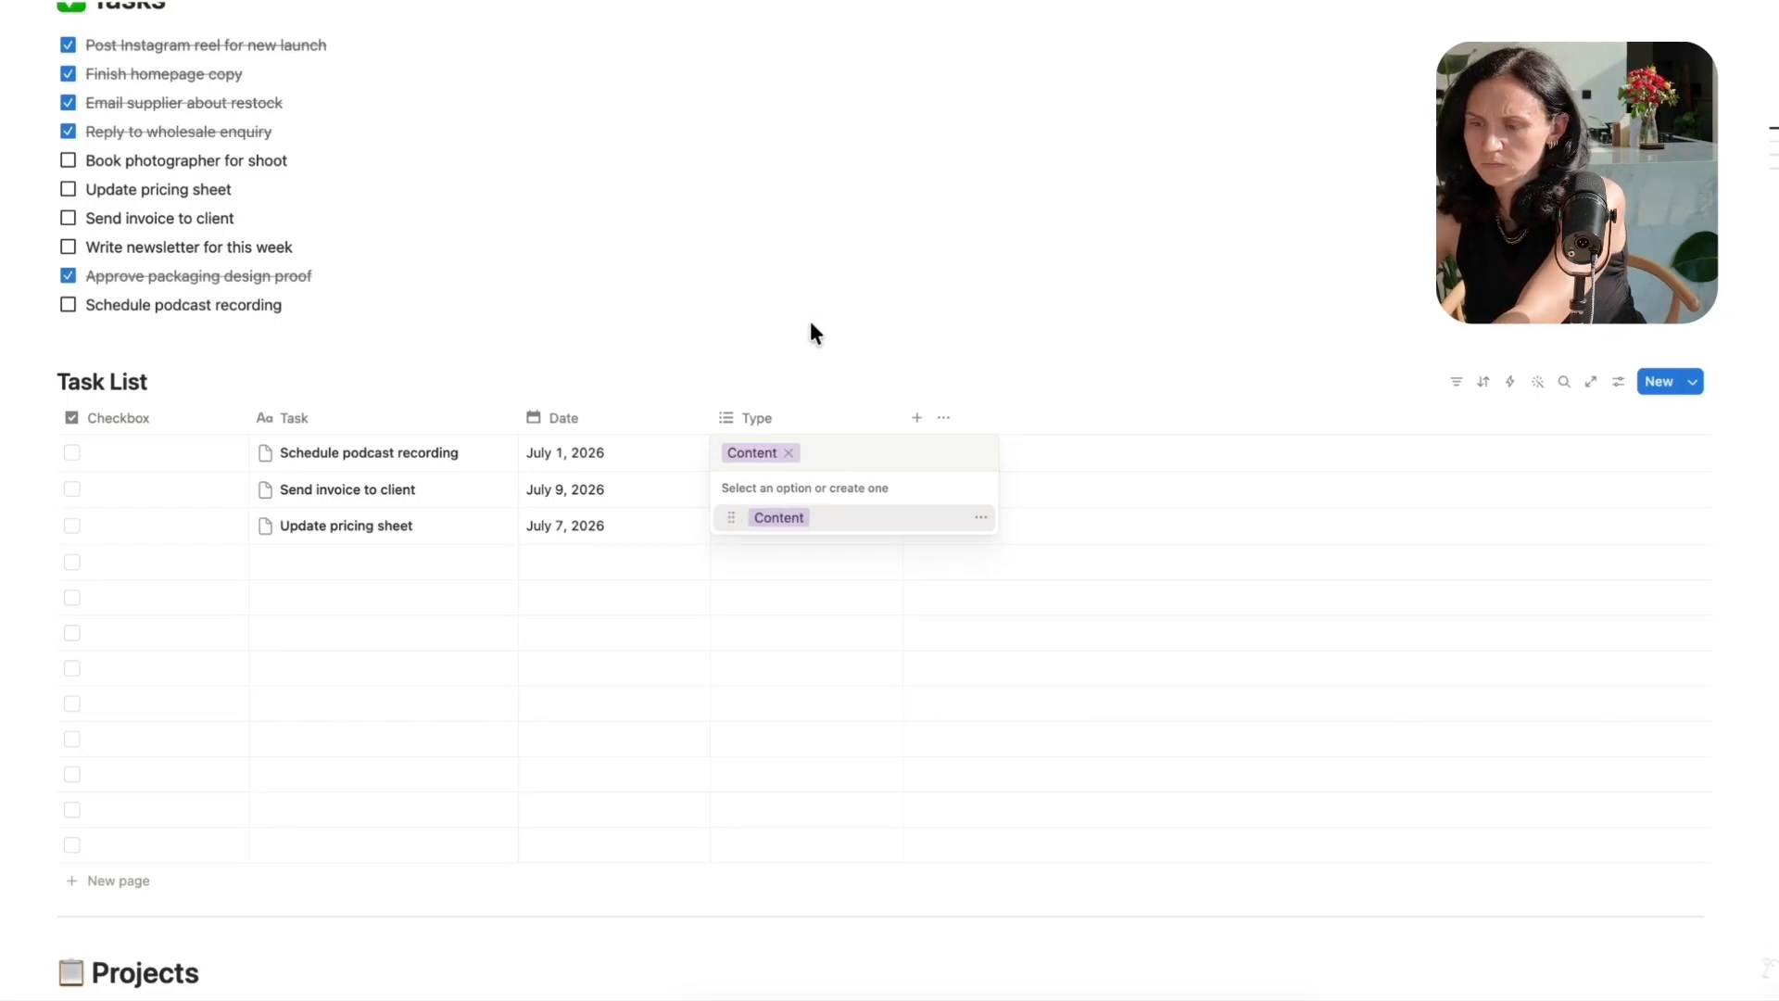
pyautogui.press('Escape')
# - Create a Finance option in the Type column and assign it to Send invoice to client and Update pricing sheet
pyautogui.click(810, 481)
pyautogui.write('Invoici')
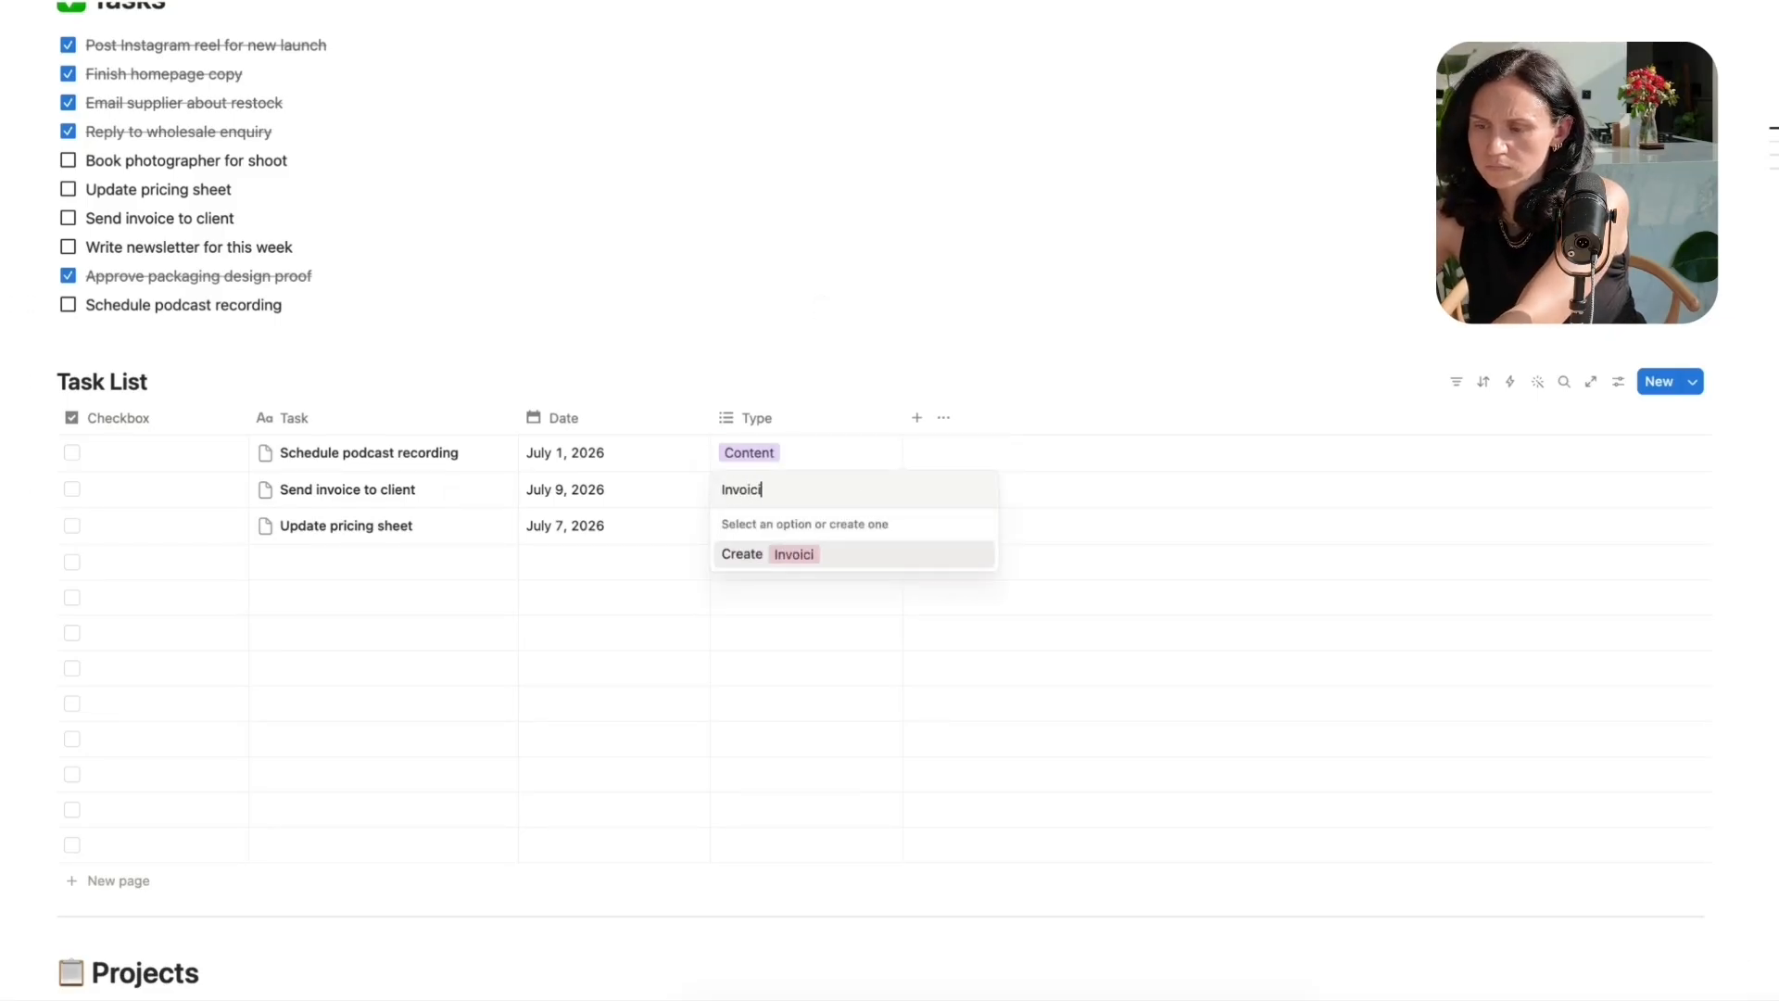
pyautogui.press('BackSpace')
pyautogui.press('BackSpace')
pyautogui.write('Finance')
pyautogui.press('Return')
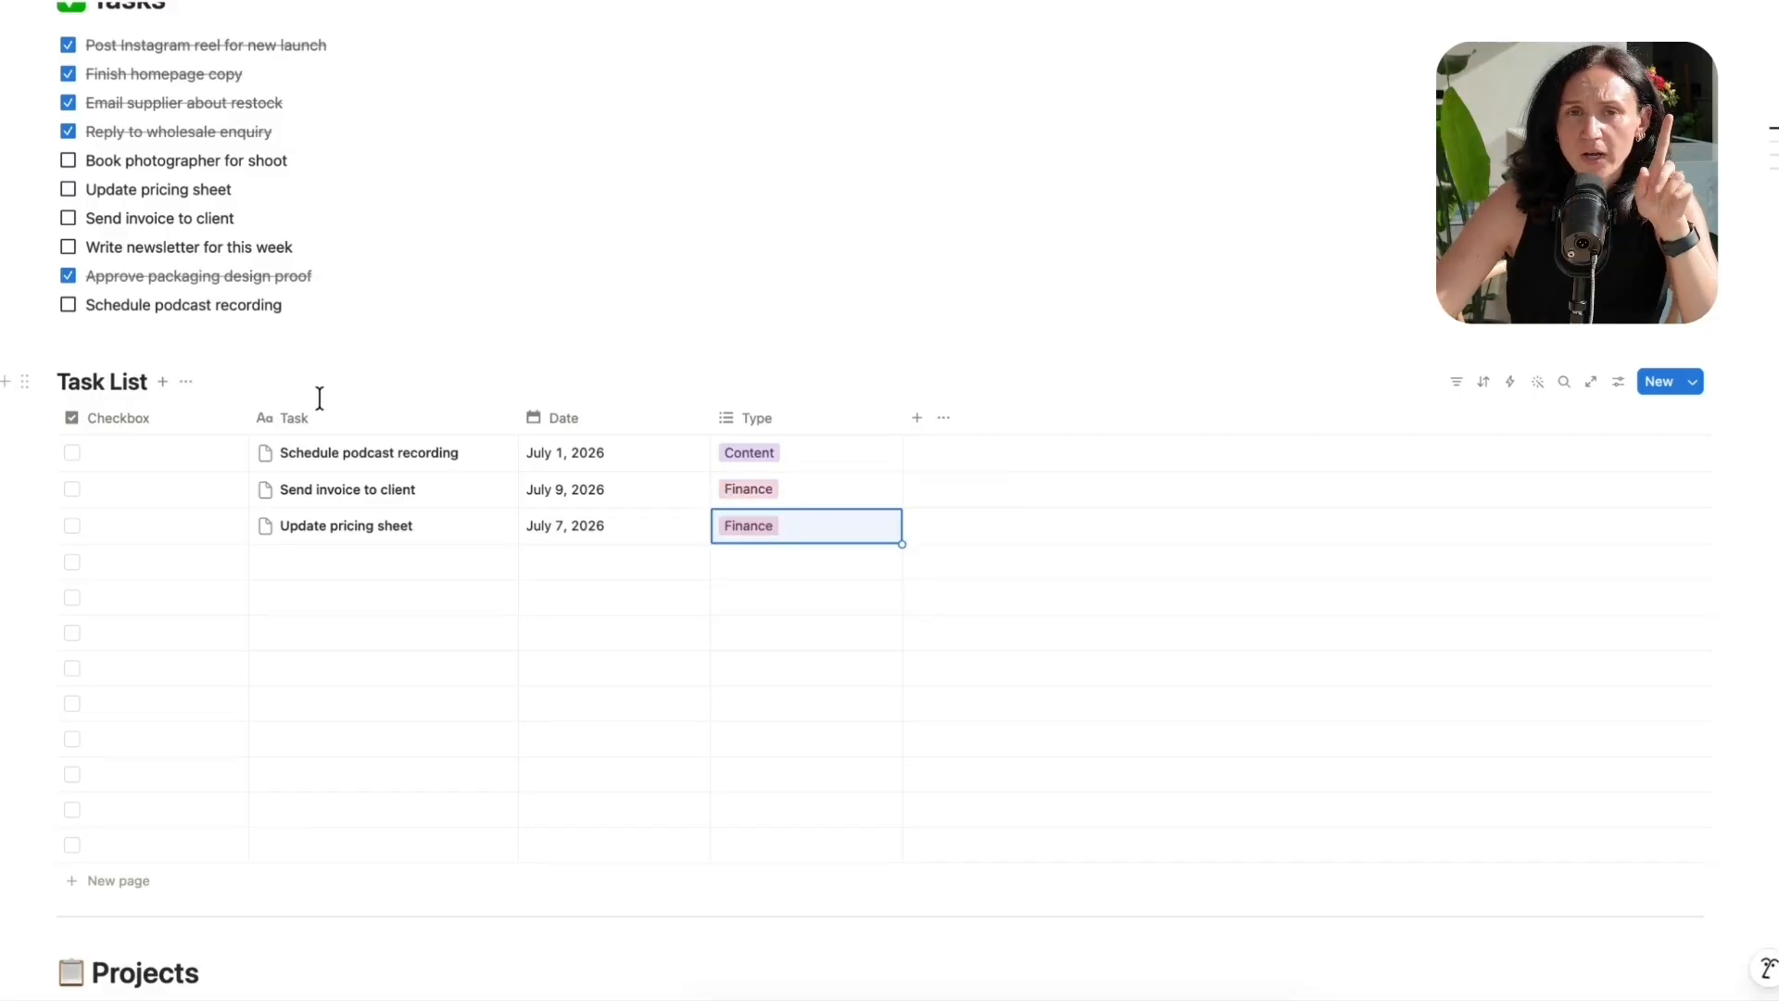
# - Filter the Task List to unchecked tasks, and check off Schedule podcast recording and Send invoice to client
pyautogui.click(1450, 383)
pyautogui.click(1520, 490)
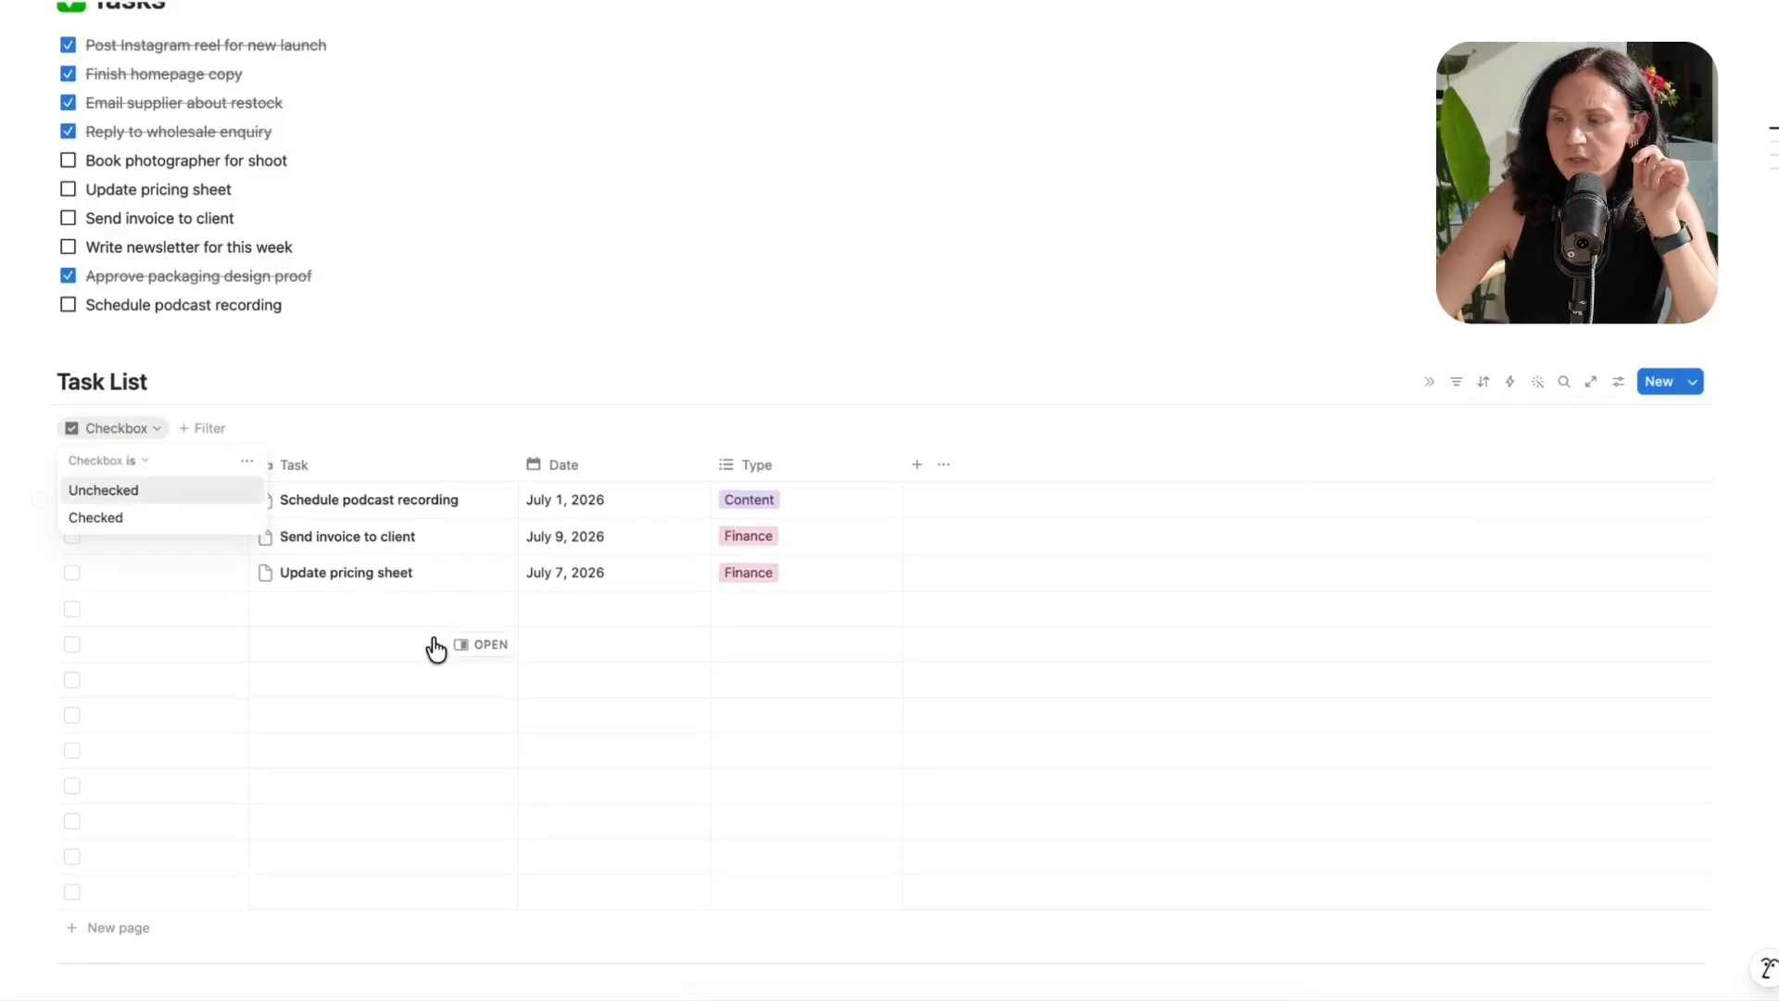
pyautogui.click(153, 490)
pyautogui.click(1298, 346)
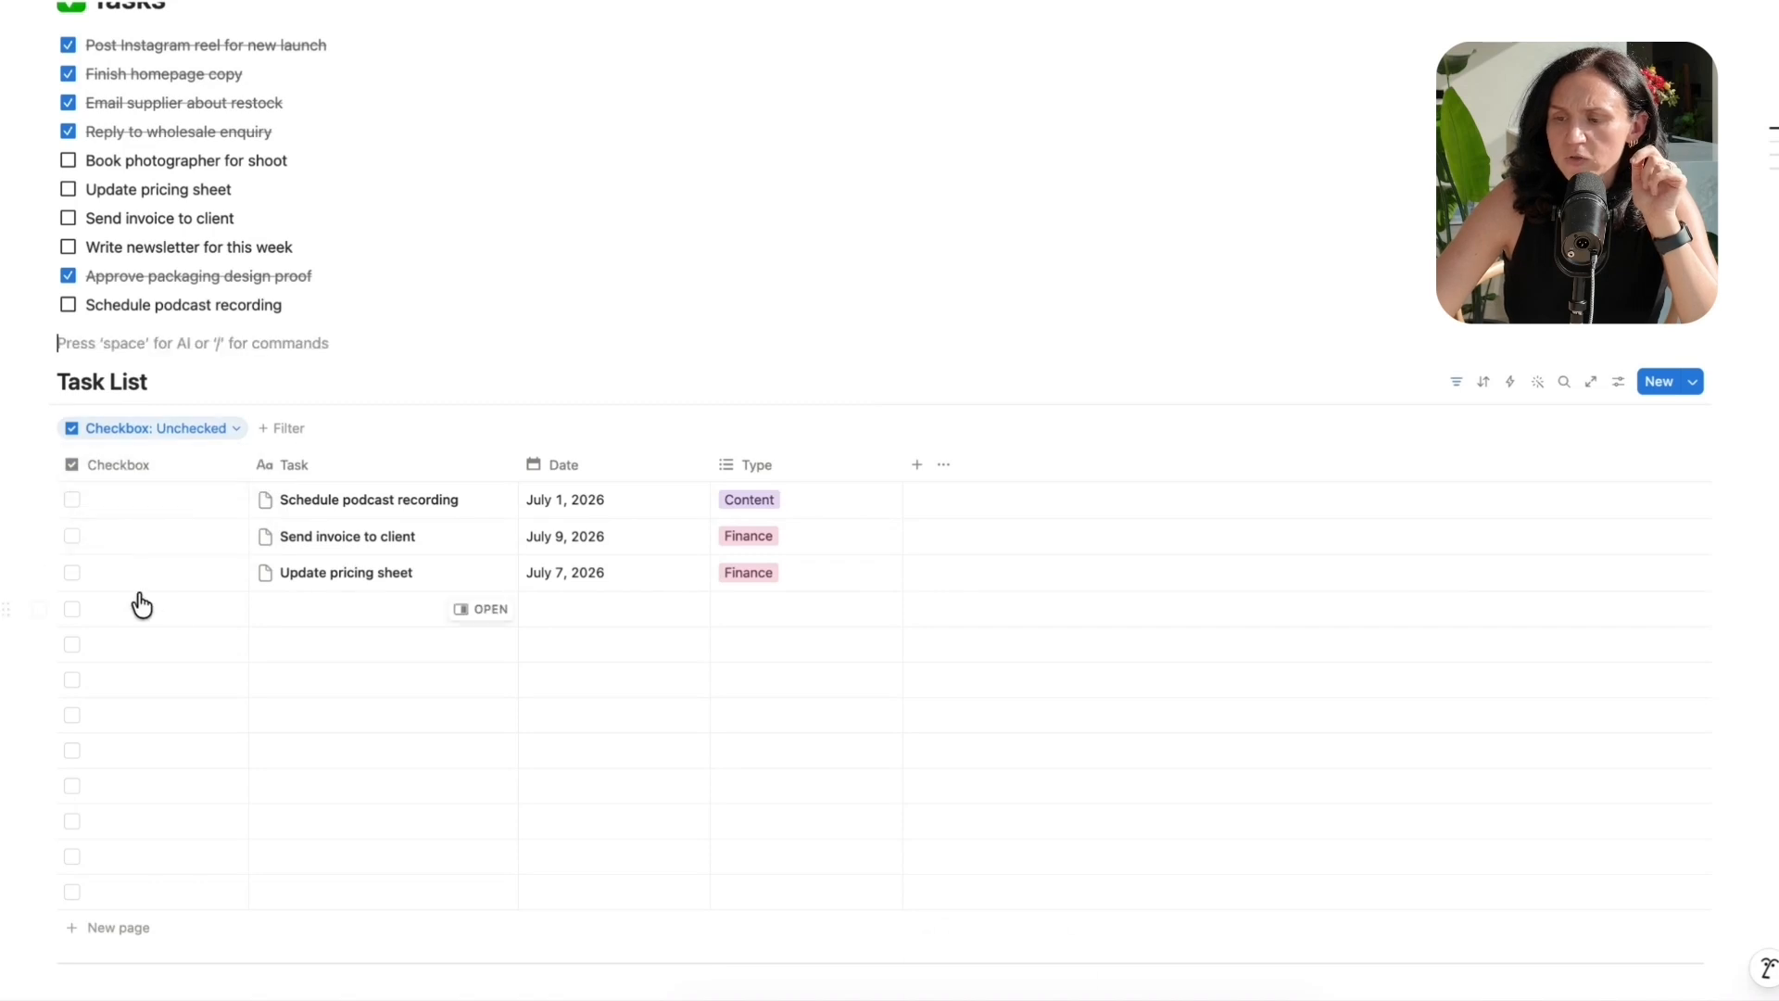
pyautogui.click(74, 501)
pyautogui.click(74, 501)
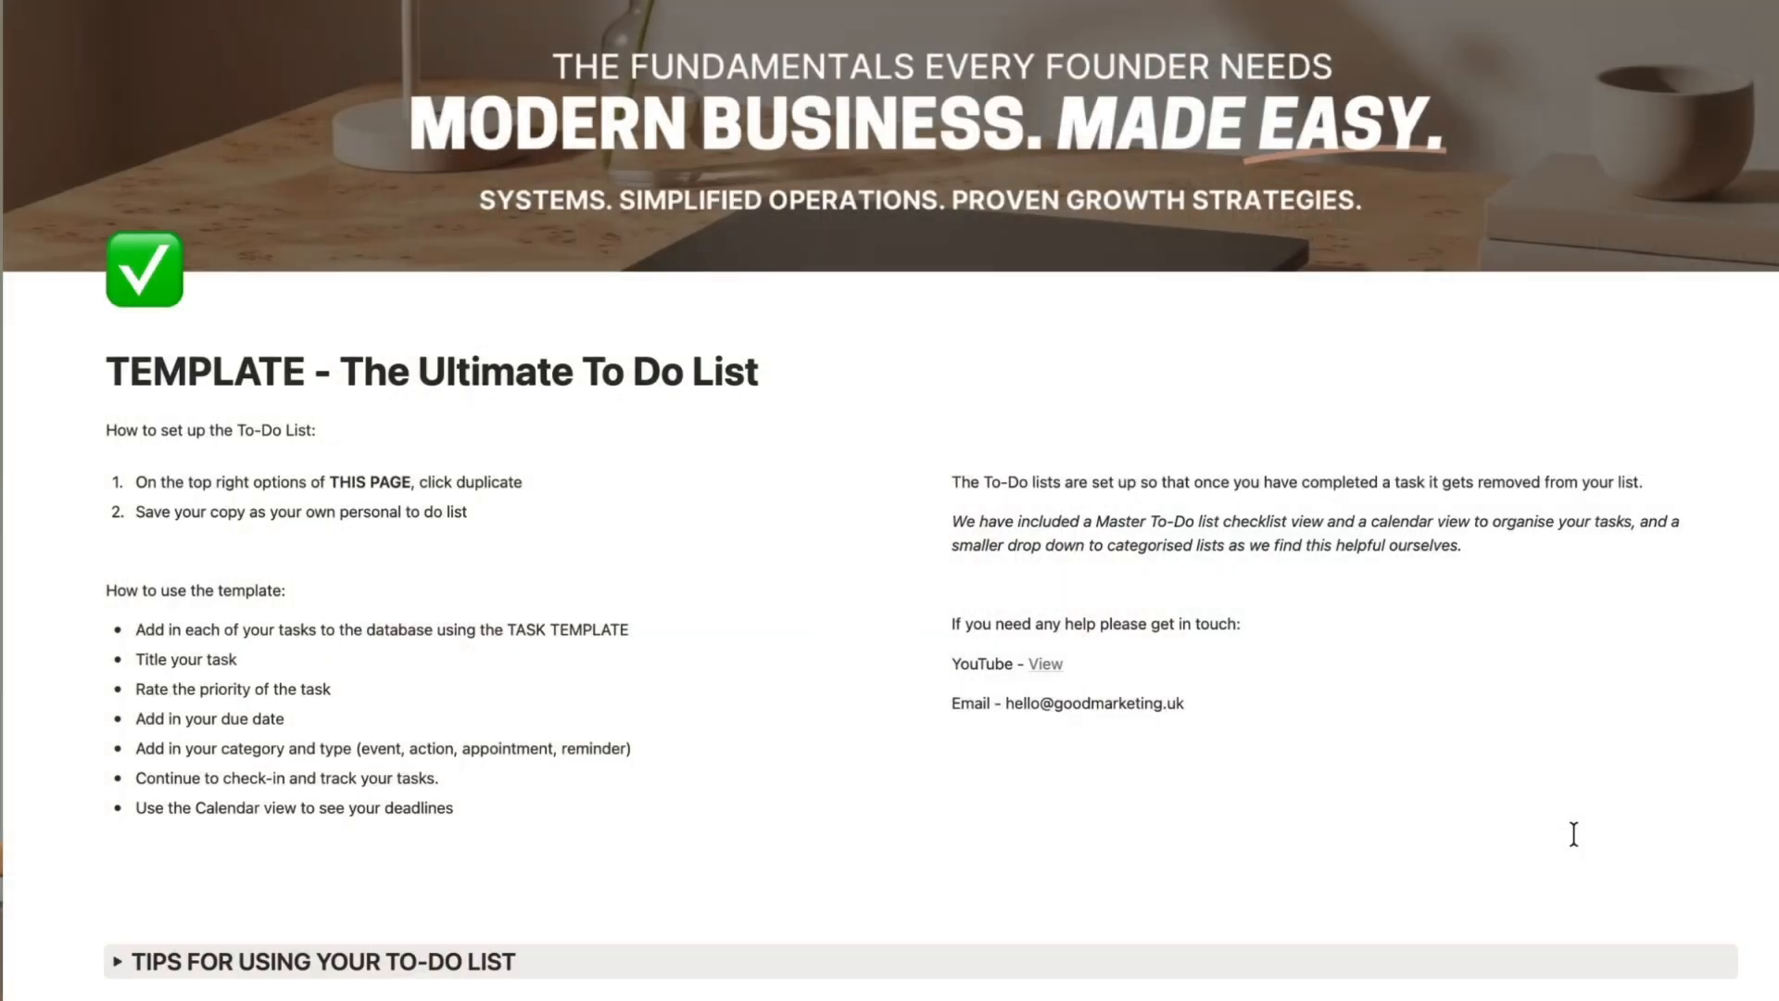
# - Review the daily, master and calendar to-do lists in The Ultimate To Do List template
pyautogui.scroll(-10, 1575, 832)
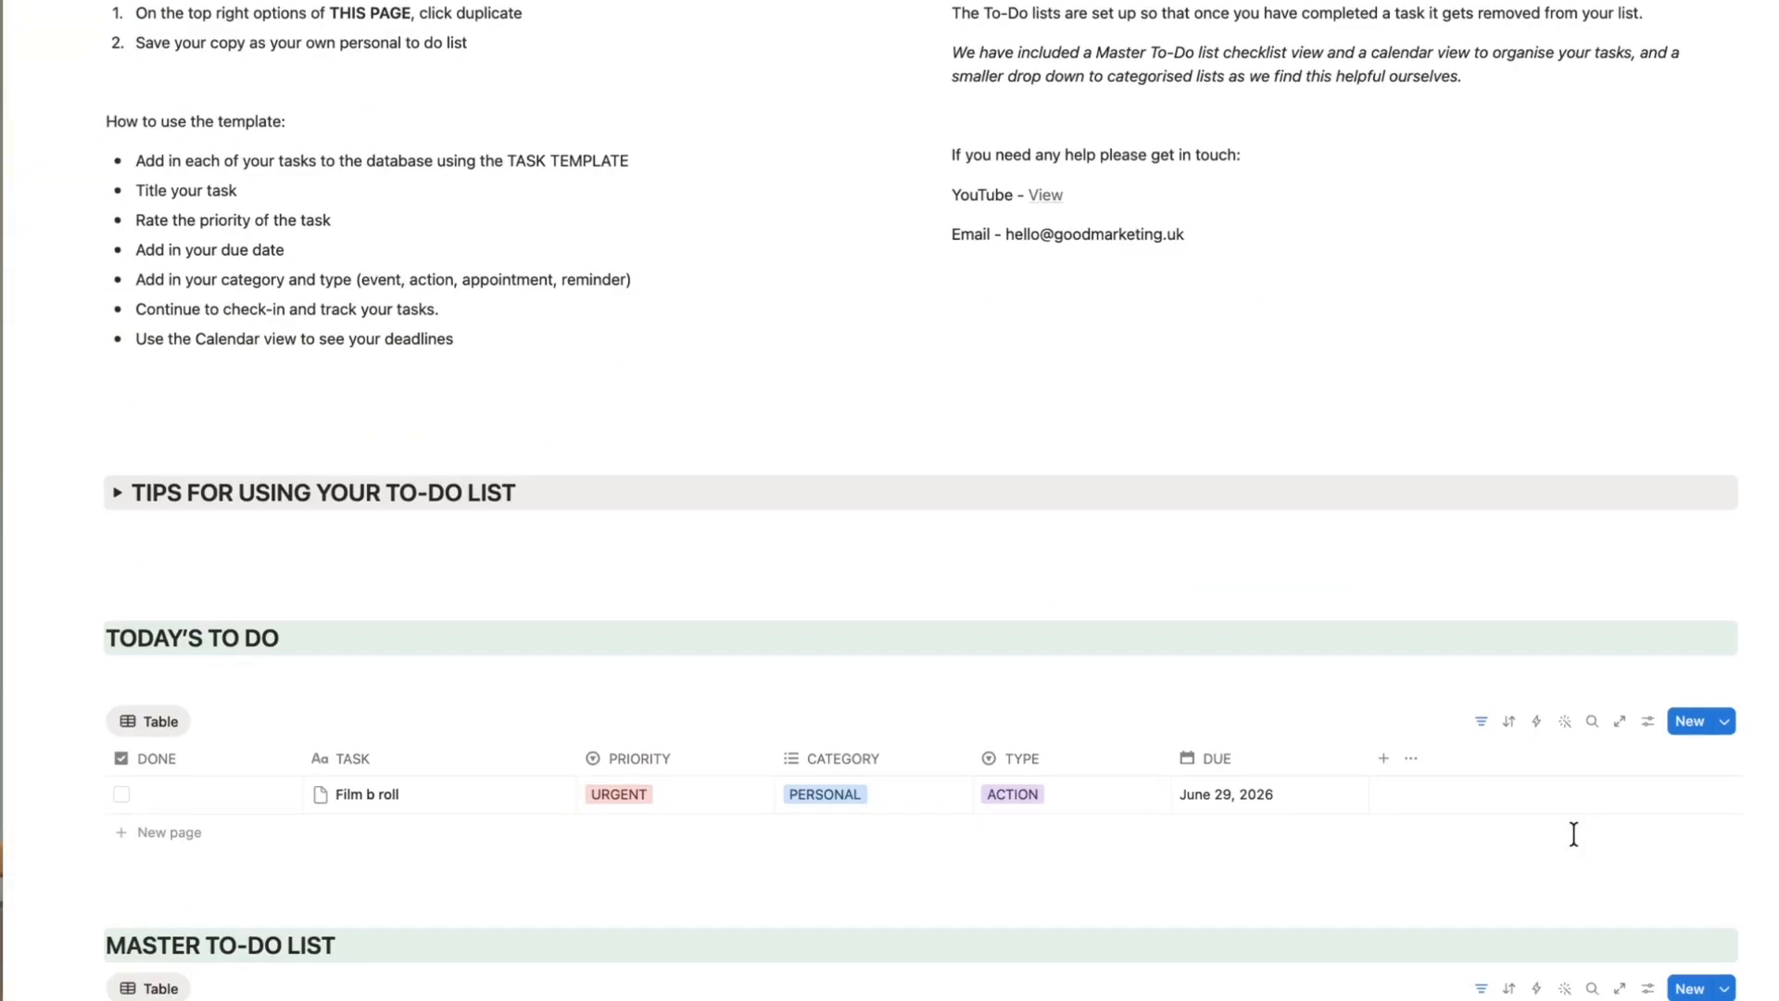
pyautogui.scroll(-9, 1573, 834)
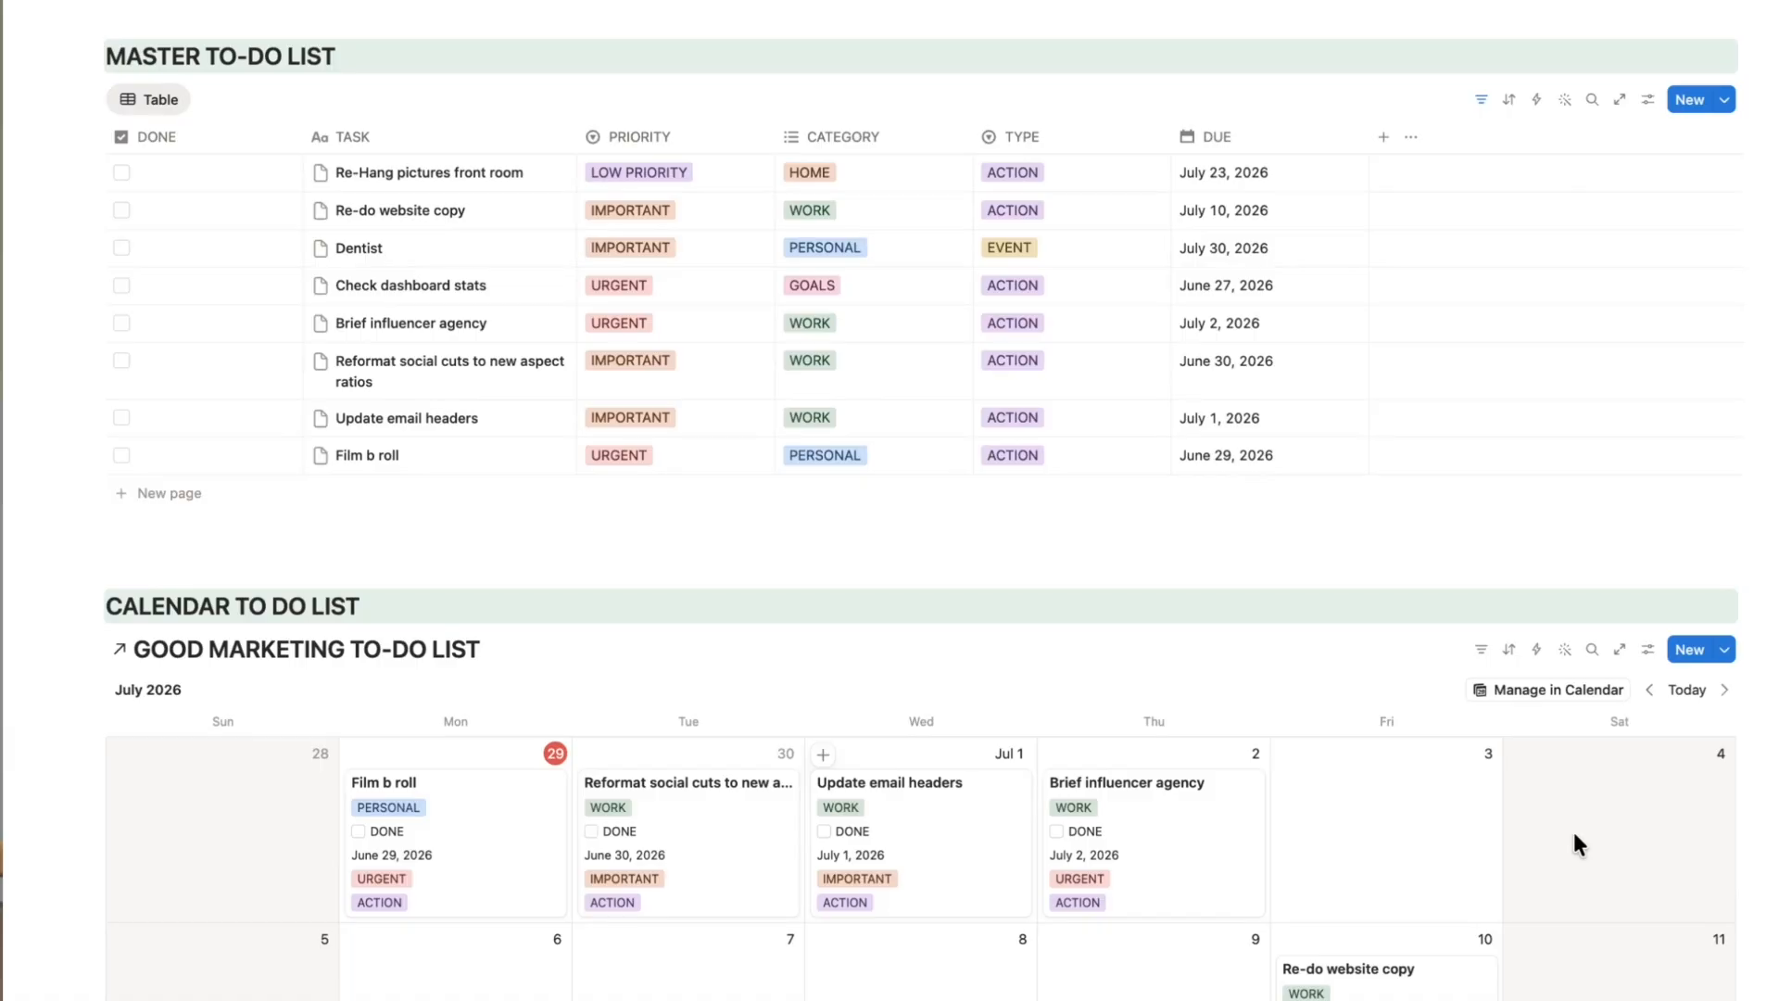
pyautogui.scroll(-13, 1572, 844)
pyautogui.scroll(4, 1573, 834)
pyautogui.scroll(16, 1573, 834)
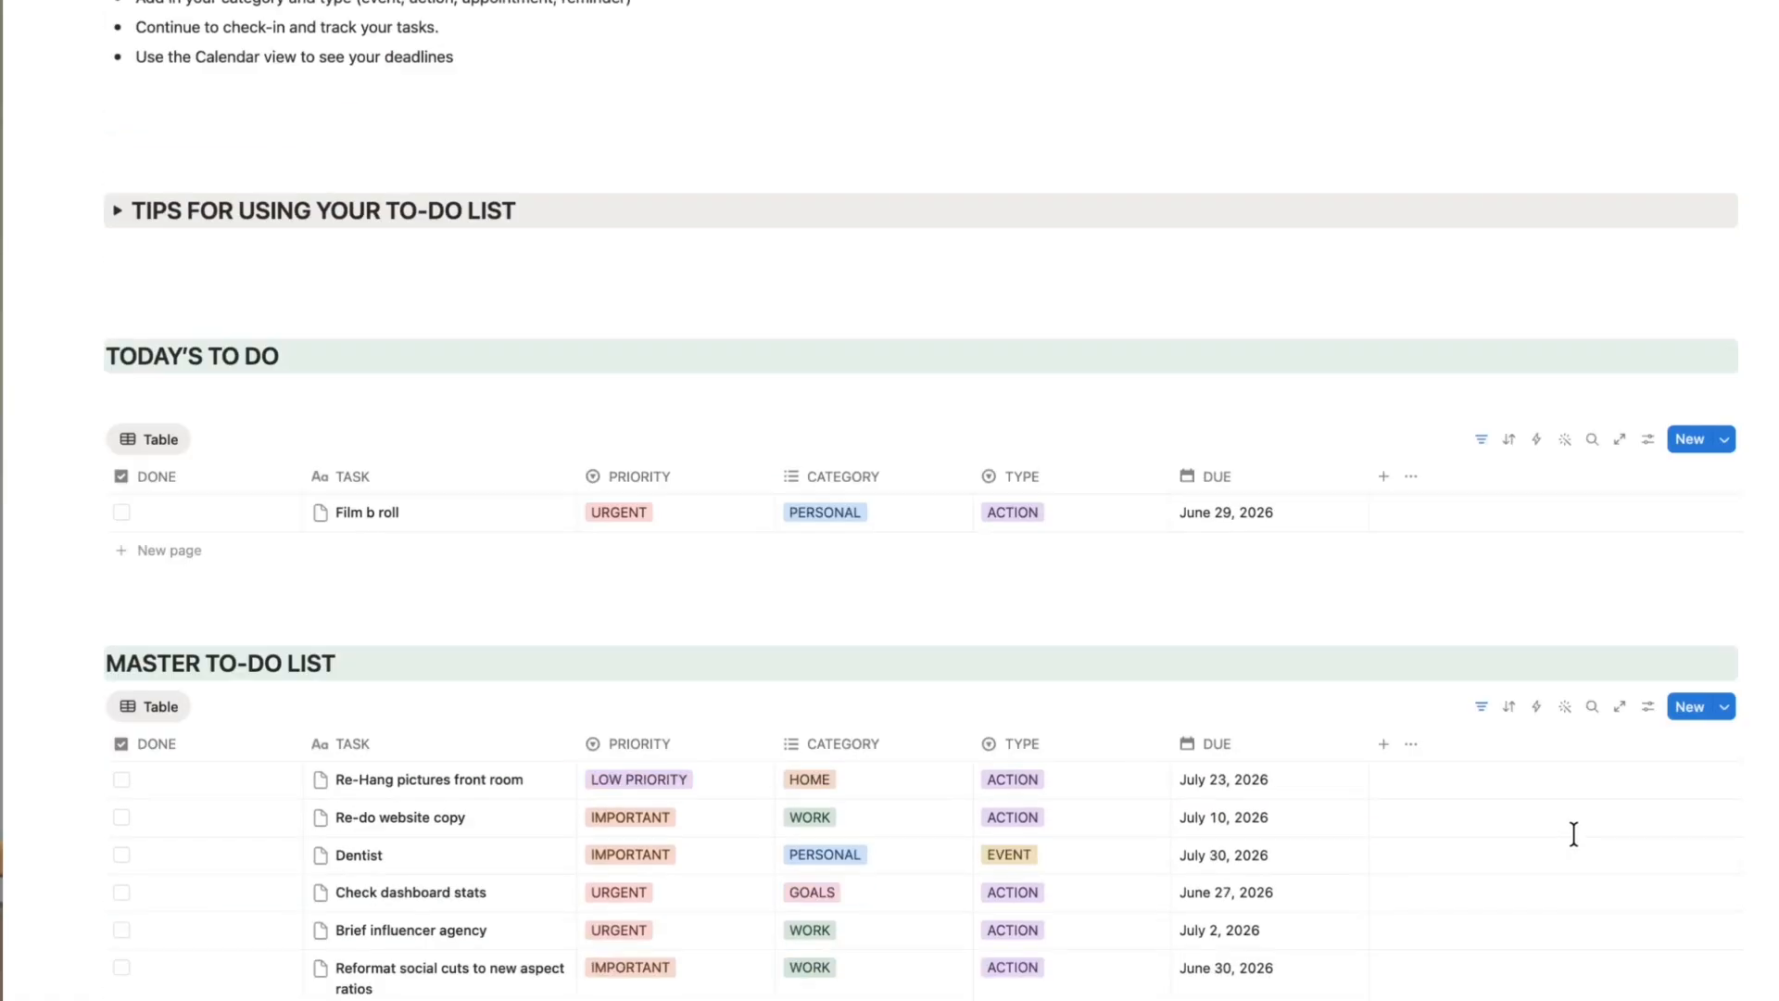
pyautogui.scroll(5, 1574, 833)
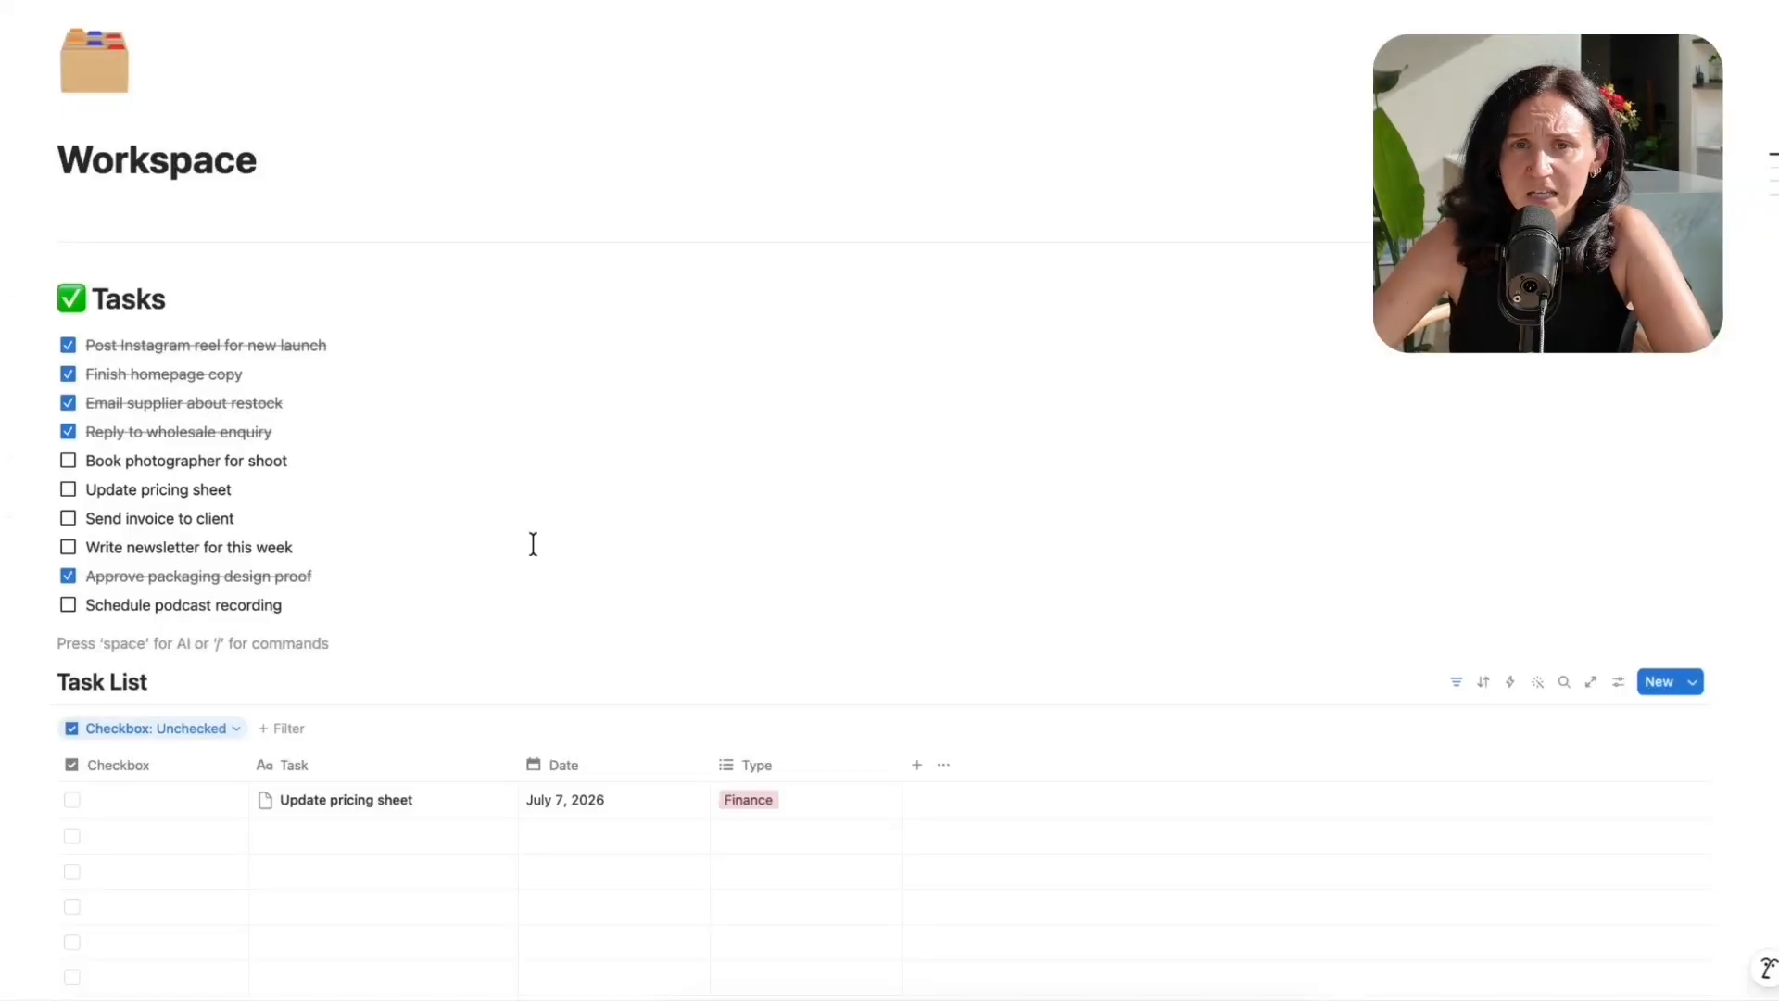
# - Examine the Website Refresh project page and the Spring Candle Launch Reel entry in the Content Calendar
pyautogui.scroll(-6, 815, 375)
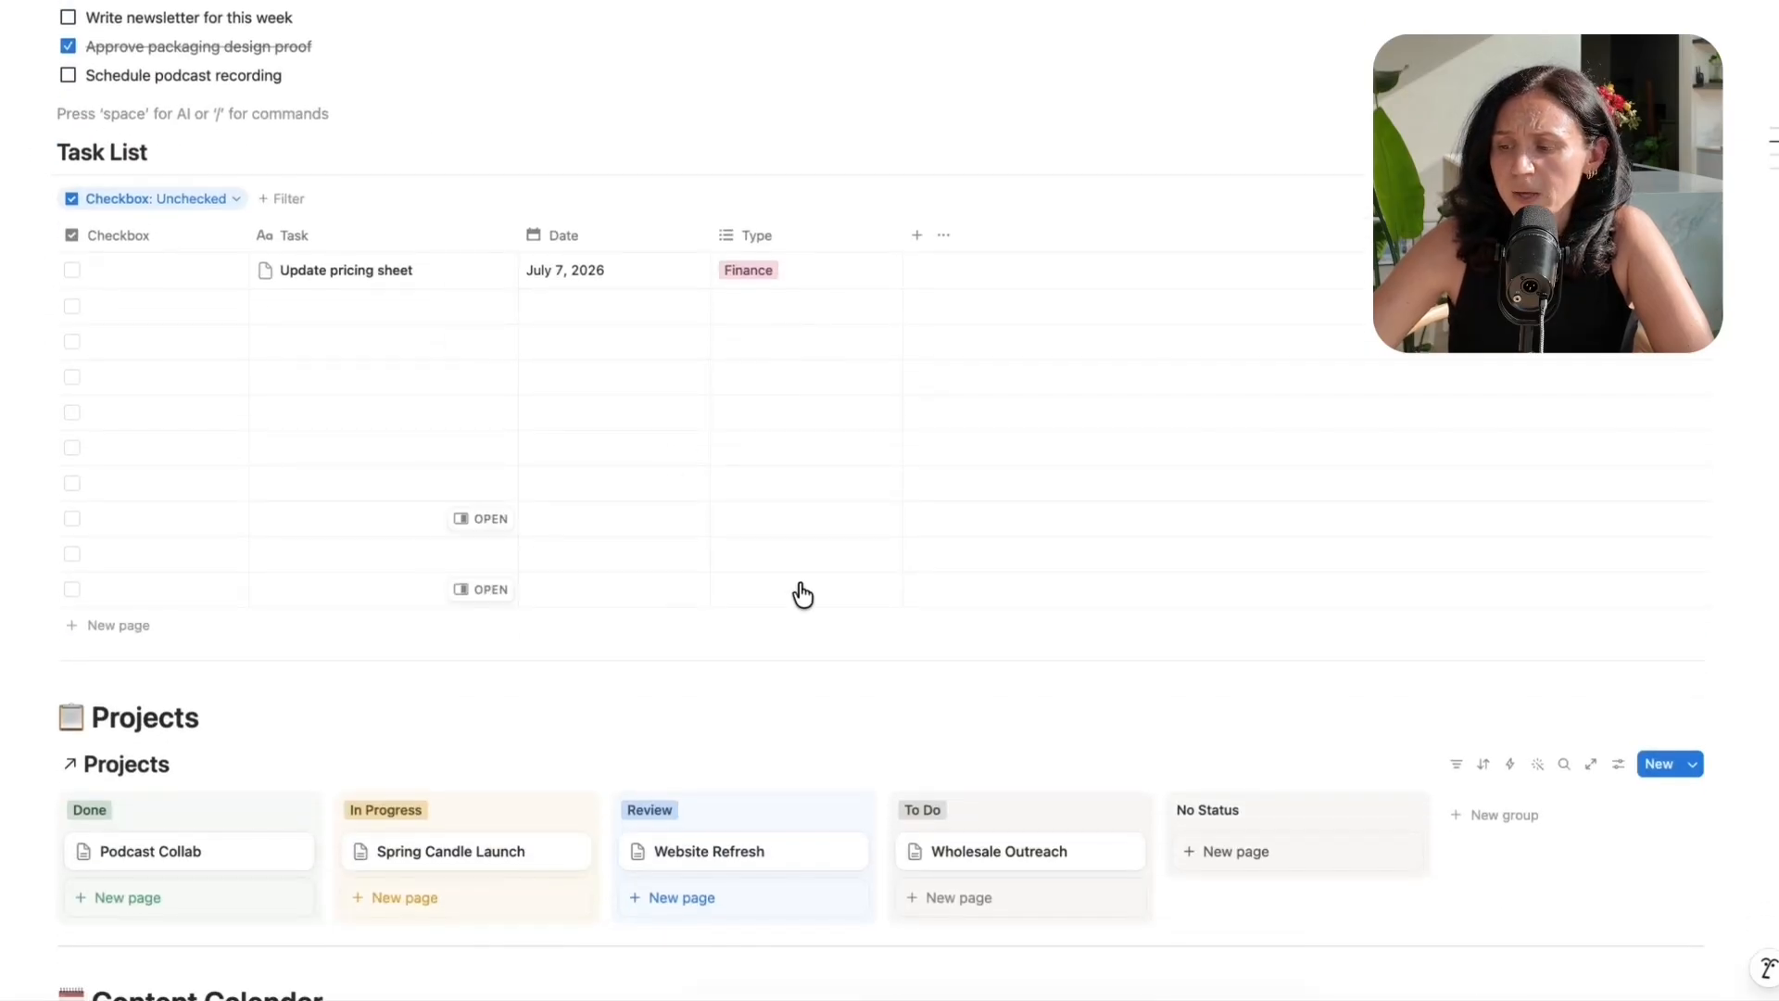
pyautogui.click(720, 860)
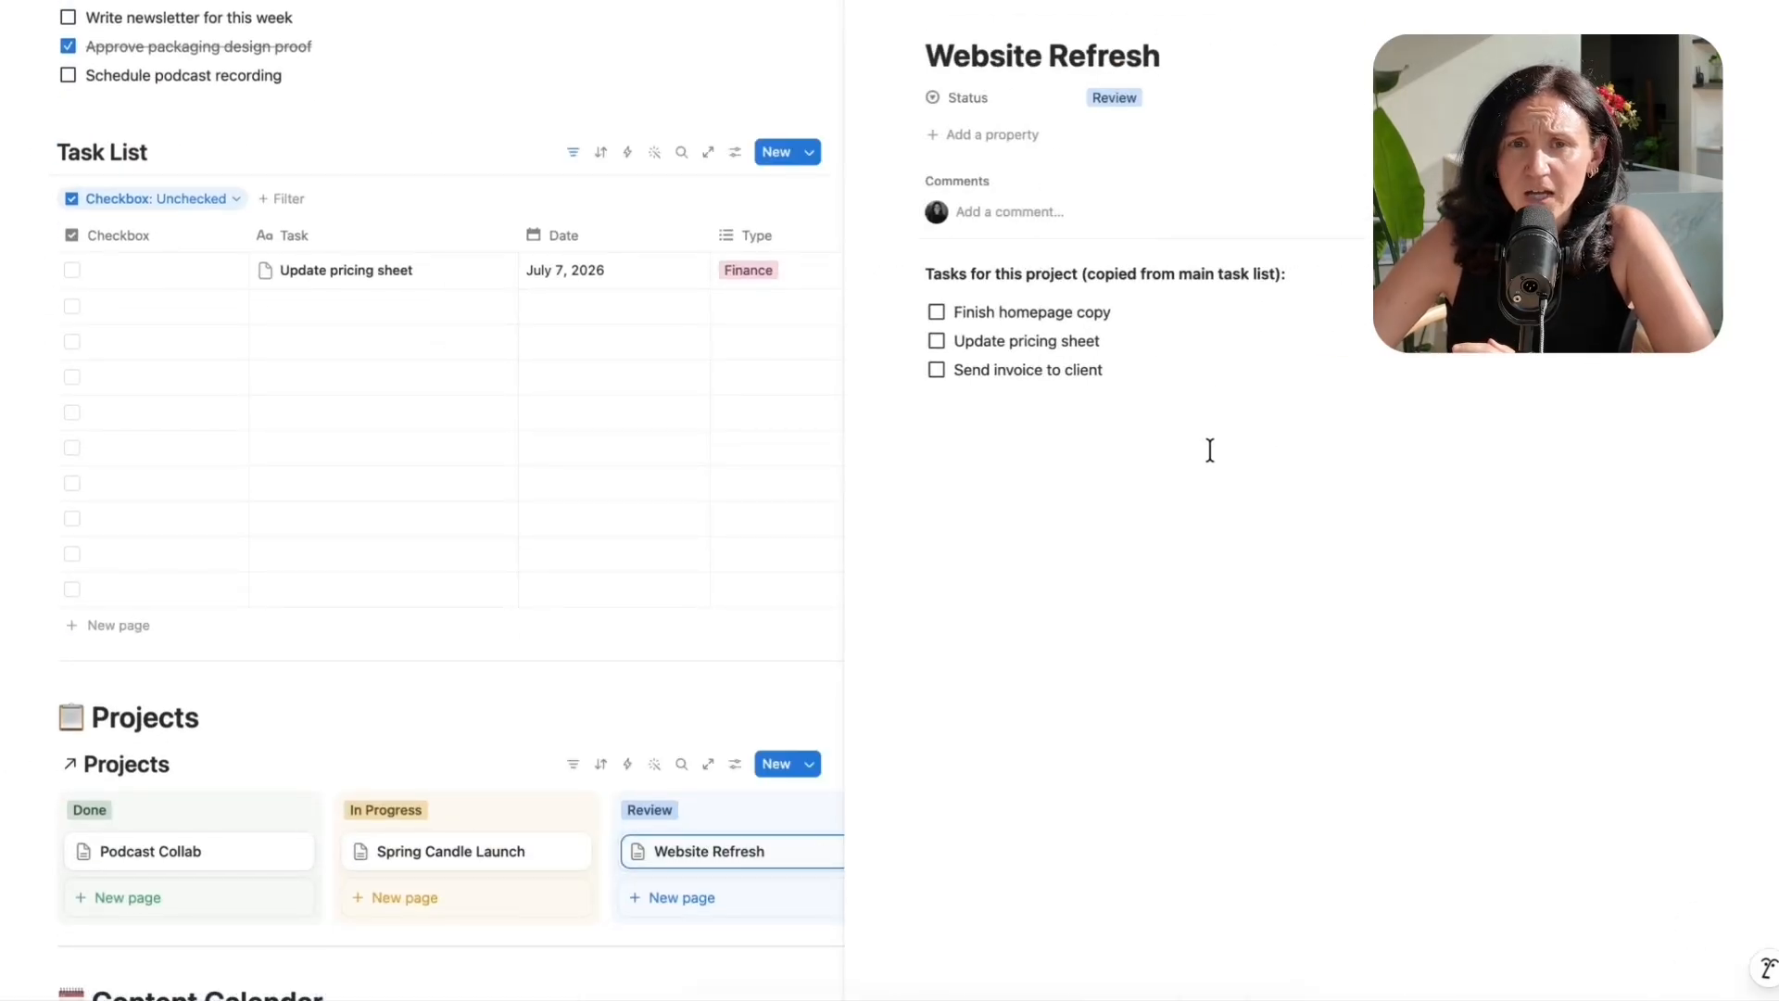
pyautogui.click(861, 15)
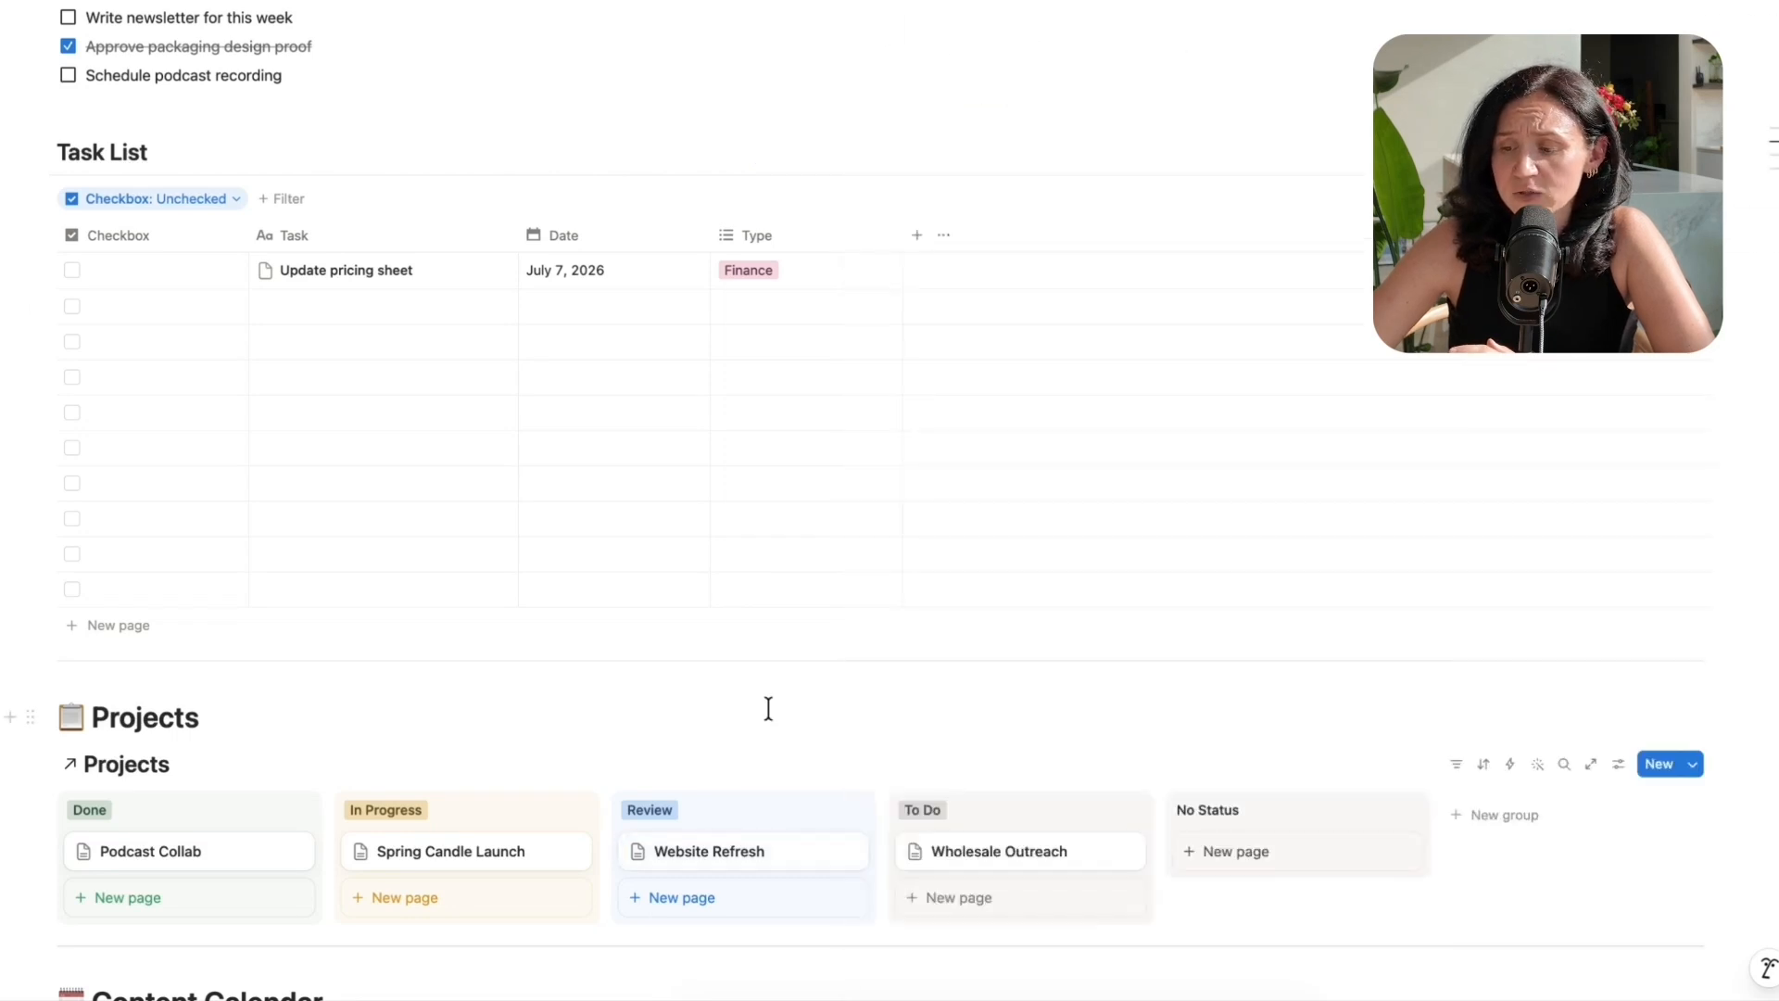
pyautogui.scroll(-8, 768, 709)
pyautogui.click(877, 818)
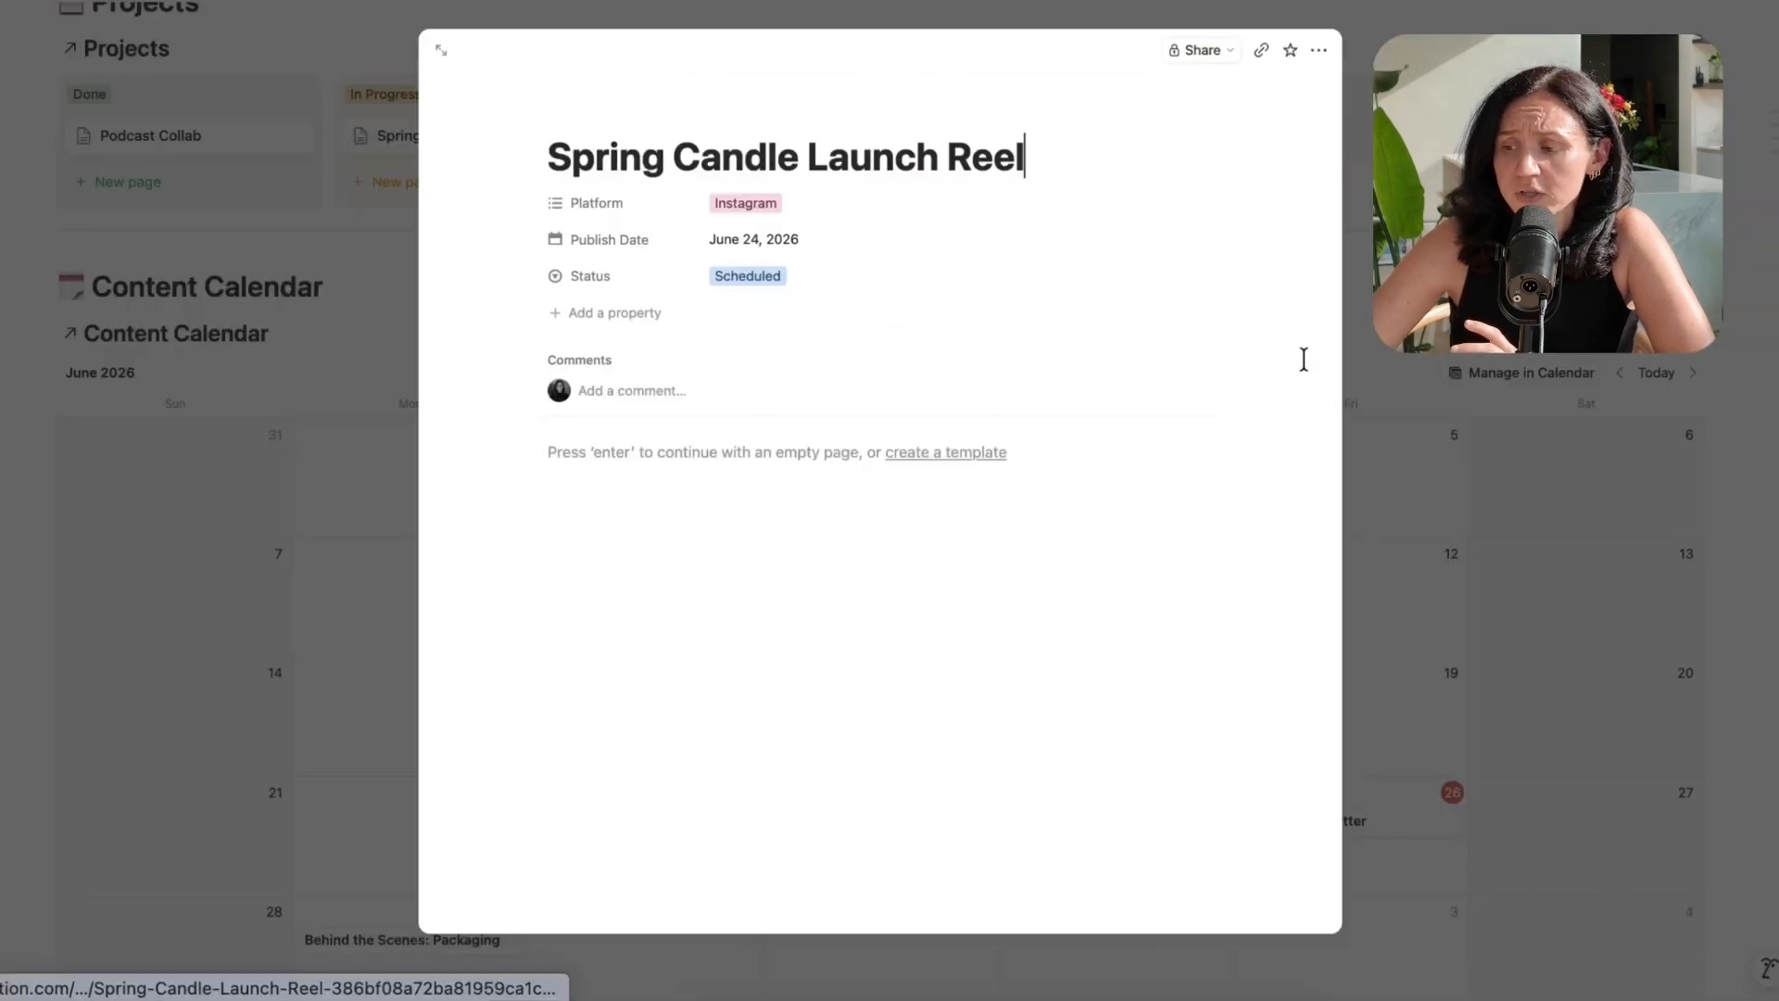
pyautogui.click(258, 448)
pyautogui.scroll(10, 612, 583)
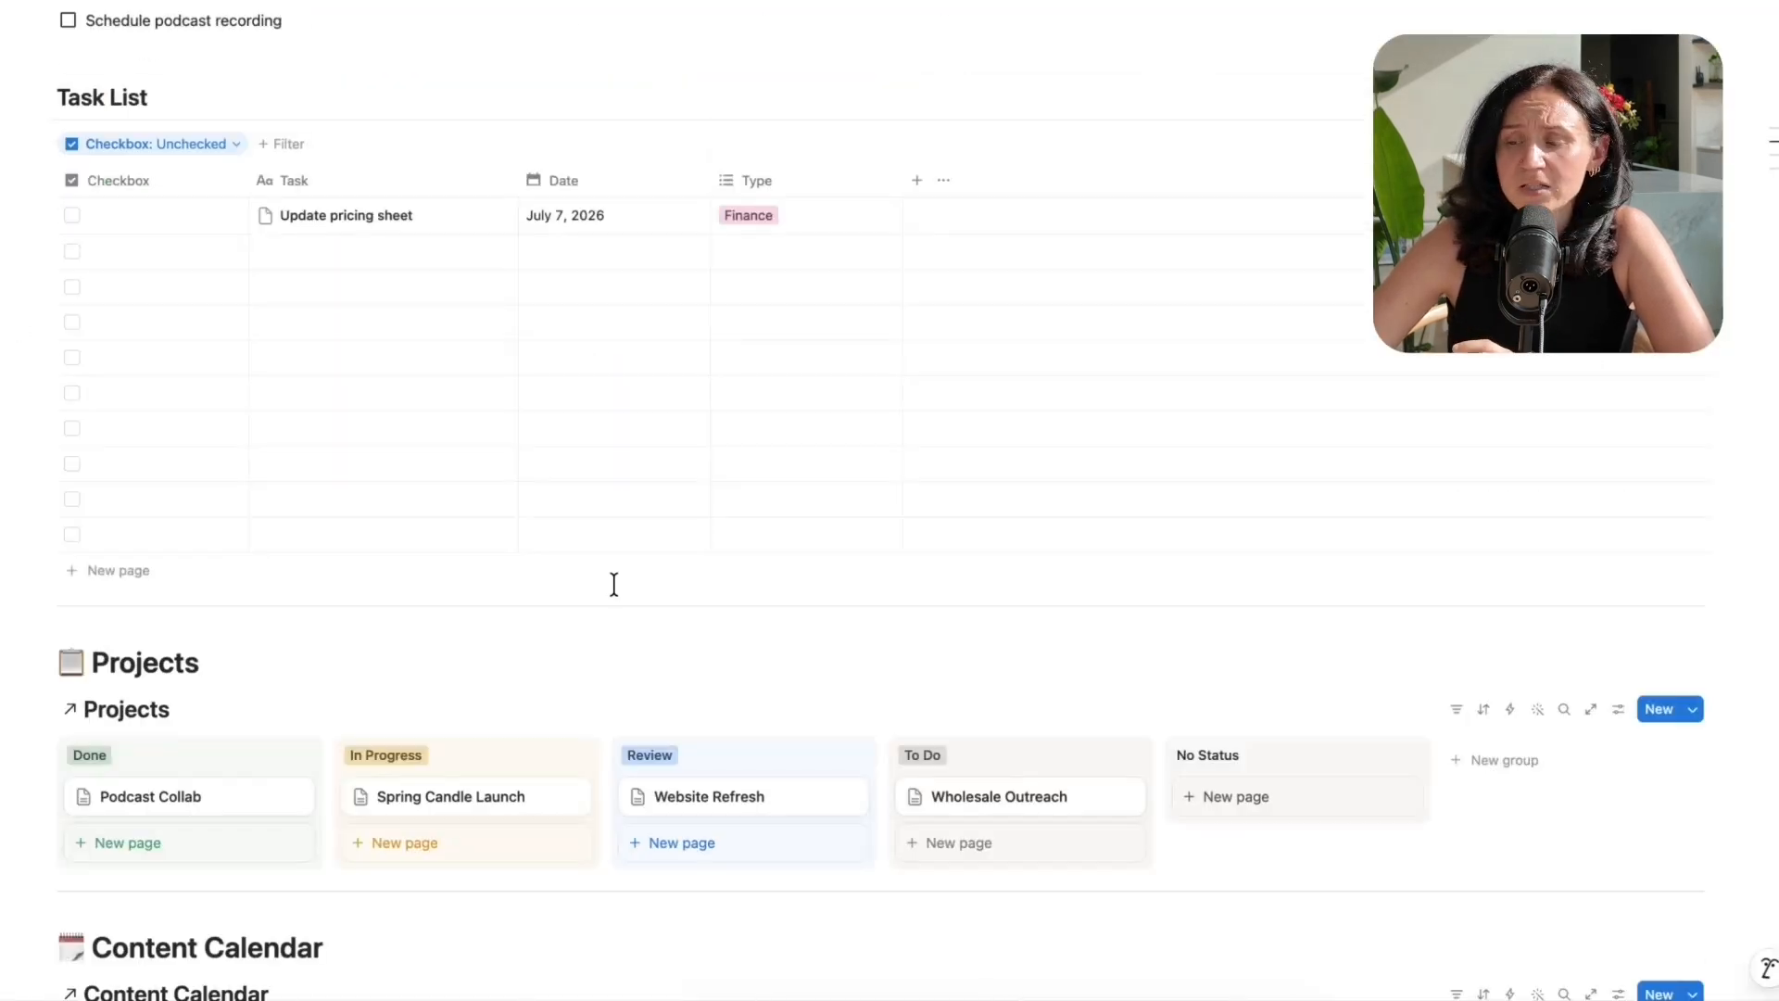
# - Check off Finish homepage copy in the Website Refresh project and Update pricing sheet in the main Tasks checklist
pyautogui.scroll(-8, 790, 623)
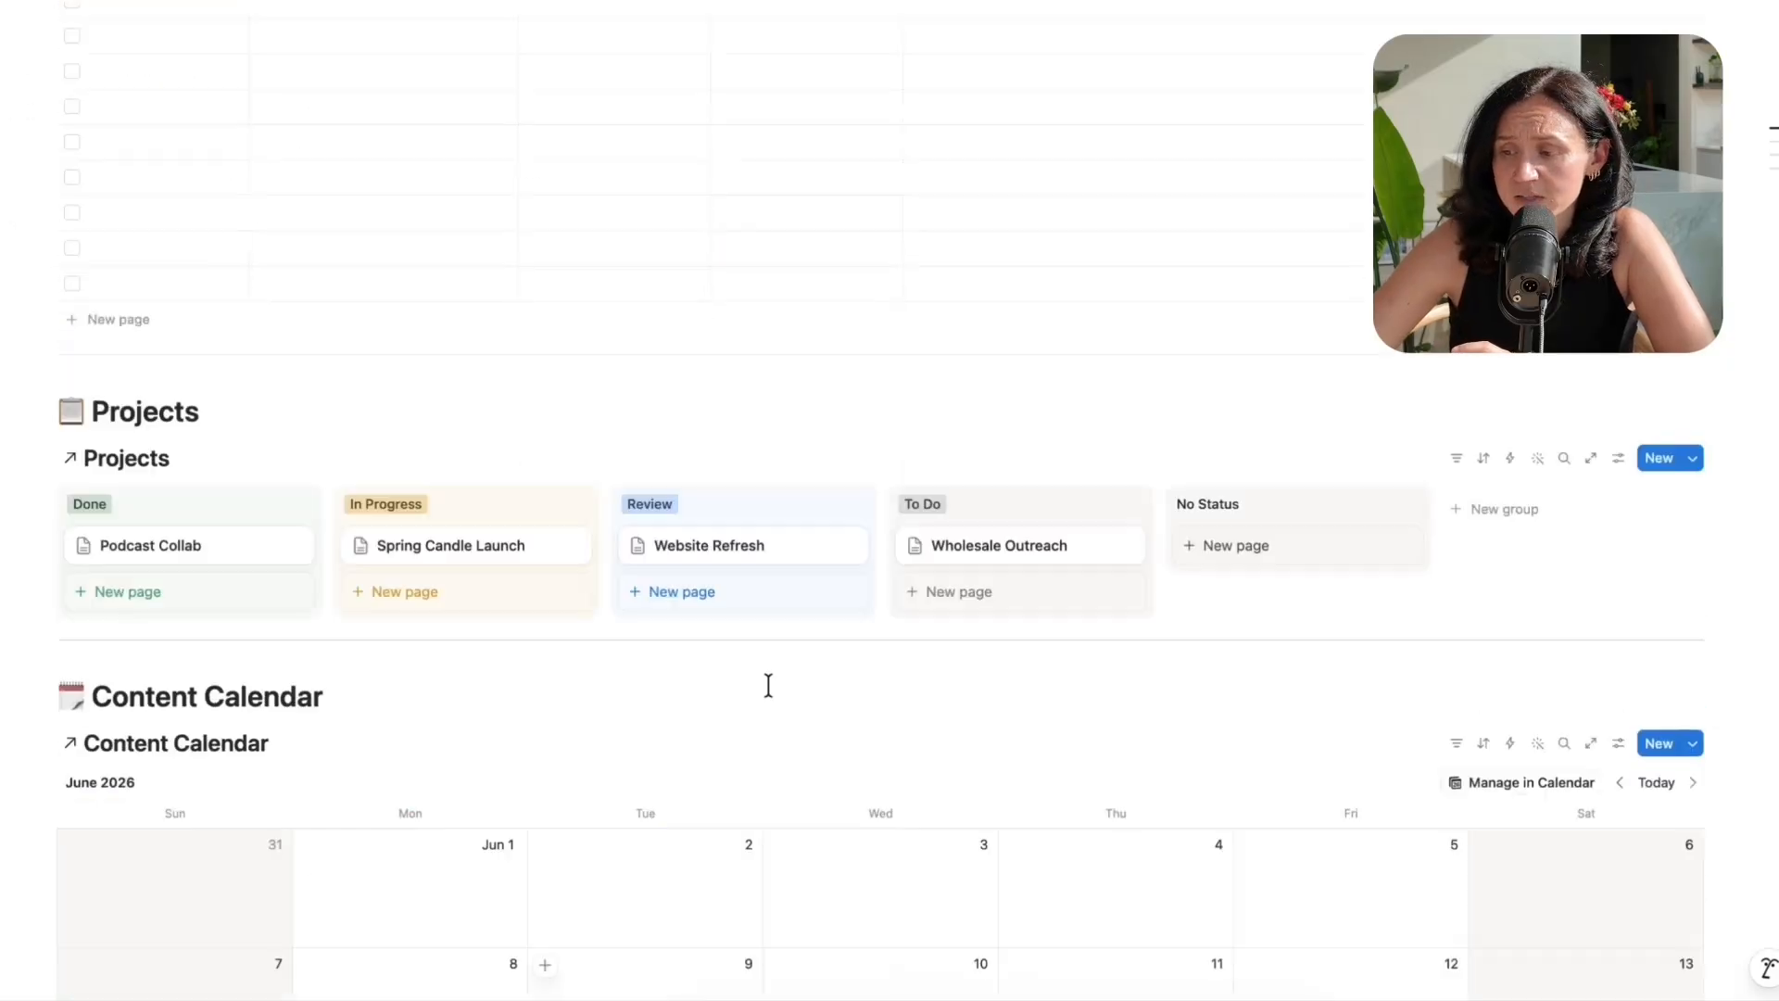
pyautogui.click(746, 372)
pyautogui.click(649, 508)
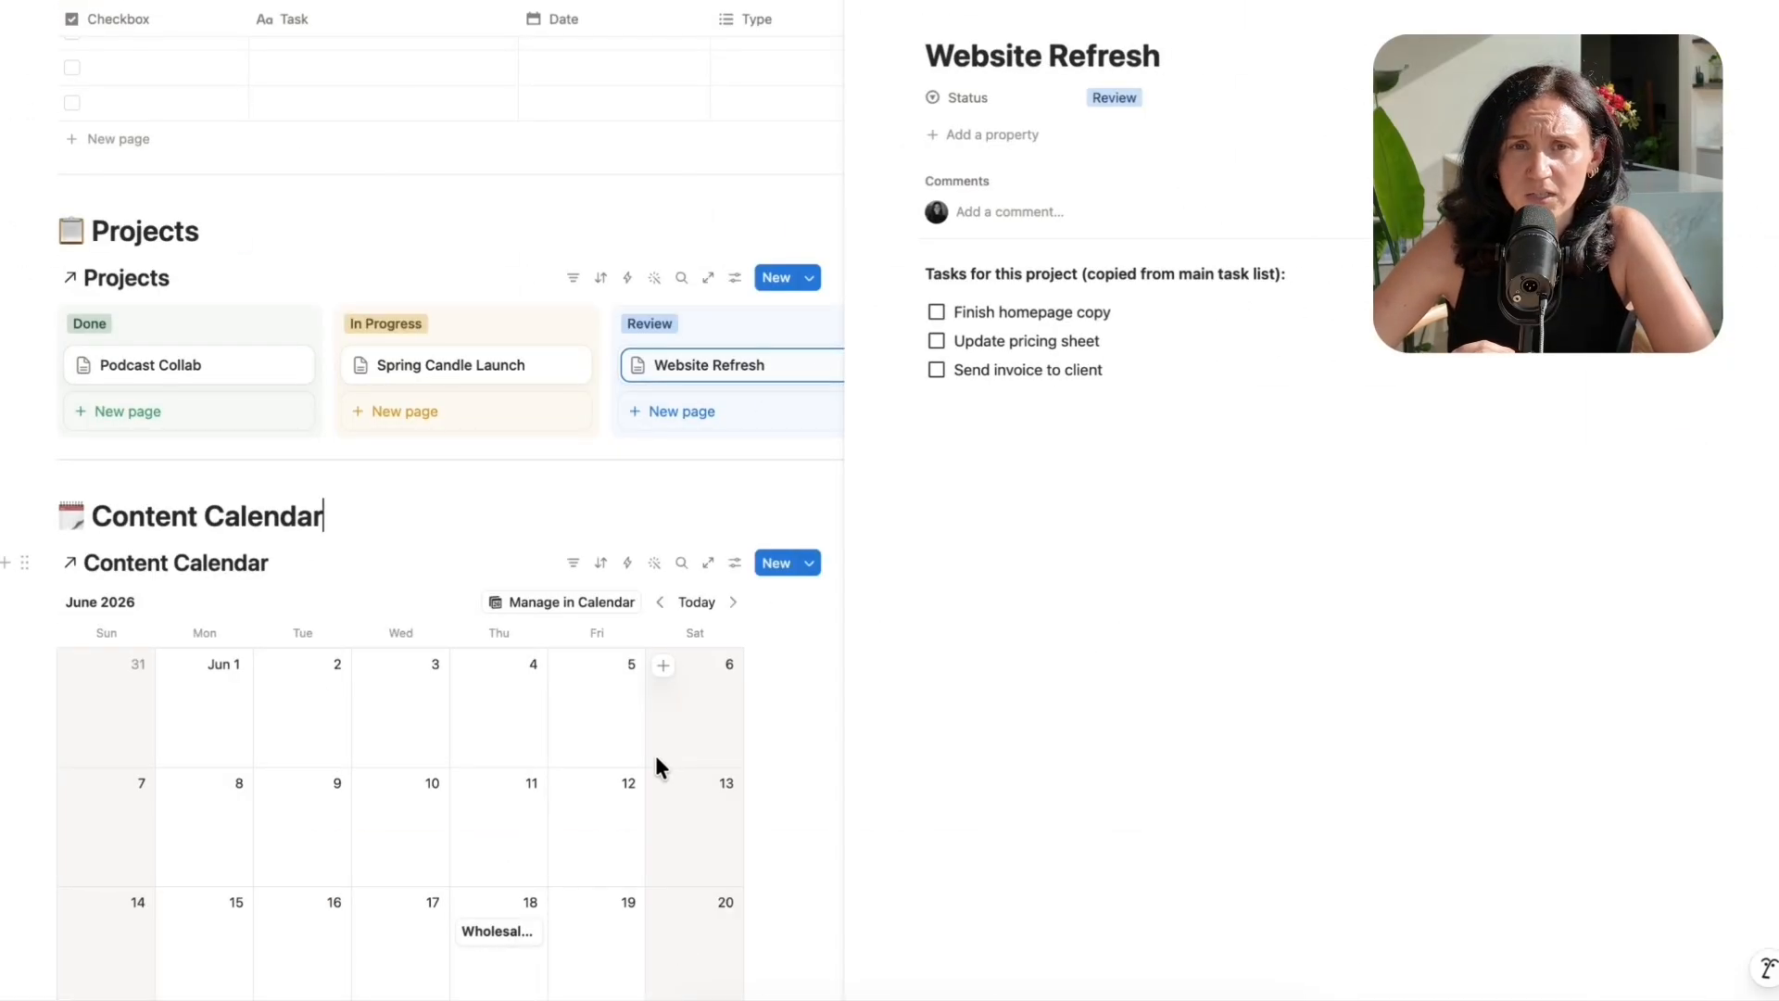
pyautogui.click(934, 333)
pyautogui.scroll(10, 686, 147)
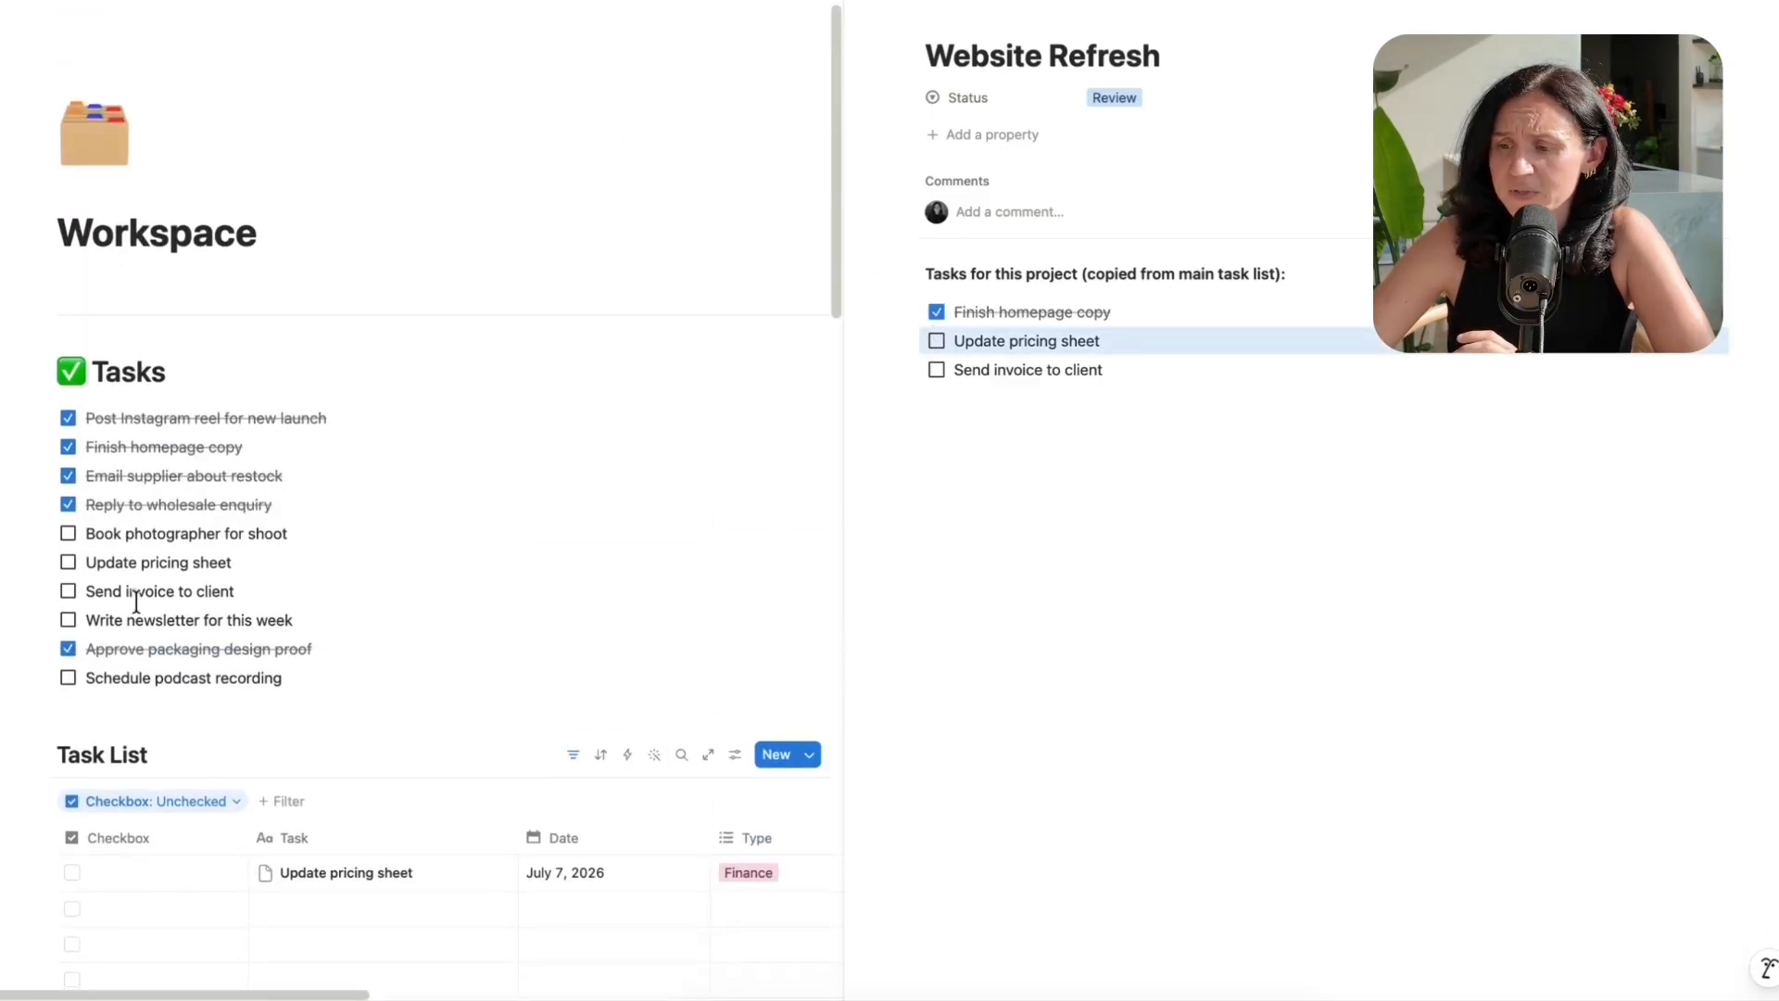
pyautogui.click(769, 454)
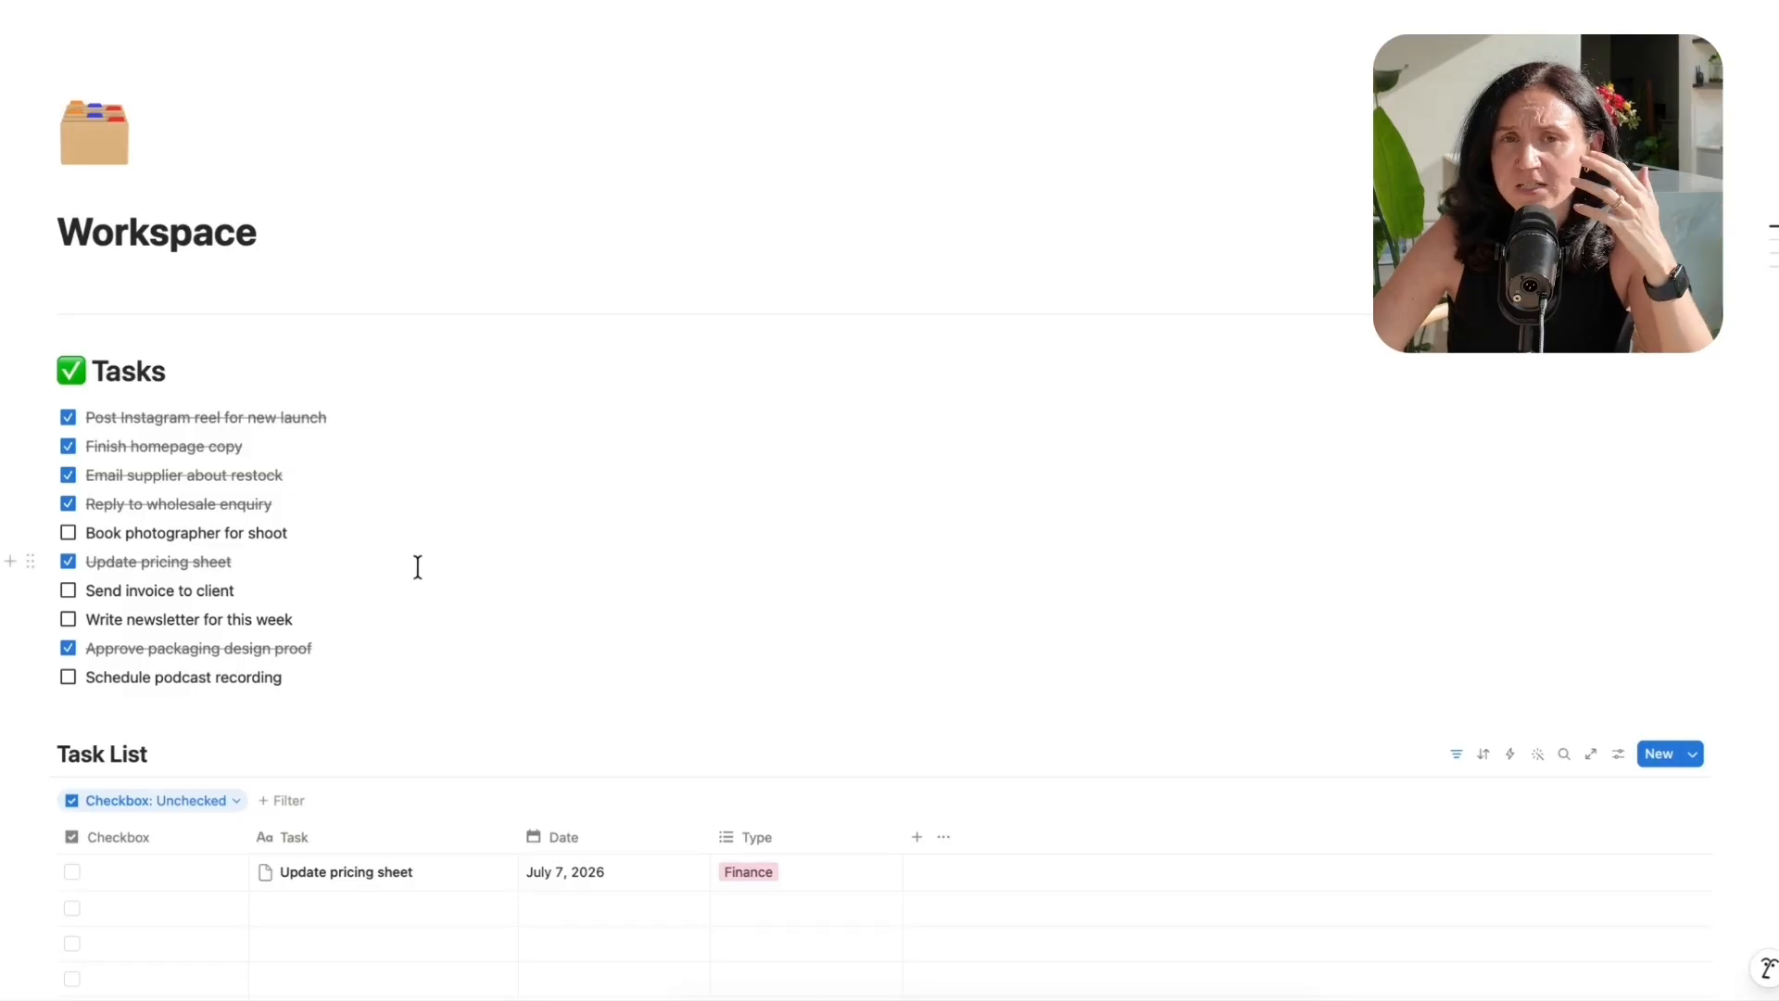
pyautogui.scroll(-5, 492, 306)
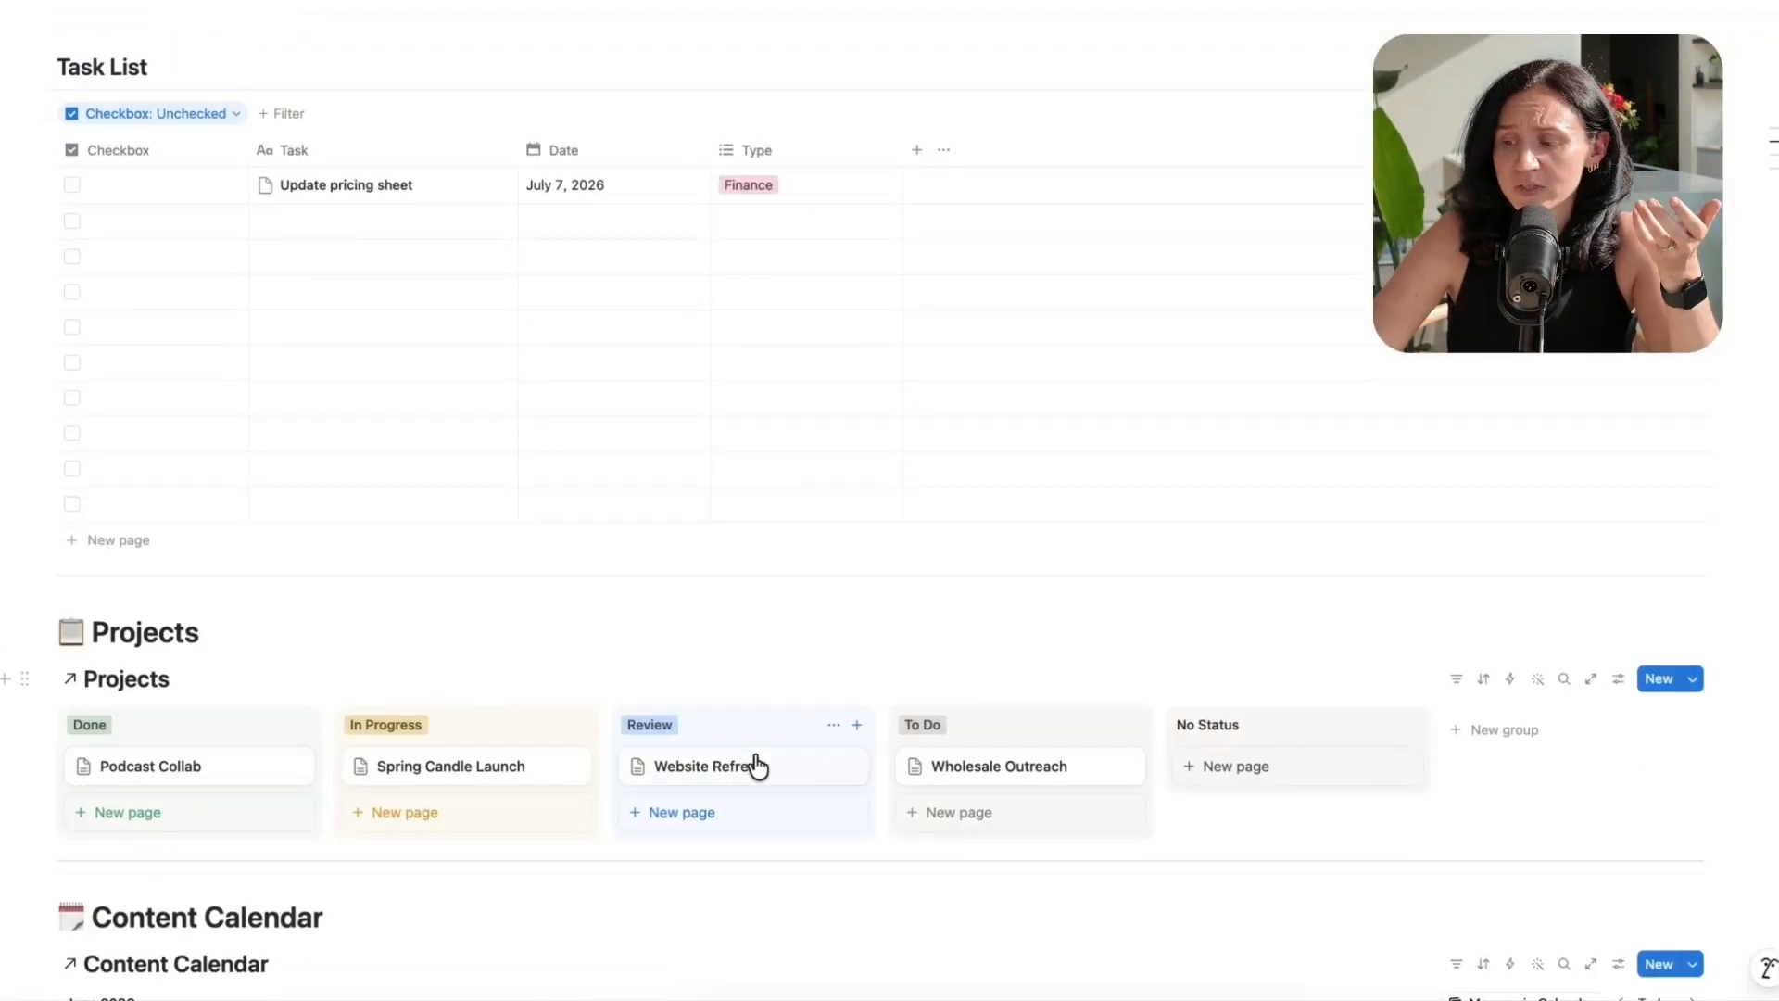
# - Open the Website Refresh project for comparison and check off Send invoice to client in the main Tasks checklist
pyautogui.click(758, 765)
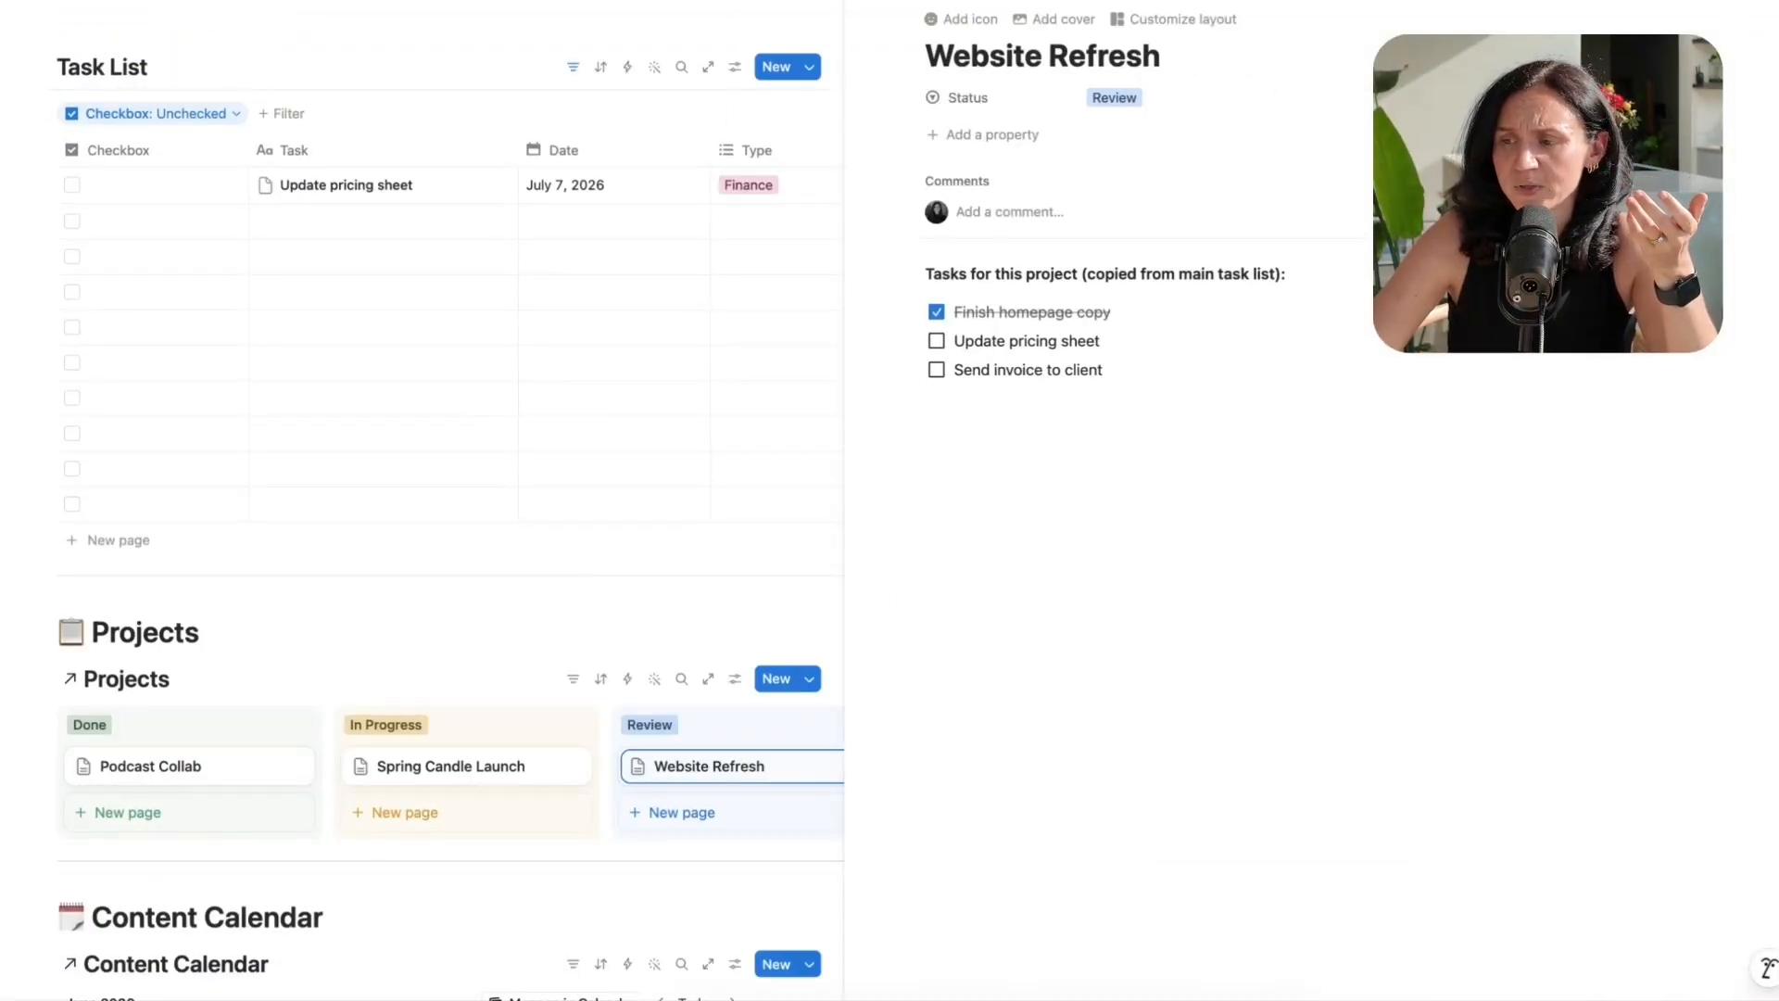
pyautogui.scroll(3, 616, 219)
pyautogui.click(68, 223)
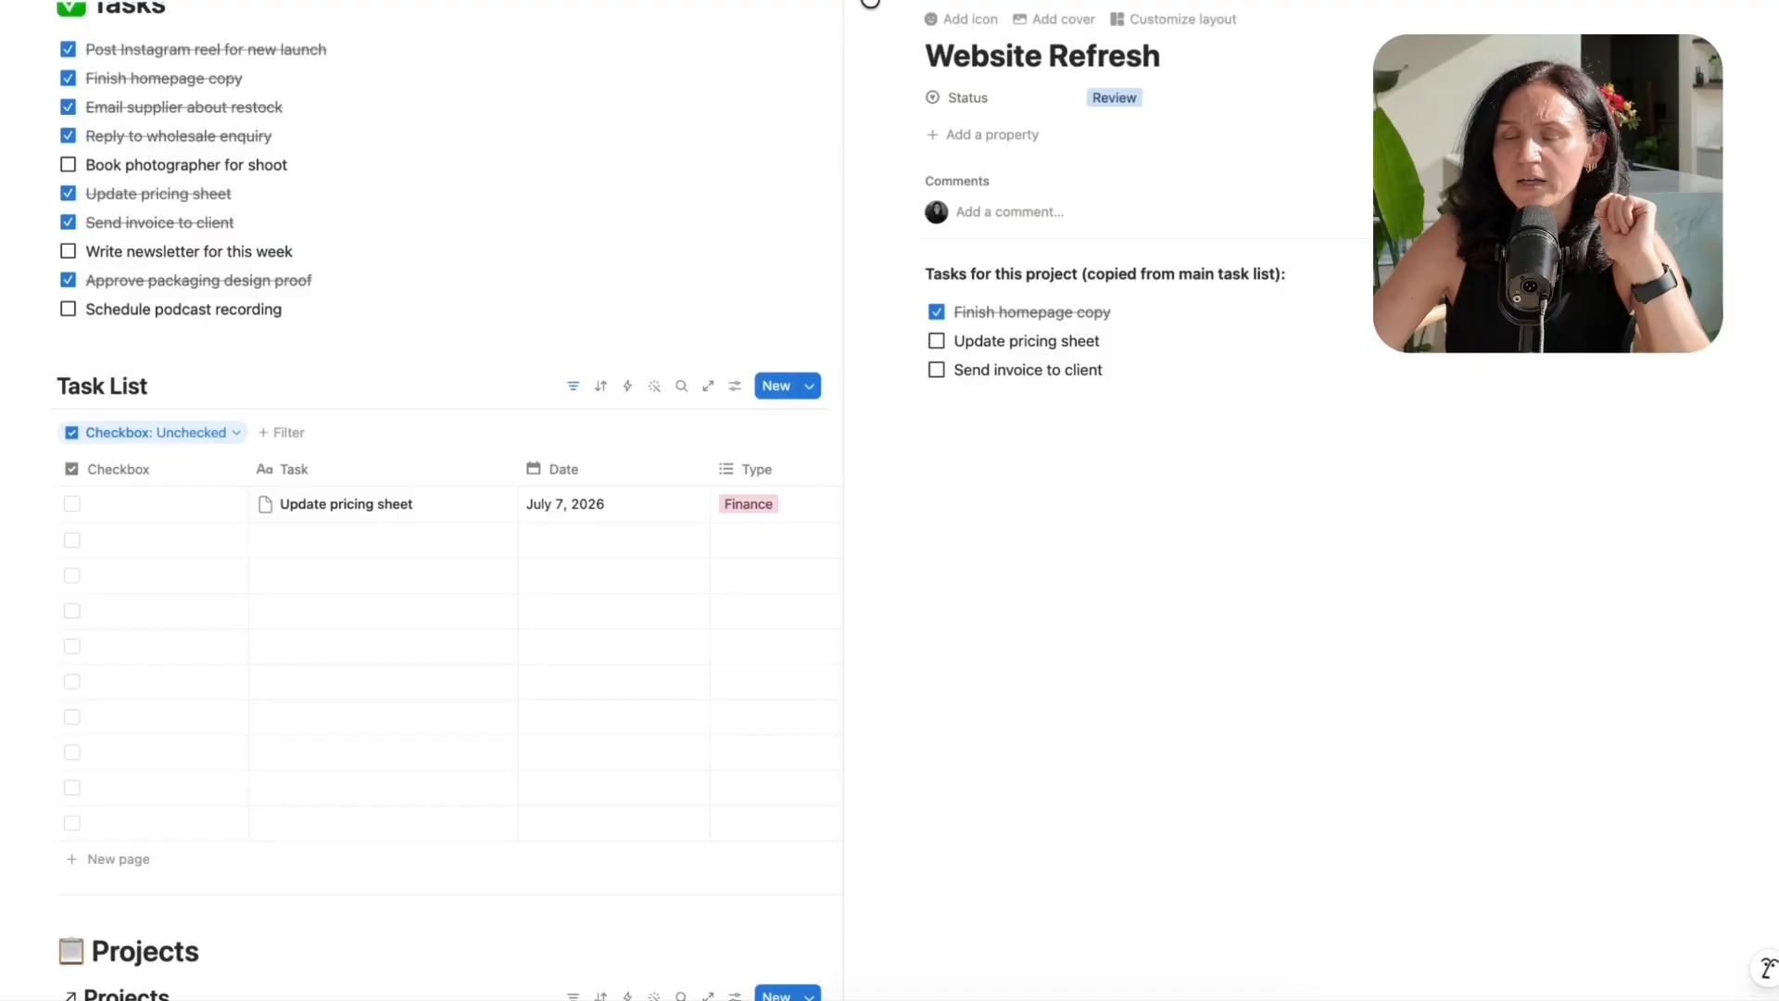
pyautogui.press('Escape')
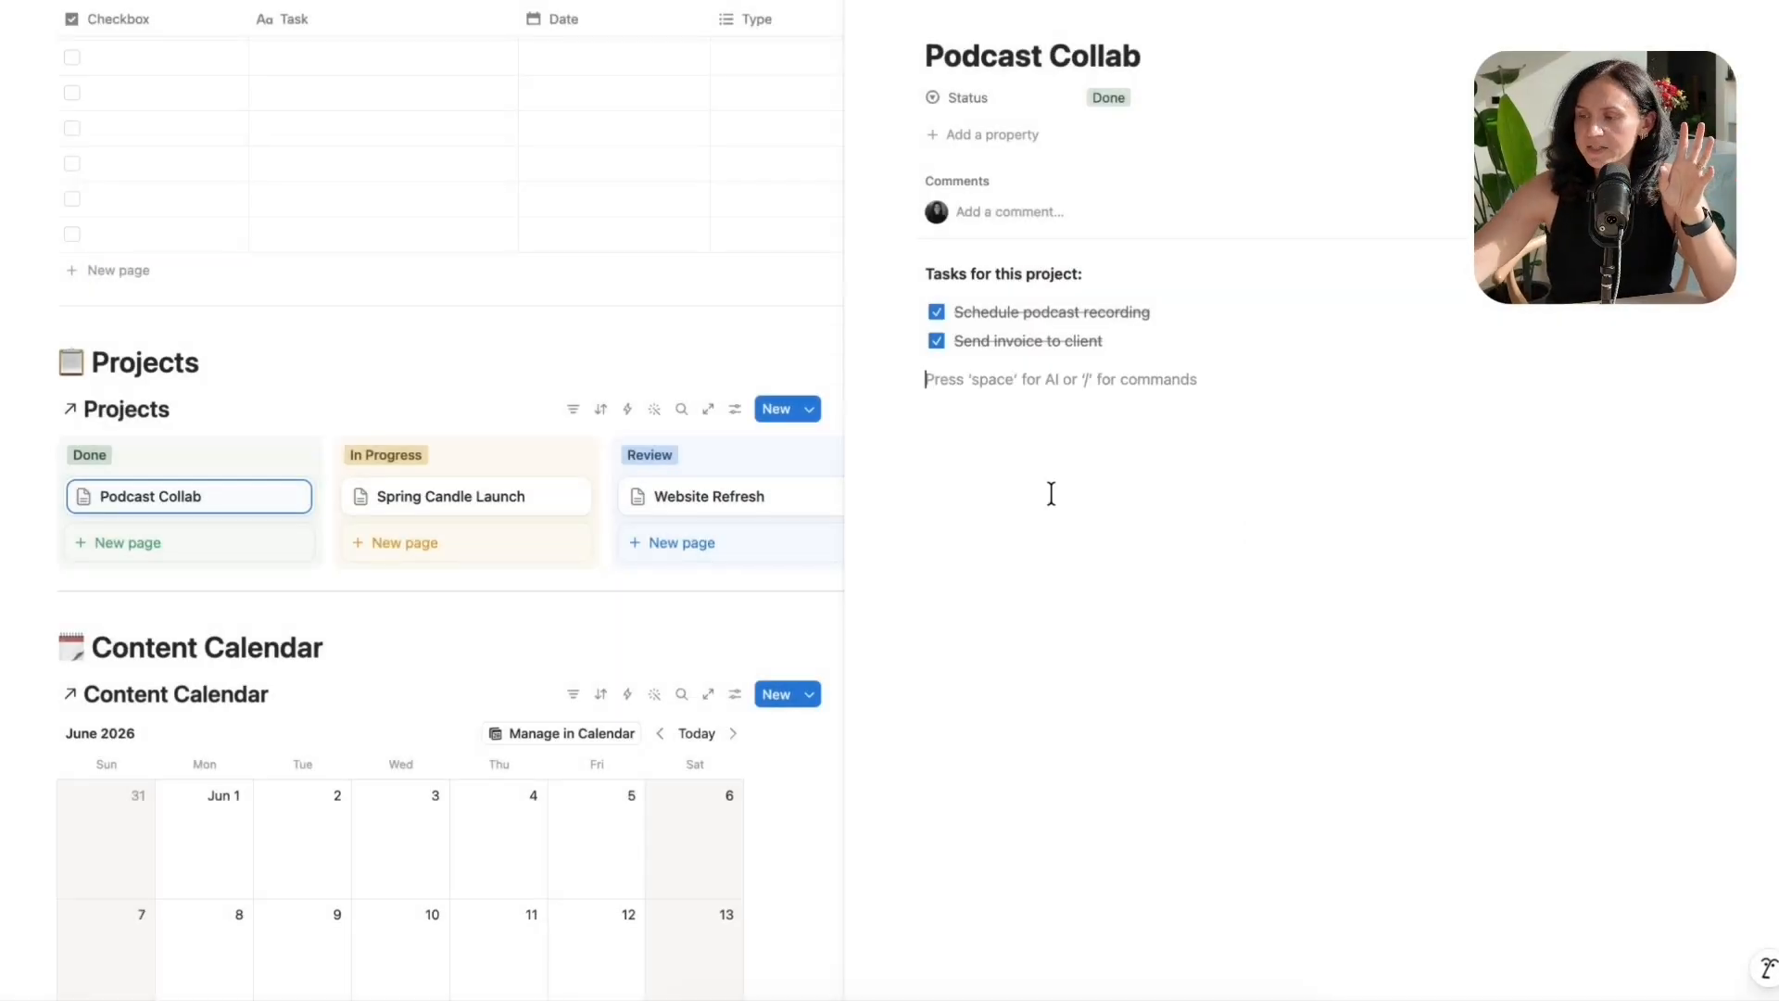
# - Insert a linked table view of the Task List database below the tasks on the Podcast Collab project page
pyautogui.press('Return')
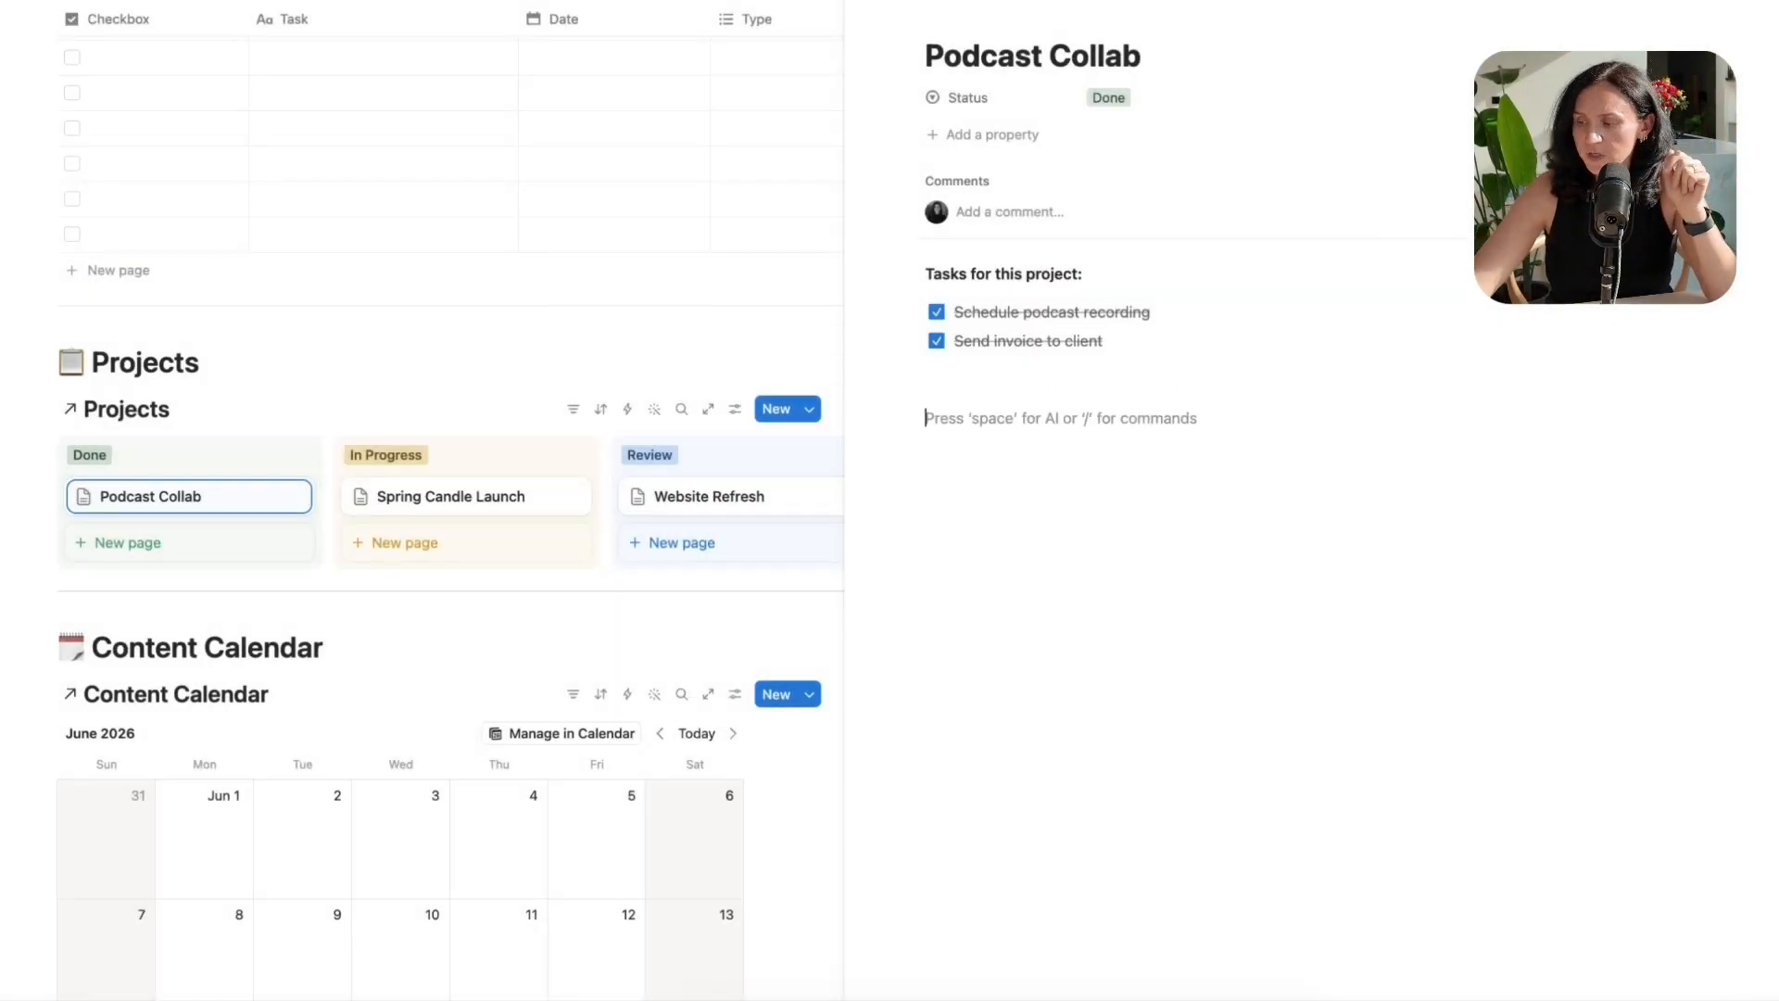
pyautogui.write('/link')
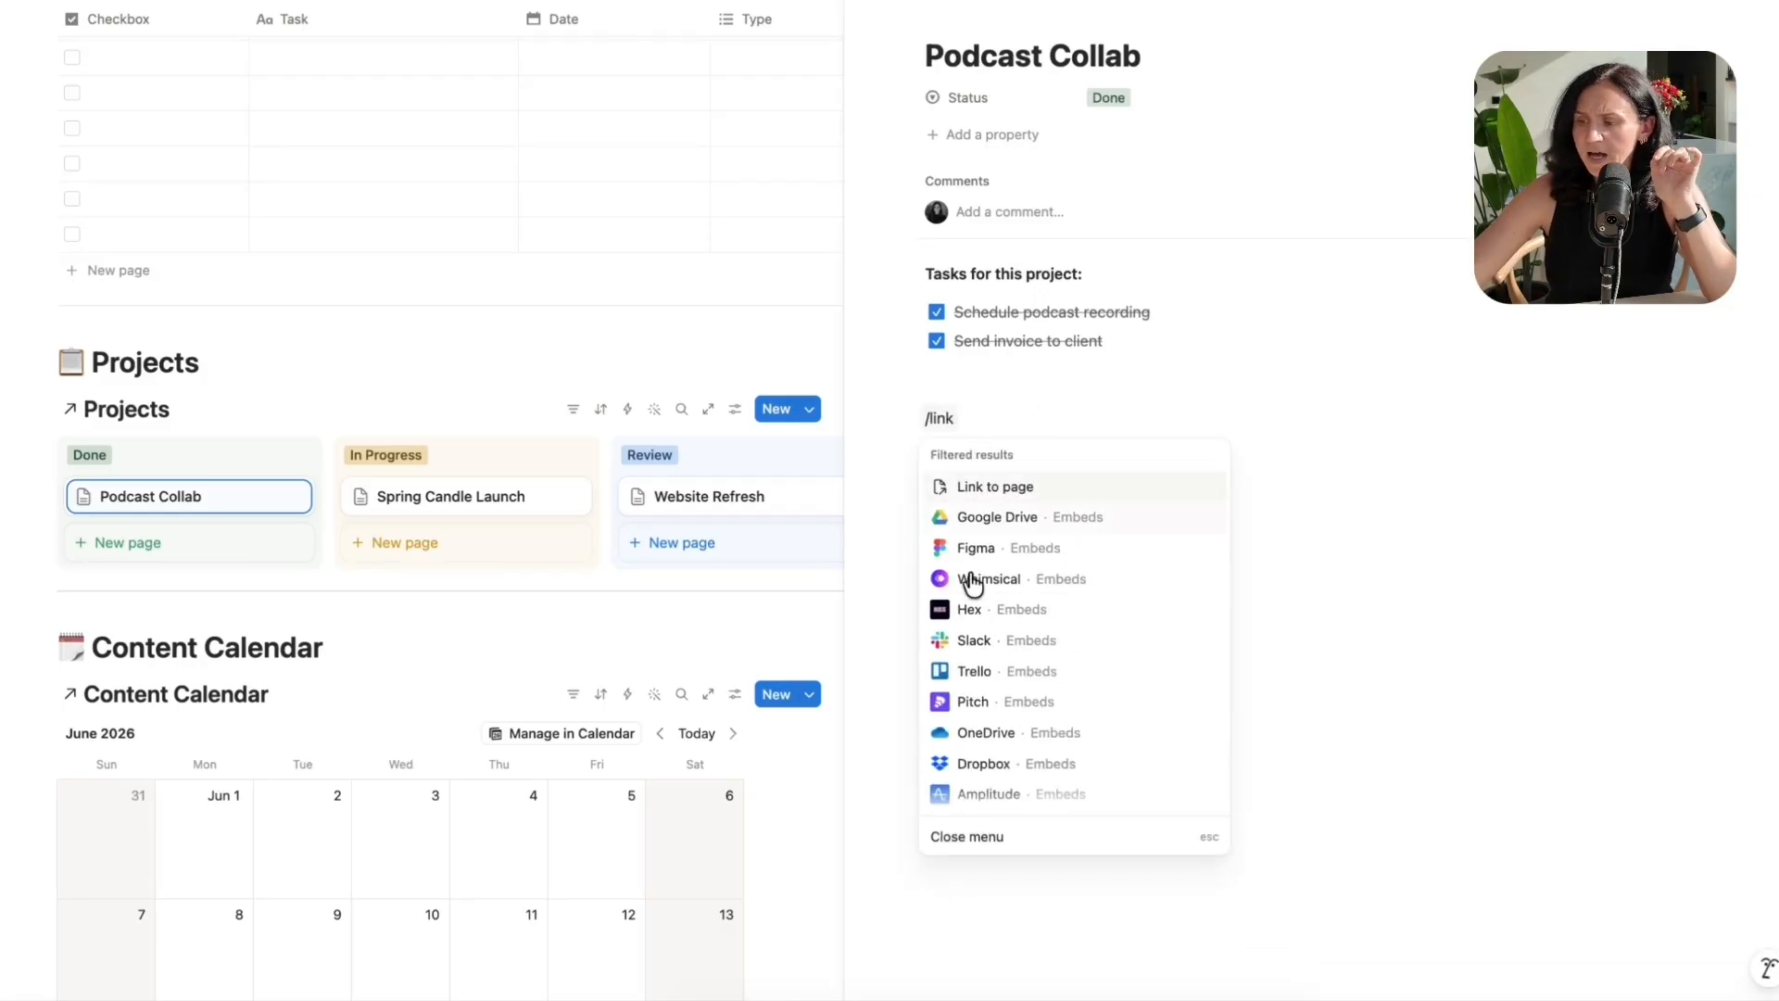
pyautogui.scroll(-10, 1004, 731)
pyautogui.click(1006, 760)
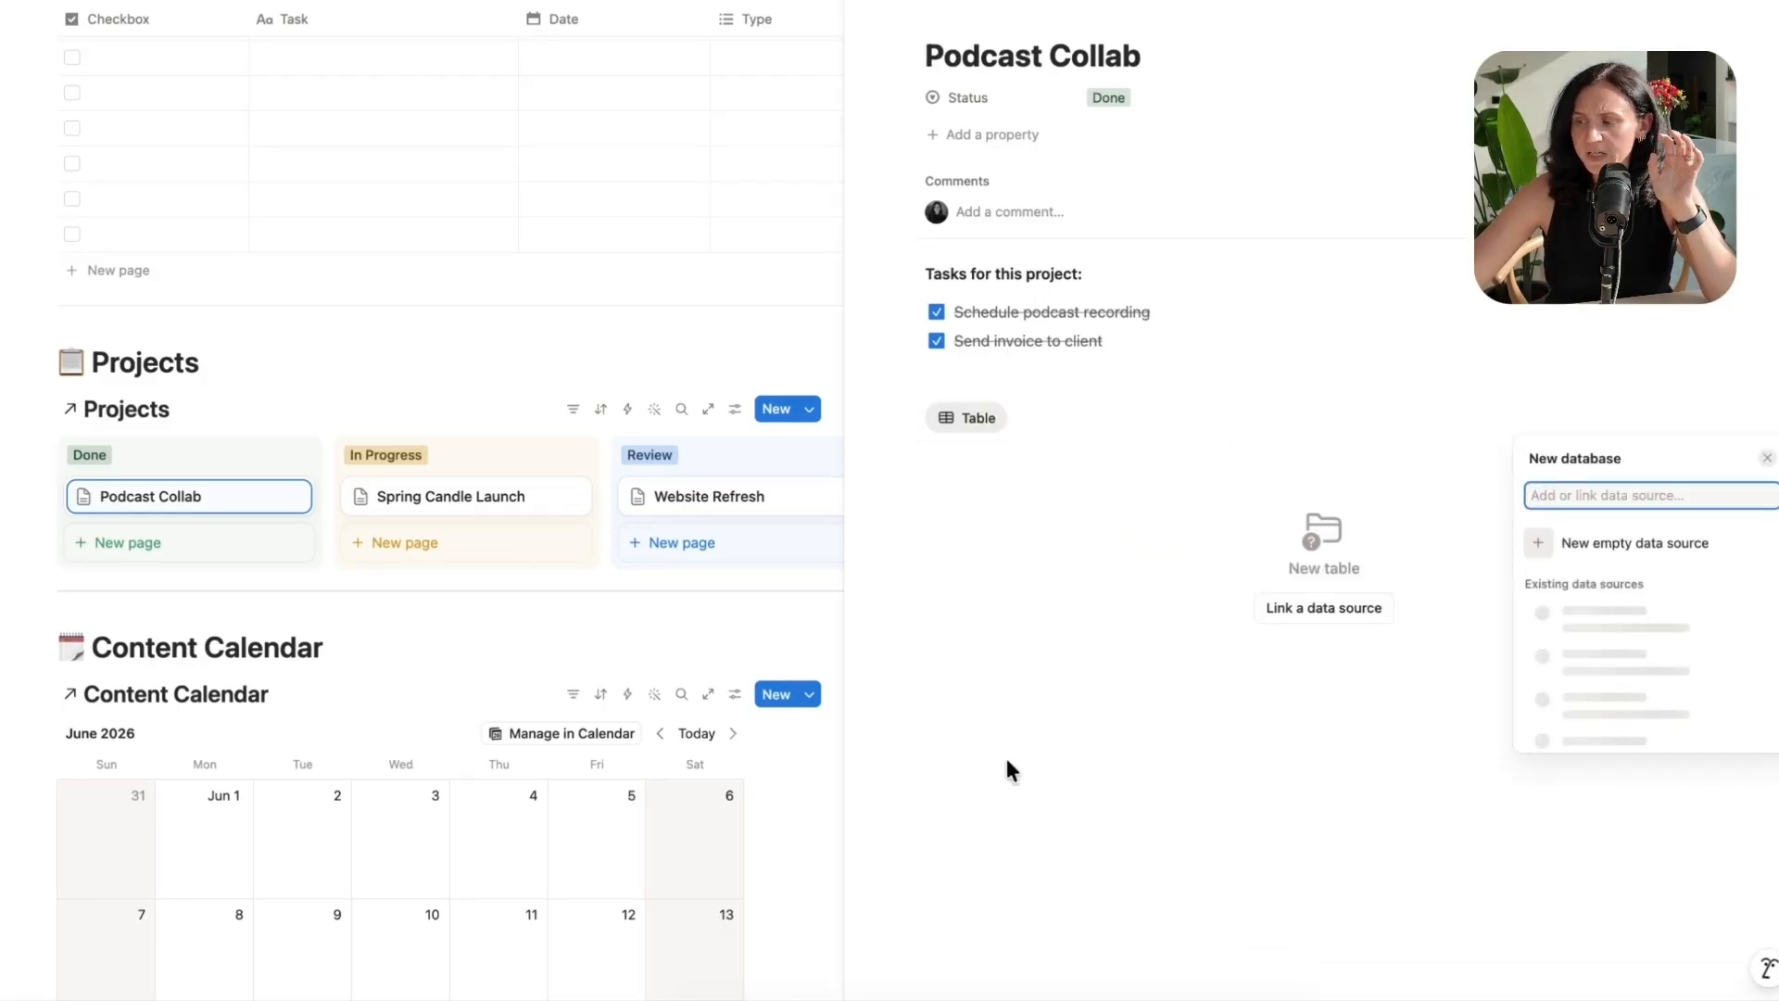
pyautogui.click(1579, 742)
pyautogui.click(1604, 839)
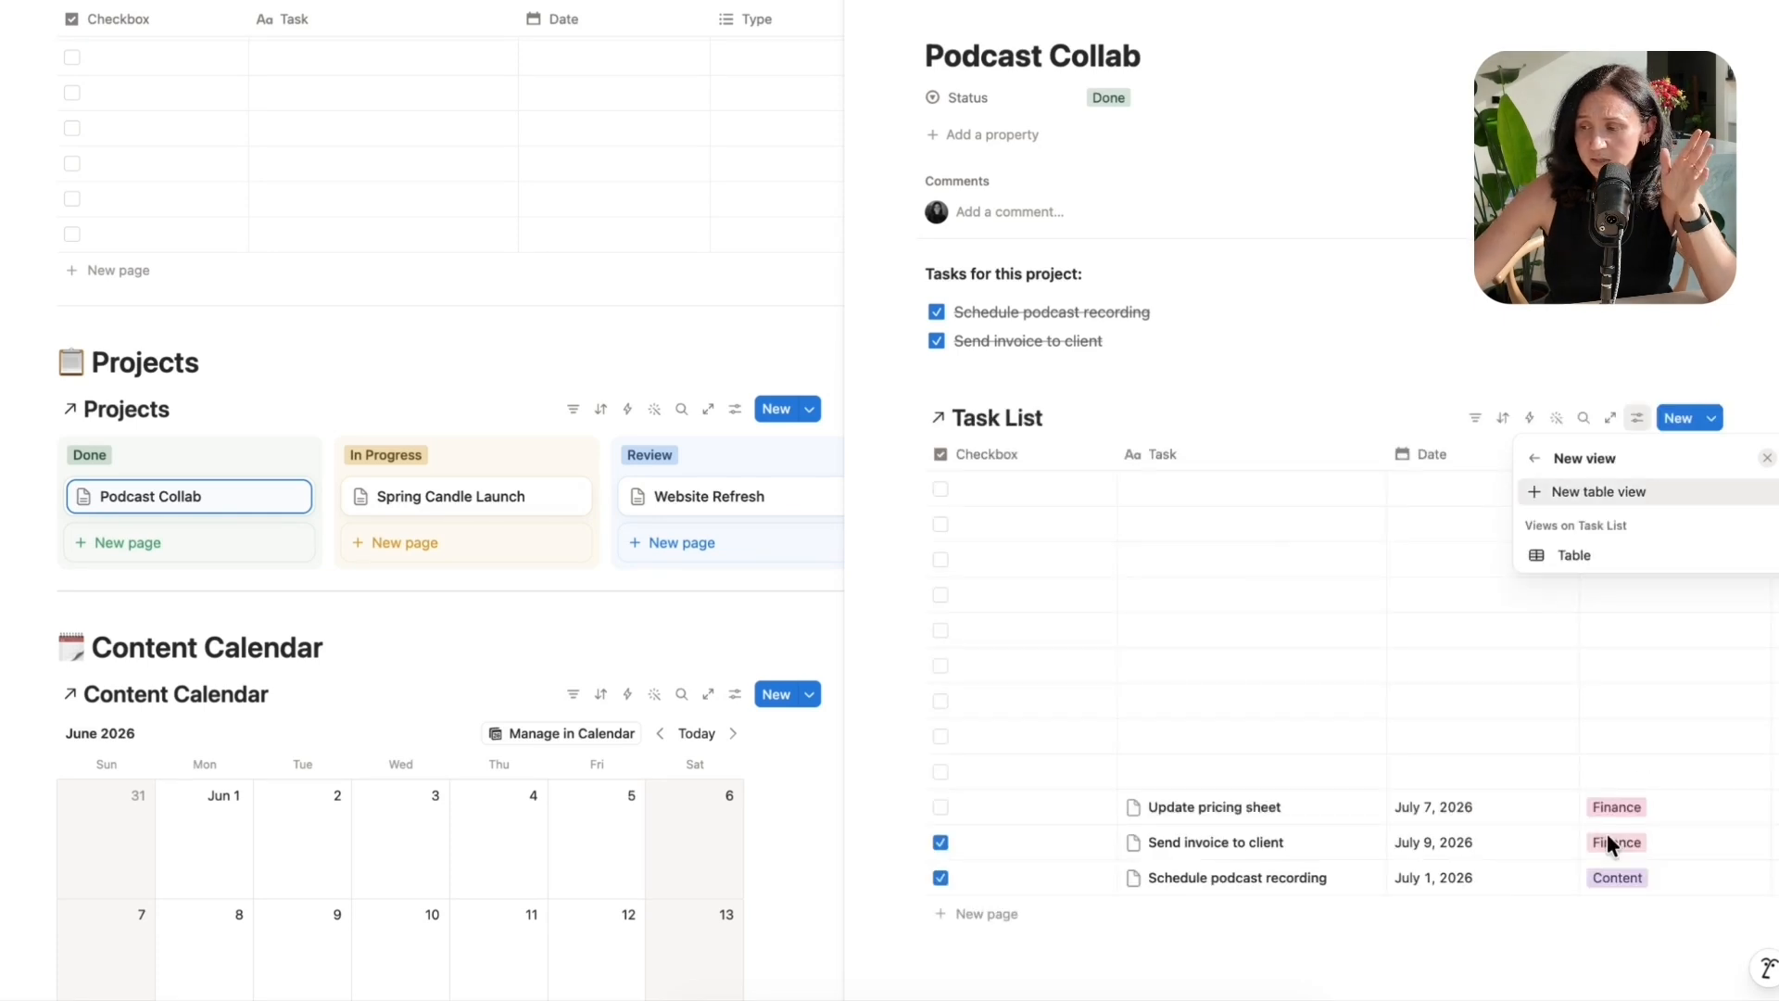
pyautogui.click(1194, 409)
pyautogui.scroll(-1, 1066, 468)
pyautogui.scroll(1, 1182, 736)
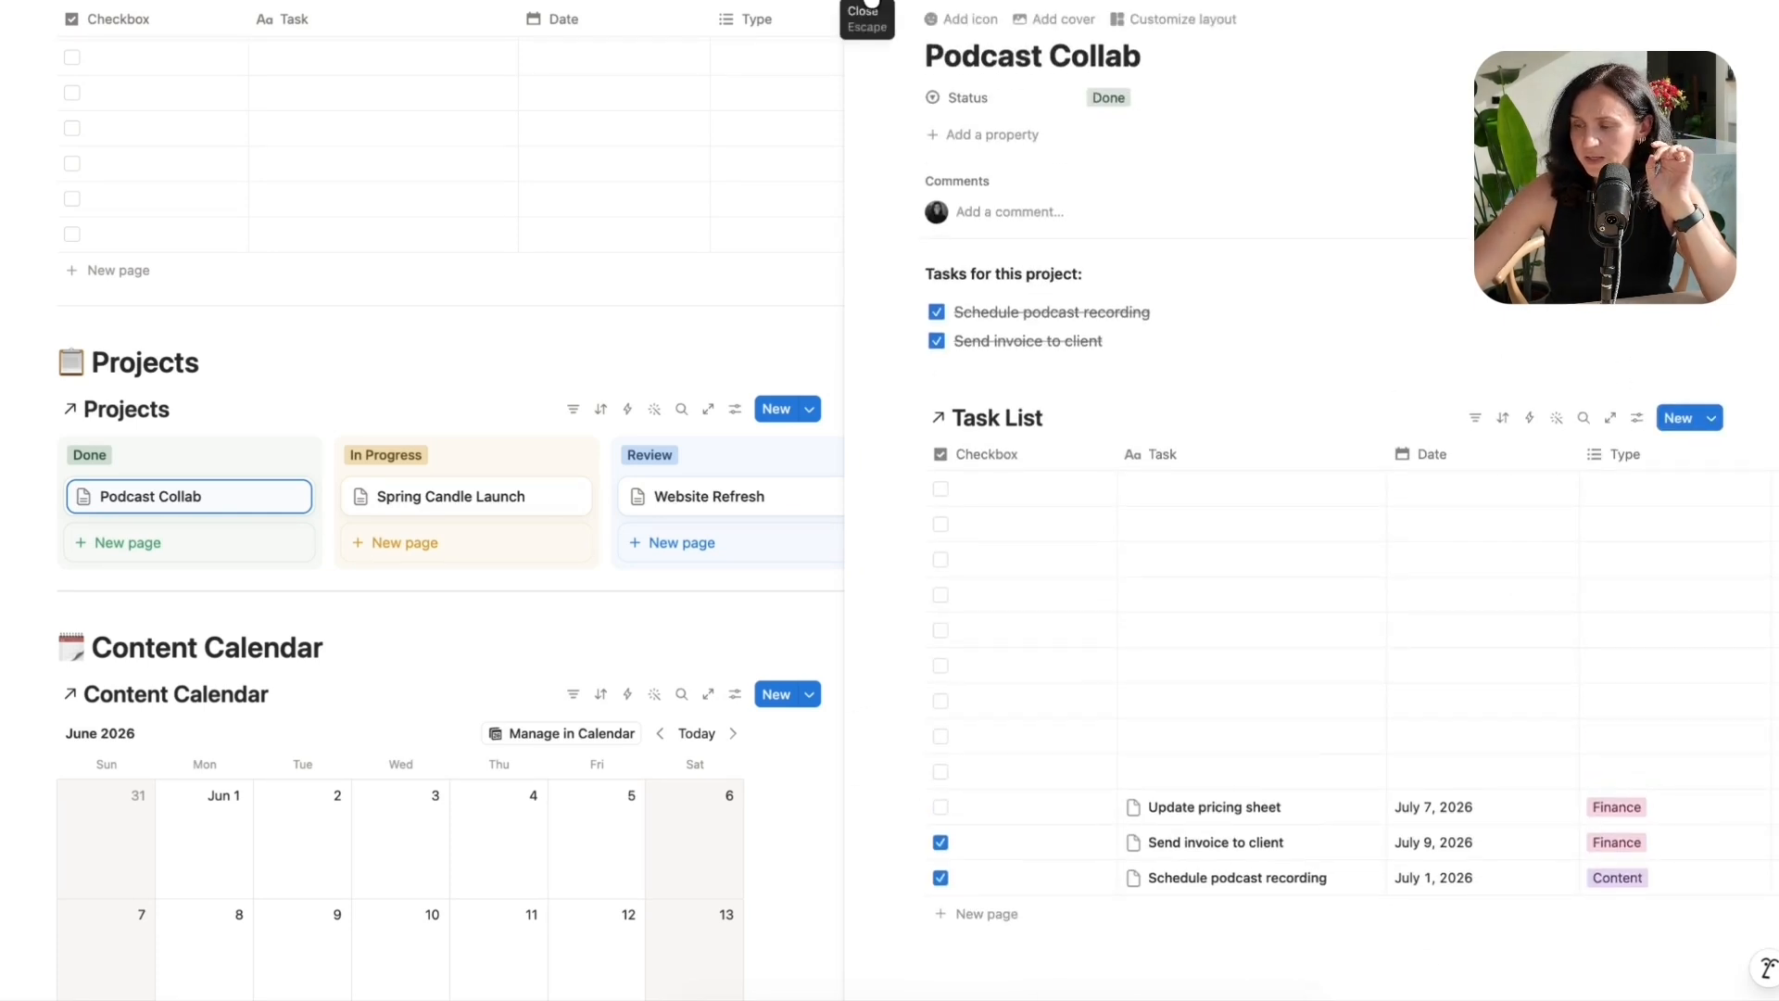
pyautogui.click(871, 7)
# - Add the task Update Podcast asset, dated July 9, 2026, to the main Task List
pyautogui.scroll(7, 607, 441)
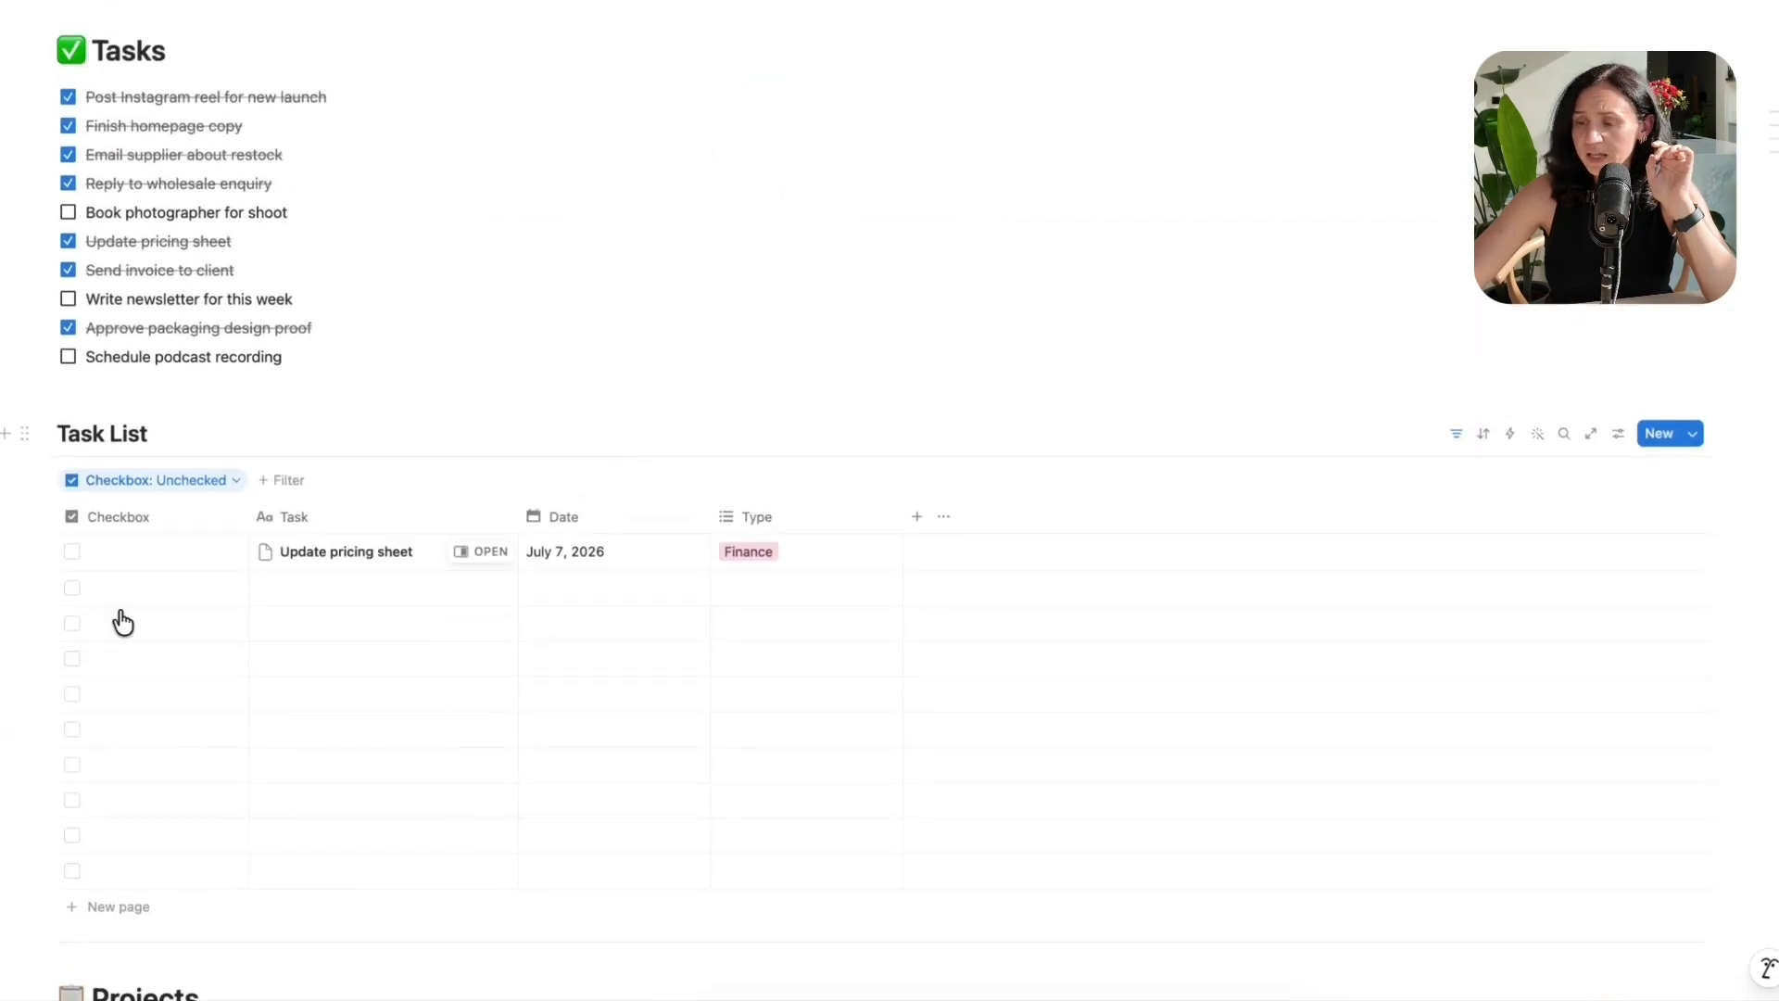
pyautogui.scroll(-2, 417, 602)
pyautogui.click(297, 434)
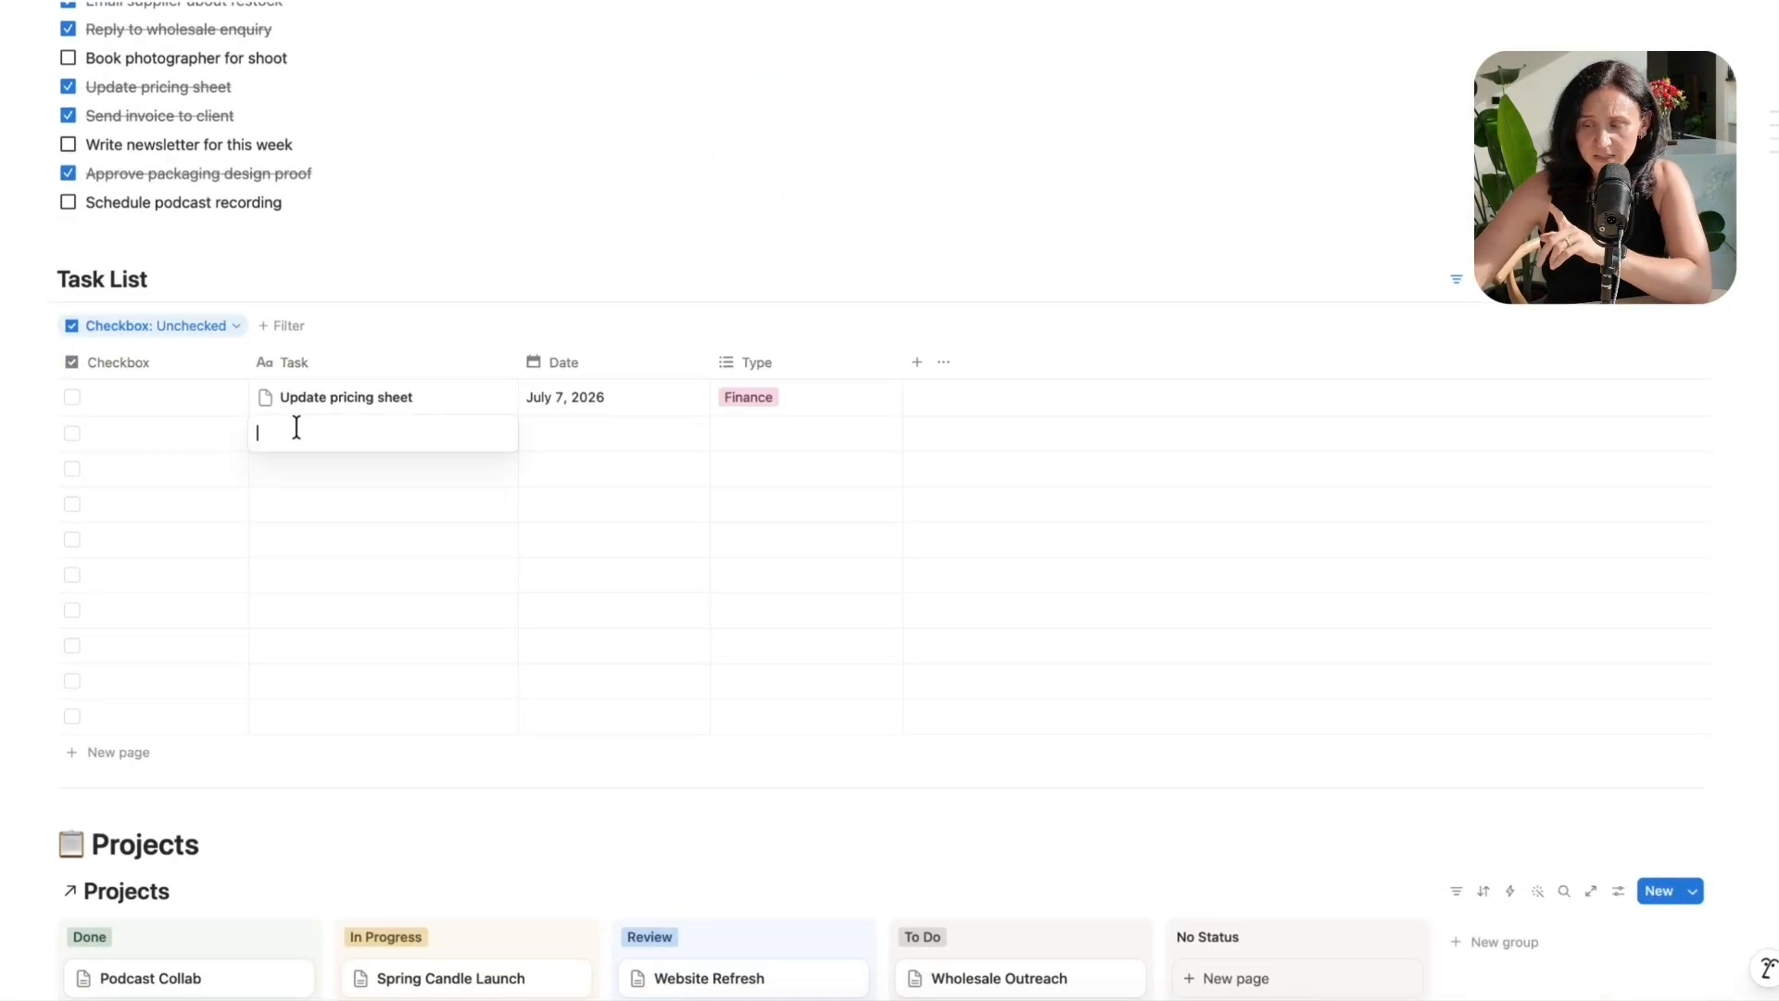
pyautogui.write('Update Podcast ass')
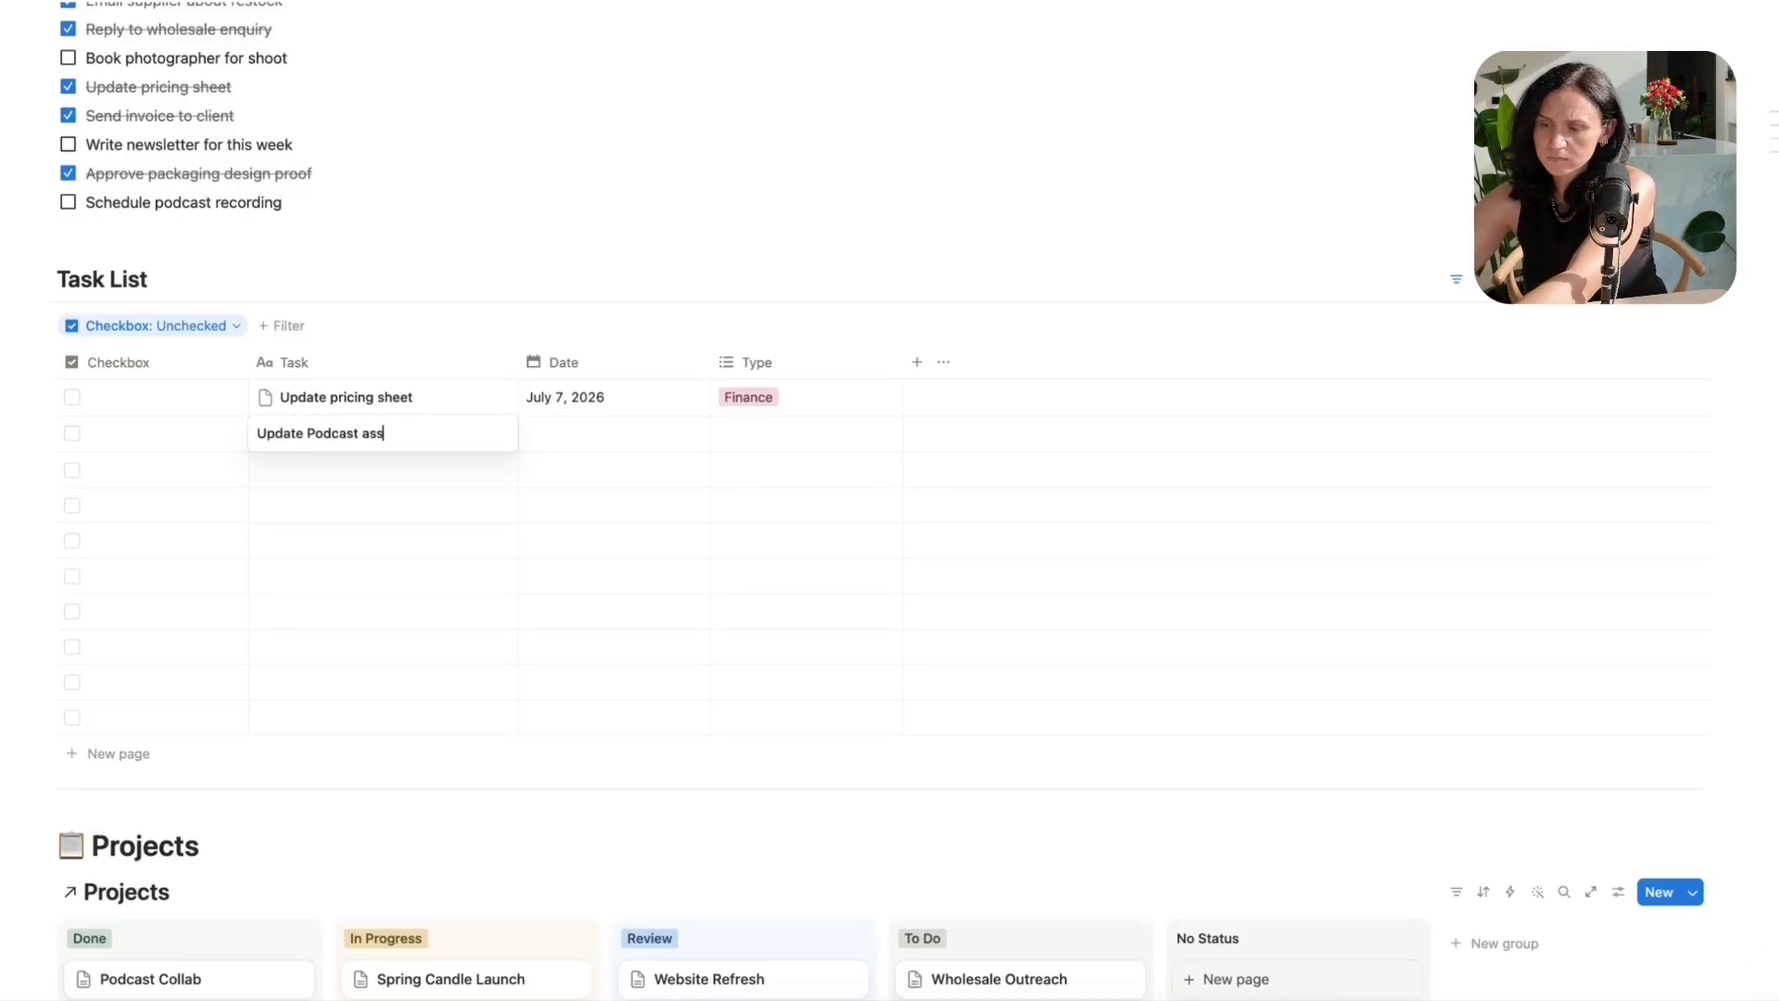
pyautogui.write('et')
pyautogui.click(630, 434)
pyautogui.click(667, 718)
# - Filter the linked Task List on the Podcast Collab page to unchecked tasks, and check off Update pricing sheet there
pyautogui.click(286, 976)
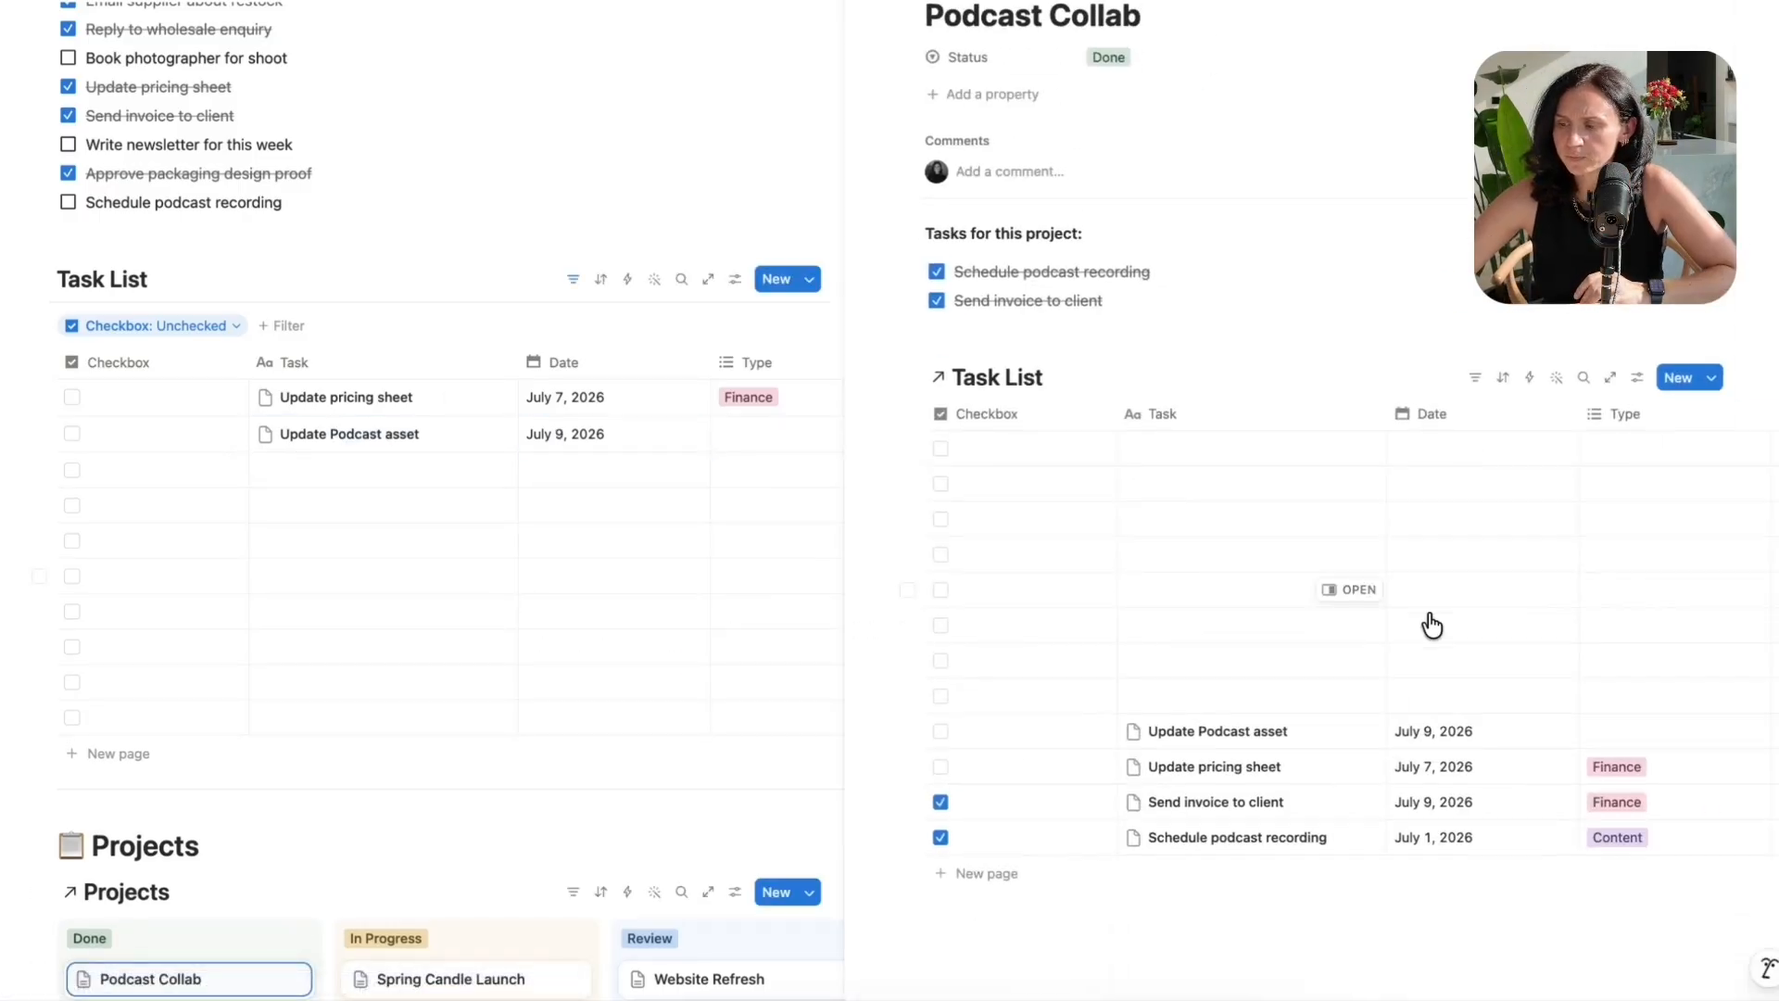
pyautogui.scroll(-1, 1344, 695)
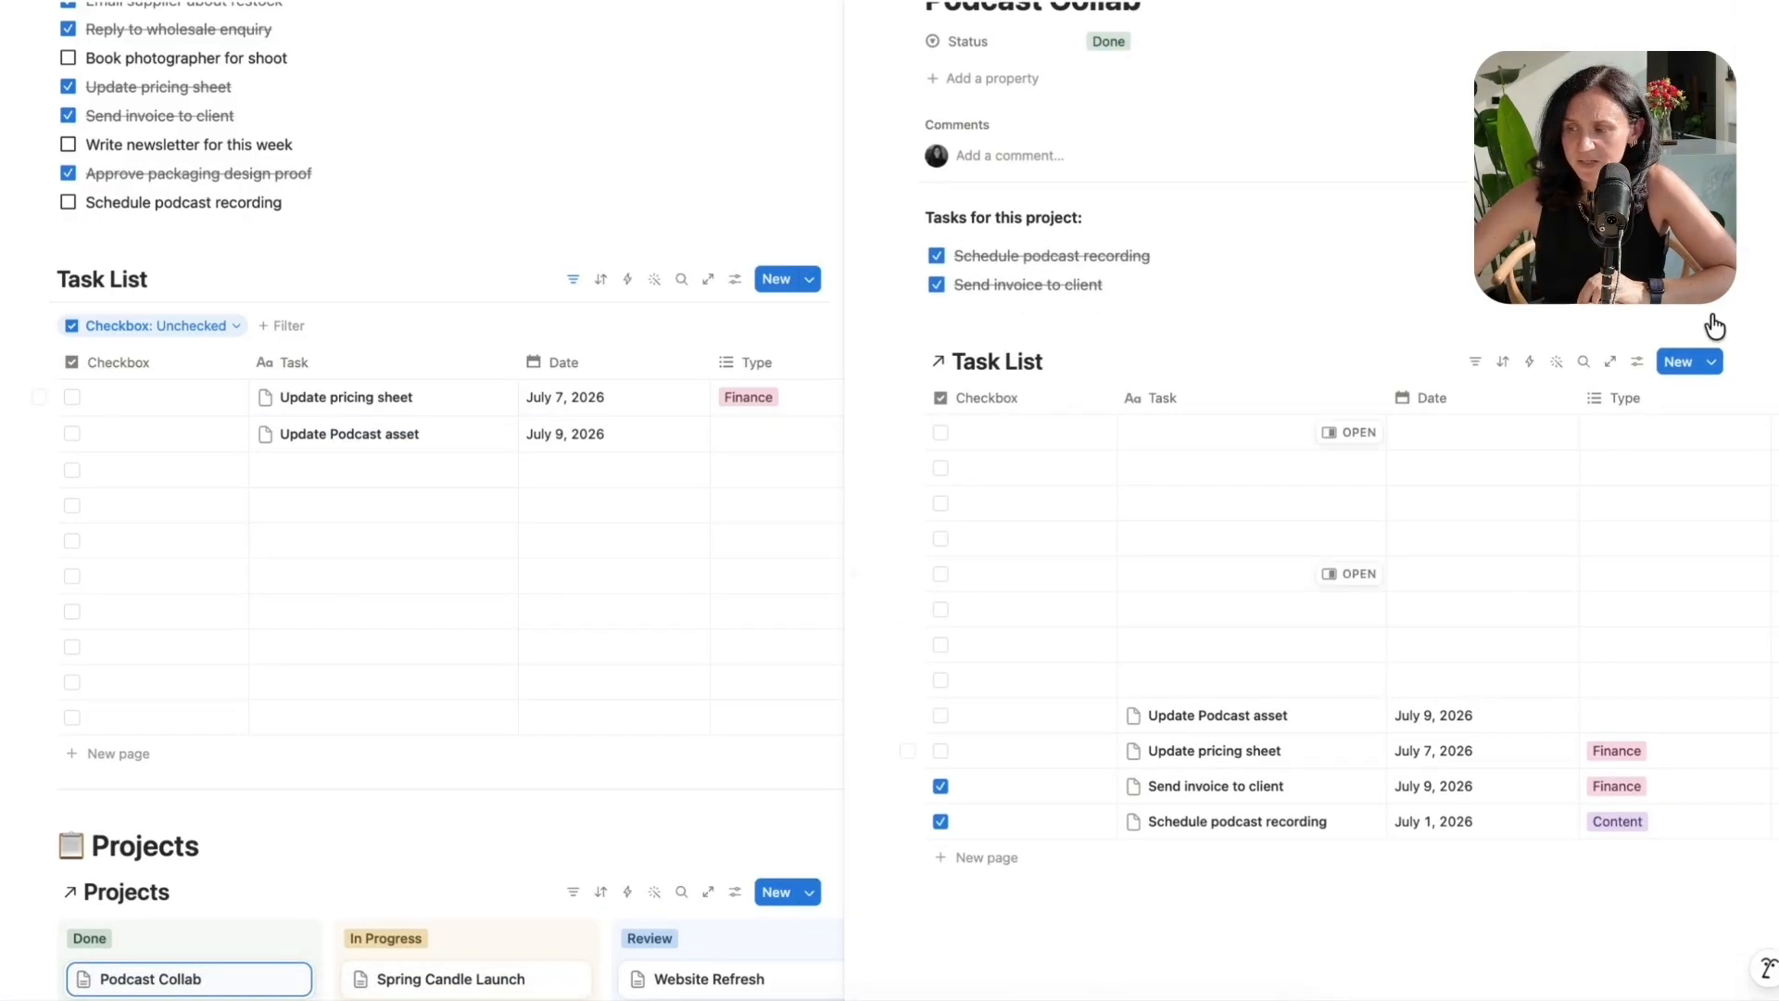
pyautogui.click(1475, 370)
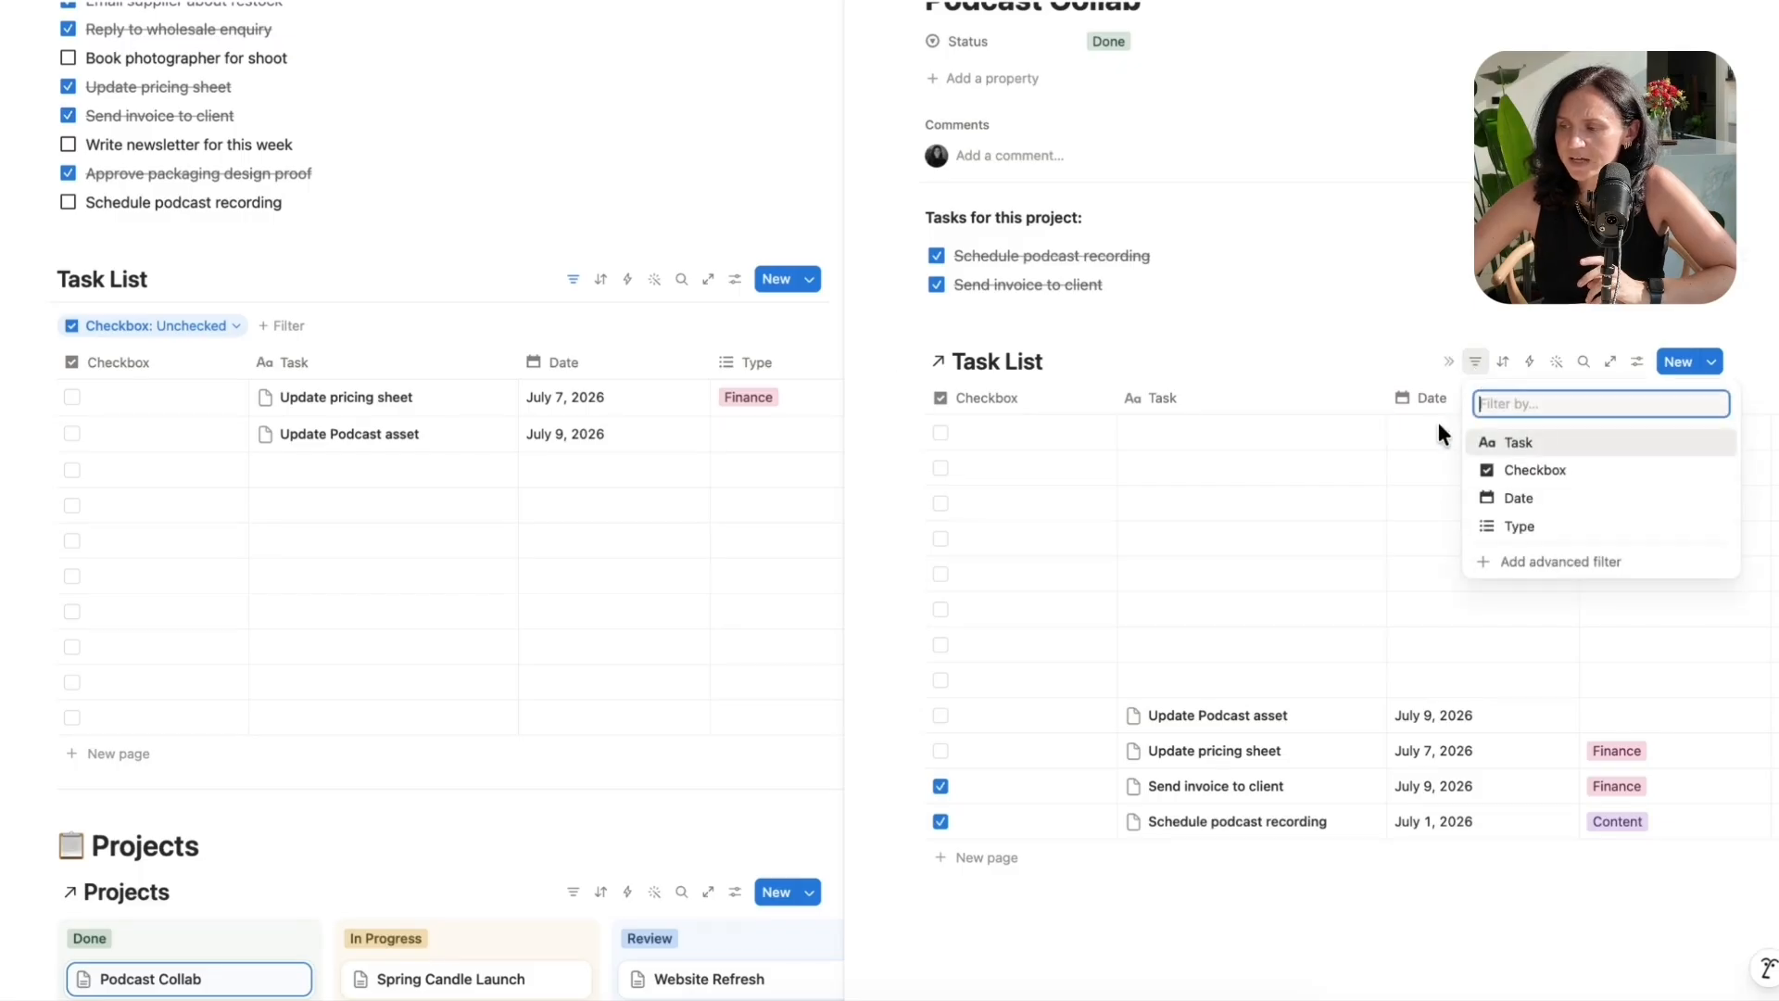
pyautogui.click(1548, 469)
pyautogui.click(997, 472)
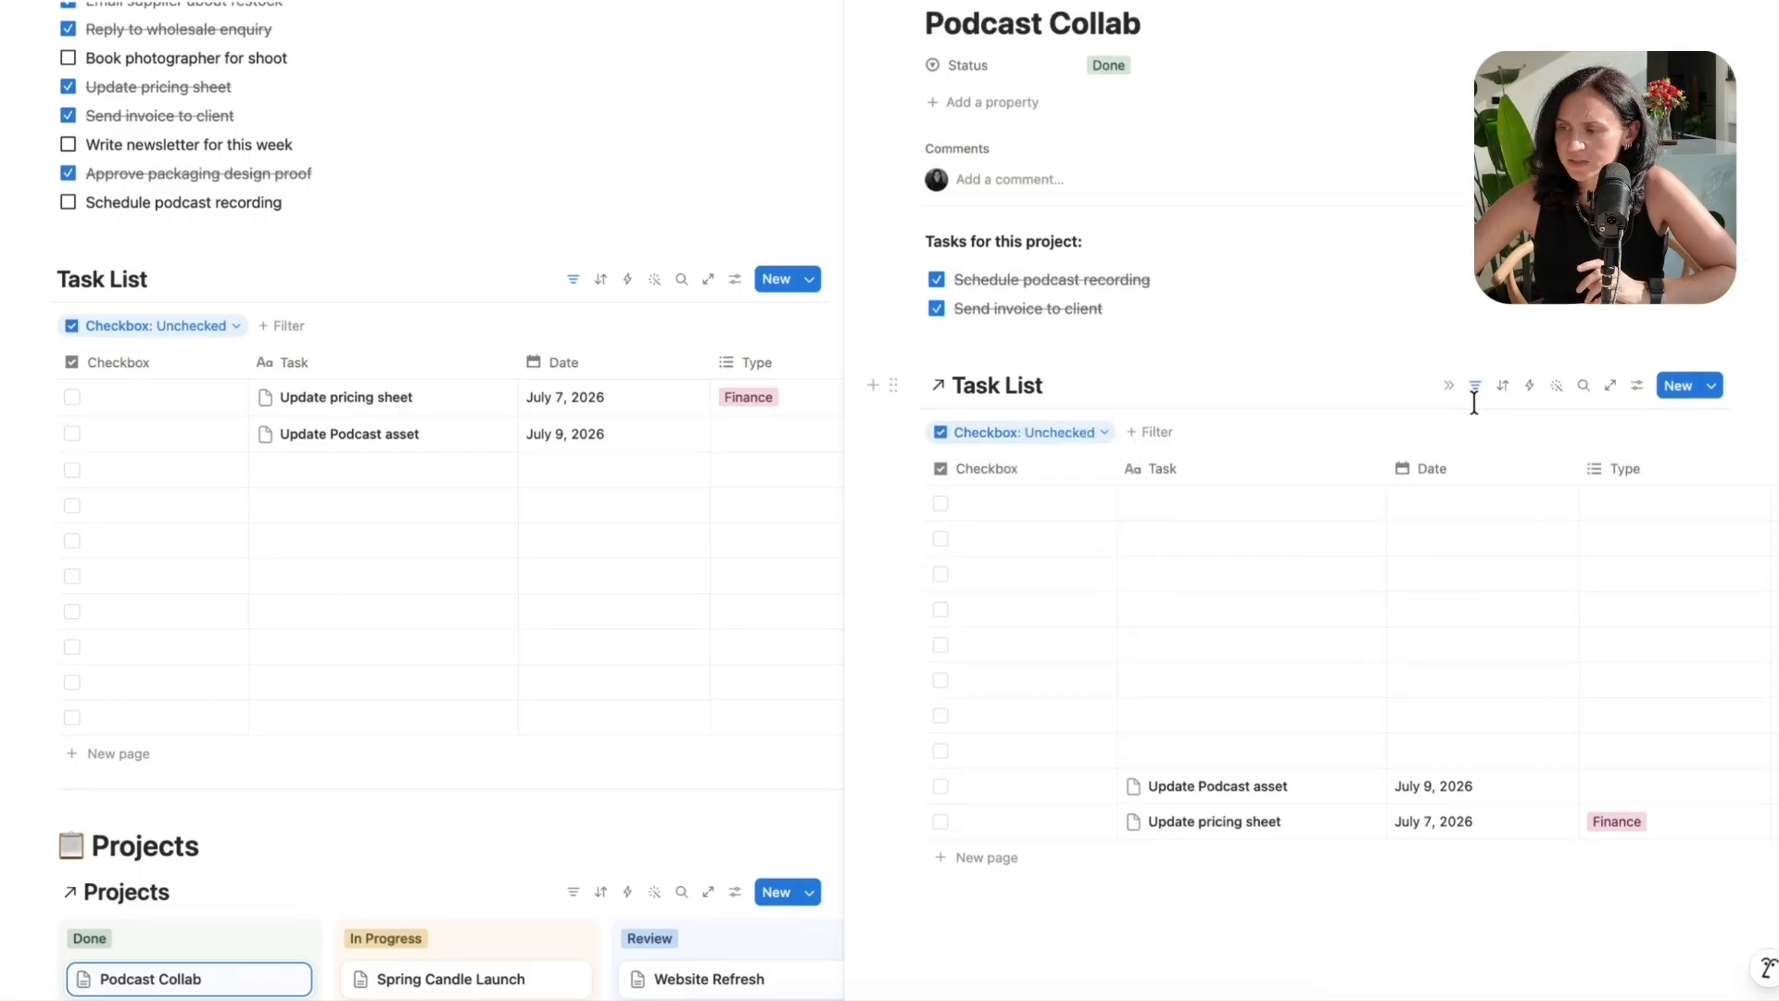
pyautogui.click(923, 636)
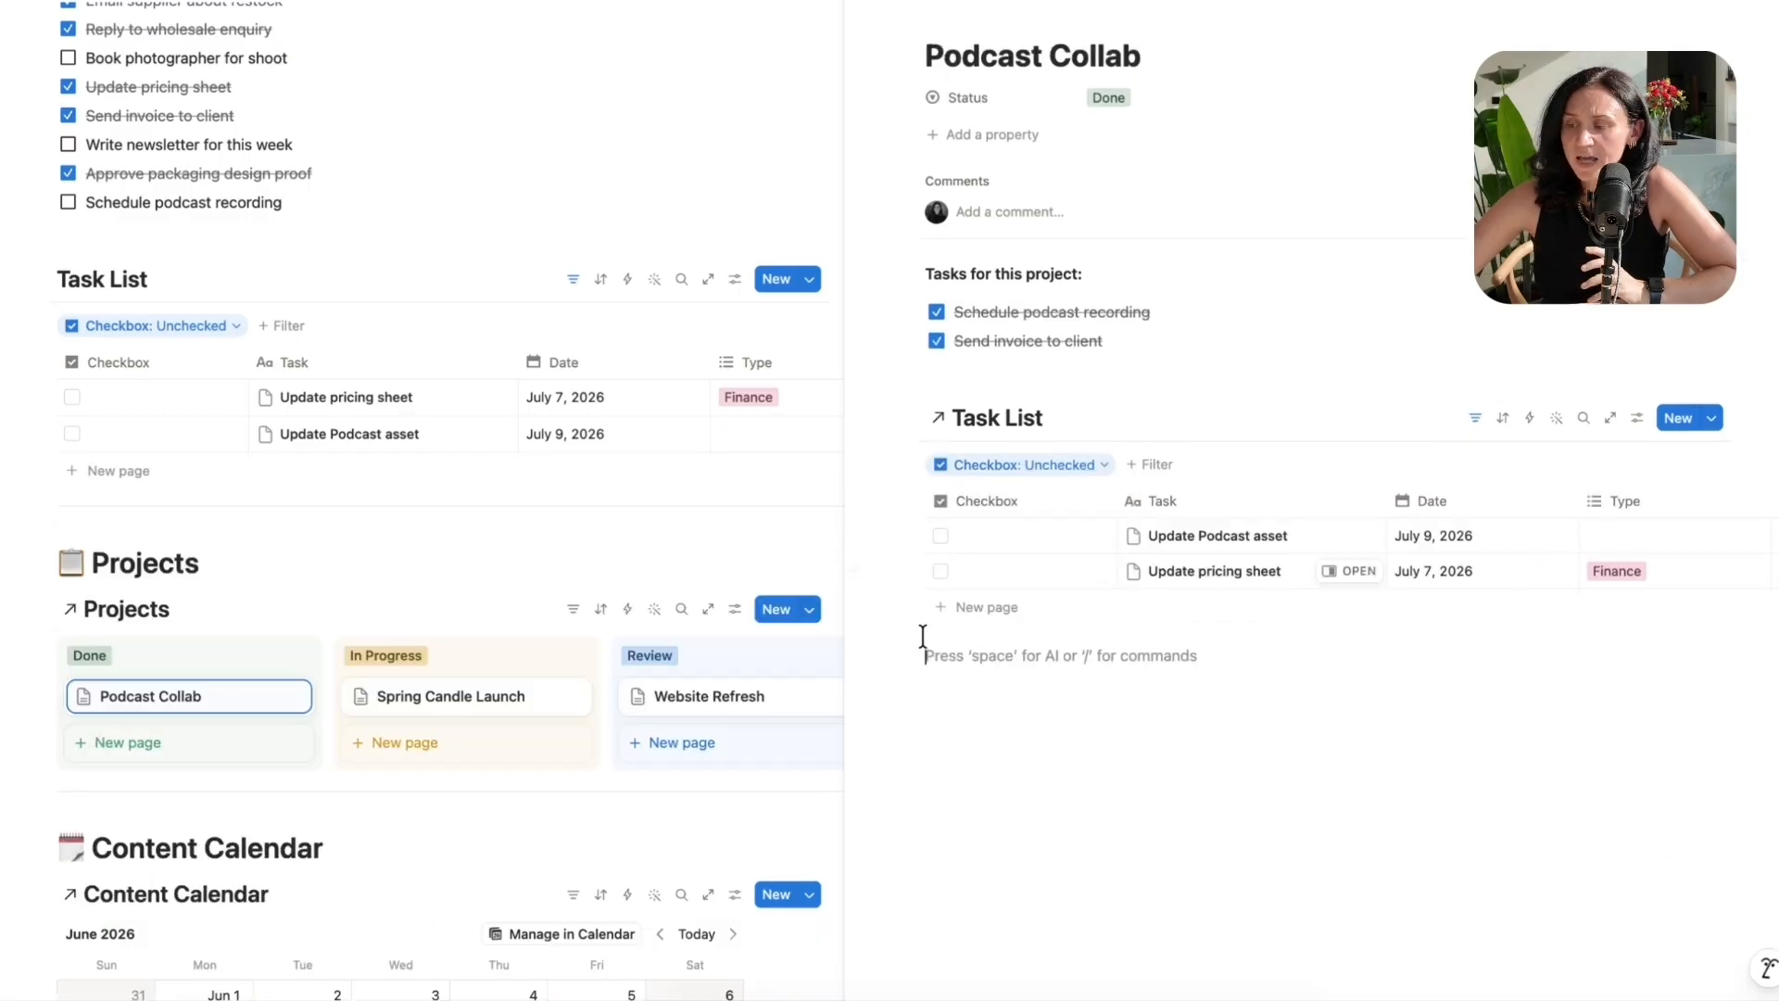
pyautogui.click(944, 571)
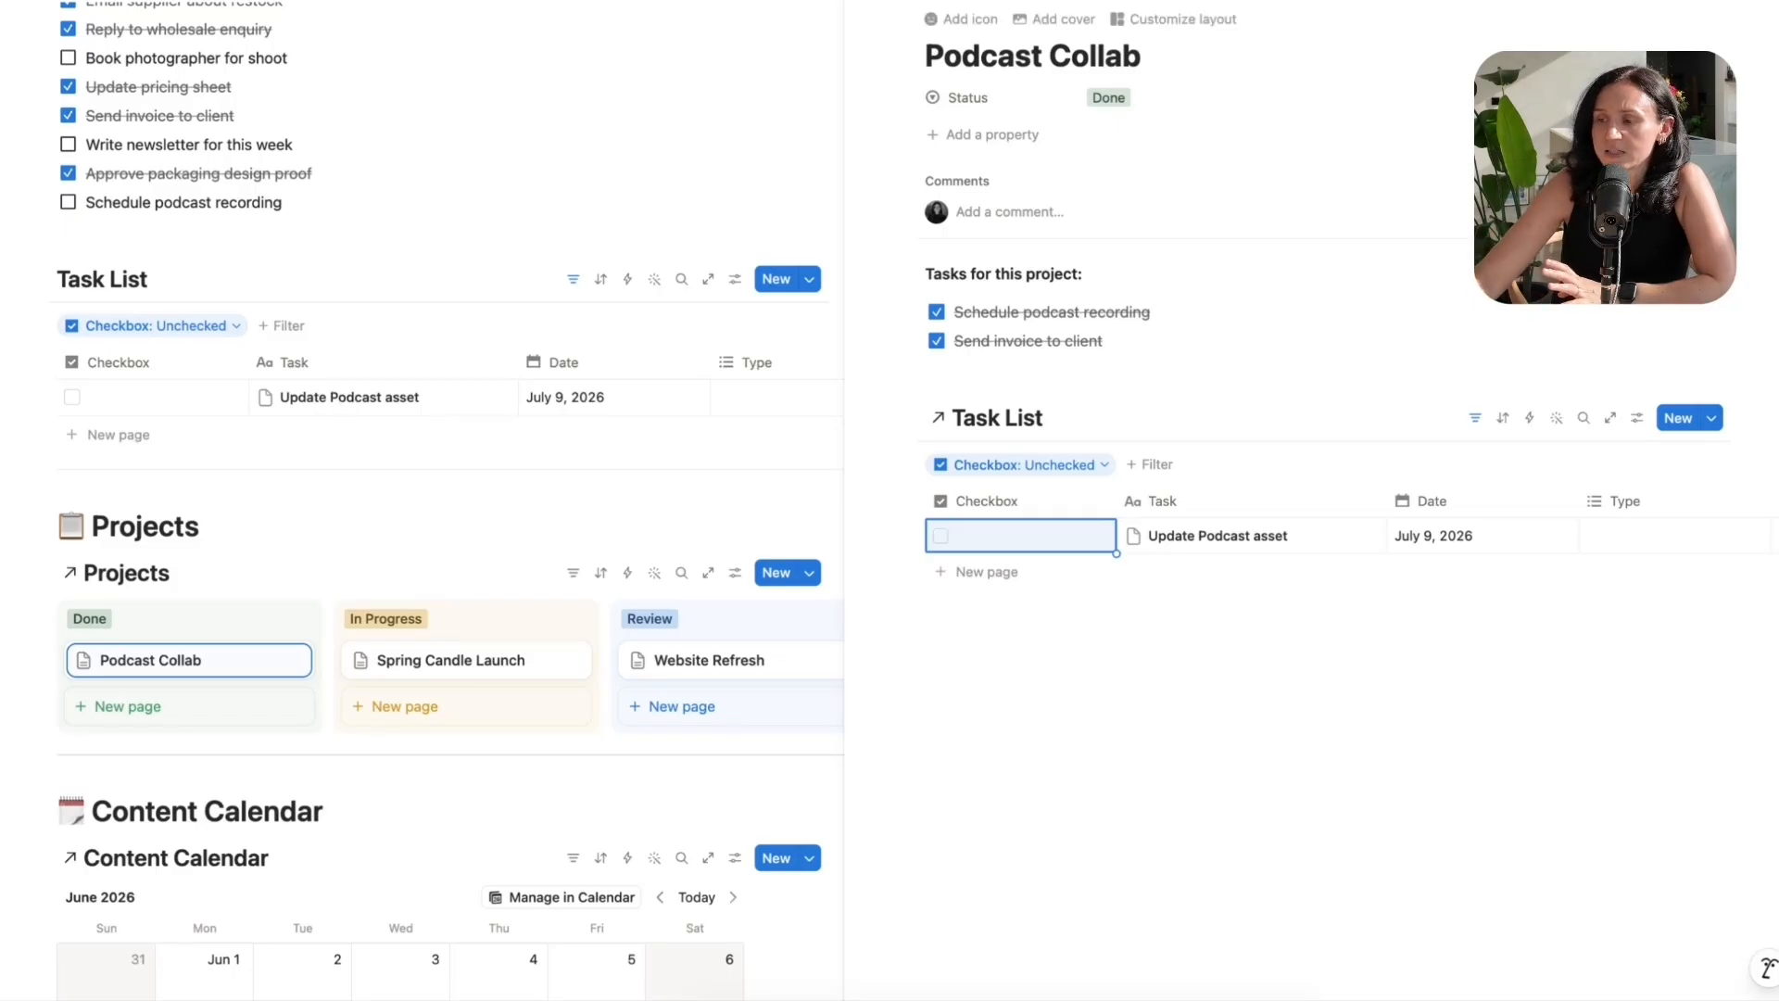
pyautogui.press('Escape')
# - Copy the Task List database's link and paste it as a linked database view below the Brand section
pyautogui.scroll(-4, 816, 670)
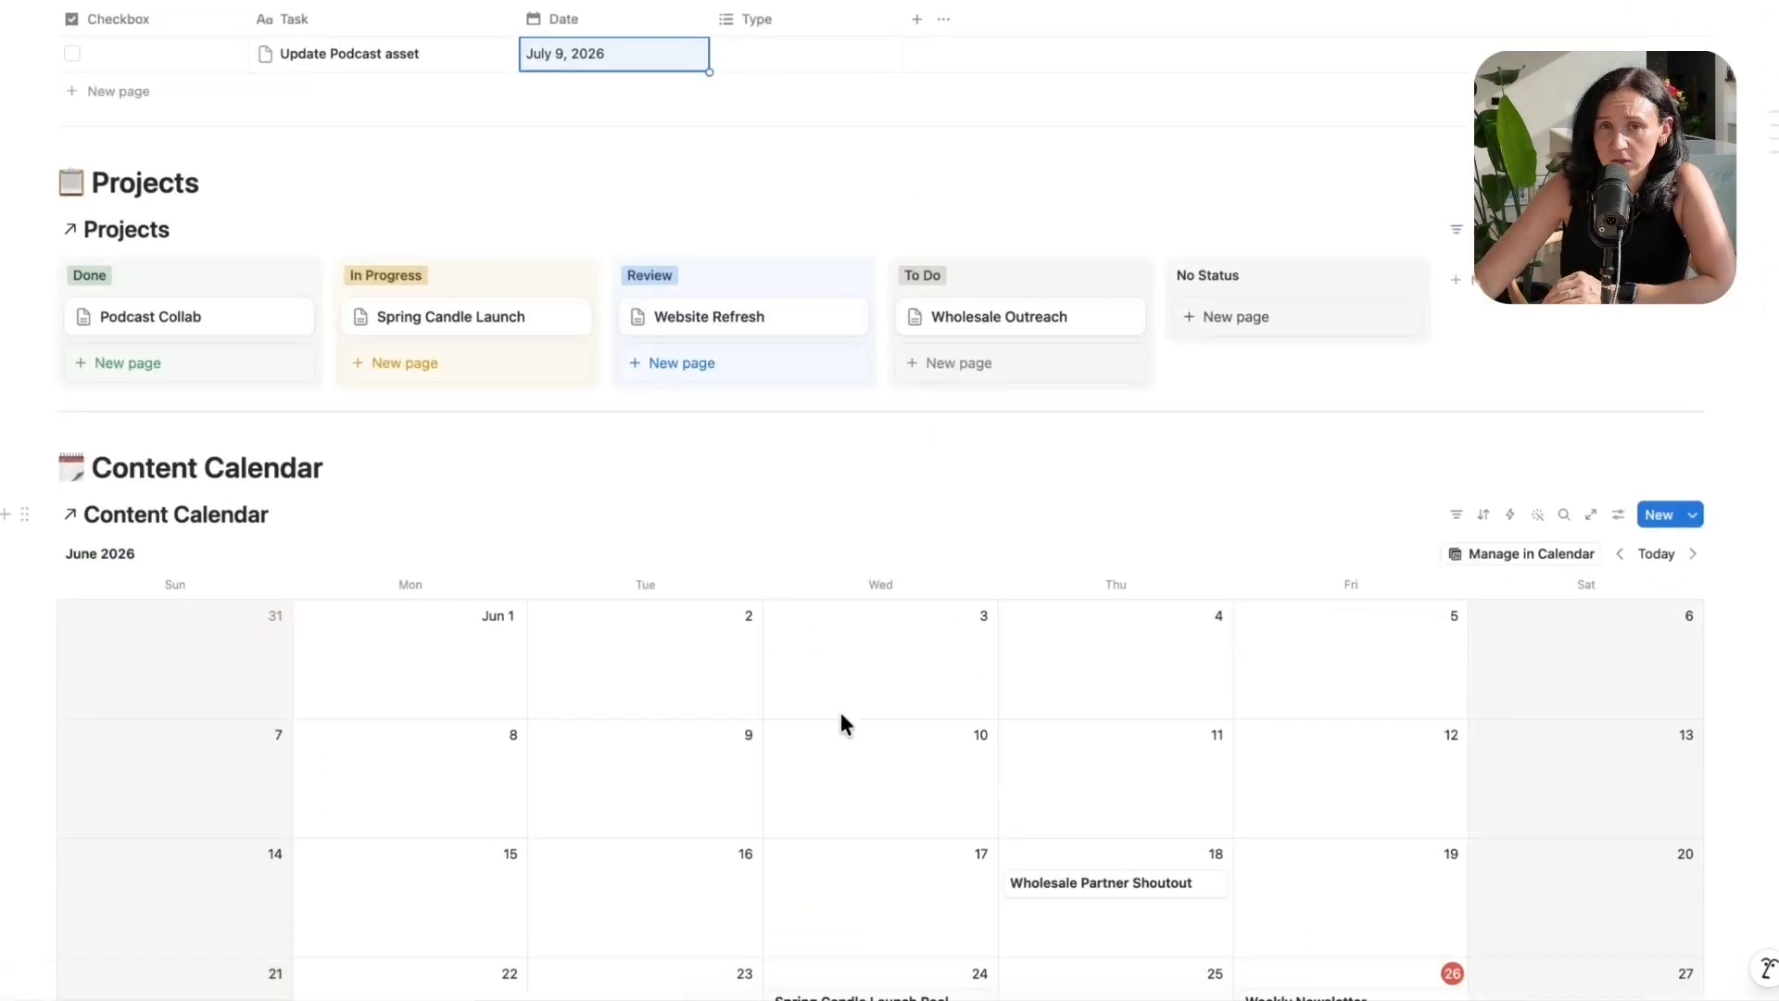
pyautogui.scroll(-7, 838, 707)
pyautogui.scroll(-3, 840, 776)
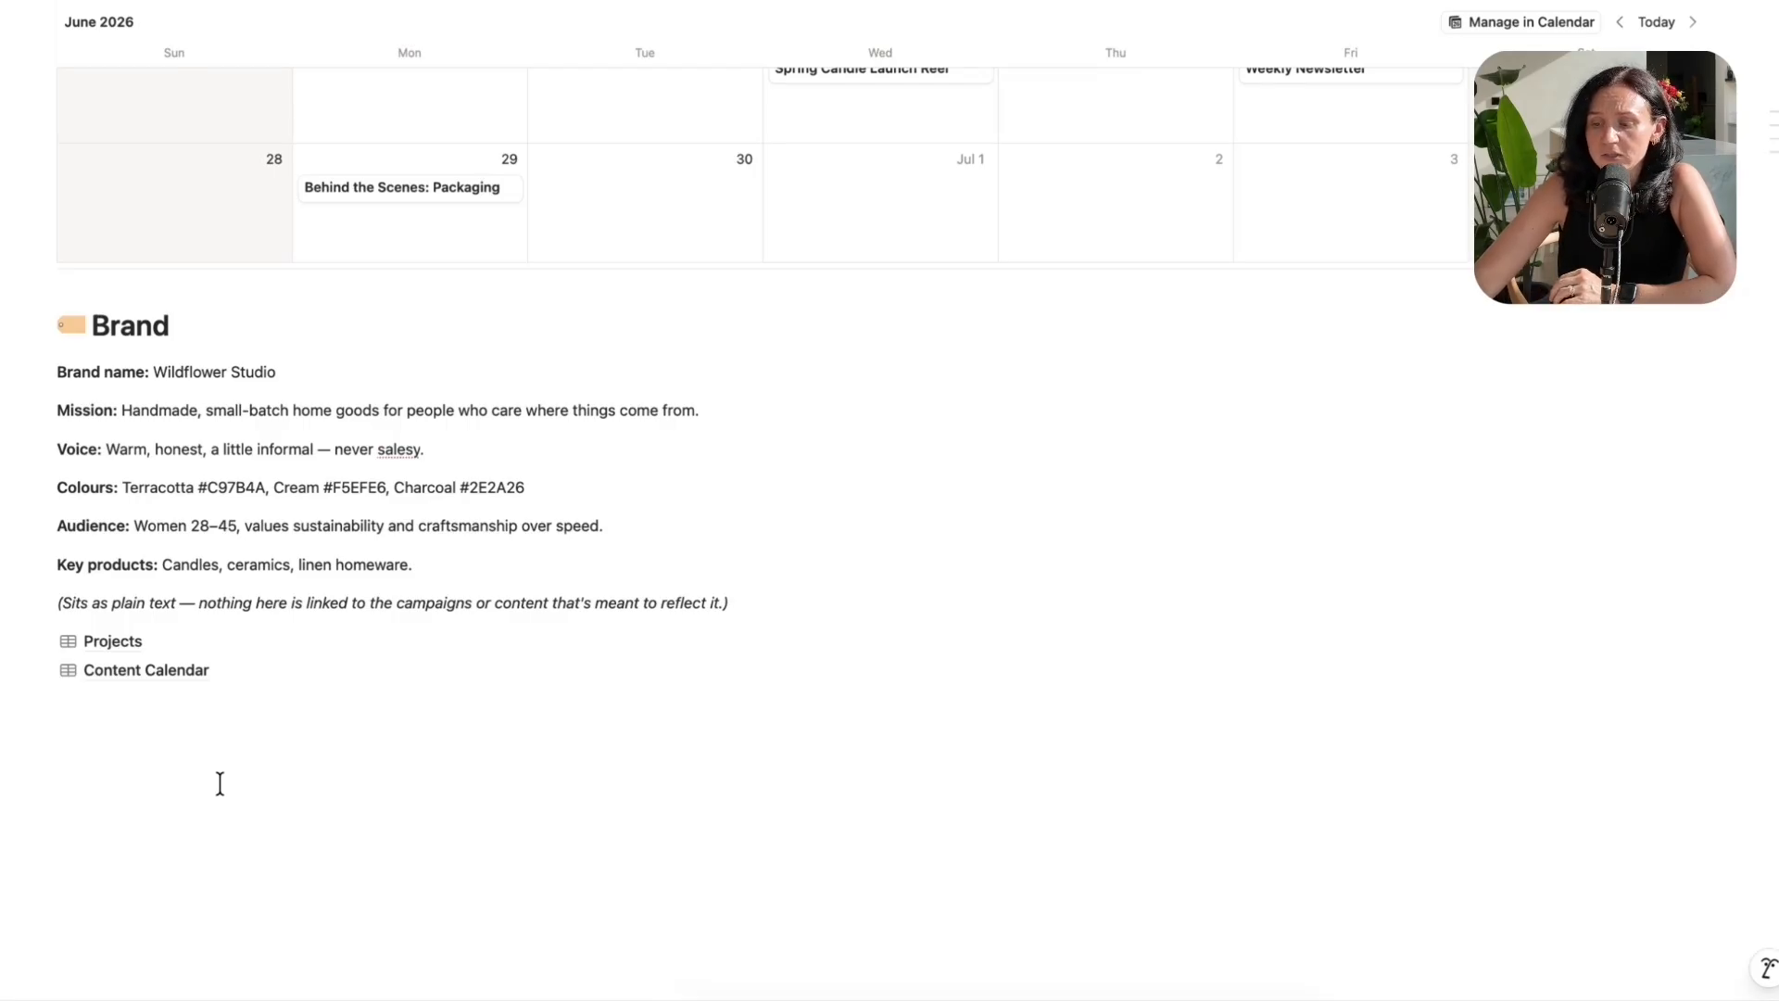
pyautogui.scroll(20, 220, 783)
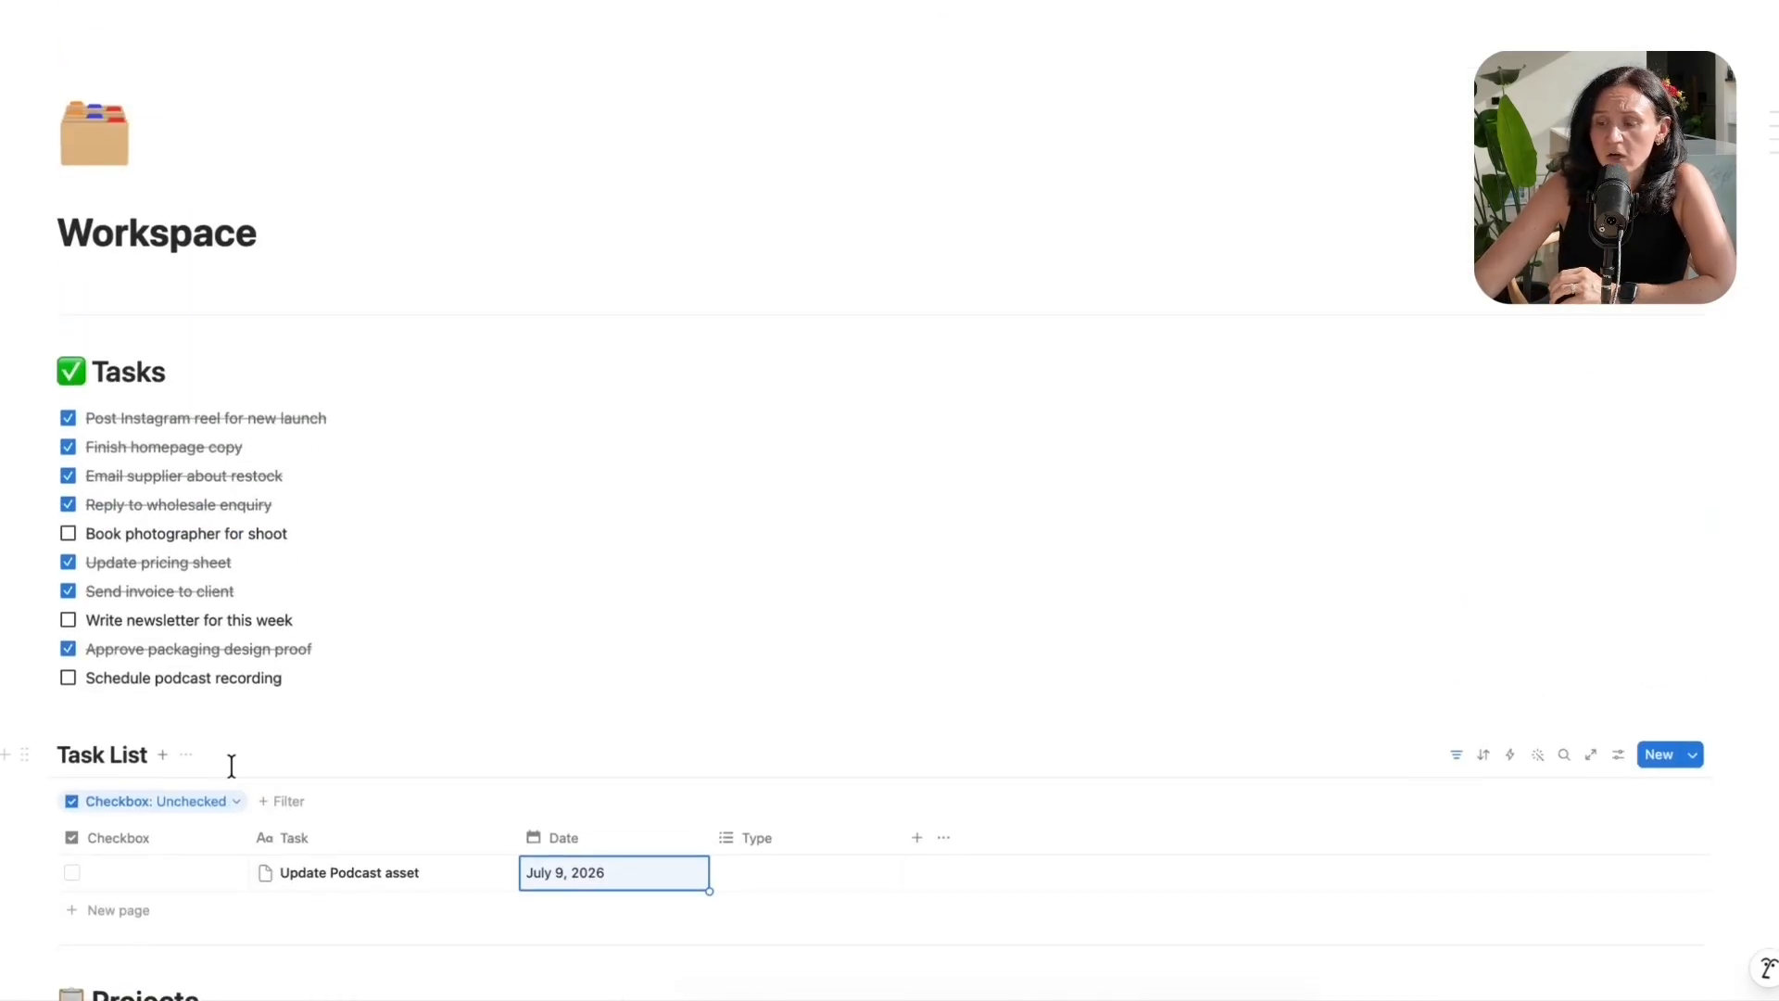
pyautogui.click(24, 753)
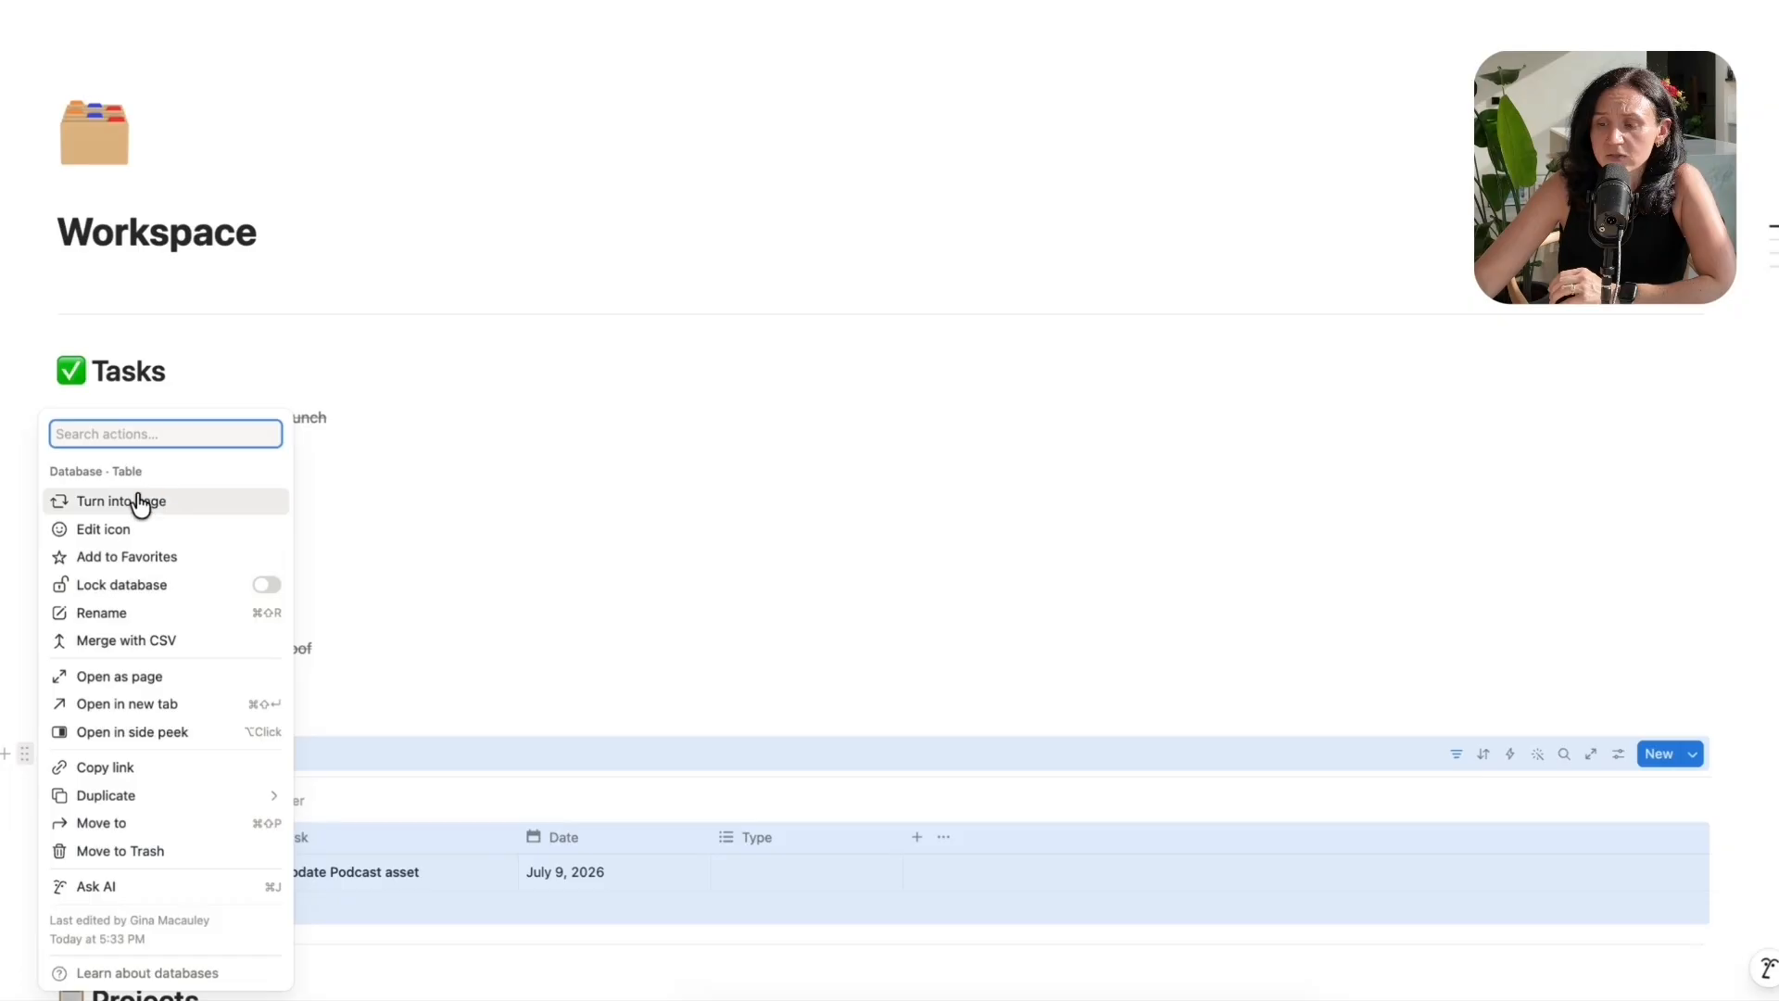
pyautogui.click(163, 767)
pyautogui.scroll(-8, 389, 737)
pyautogui.scroll(-10, 385, 727)
pyautogui.click(198, 817)
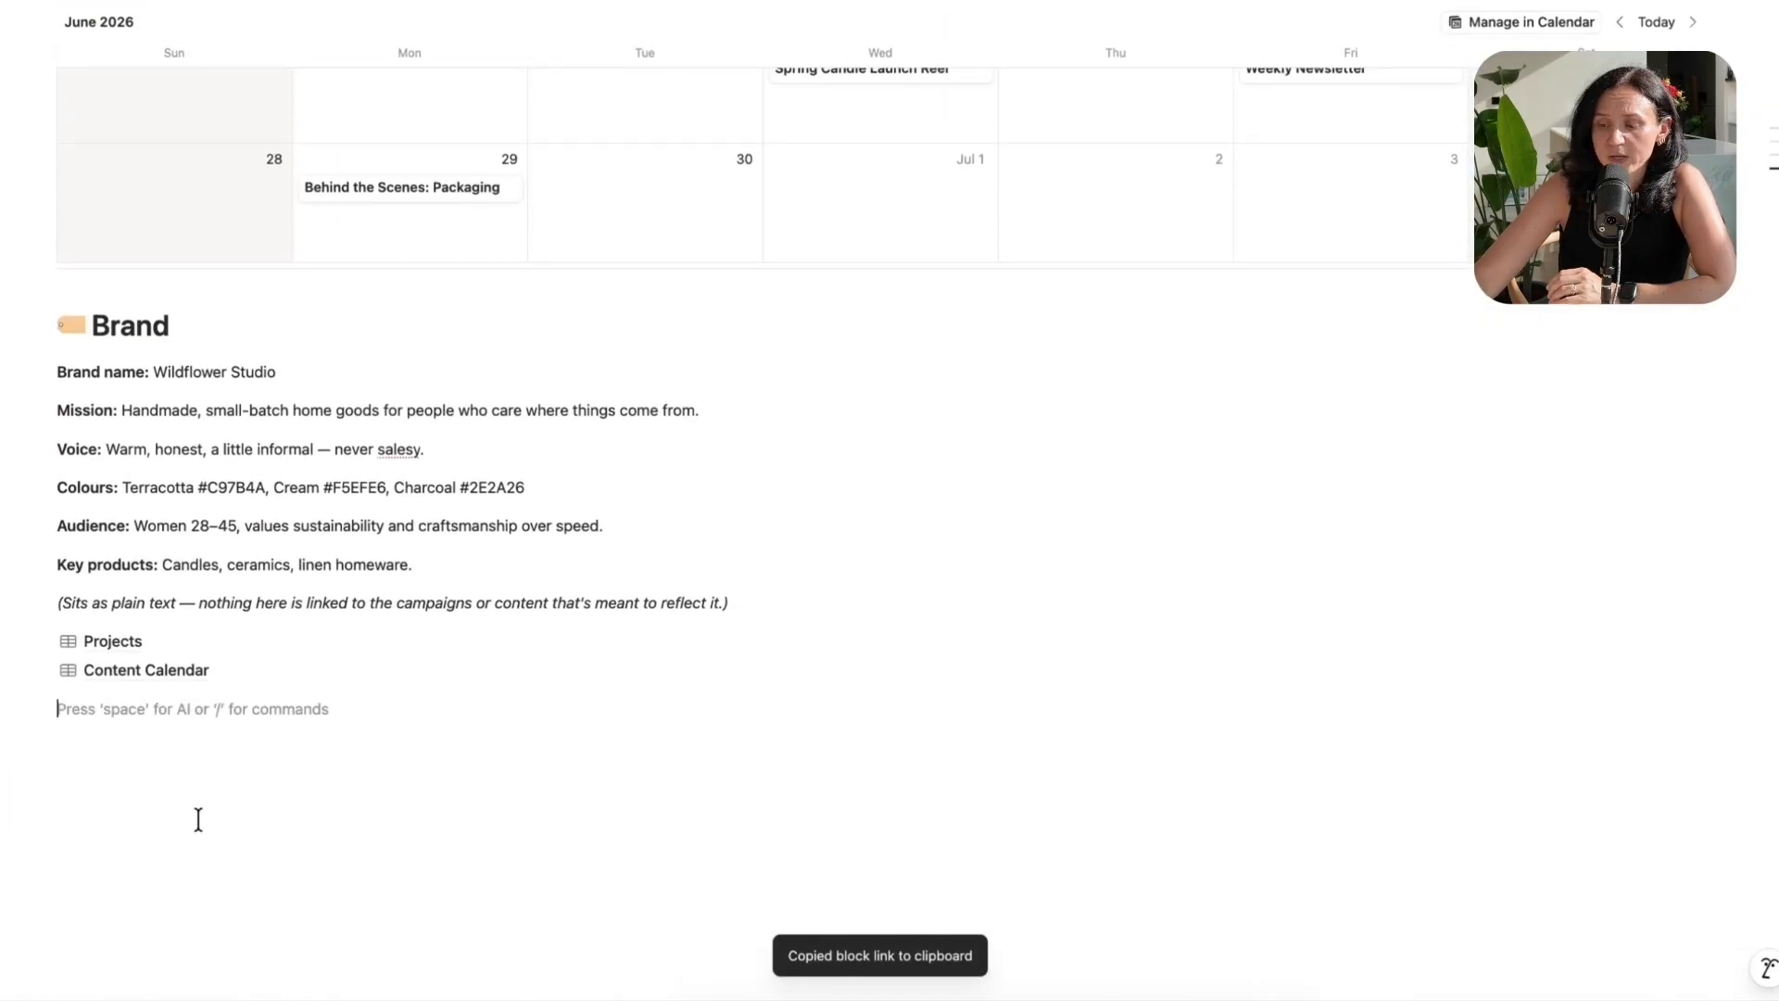
pyautogui.press('super+v')
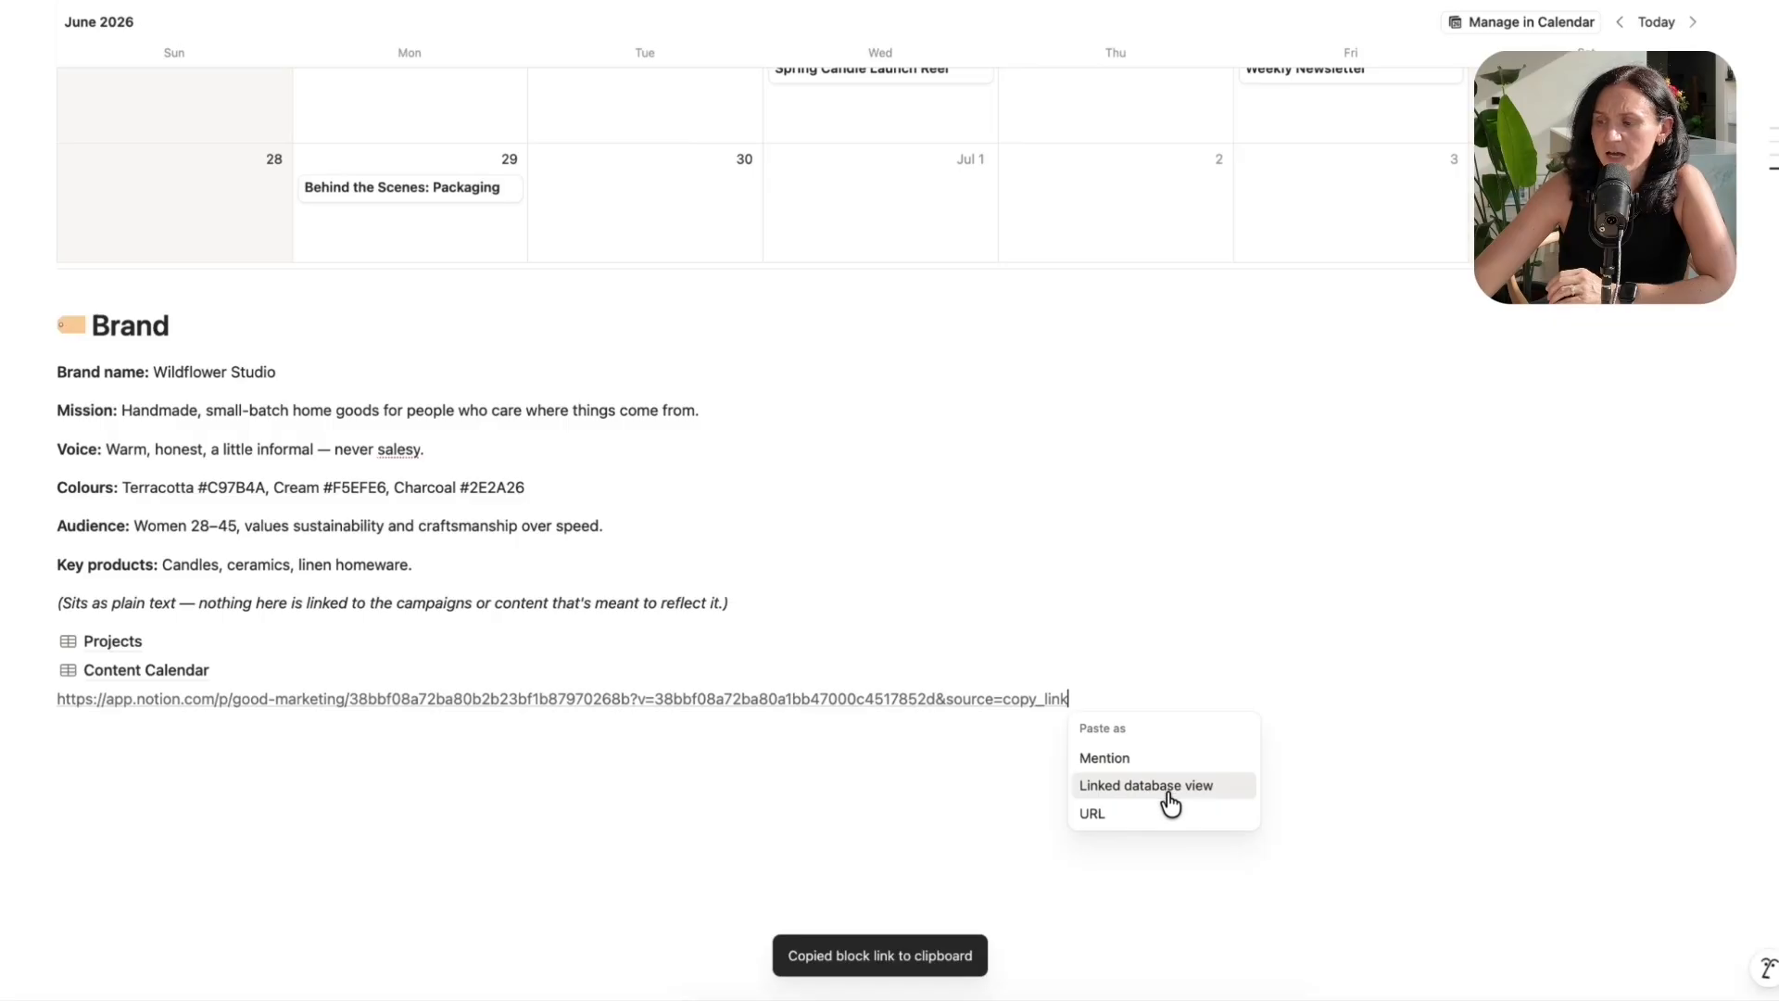
pyautogui.click(1165, 788)
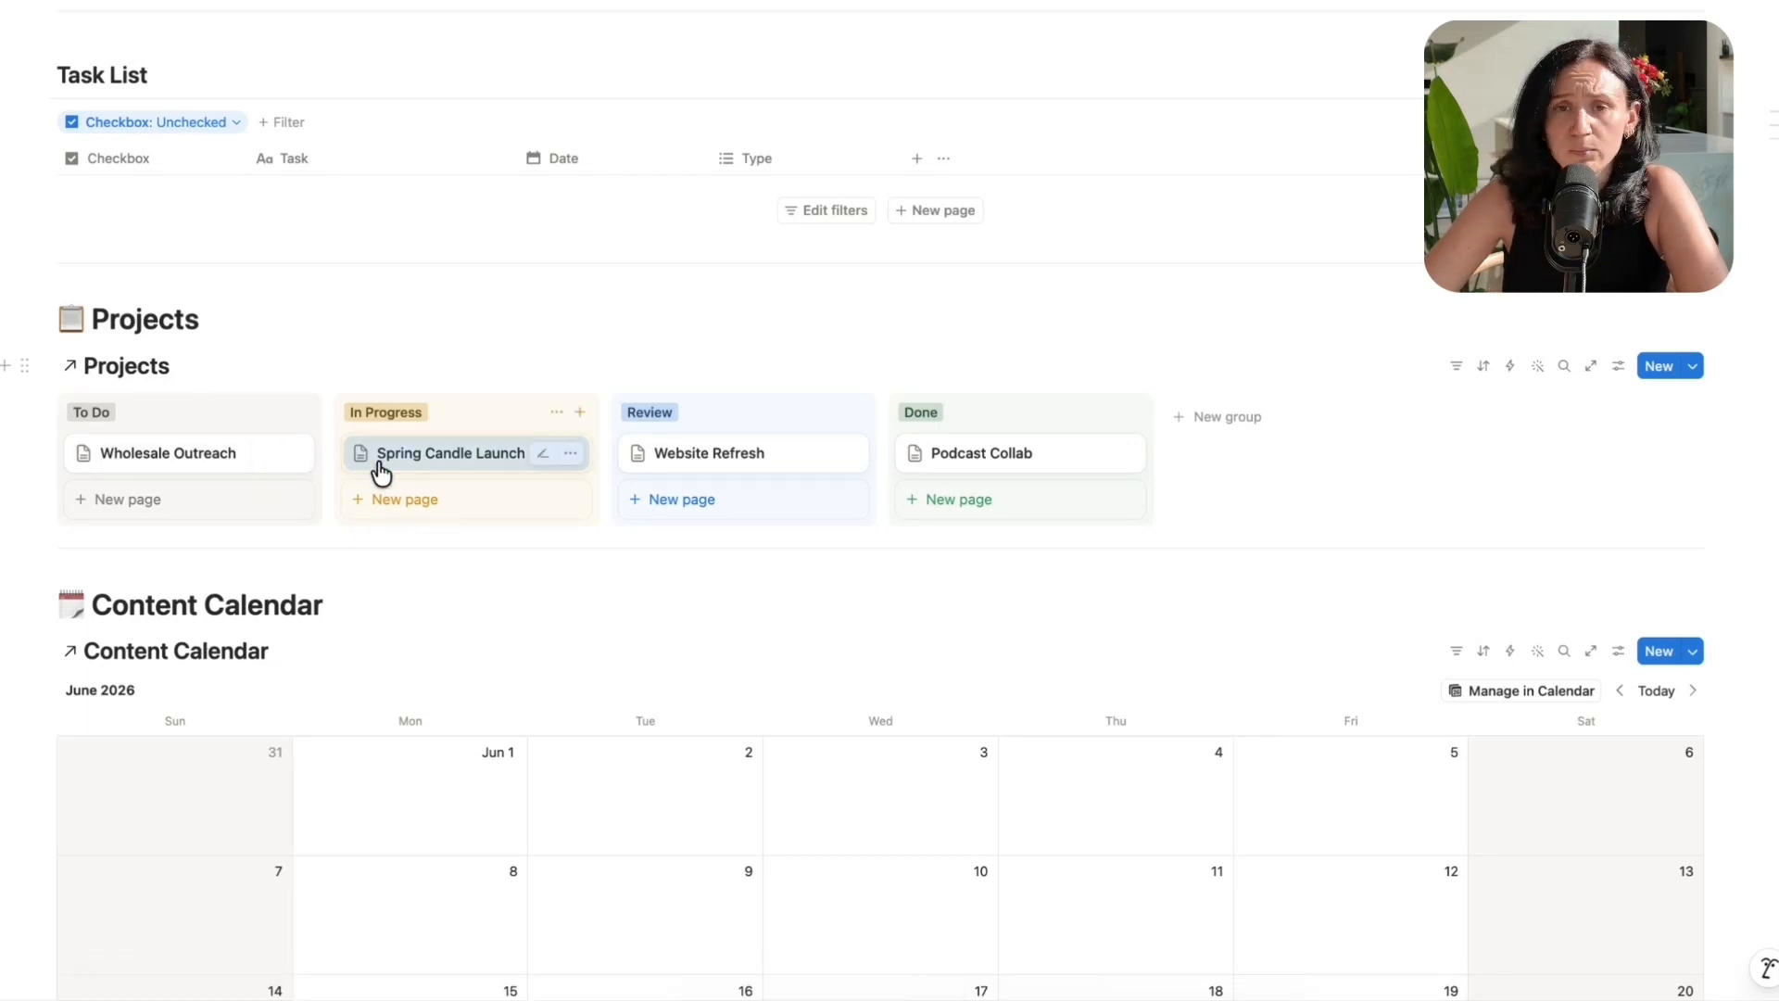
# - Review the Podcast Collab project page with its linked Task List
pyautogui.click(992, 450)
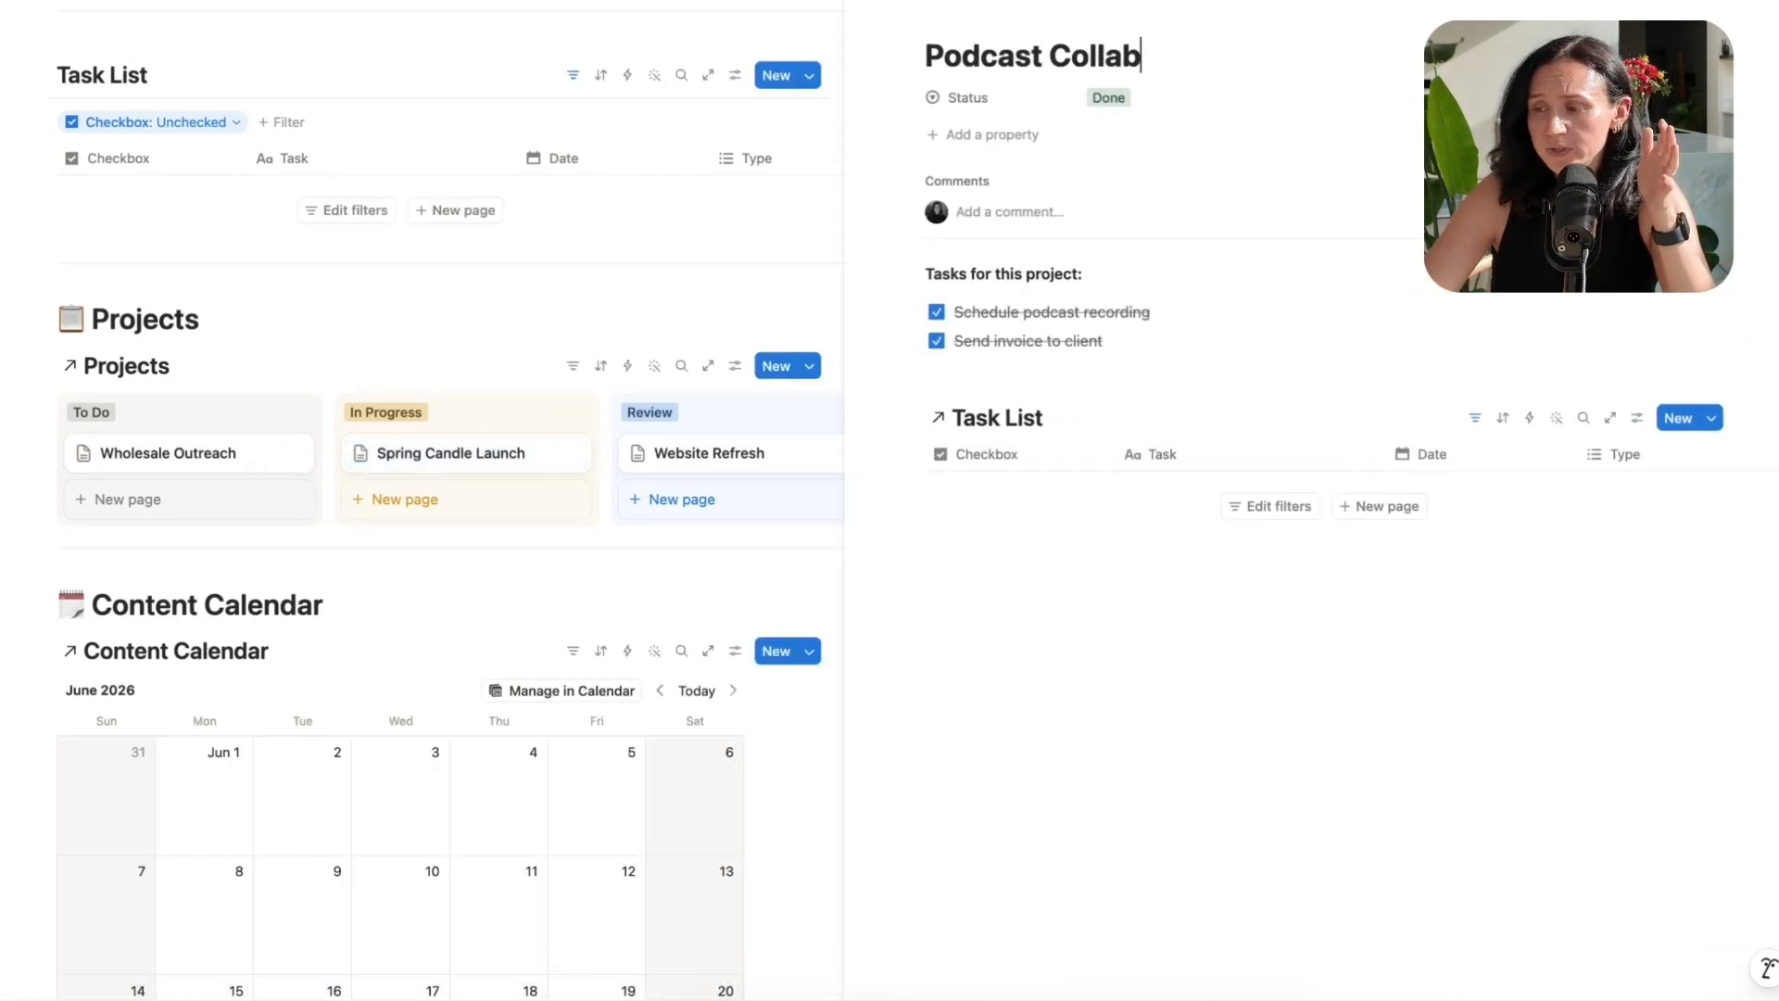
pyautogui.press('Escape')
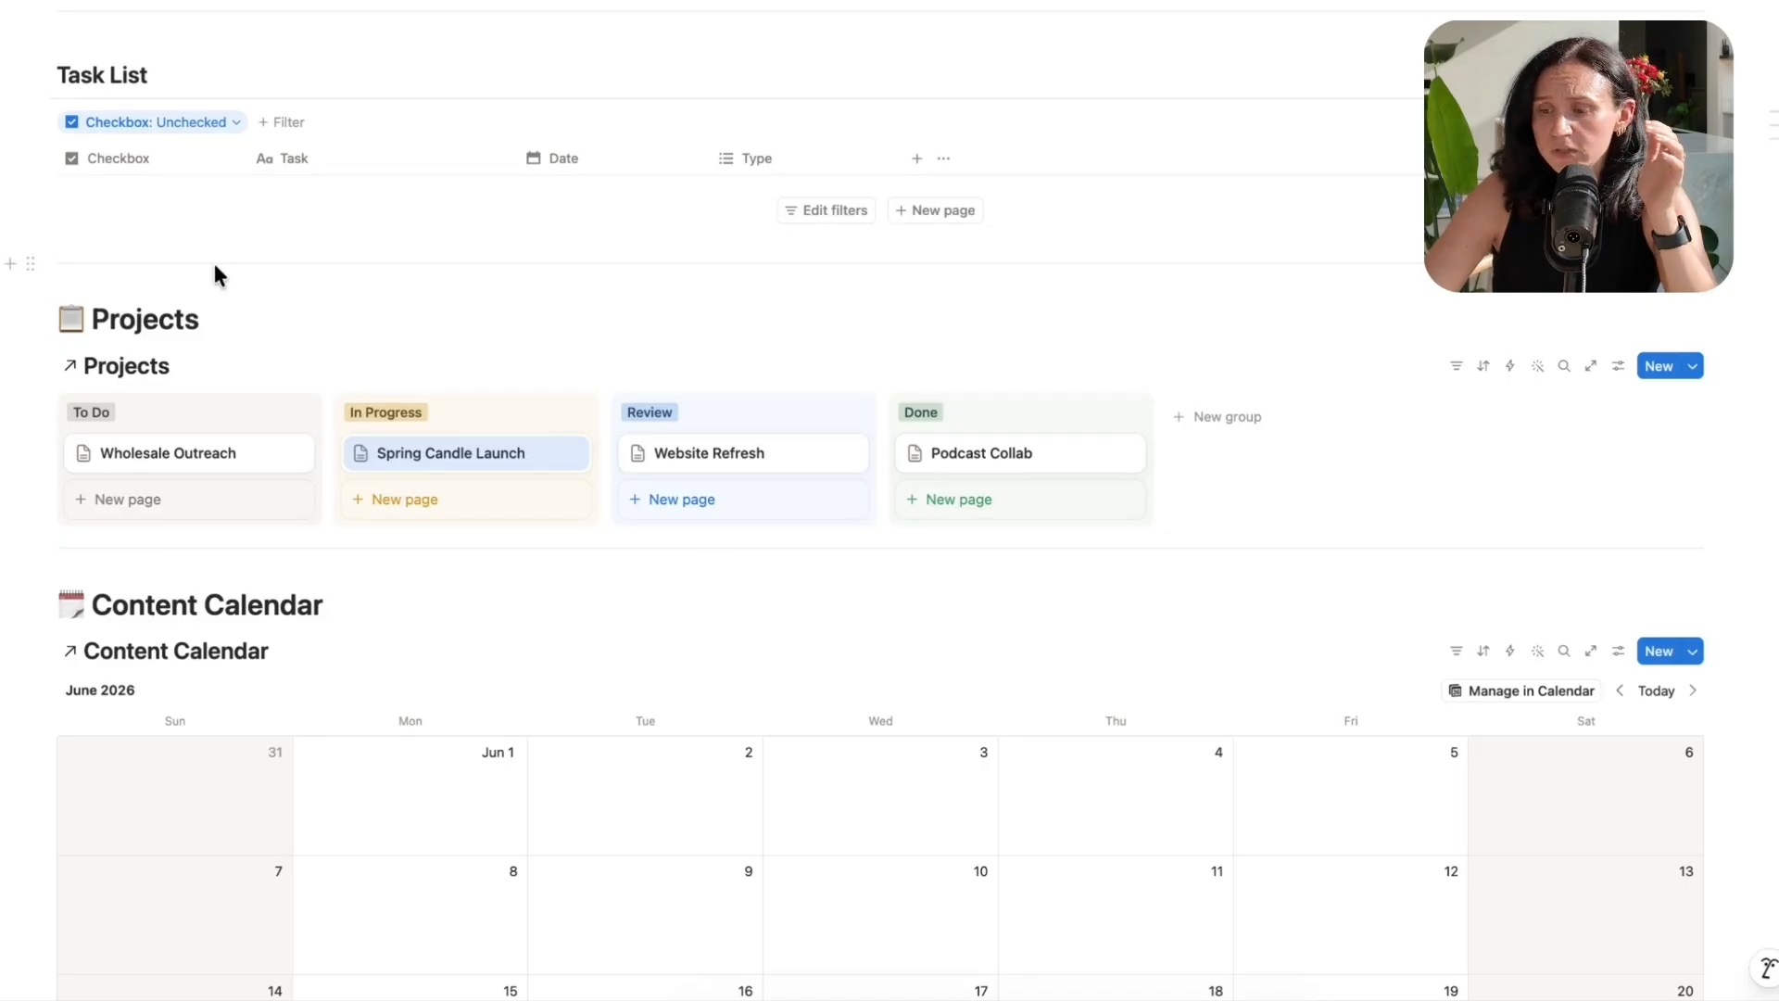
# - Create an empty inline database under the Projects heading and give it a Status property
pyautogui.moveTo(218, 274); pyautogui.dragTo(183, 272)
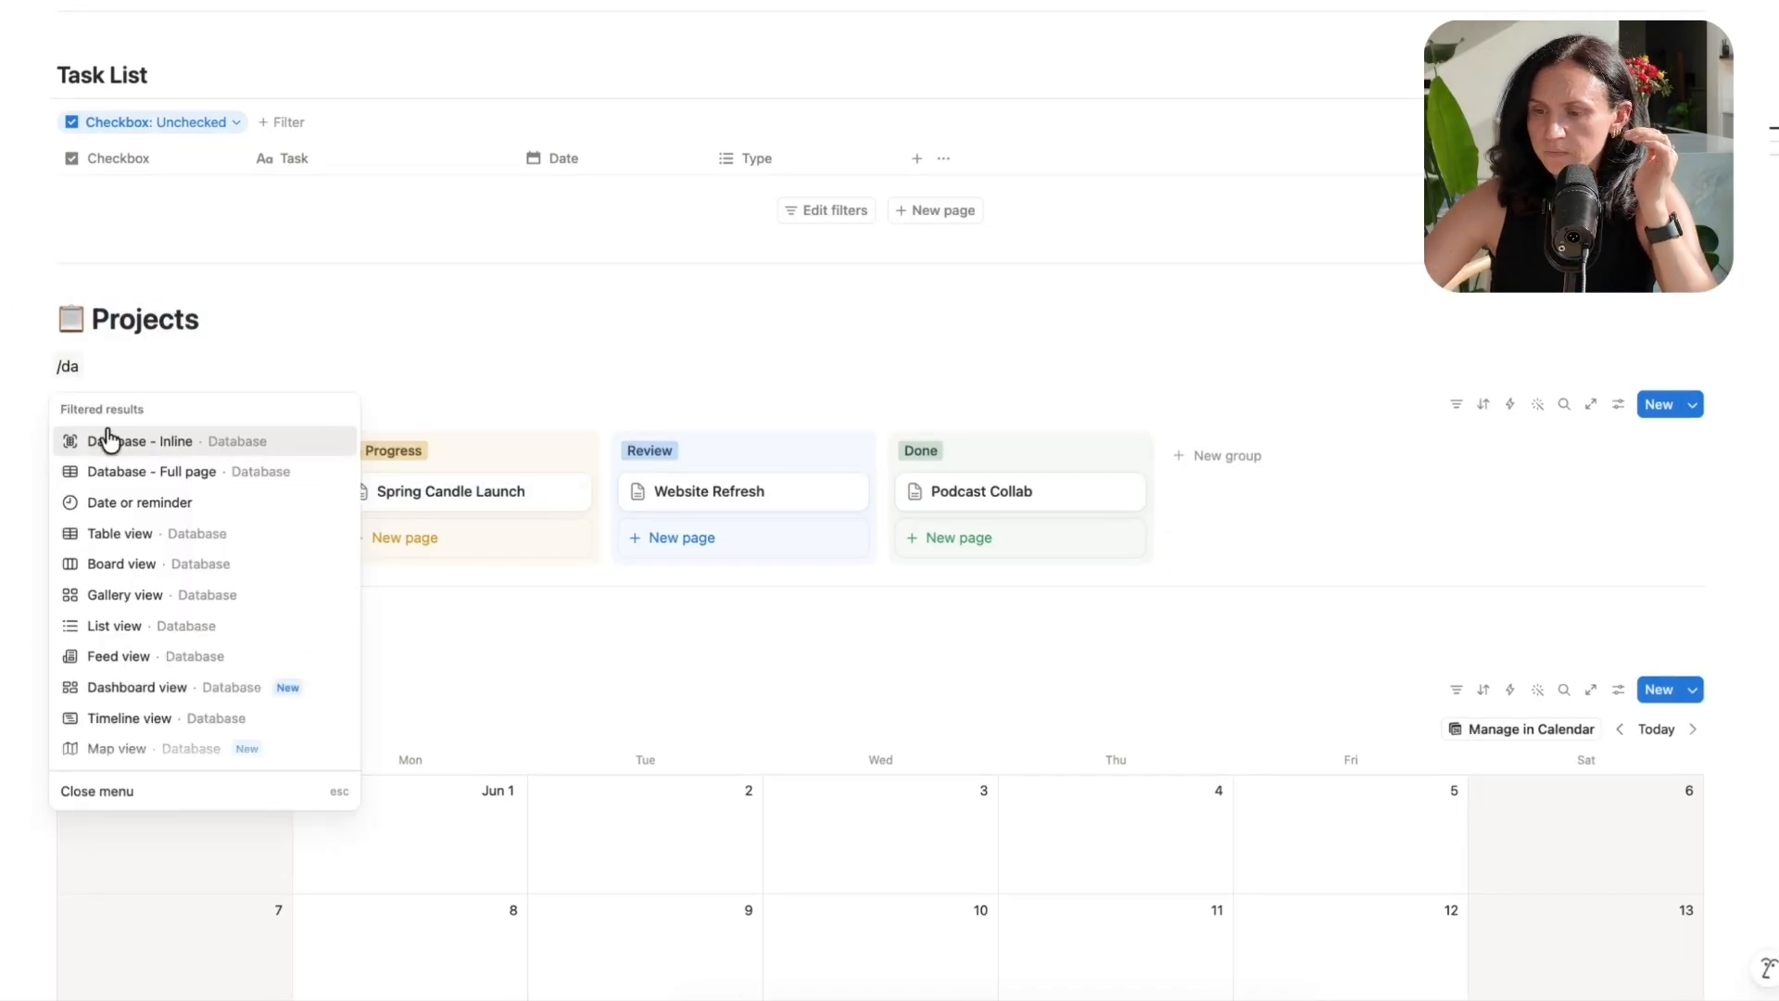
pyautogui.click(113, 438)
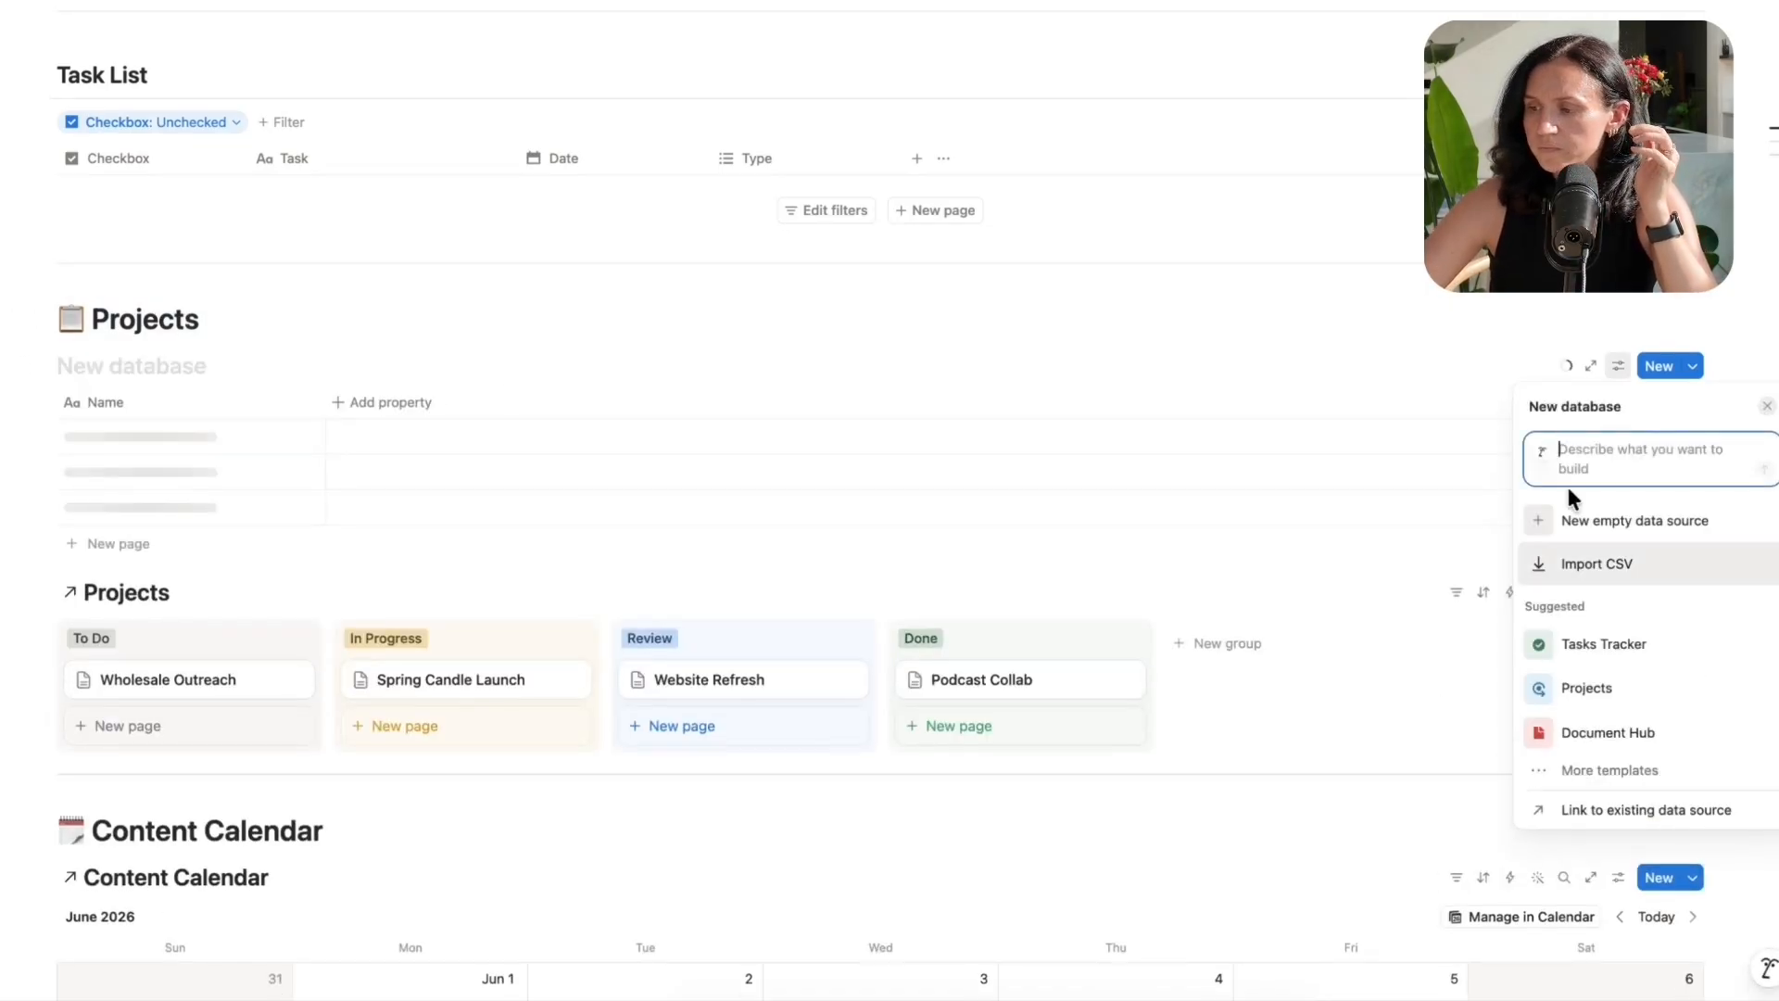
pyautogui.click(414, 387)
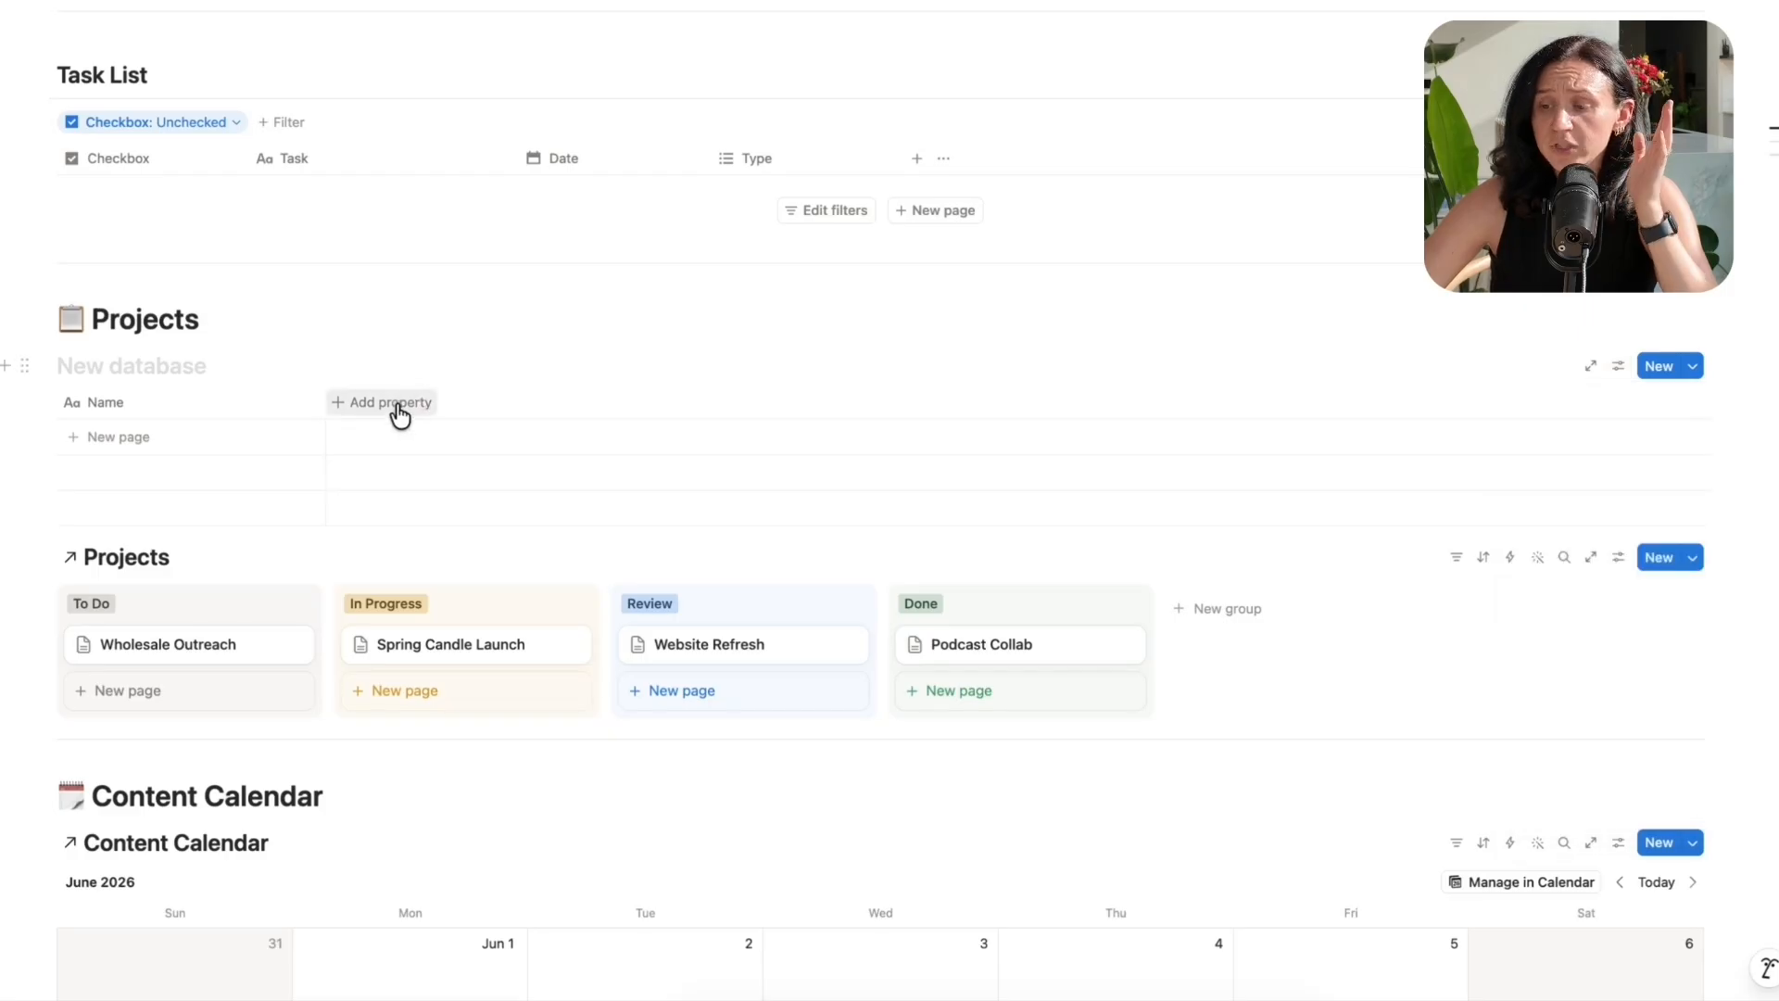
pyautogui.click(400, 408)
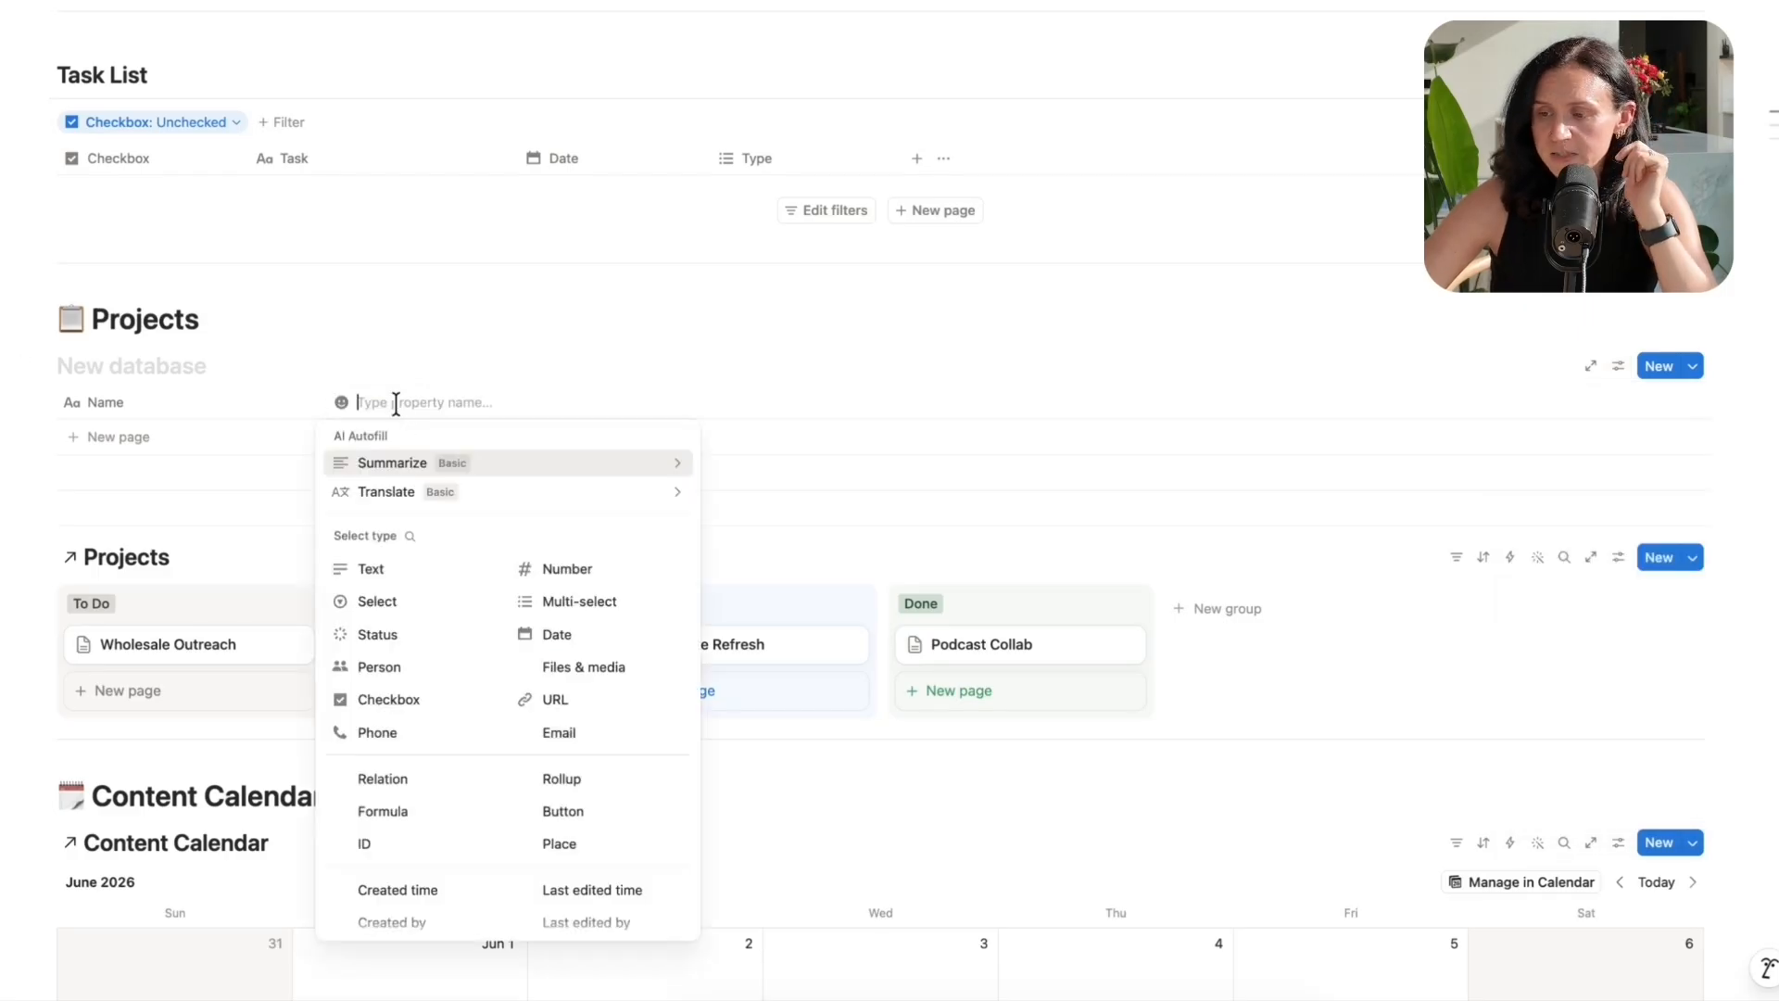
pyautogui.click(401, 631)
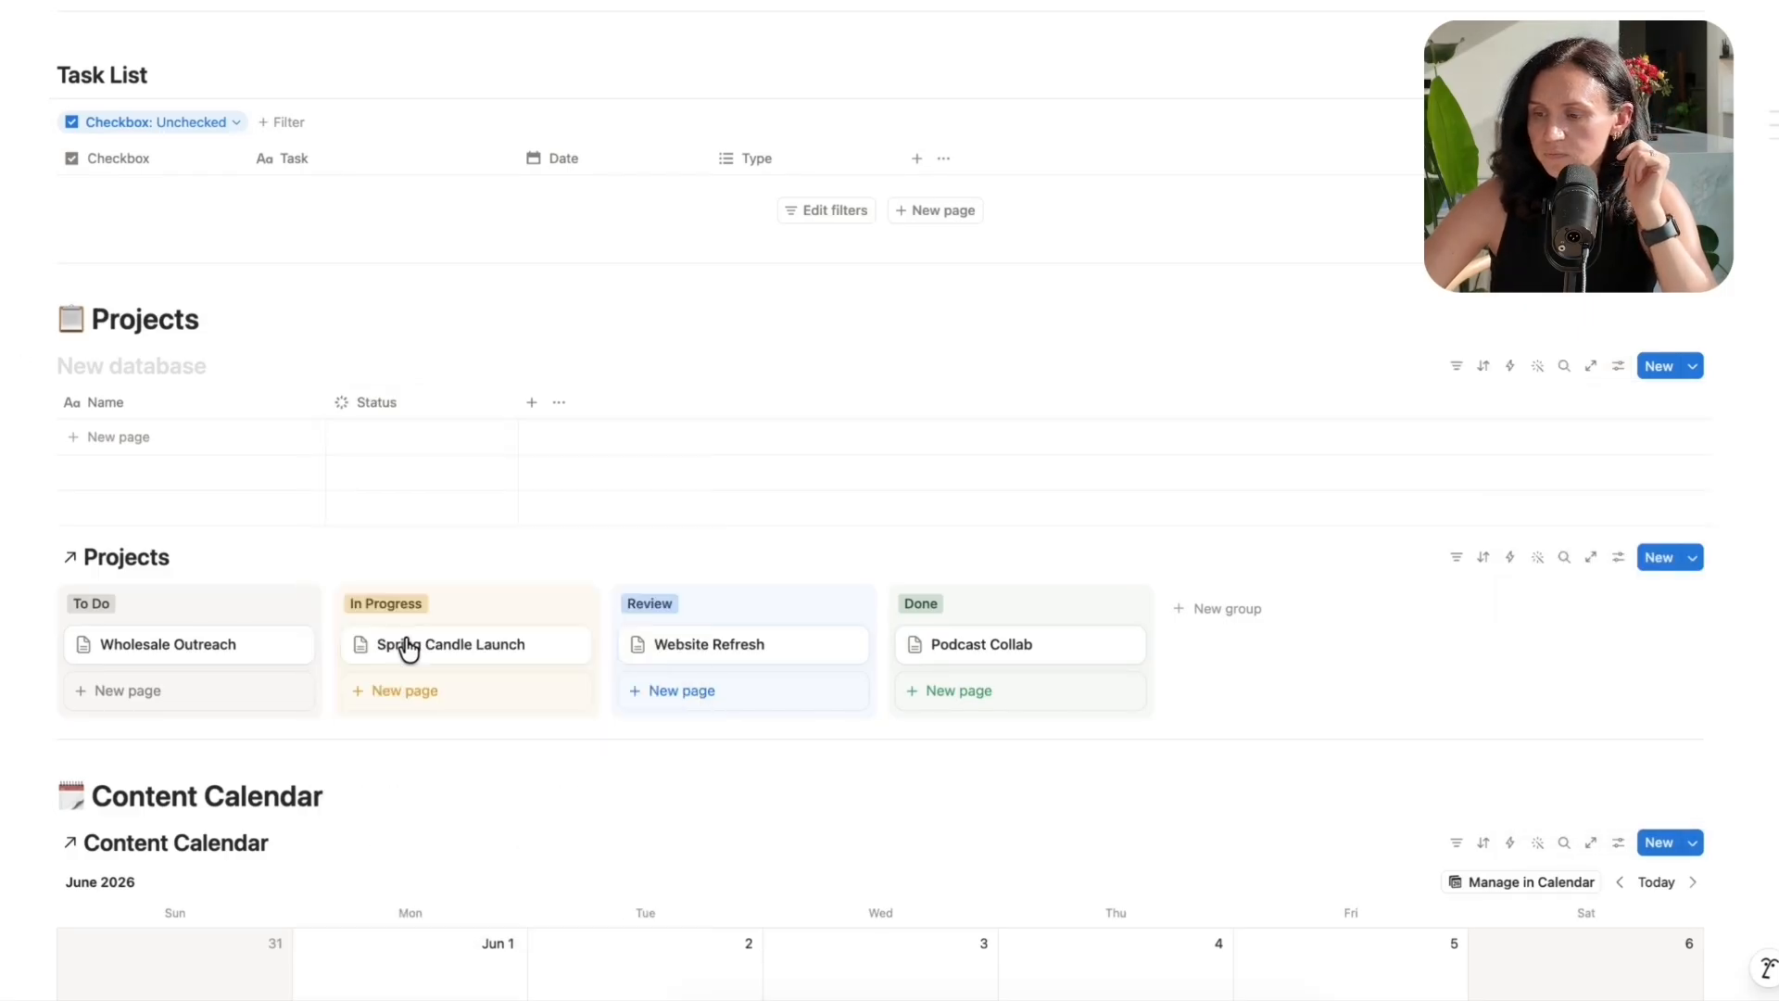
# - Change the new database's layout from table to Board
pyautogui.click(1618, 368)
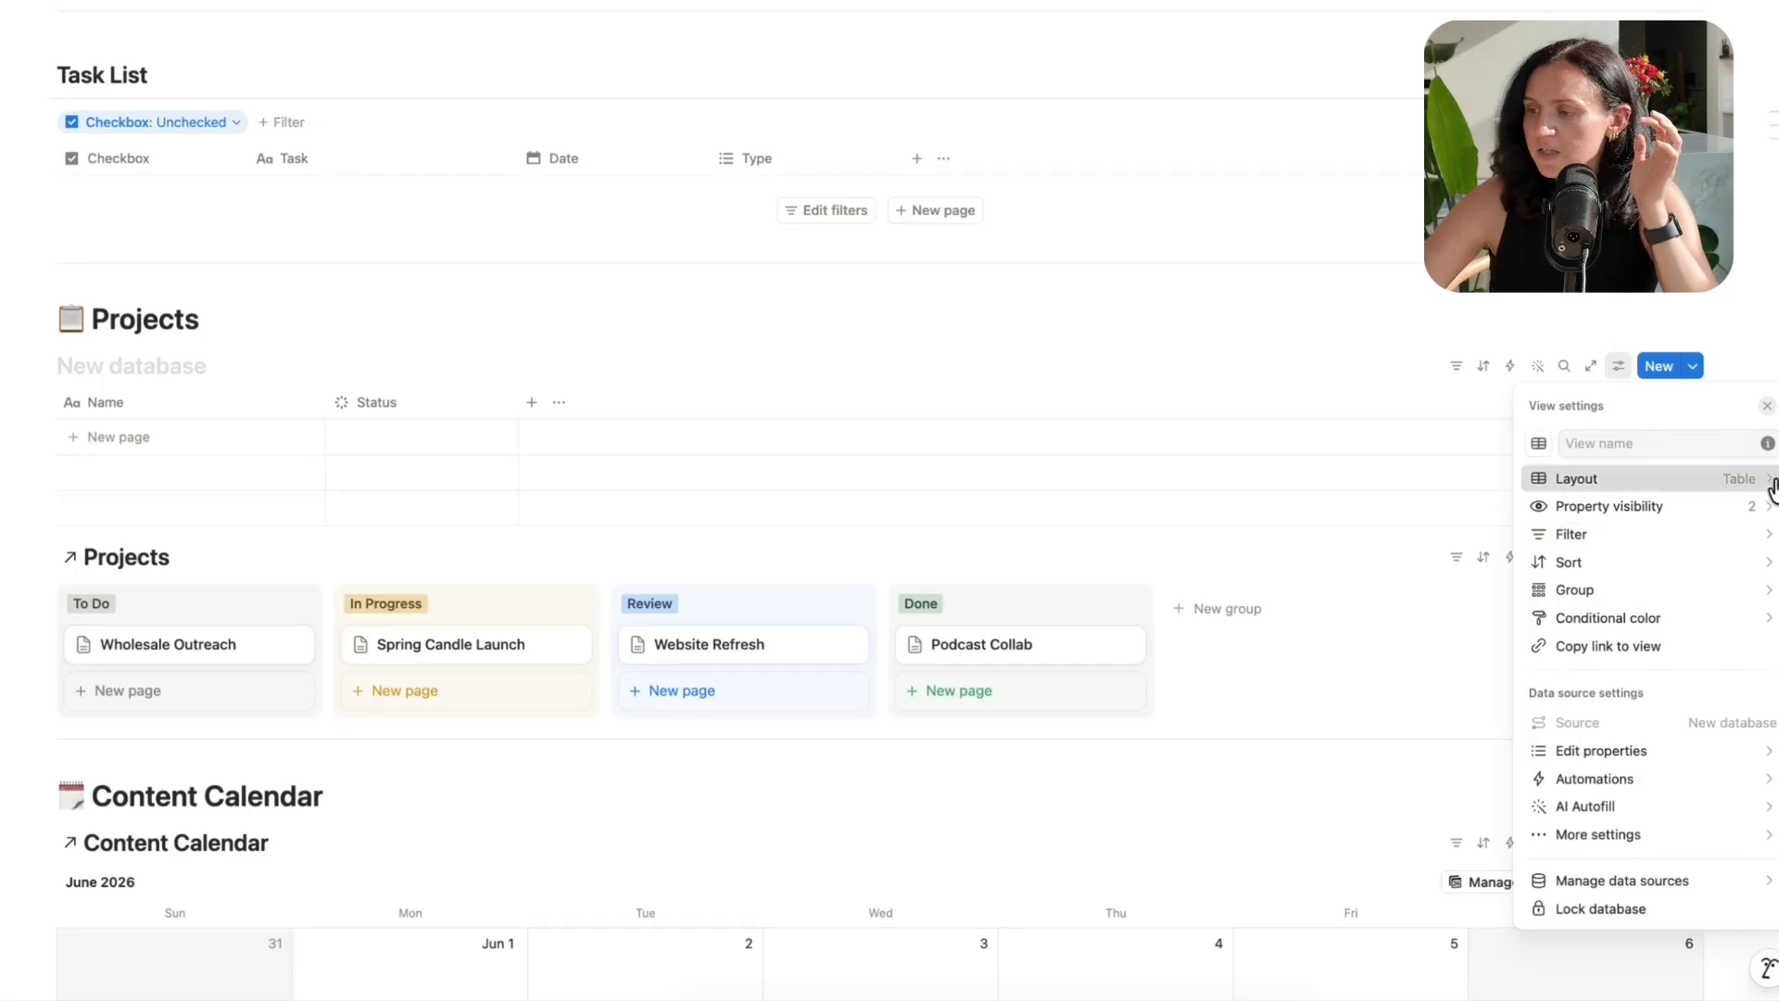
pyautogui.click(1575, 478)
pyautogui.click(1656, 477)
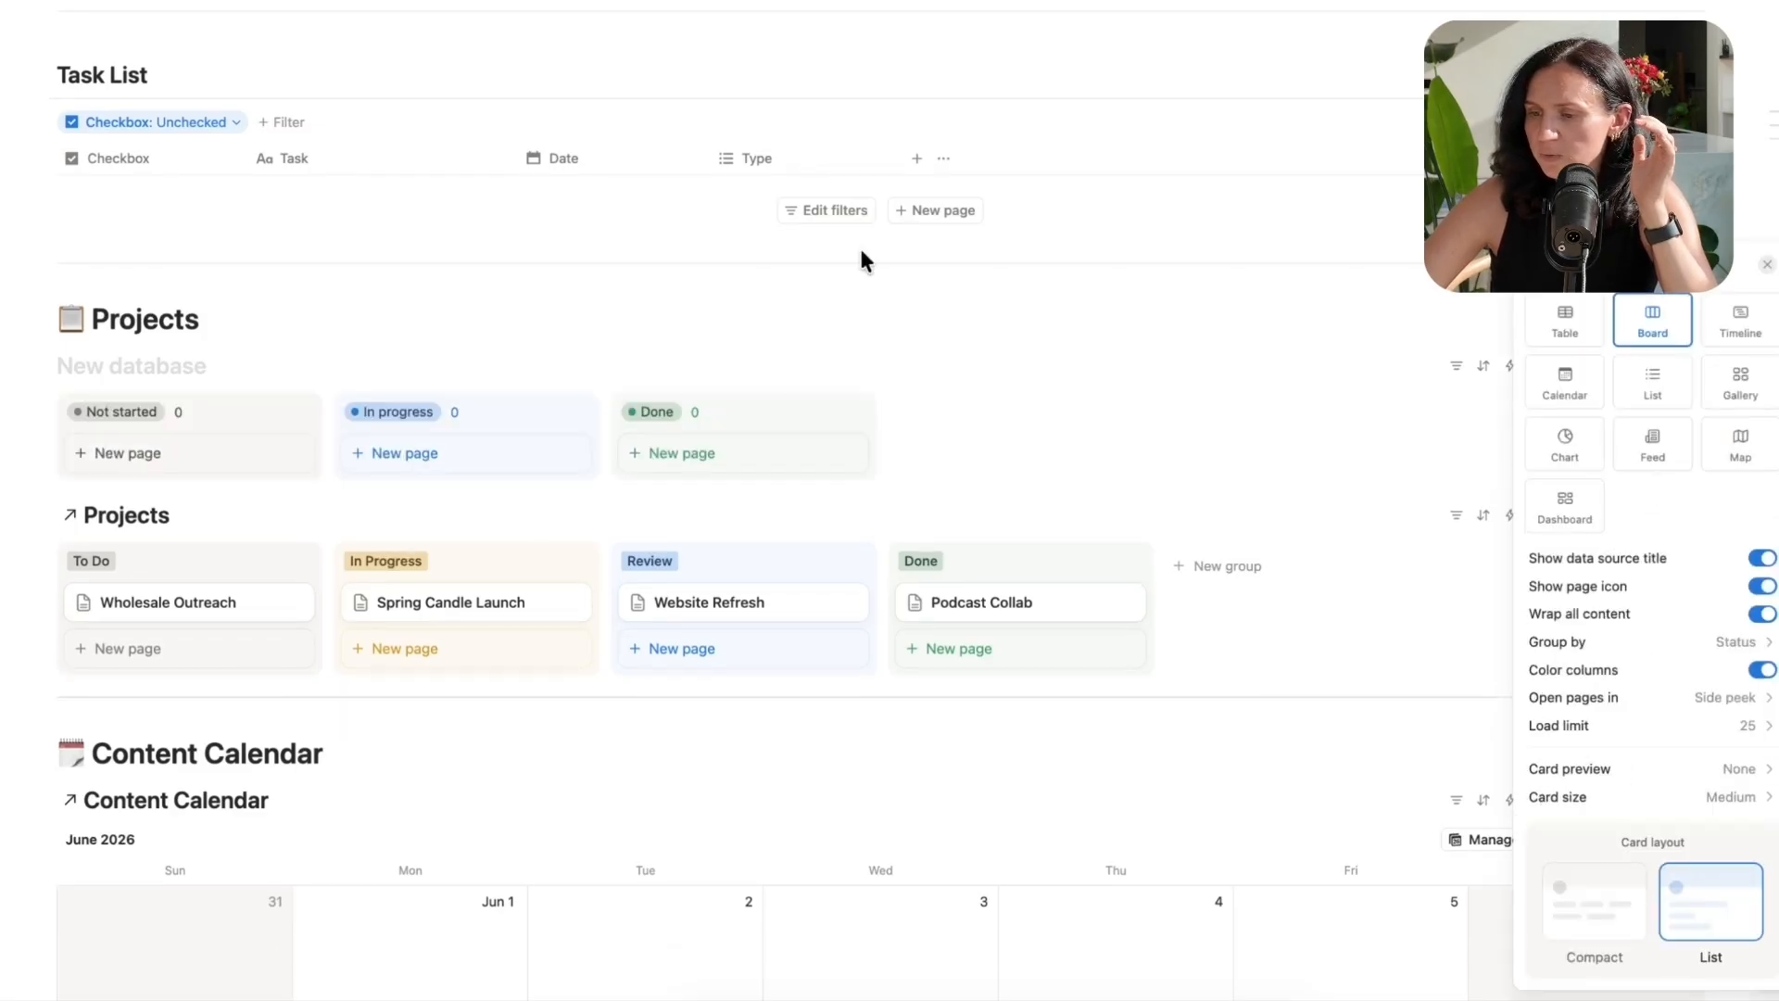
pyautogui.click(646, 359)
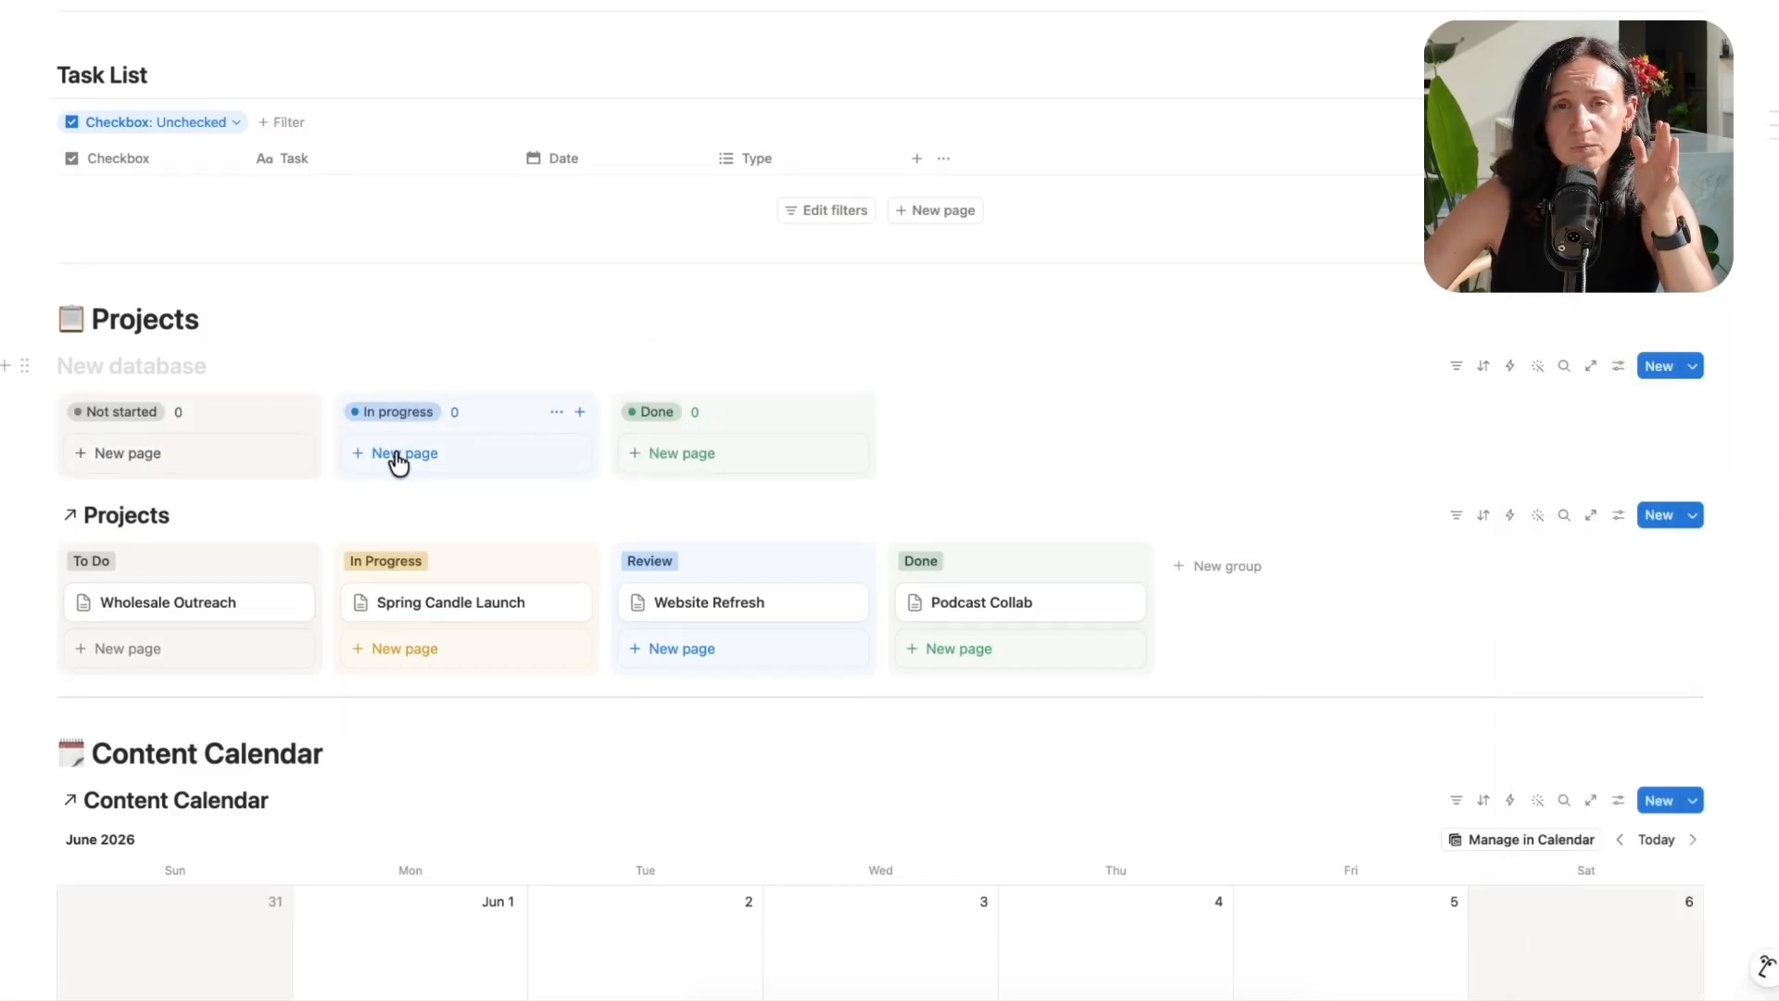
# - Add an untitled page to the new board's Not started group and open its Status property to add a To-do option
pyautogui.click(138, 454)
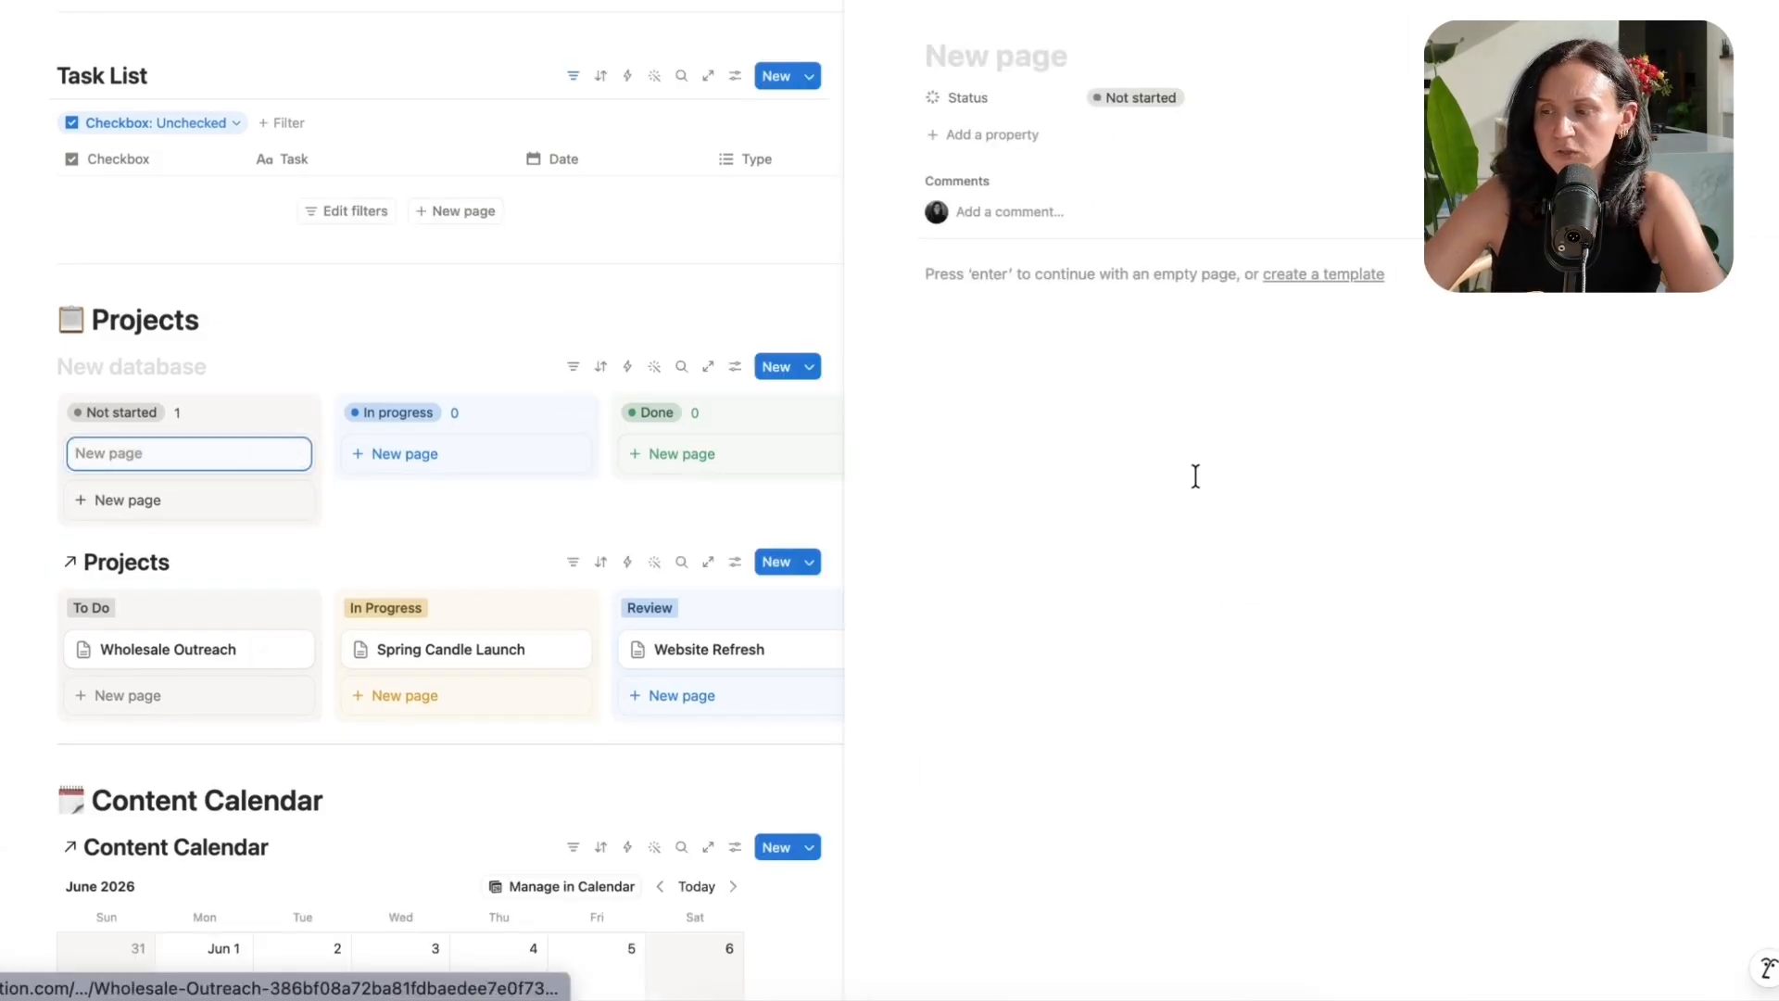
pyautogui.click(1010, 104)
pyautogui.click(1014, 159)
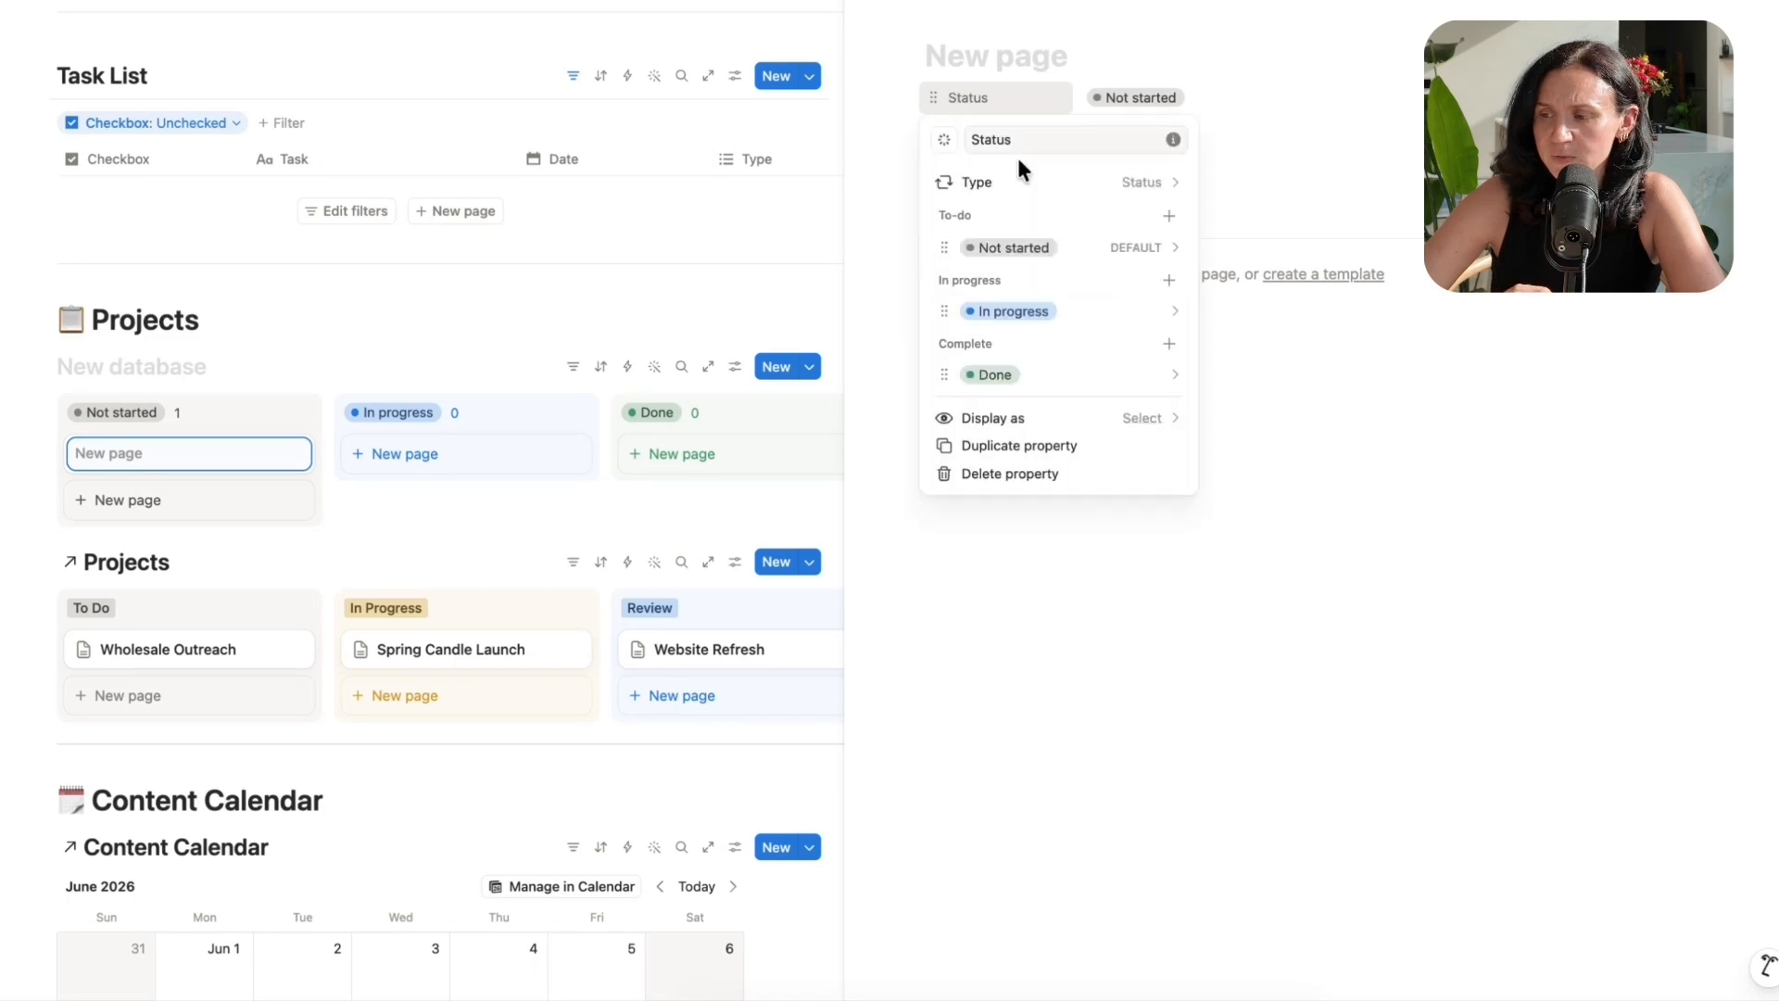
pyautogui.click(1168, 215)
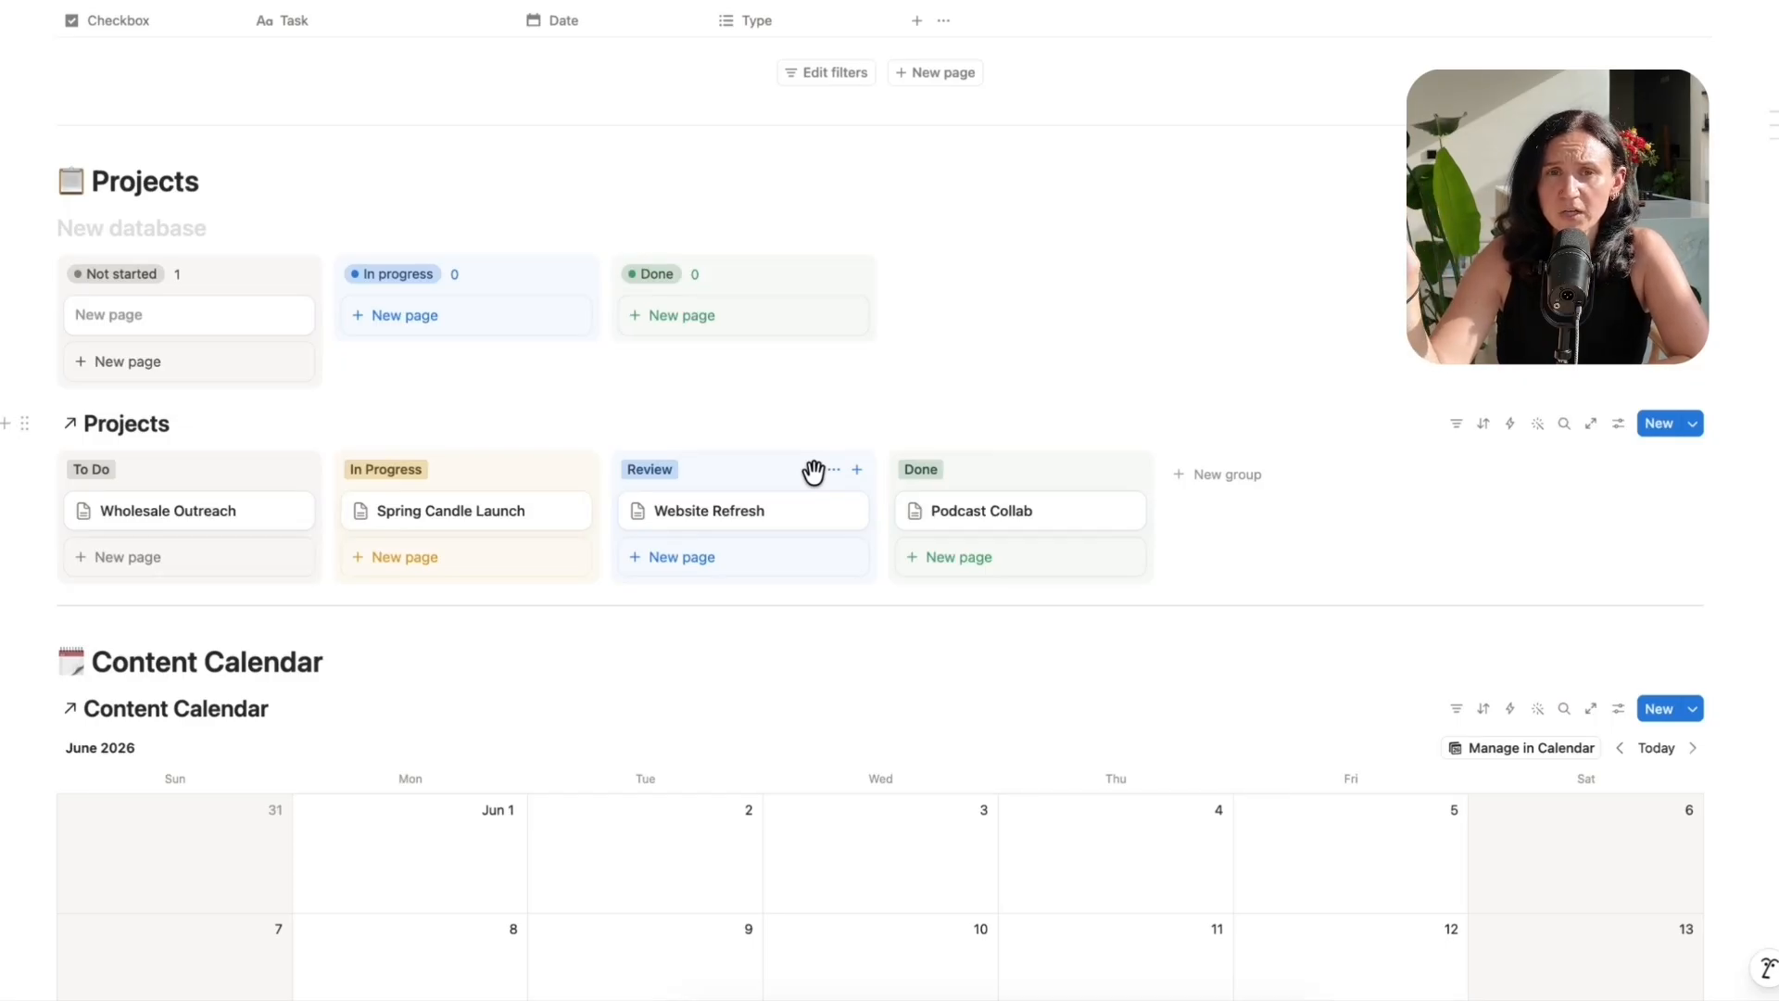
# - Add a task named "new task" with the type Content to the Task List inside the Podcast Collab project page
pyautogui.click(1028, 511)
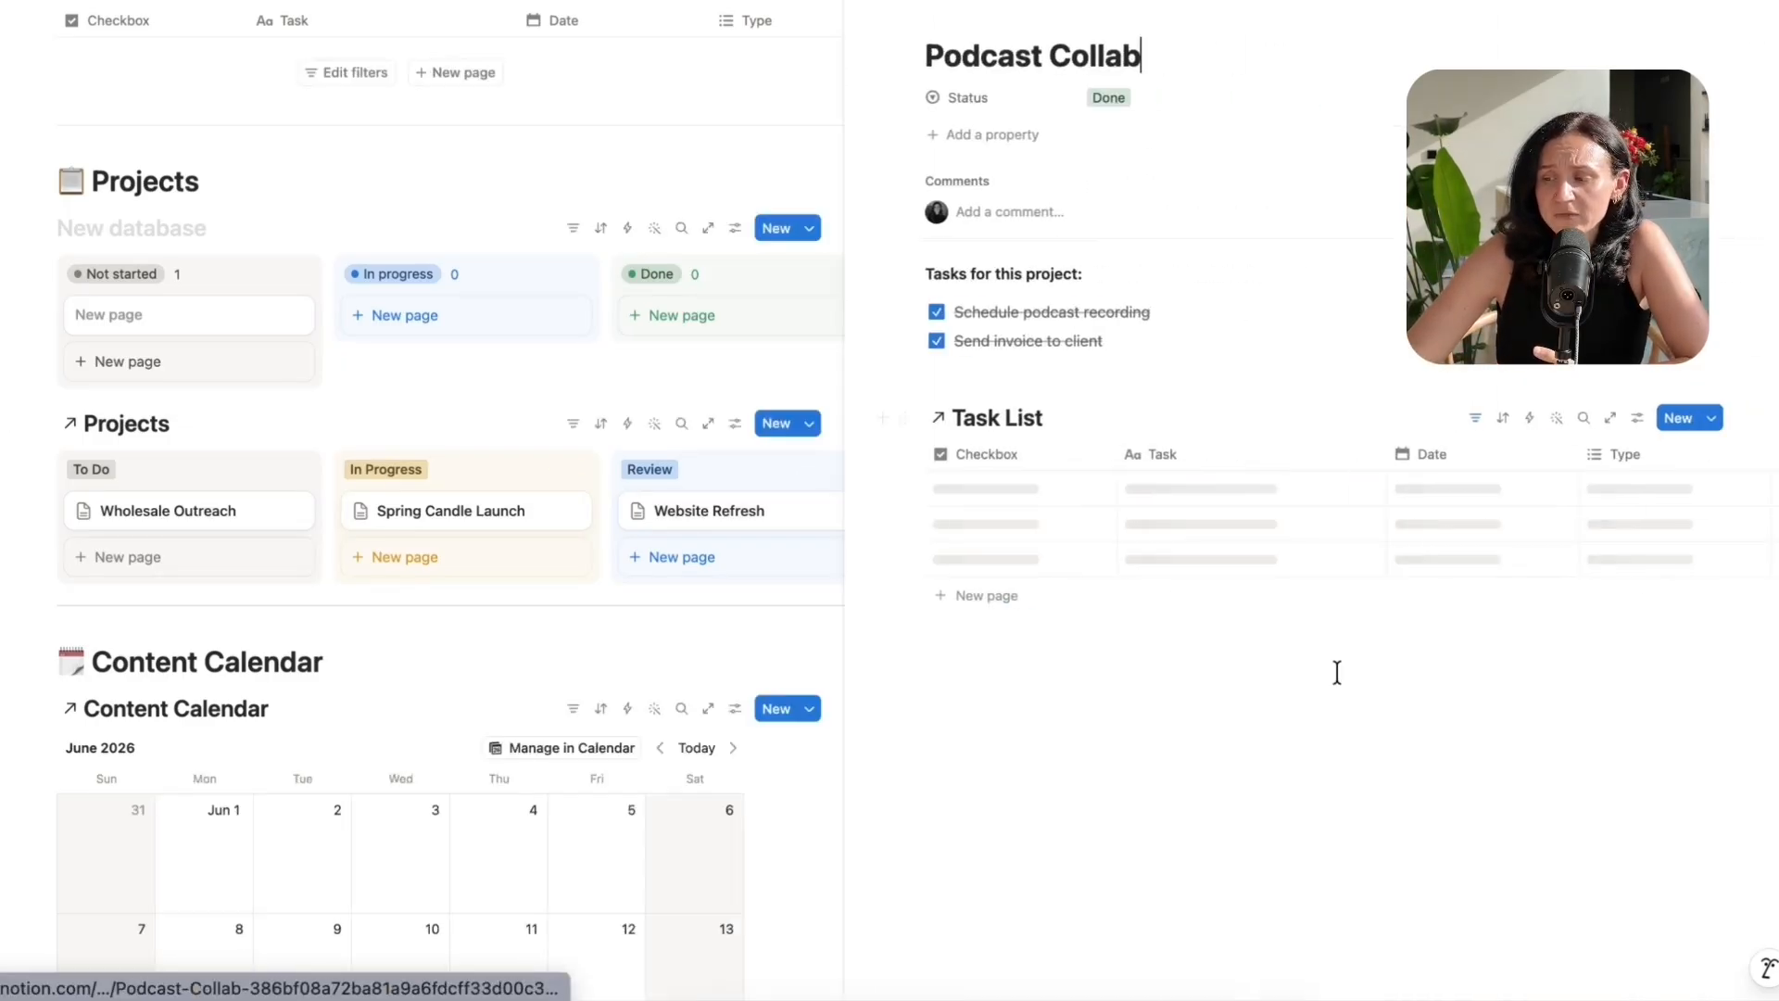
pyautogui.click(1371, 507)
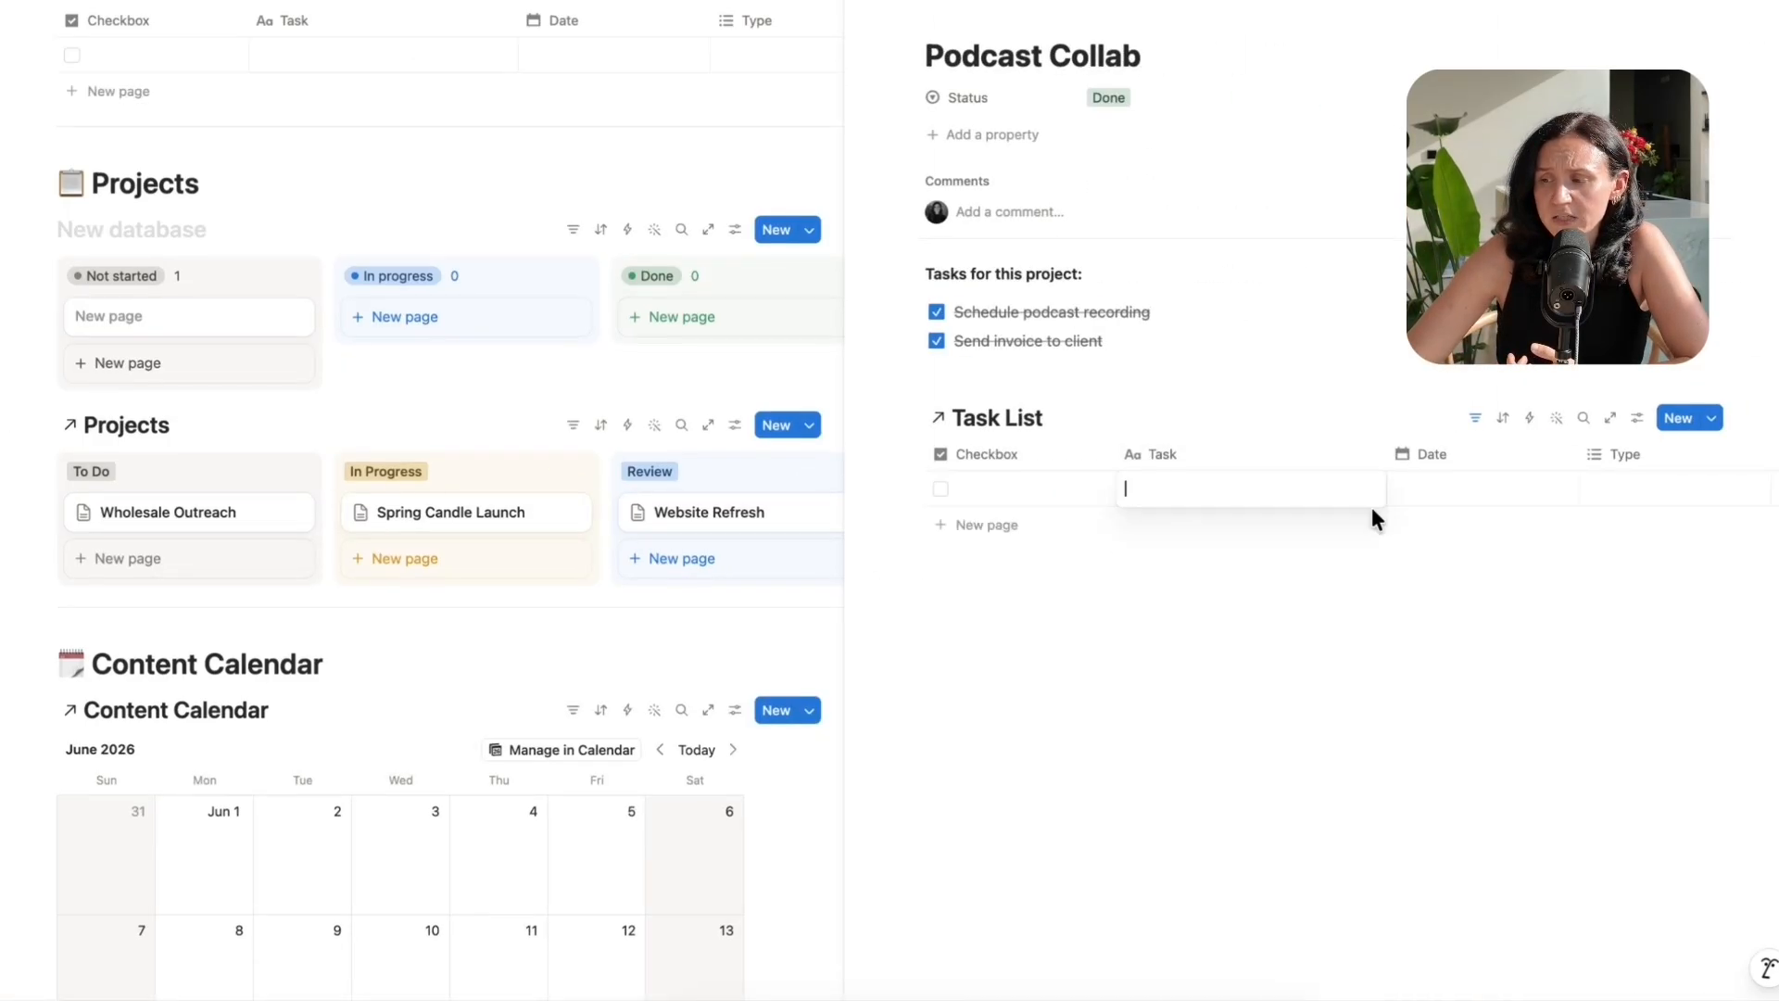
pyautogui.write('new tas')
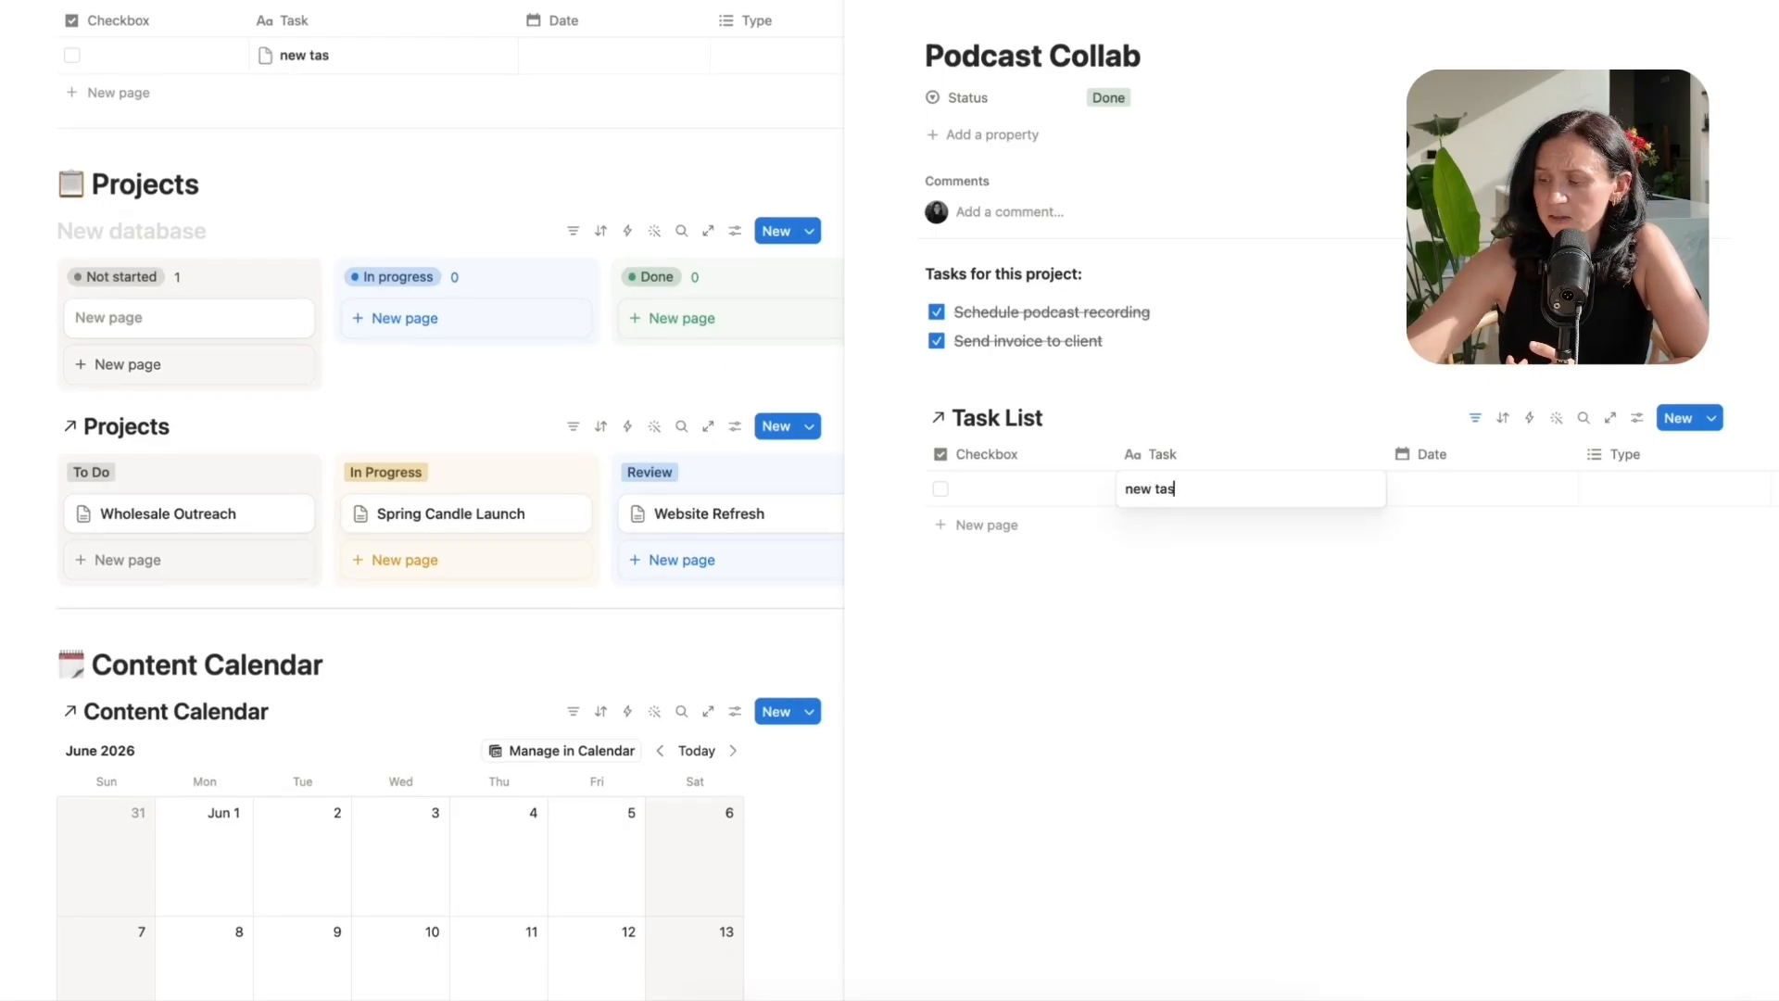
pyautogui.write('k')
pyautogui.press('Return')
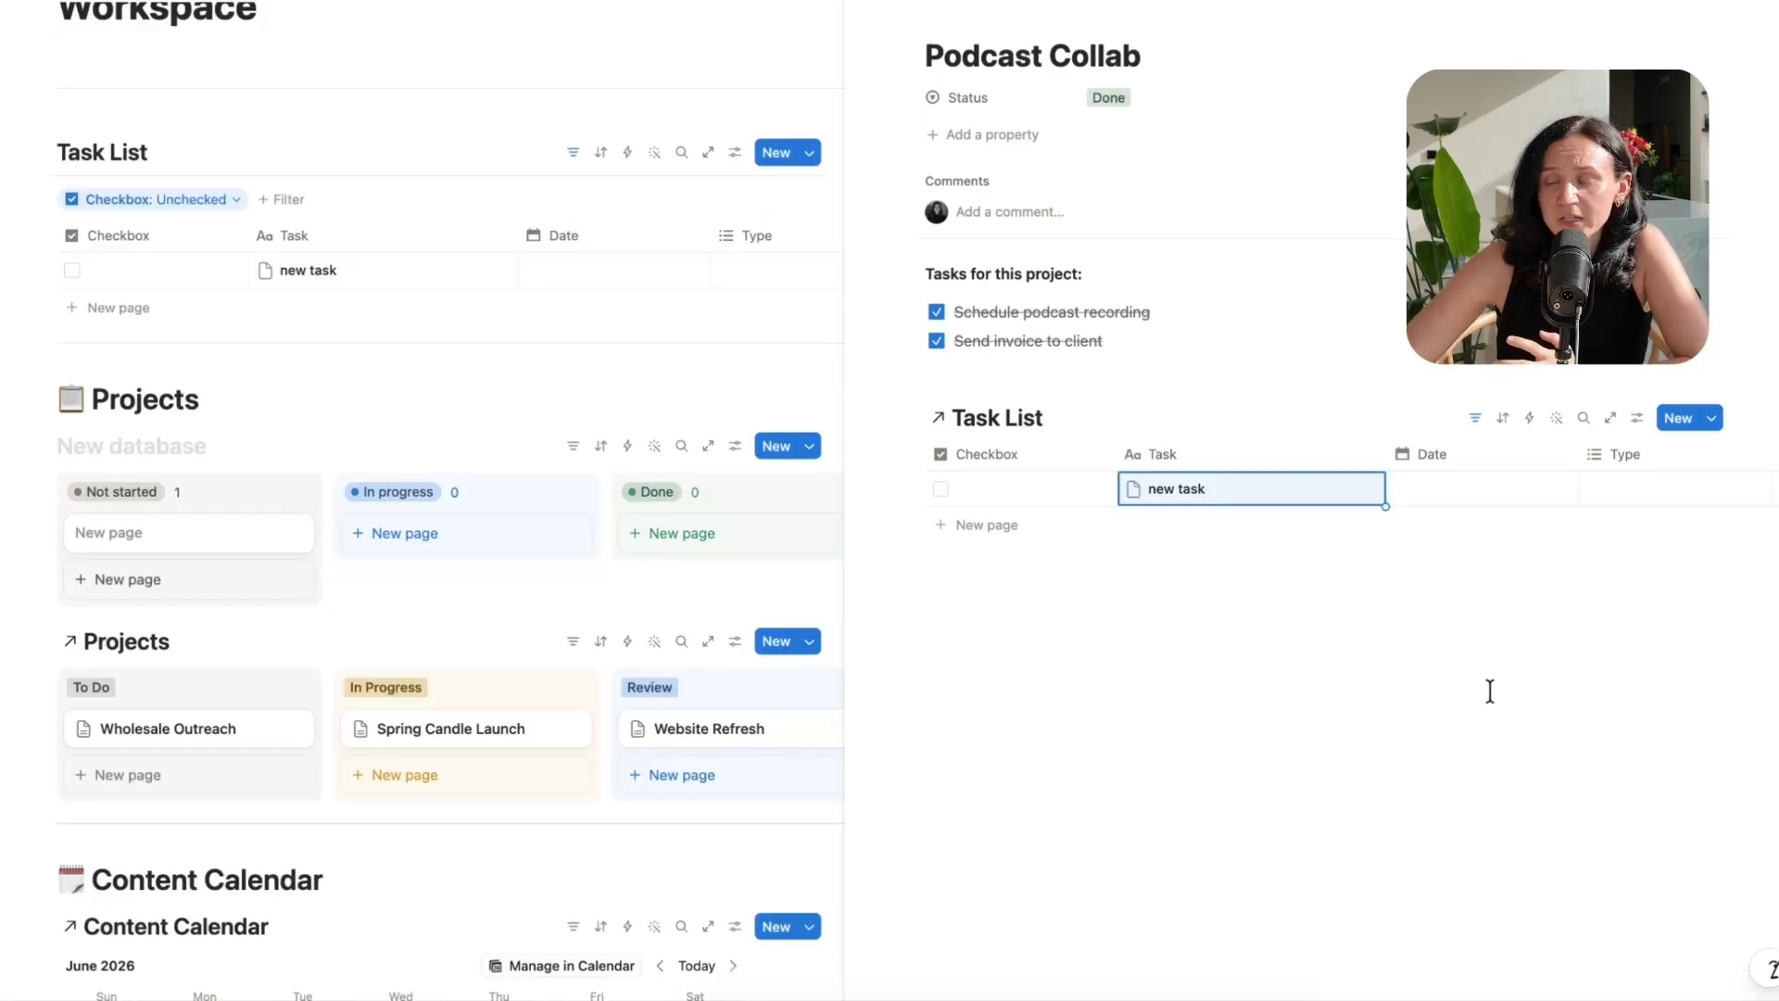
pyautogui.click(1605, 495)
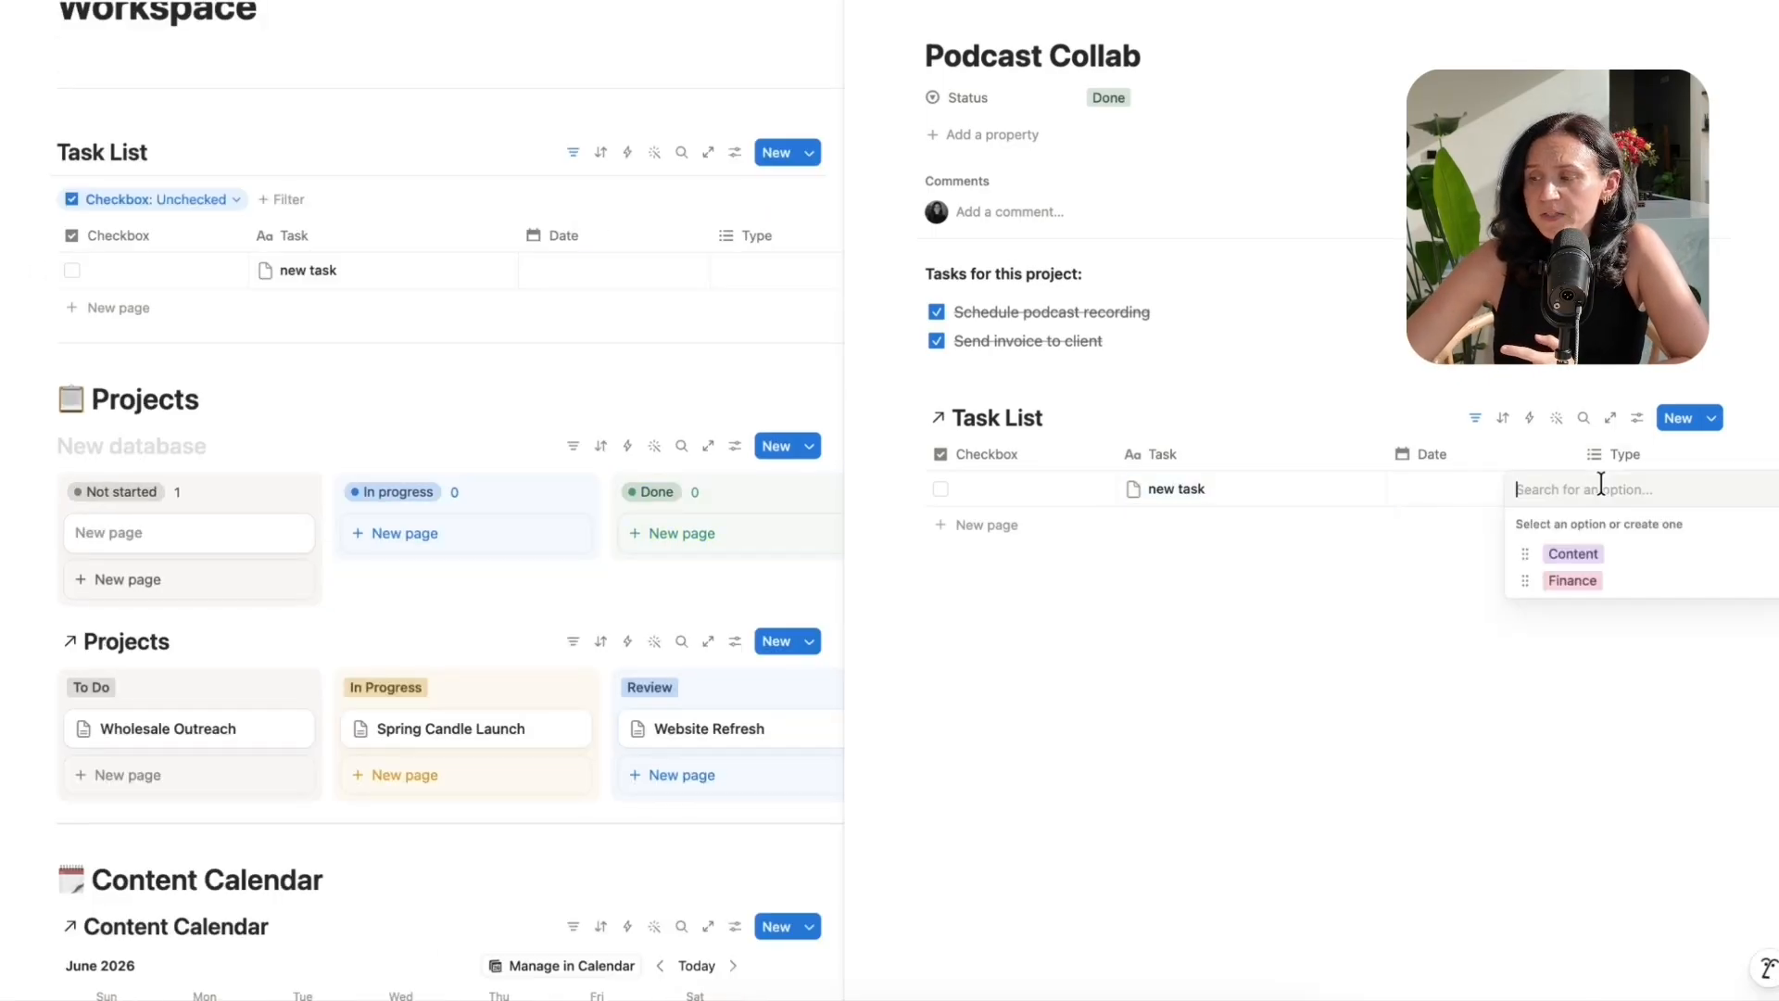
pyautogui.click(1538, 554)
pyautogui.press('Escape')
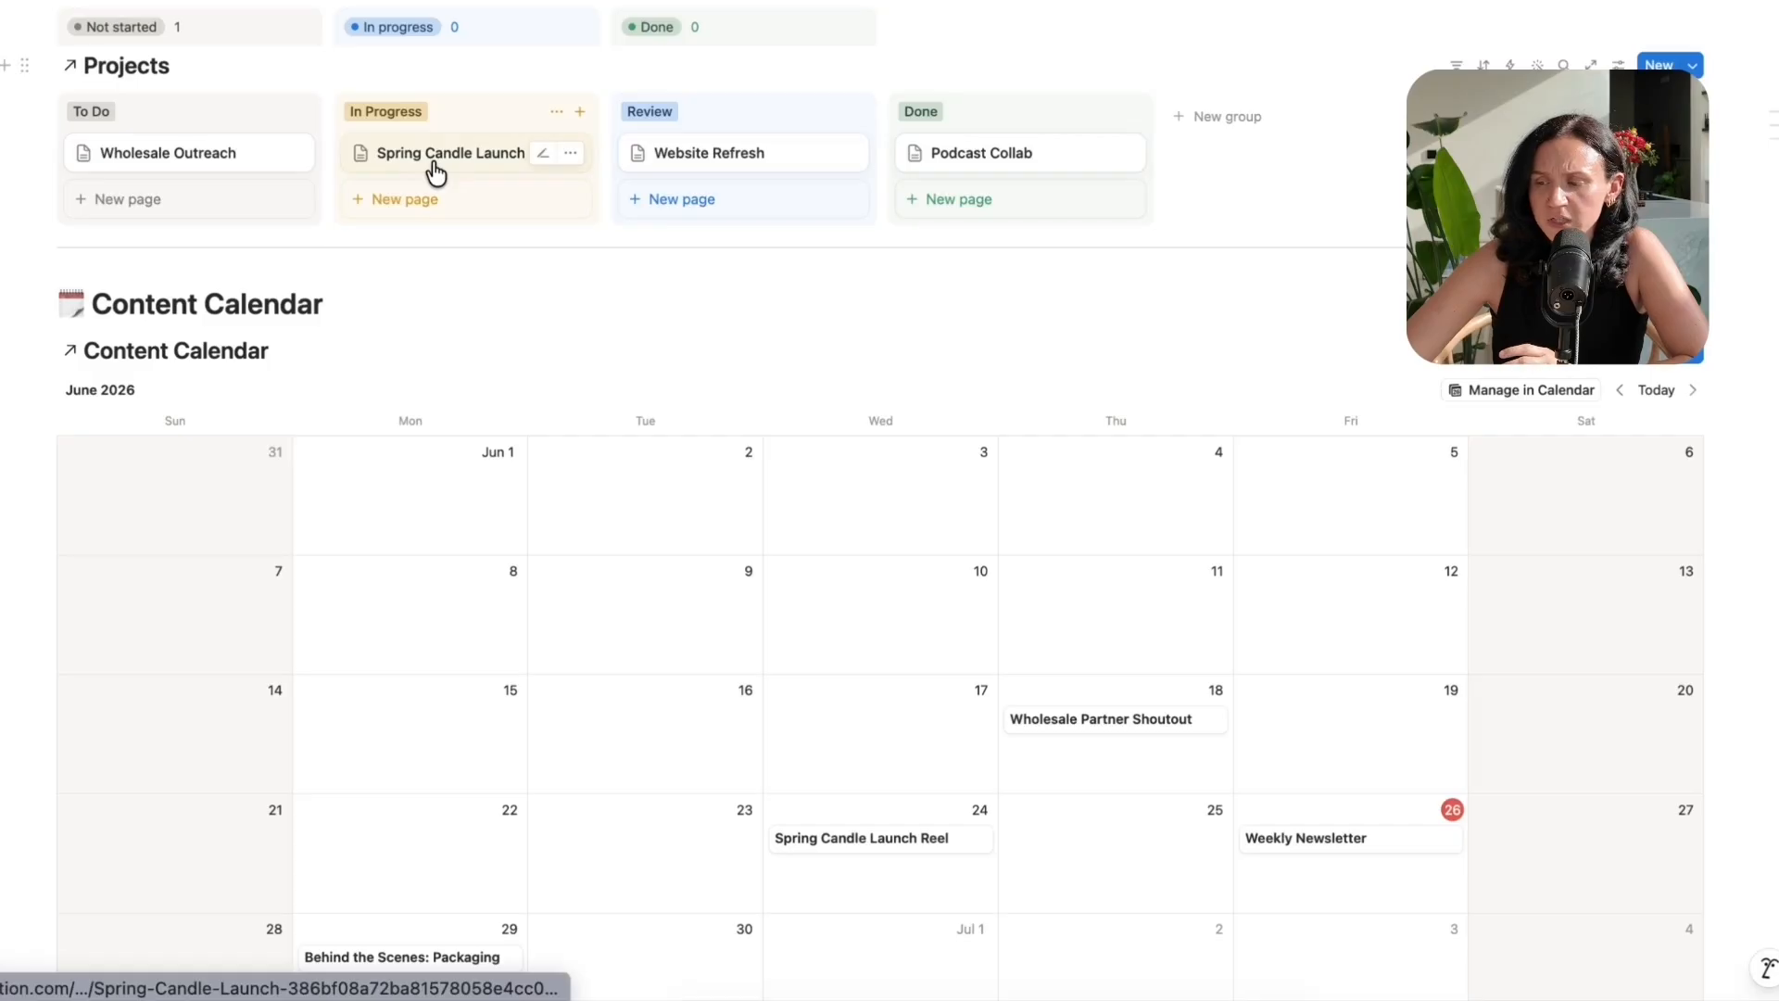
# - Review the Spring Candle Launch Reel content entry and the Spring Candle Launch project page with its copied task checklist
pyautogui.click(860, 853)
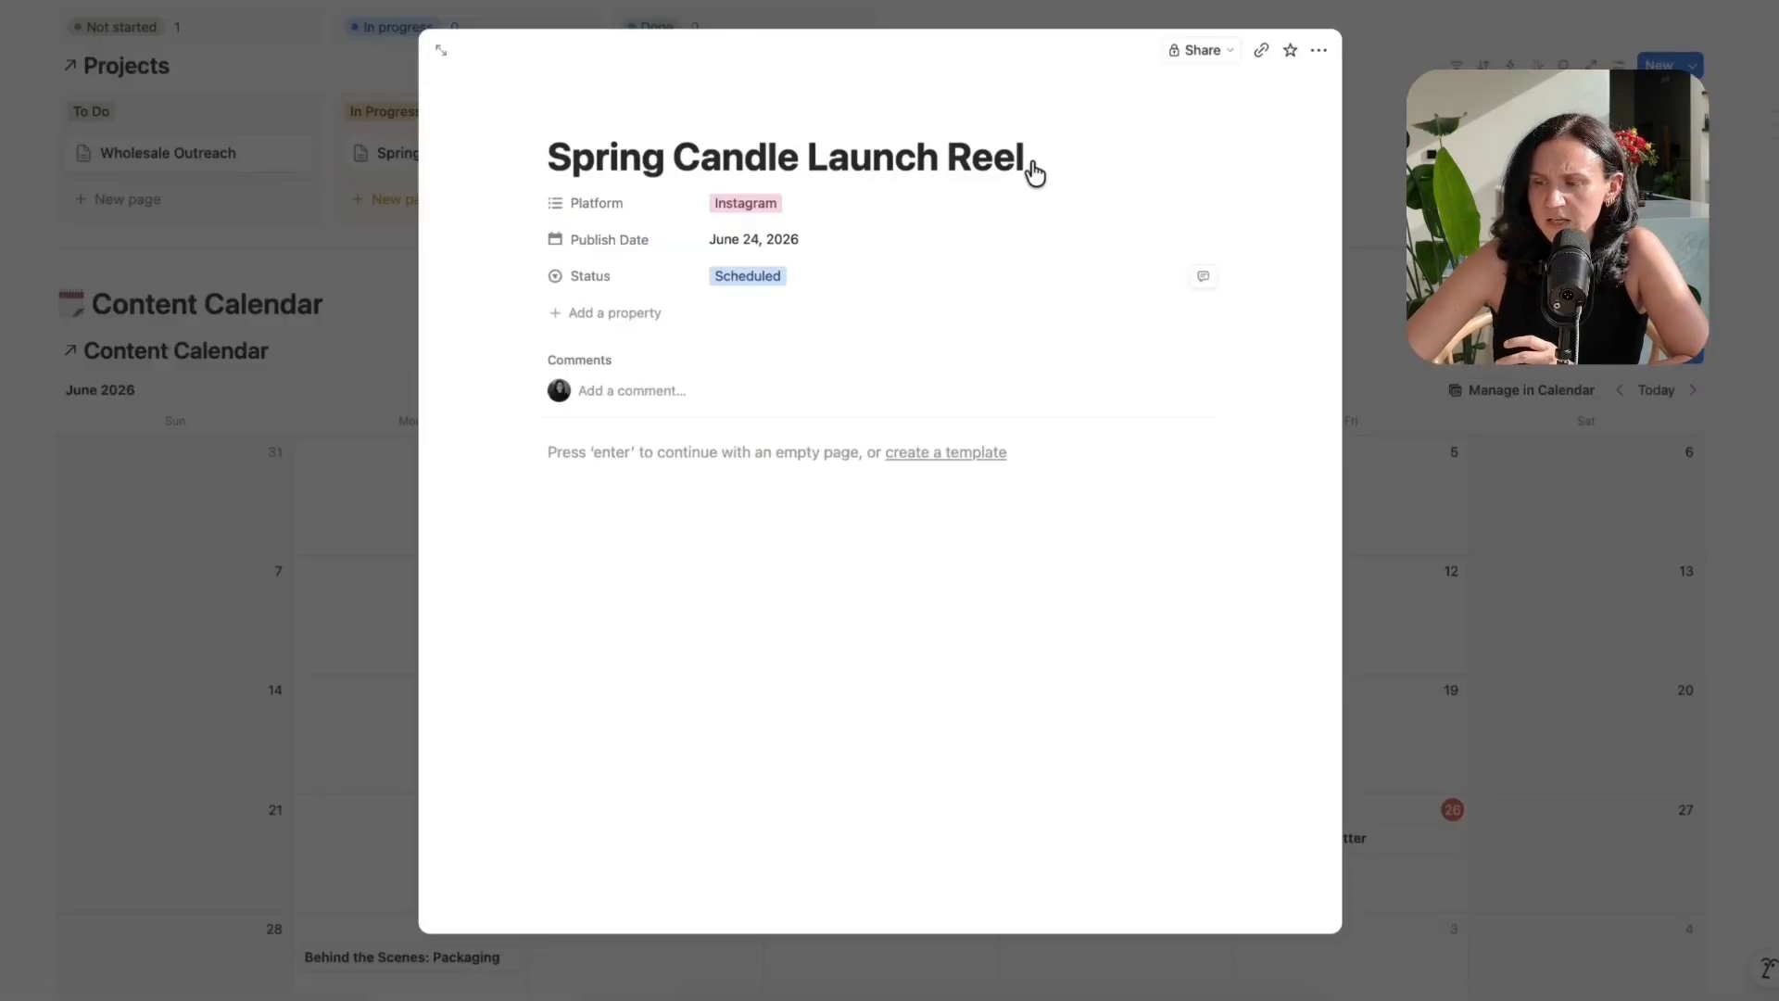
pyautogui.click(301, 588)
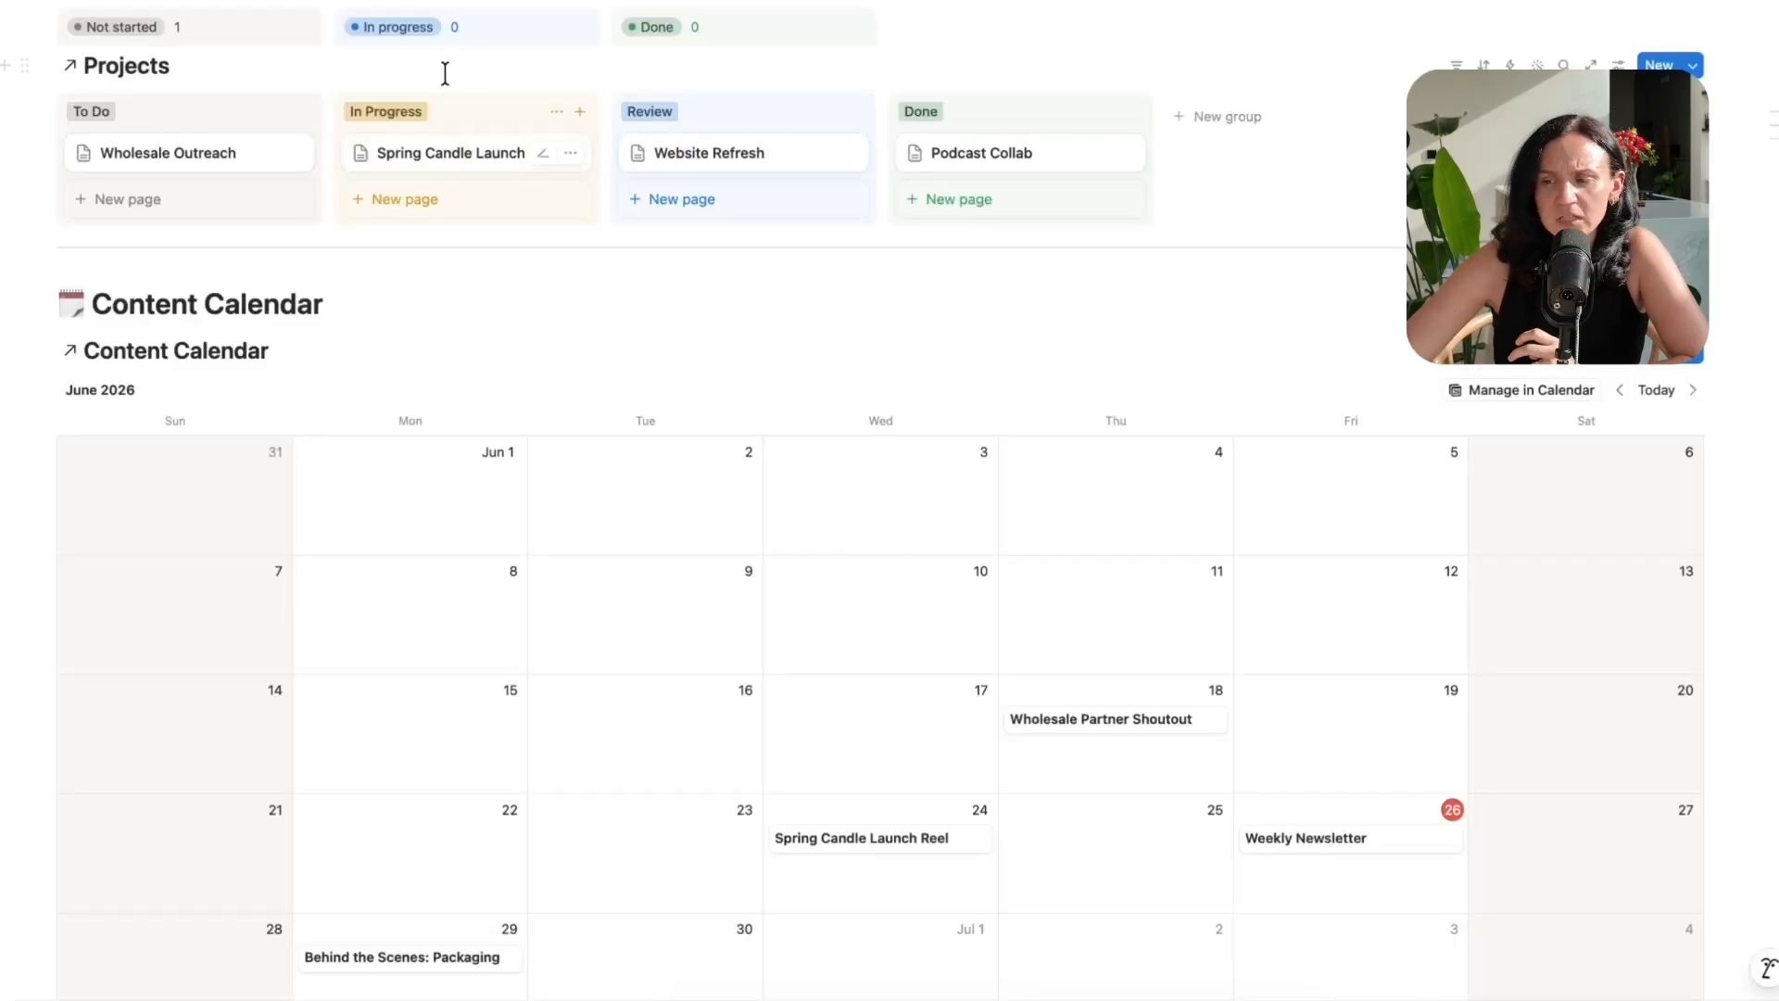
pyautogui.click(446, 156)
pyautogui.click(426, 580)
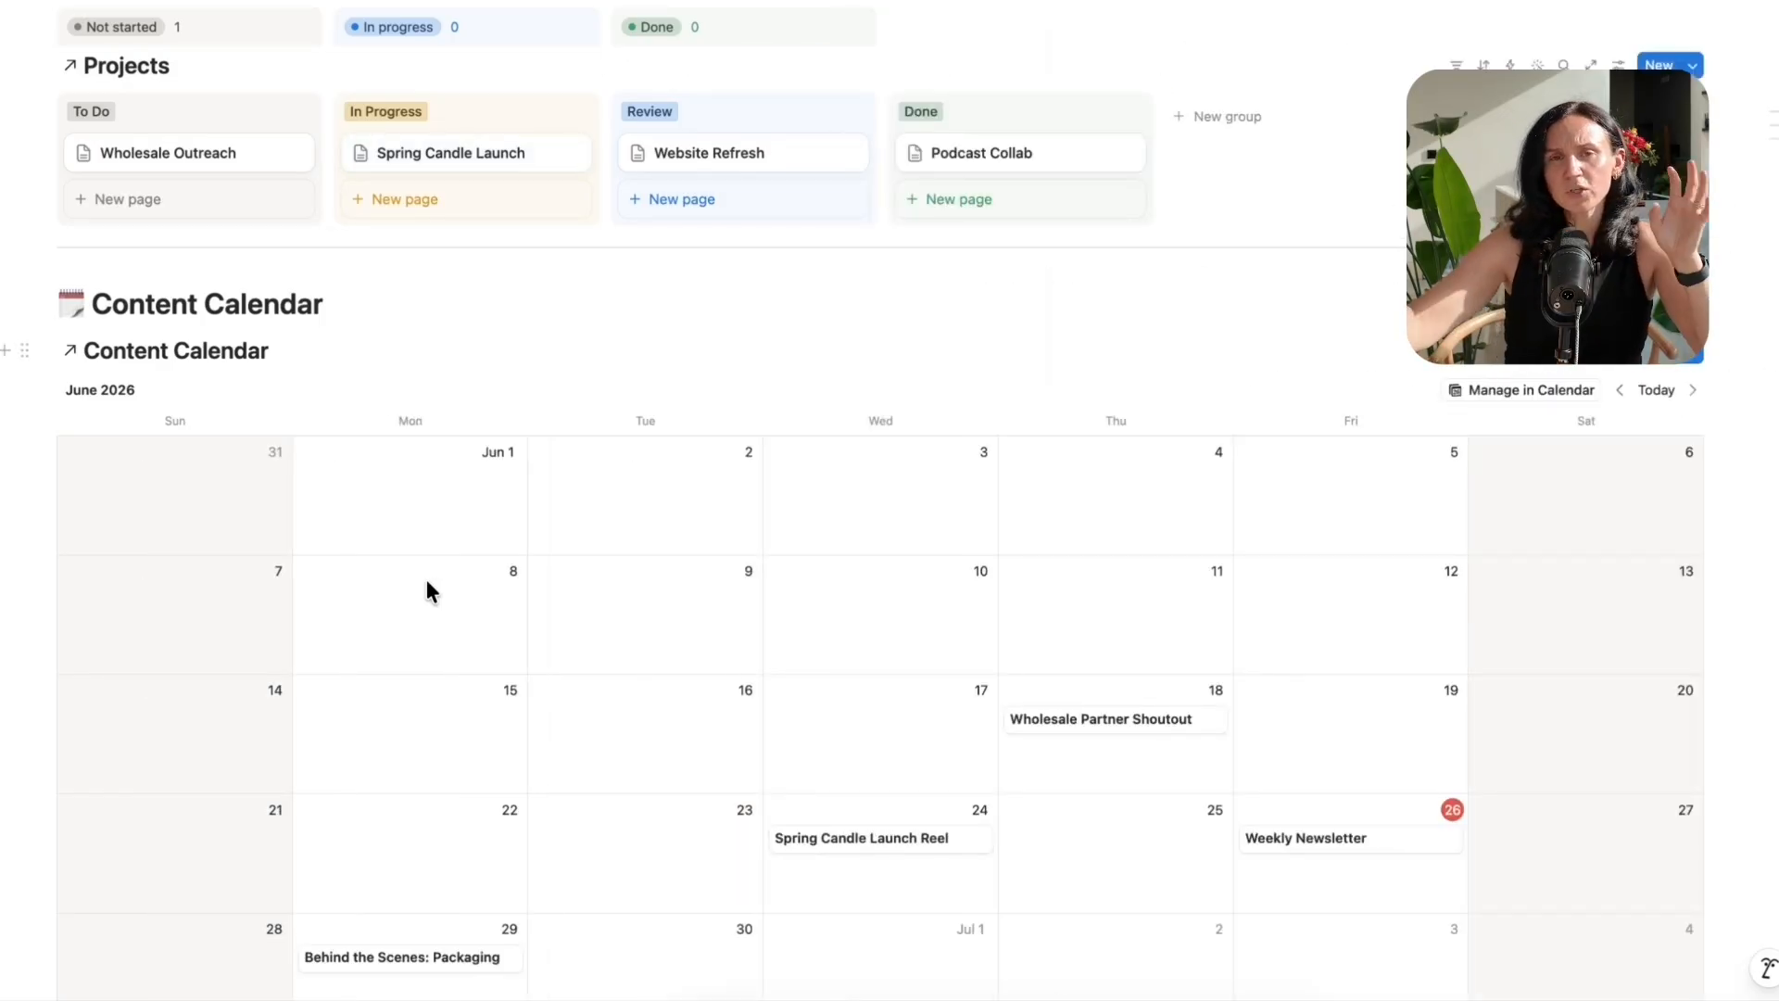
pyautogui.click(439, 164)
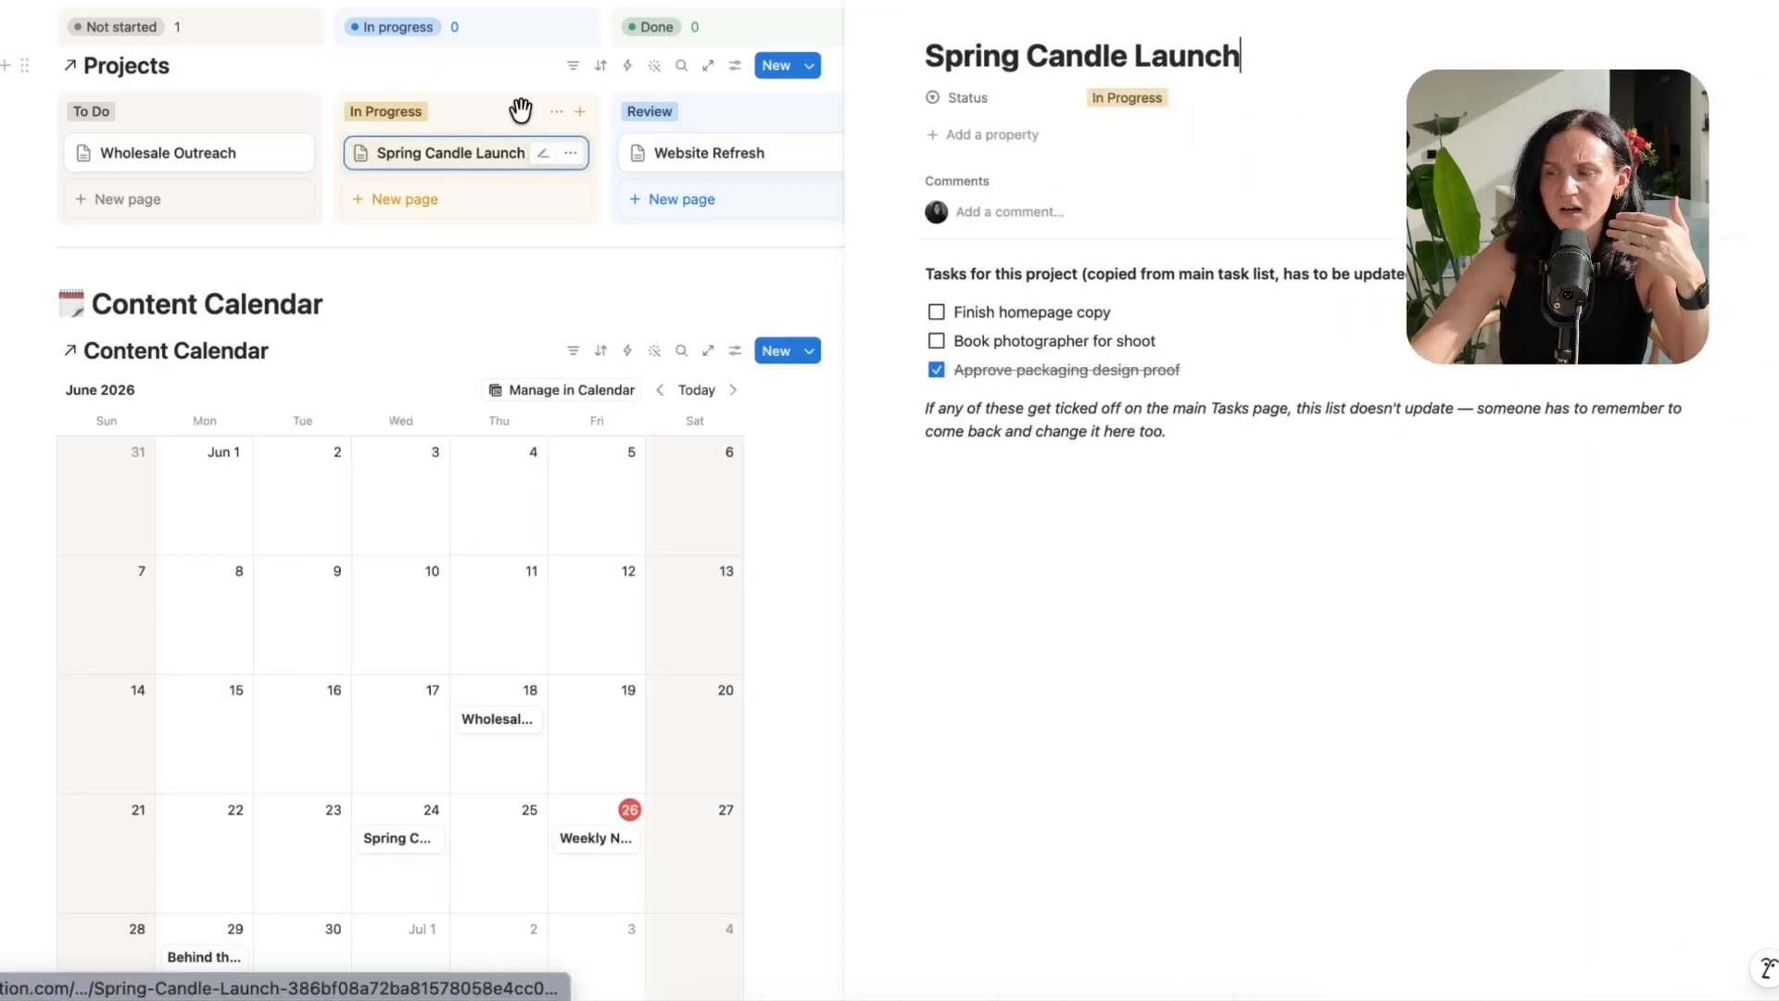
pyautogui.click(864, 2)
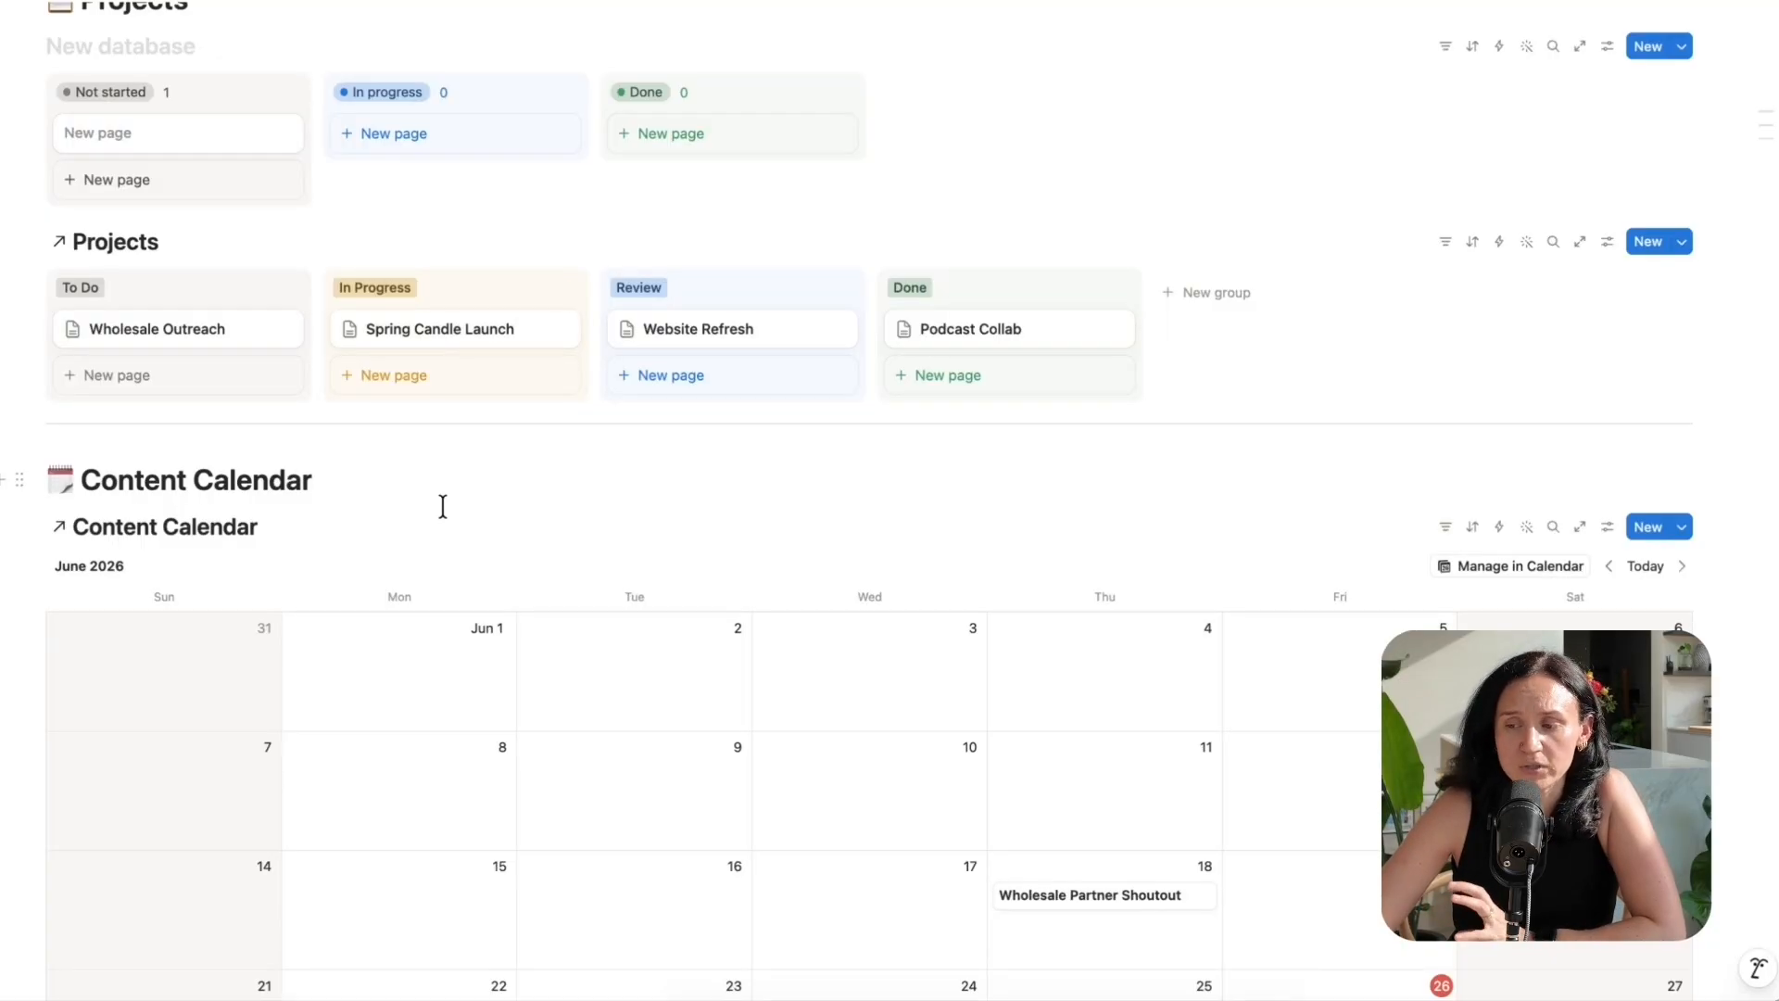
# - Change the linked Projects view's layout from board to Table
pyautogui.scroll(5, 442, 506)
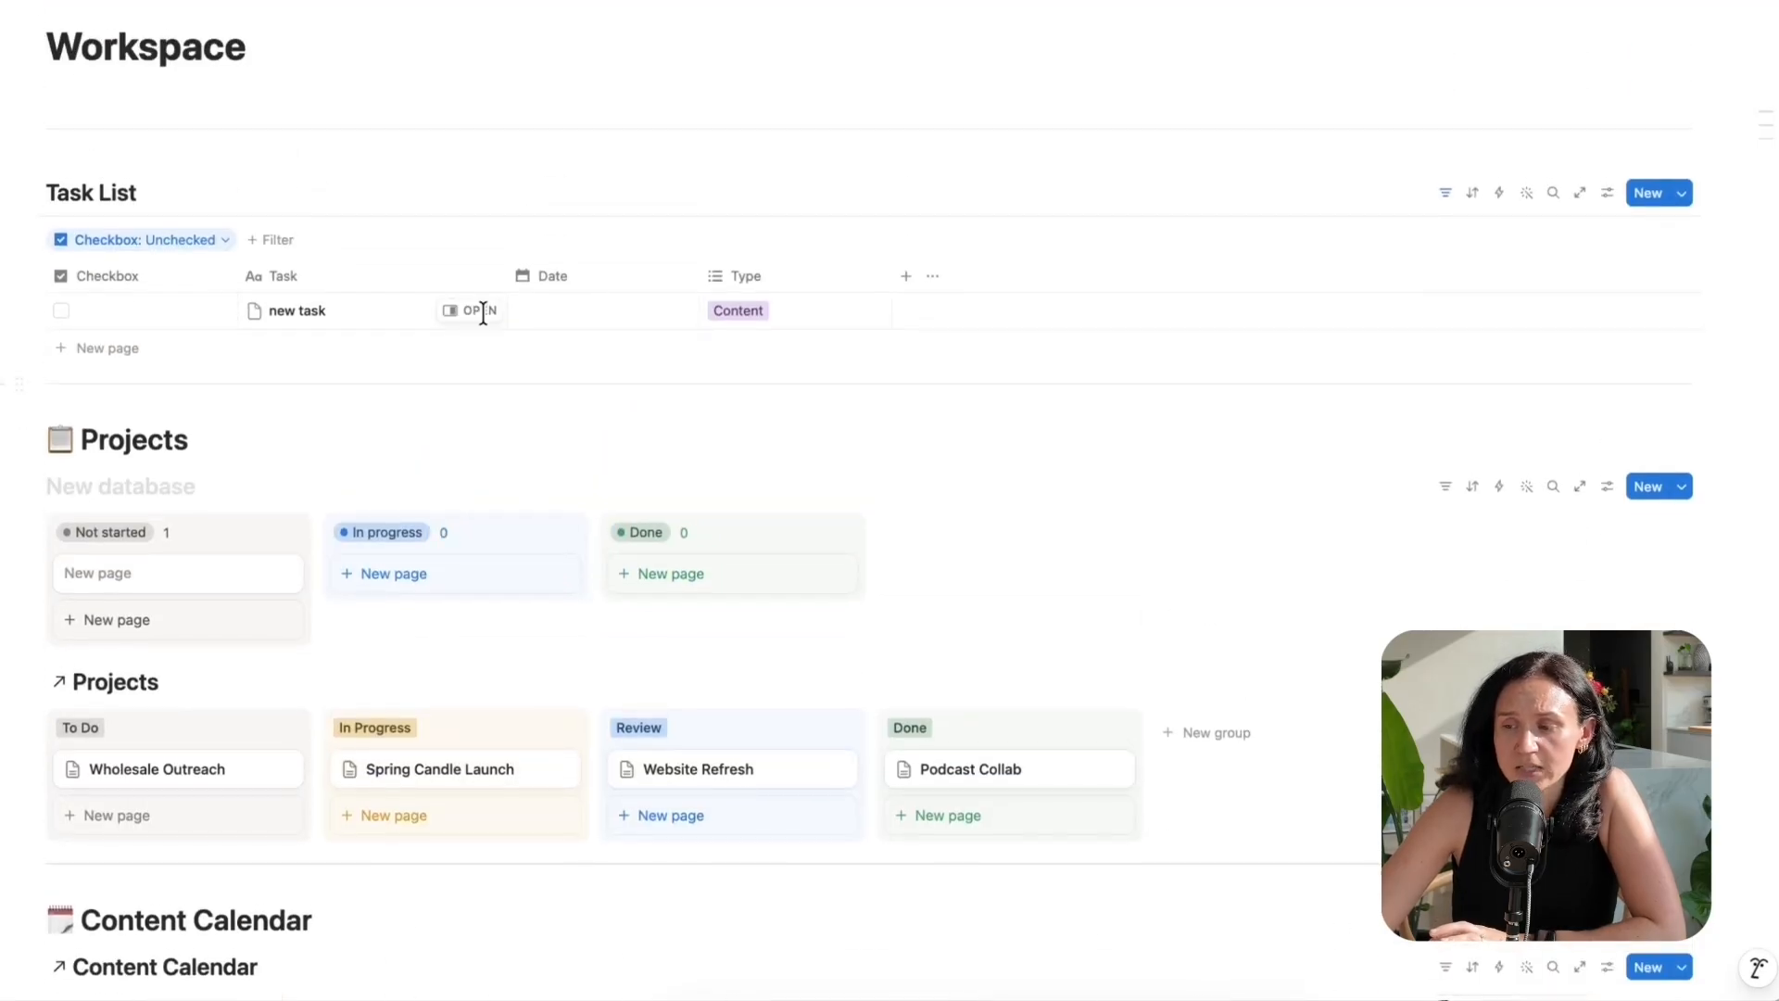
pyautogui.scroll(-2, 898, 377)
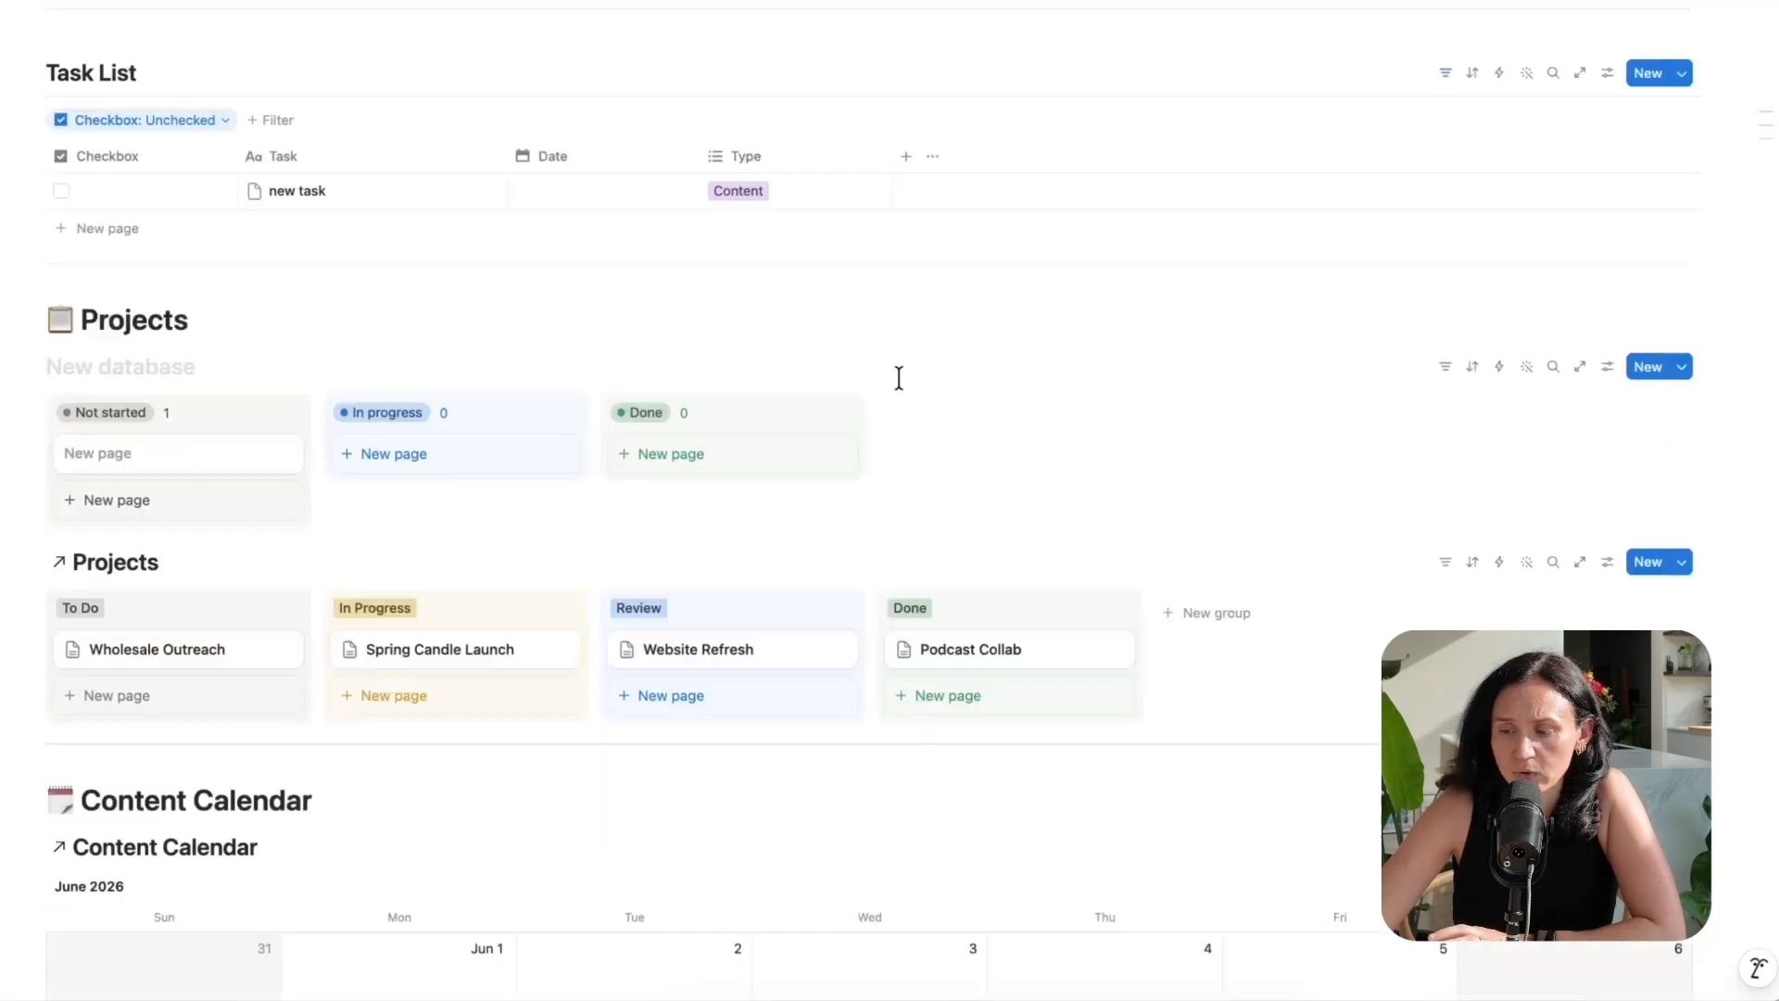
pyautogui.click(1608, 505)
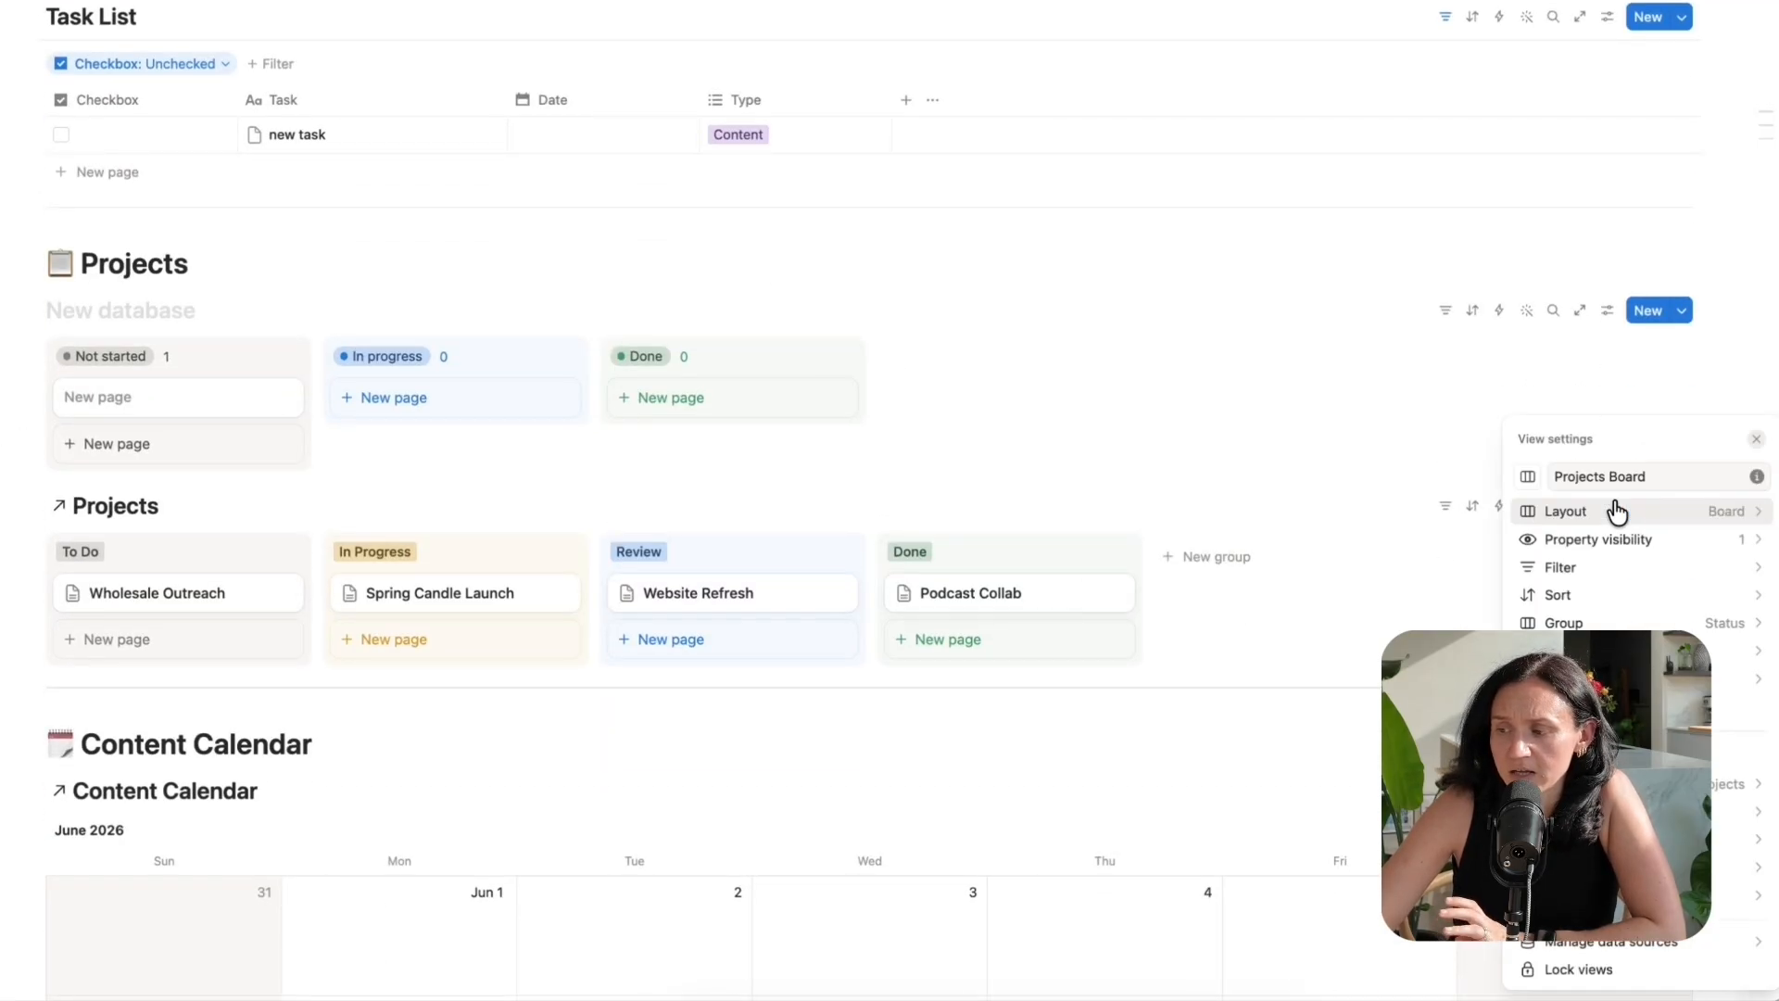
pyautogui.click(1731, 512)
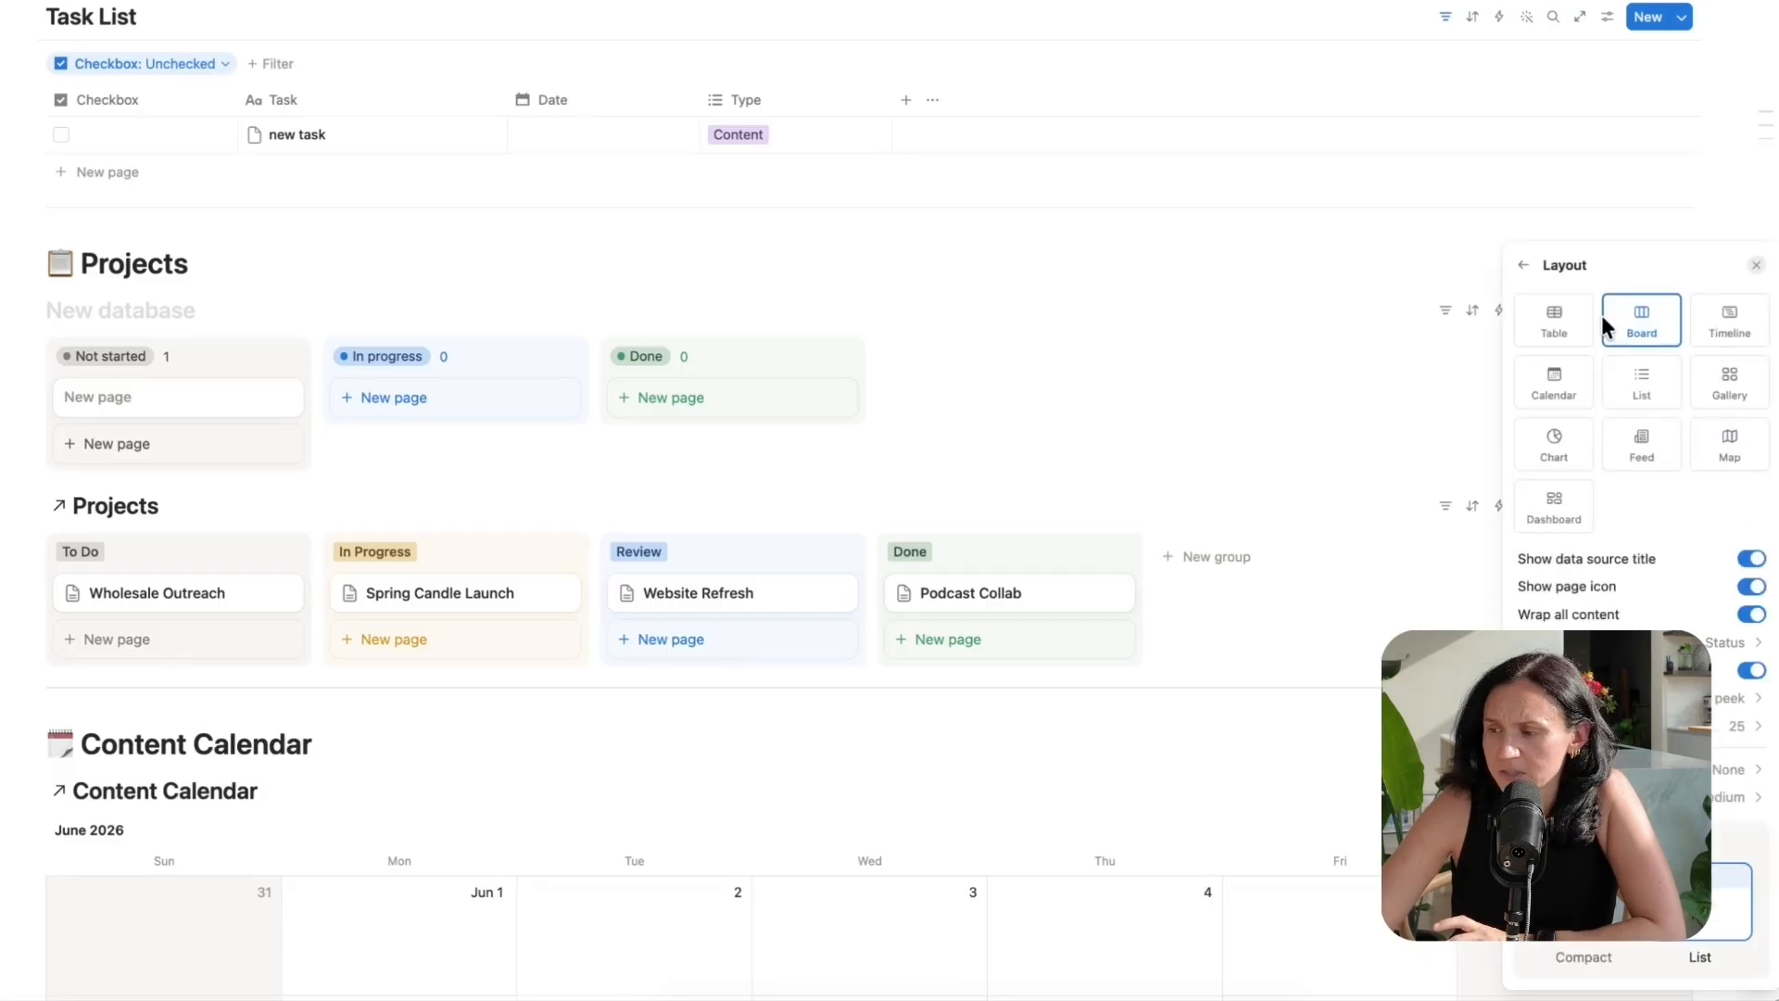
pyautogui.click(1569, 323)
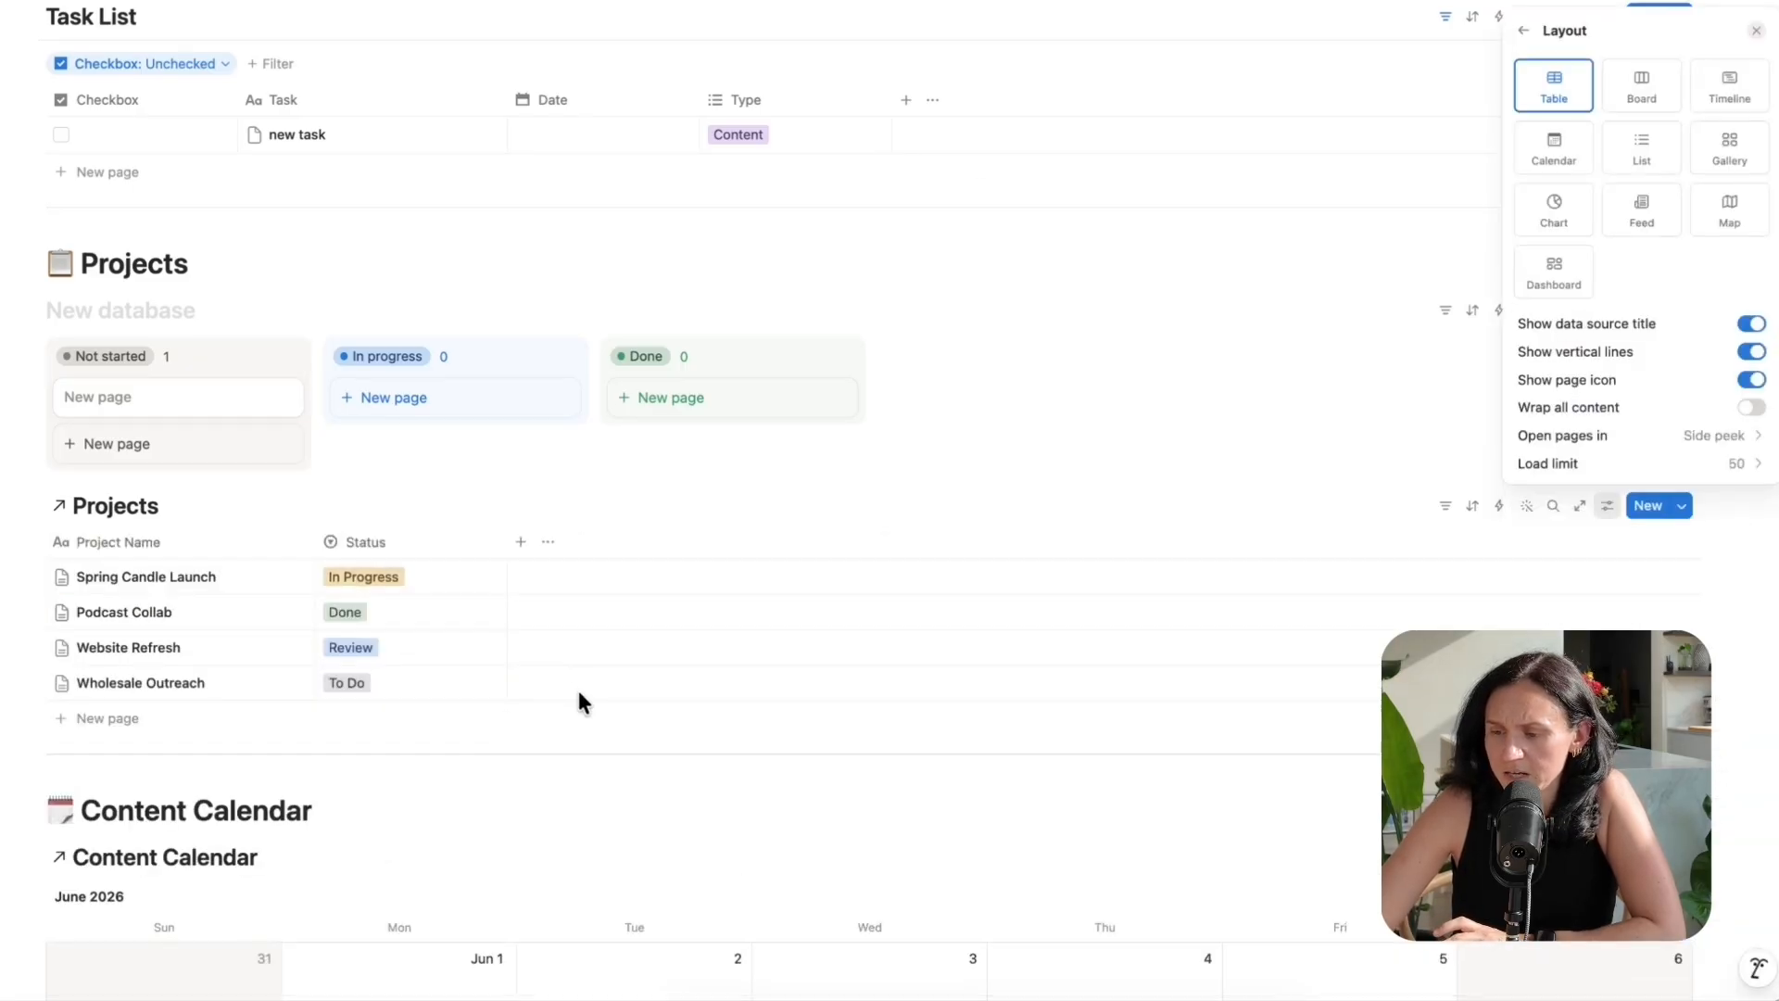
pyautogui.click(719, 790)
# - Change the Content Calendar view's layout from calendar to Table
pyautogui.scroll(-2, 719, 787)
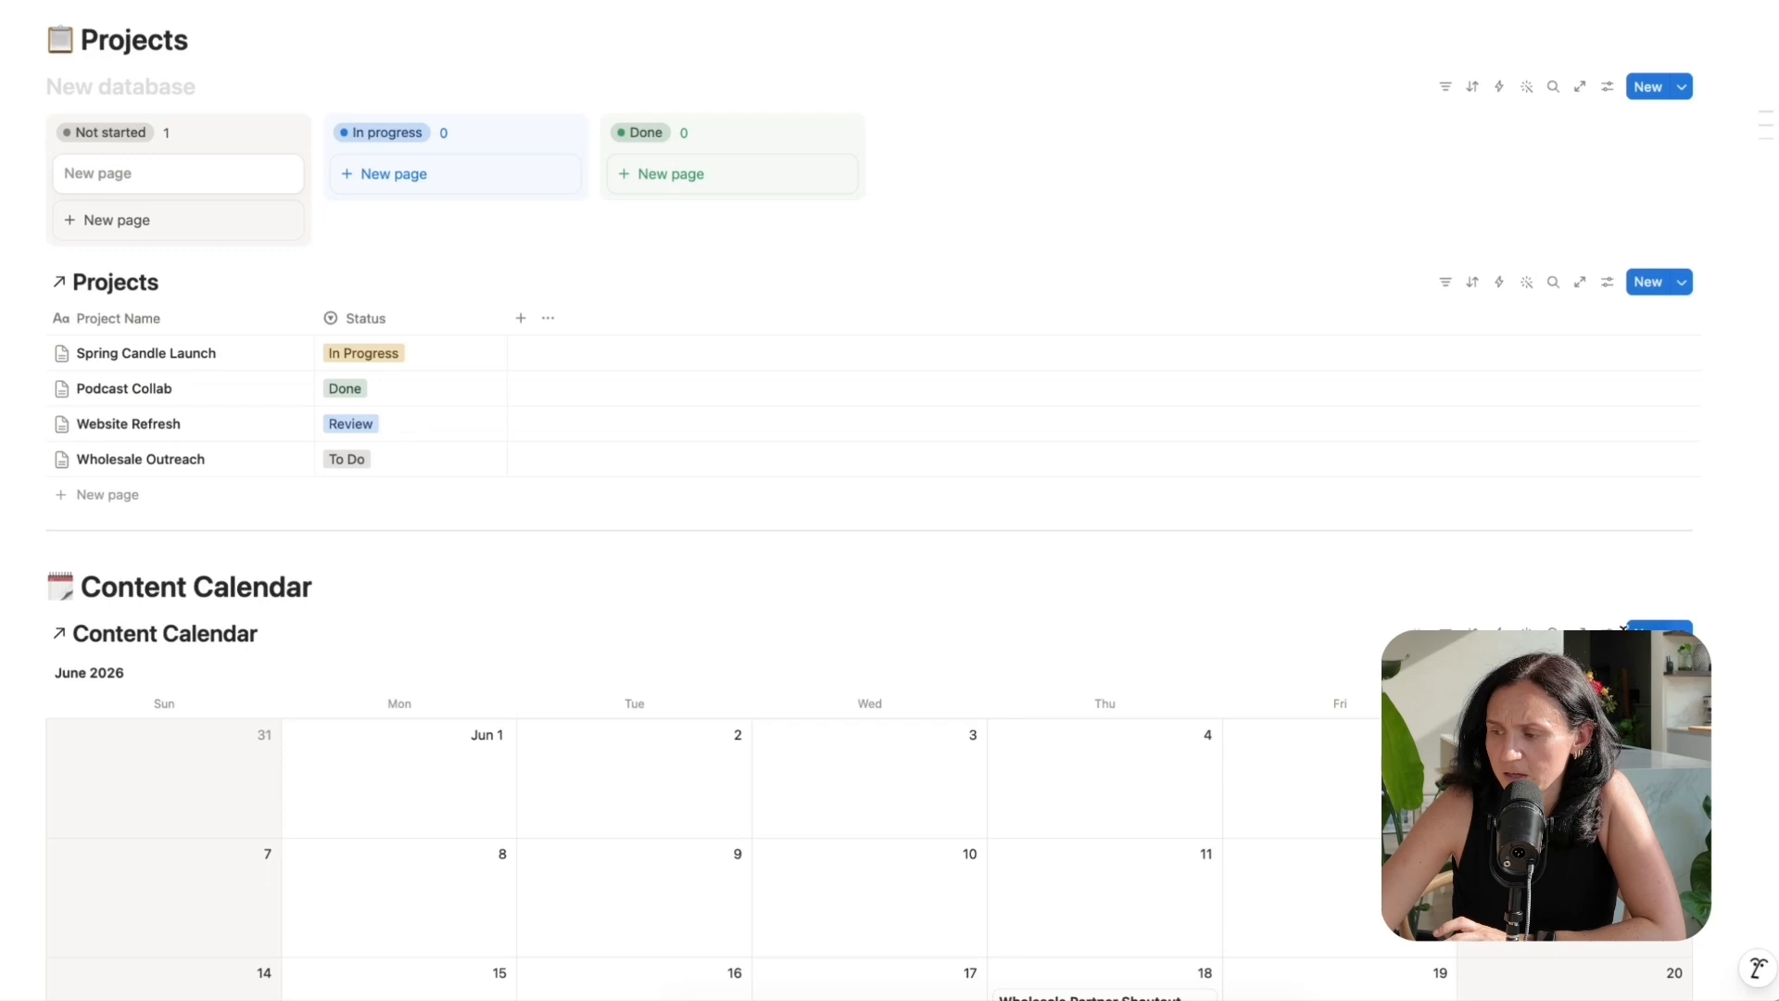
pyautogui.click(1610, 632)
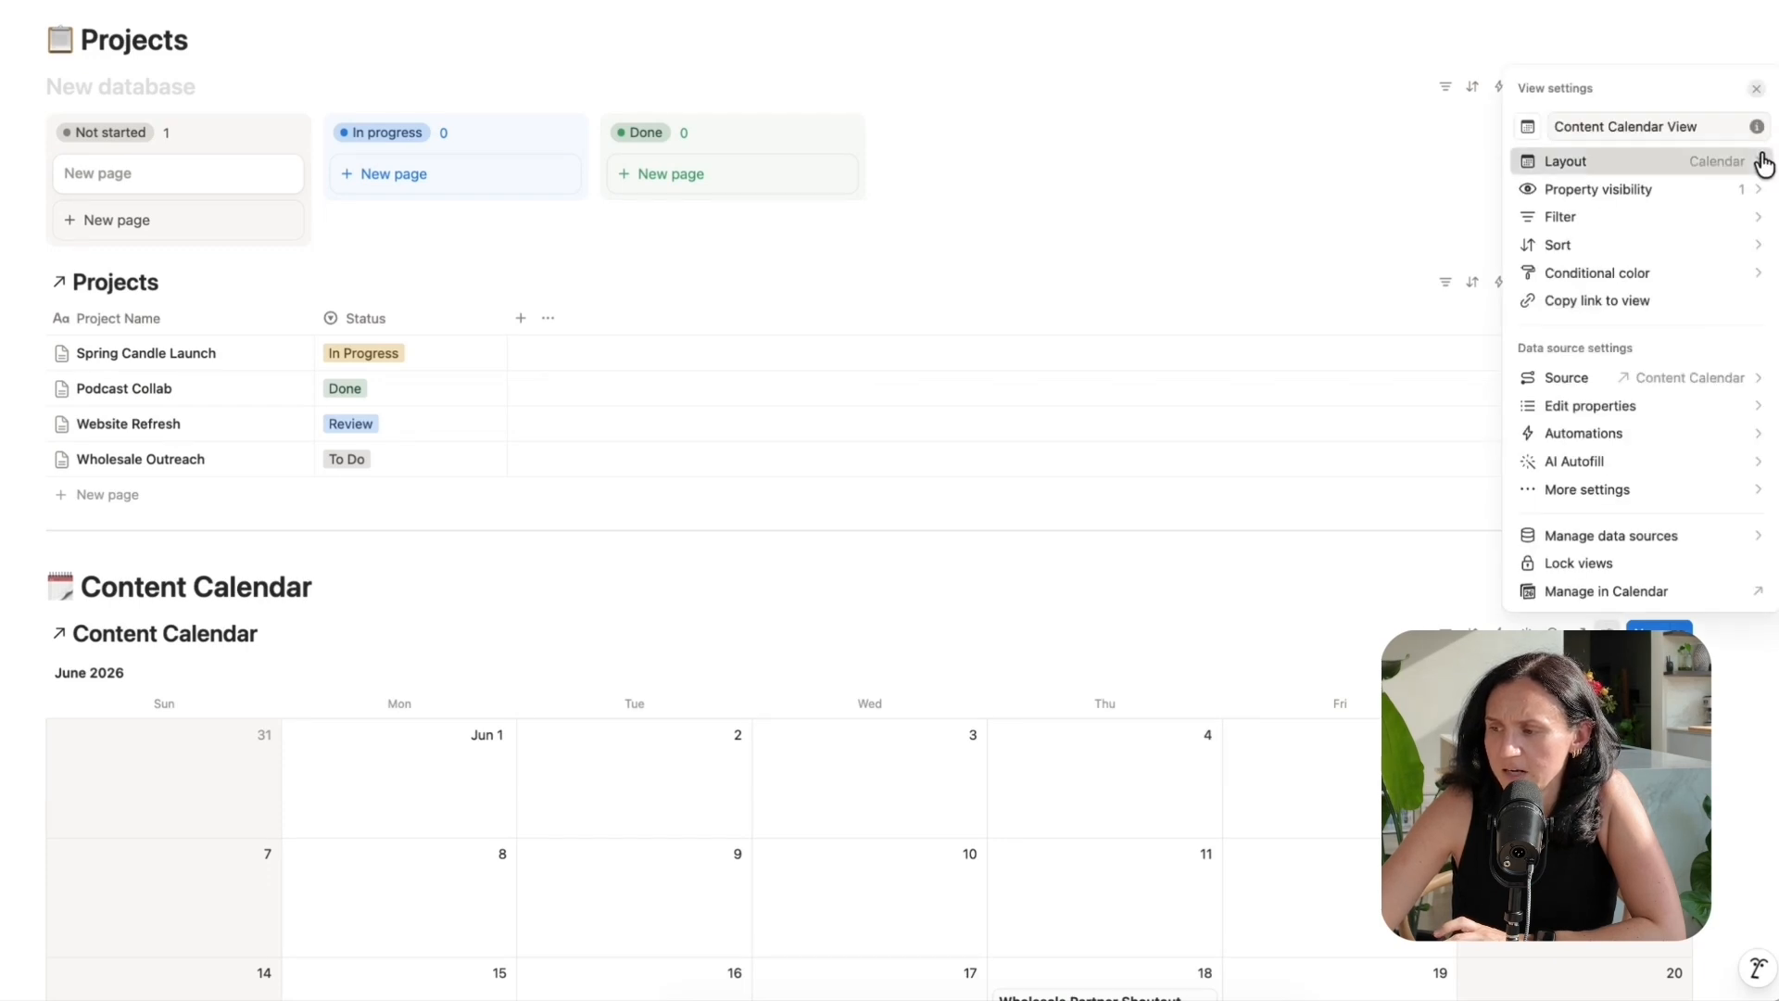
pyautogui.click(1763, 164)
pyautogui.click(1553, 203)
pyautogui.click(845, 537)
# - Delete the unnamed database with the Not started, In progress and Done groups from the Projects section
pyautogui.scroll(1, 843, 535)
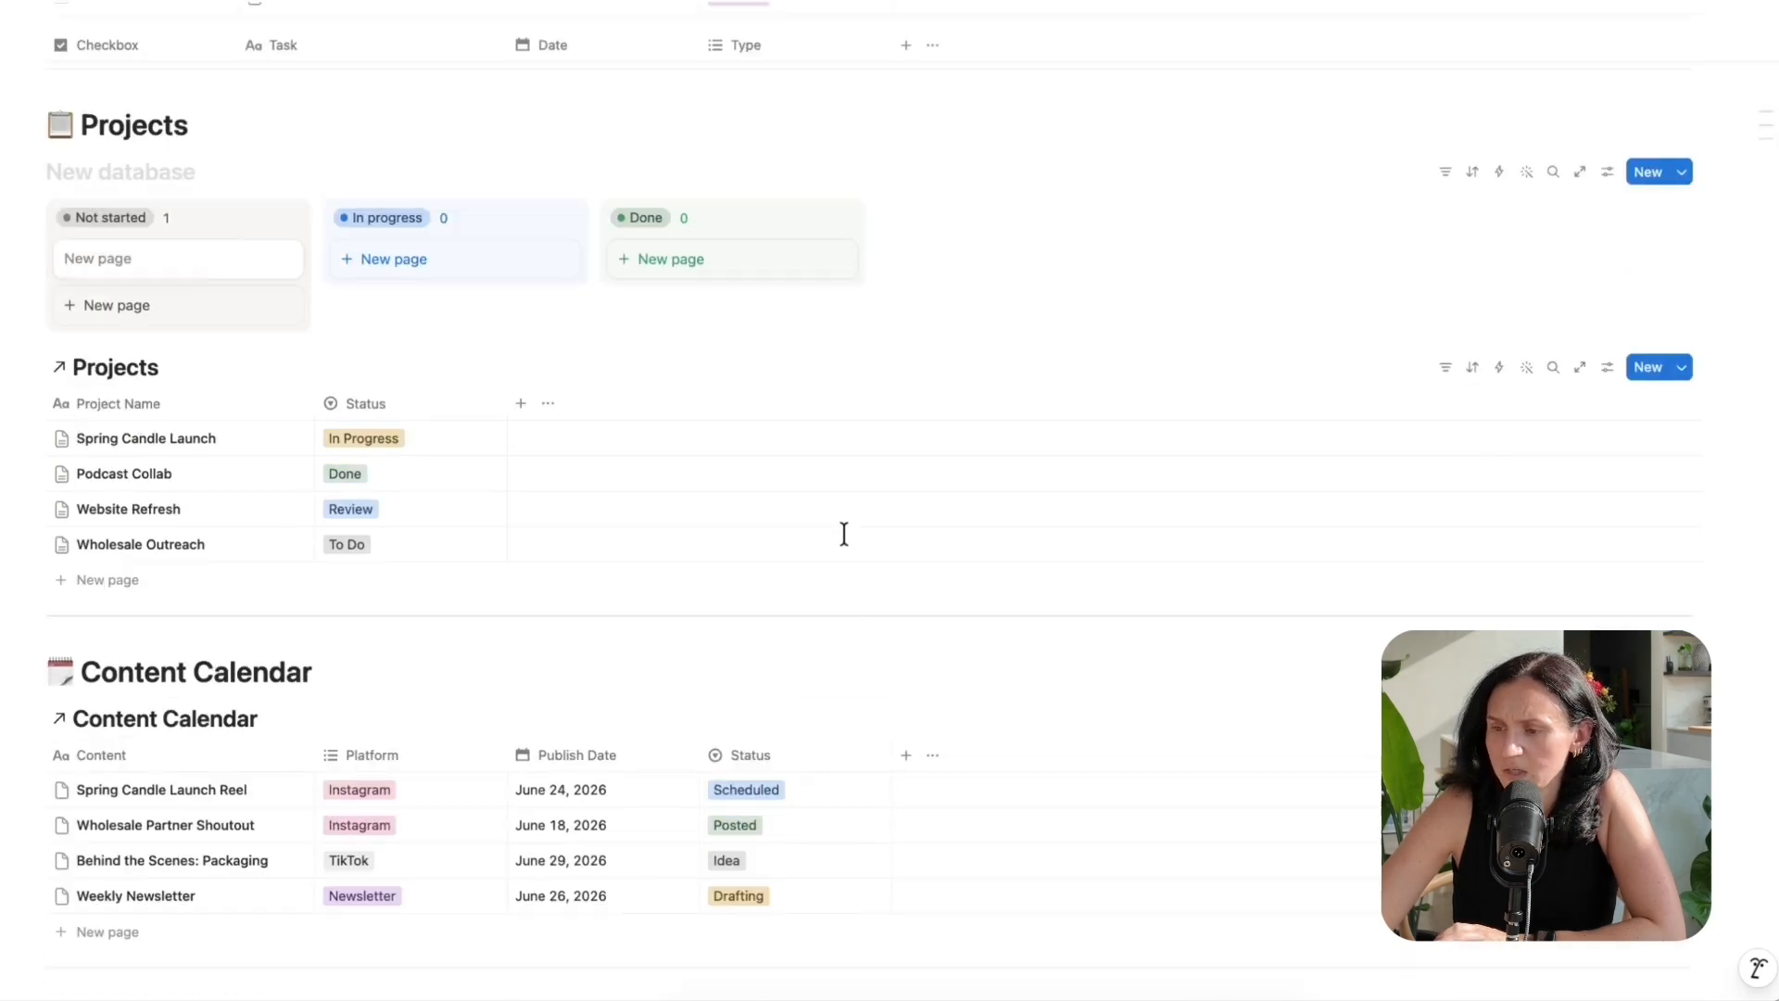
pyautogui.scroll(3, 844, 533)
pyautogui.scroll(-4, 957, 572)
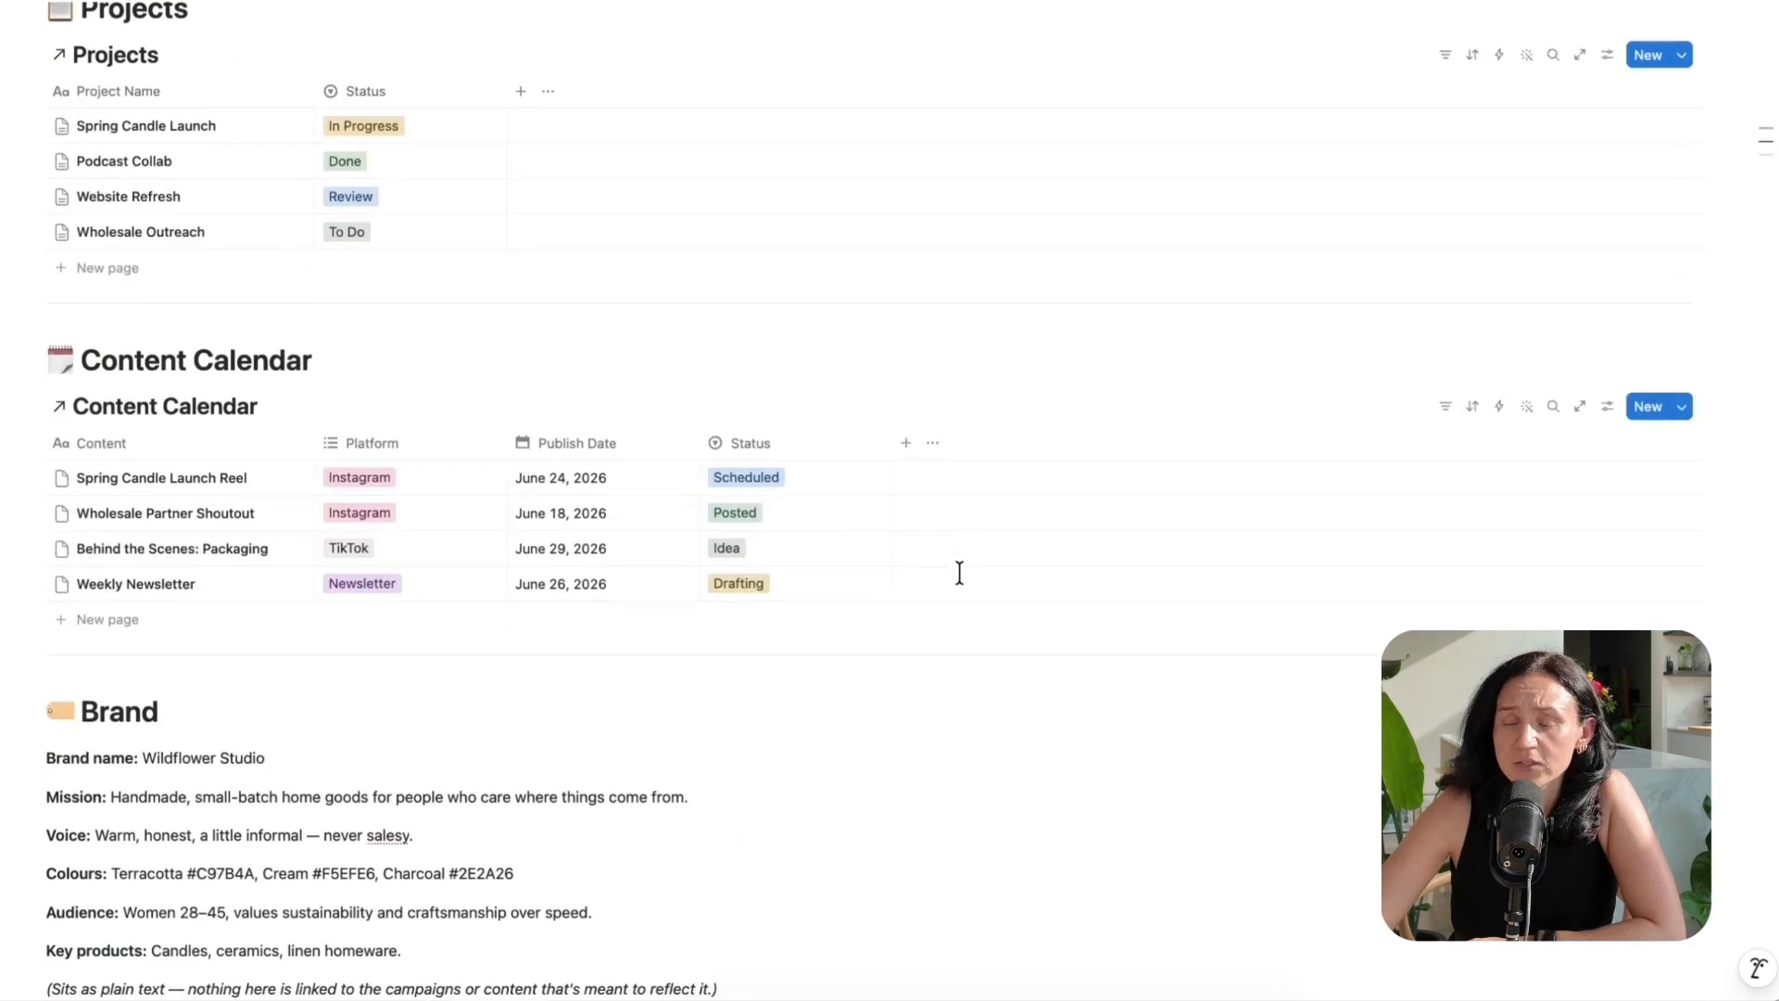
pyautogui.scroll(2, 959, 573)
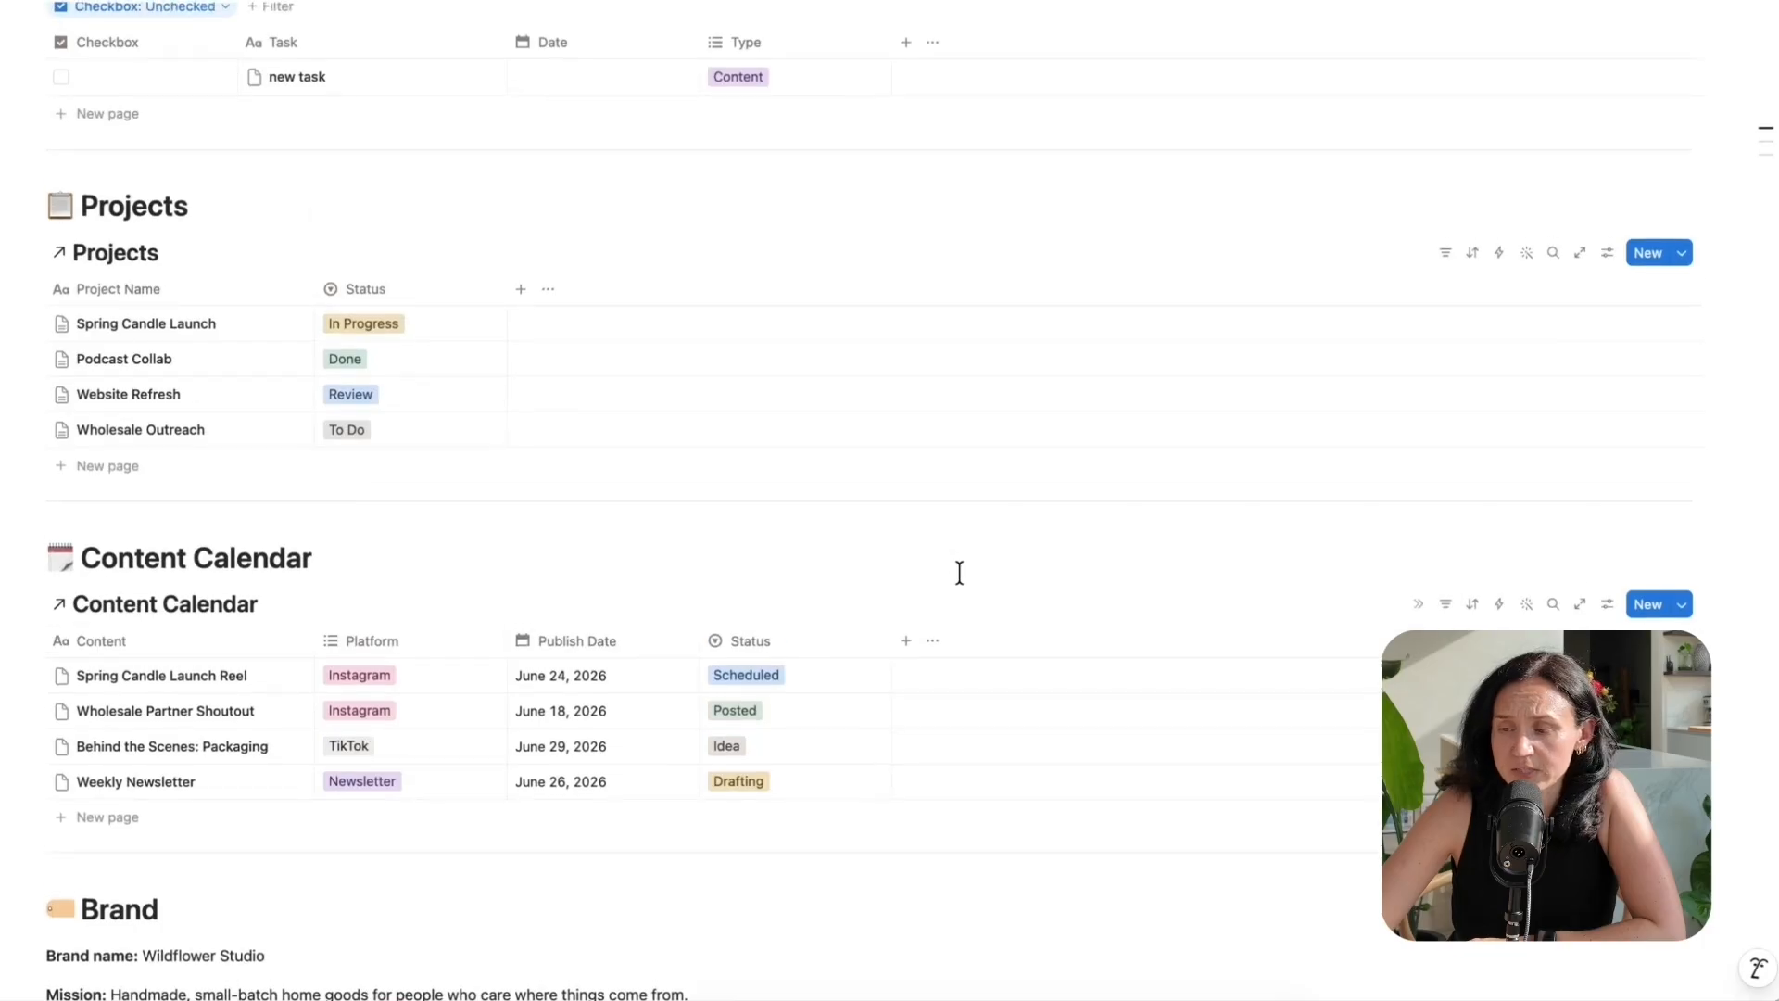
# - Add a two-way relation property from the Task List database to Content Calendar
pyautogui.scroll(1, 505, 590)
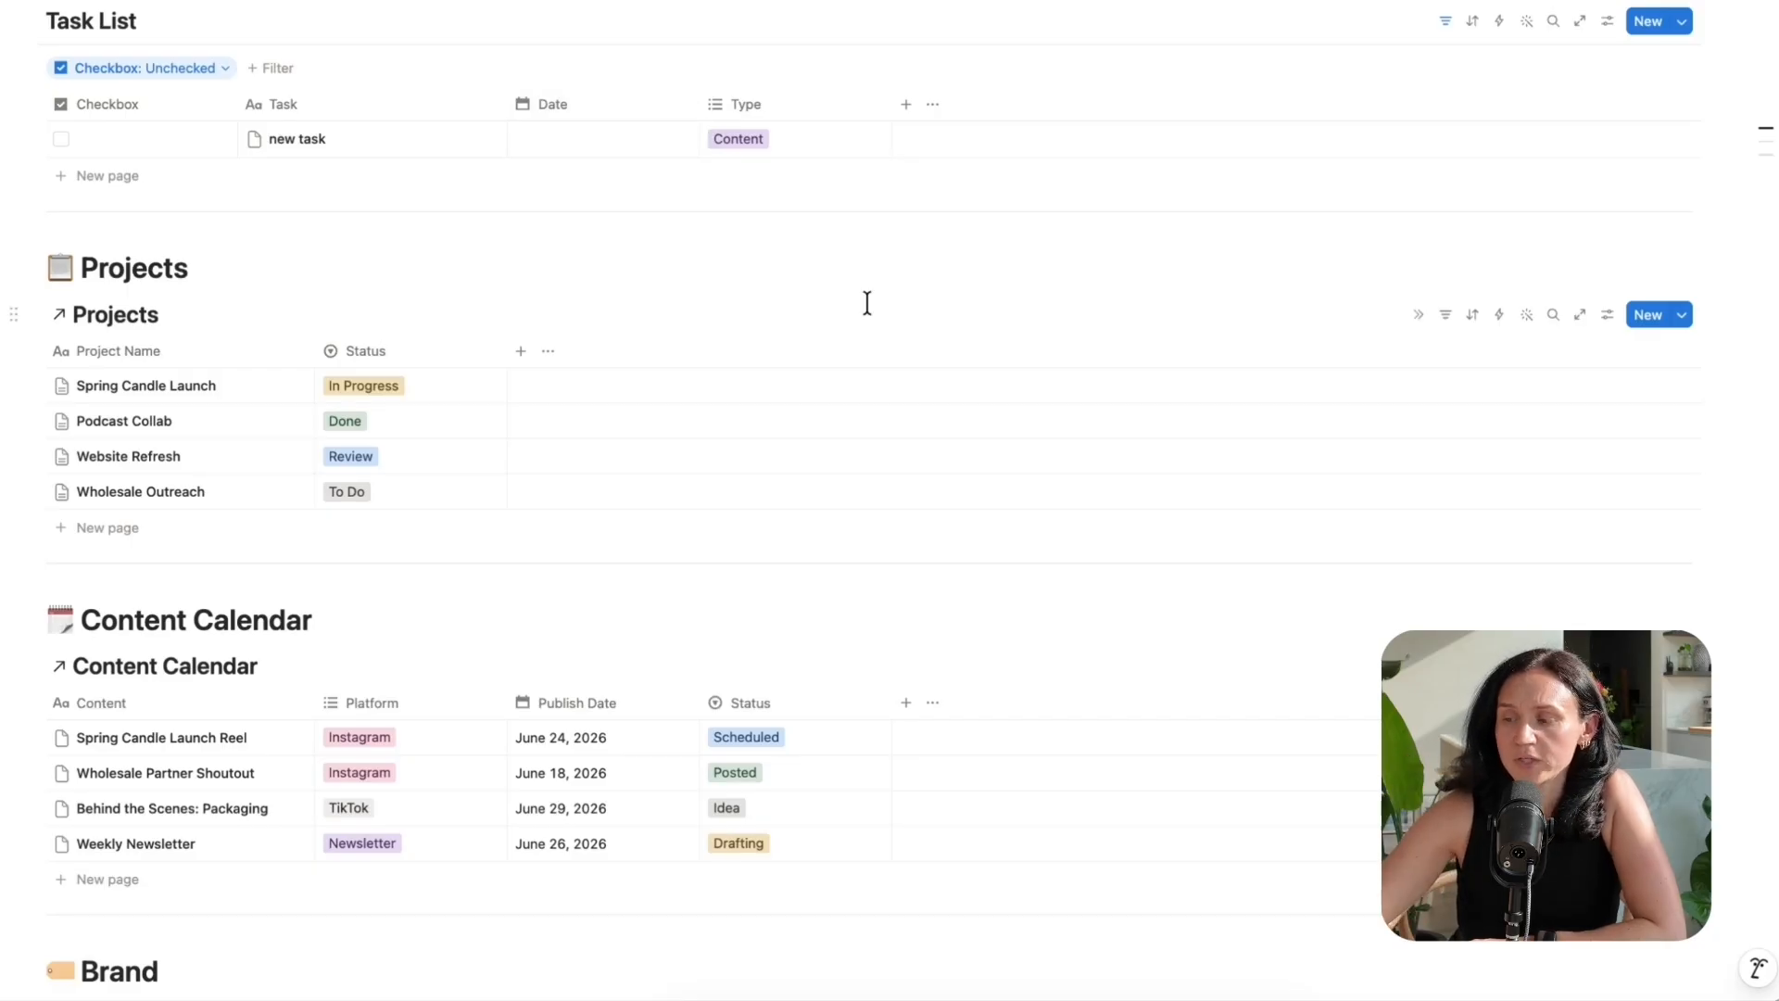
pyautogui.click(907, 106)
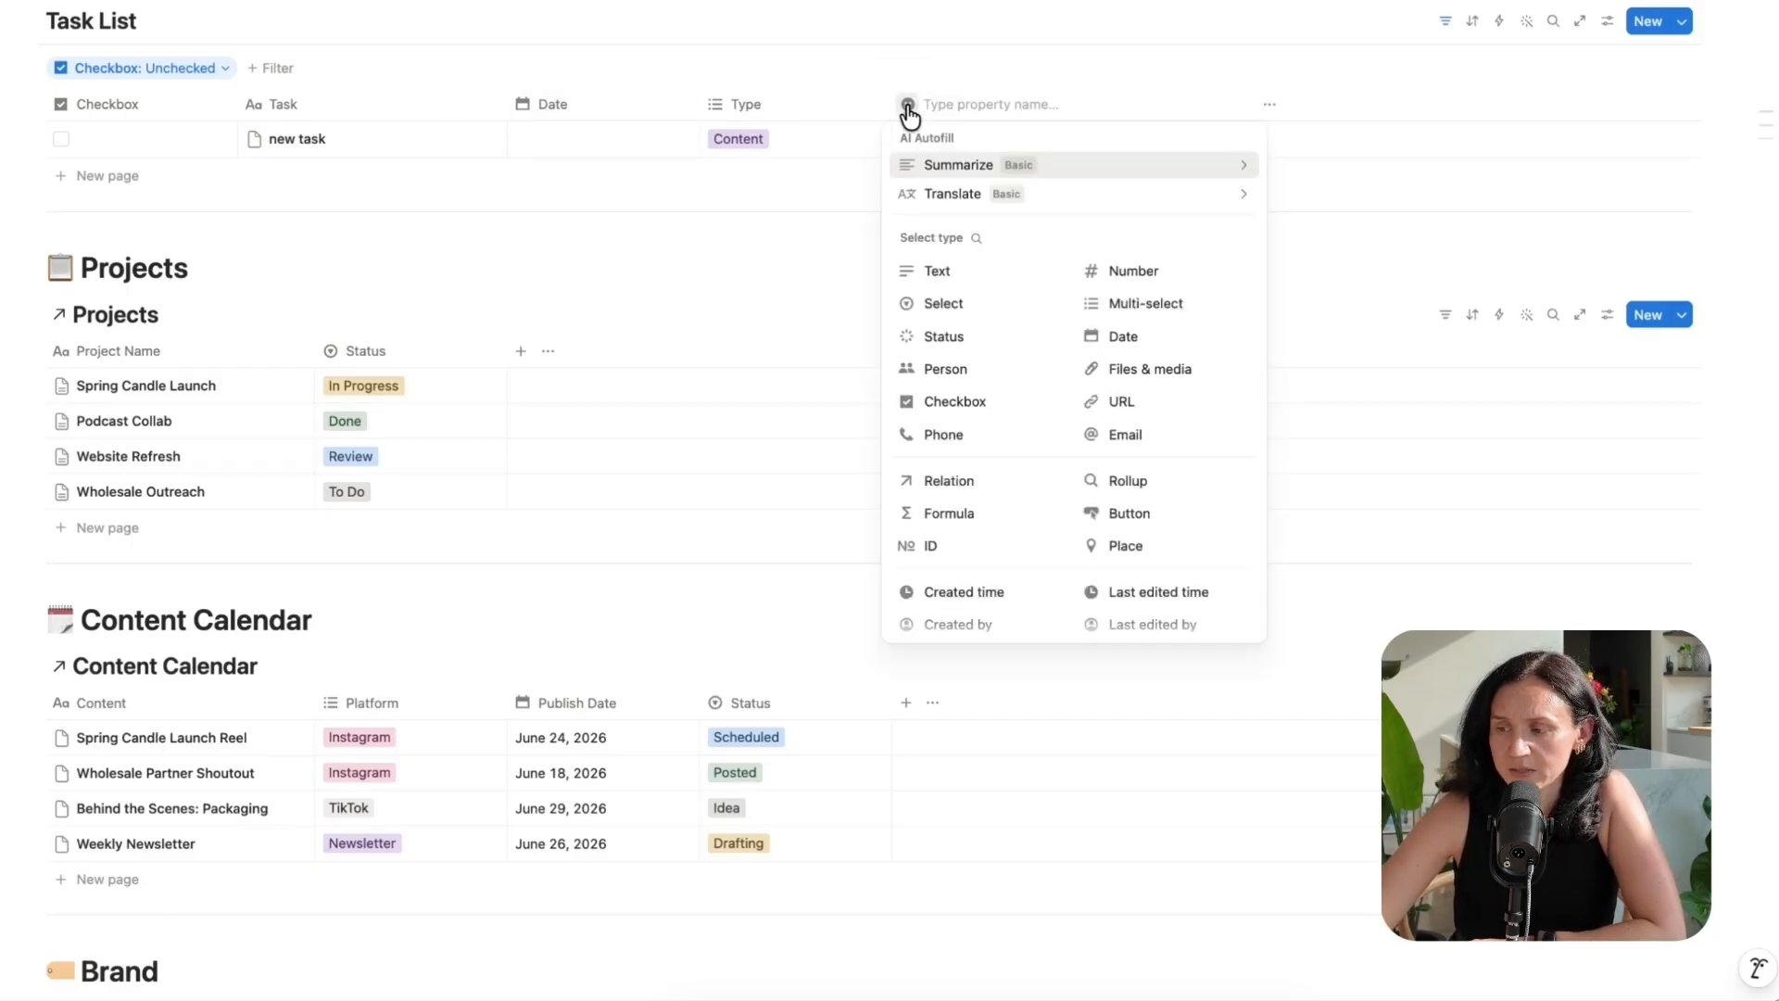
pyautogui.click(957, 478)
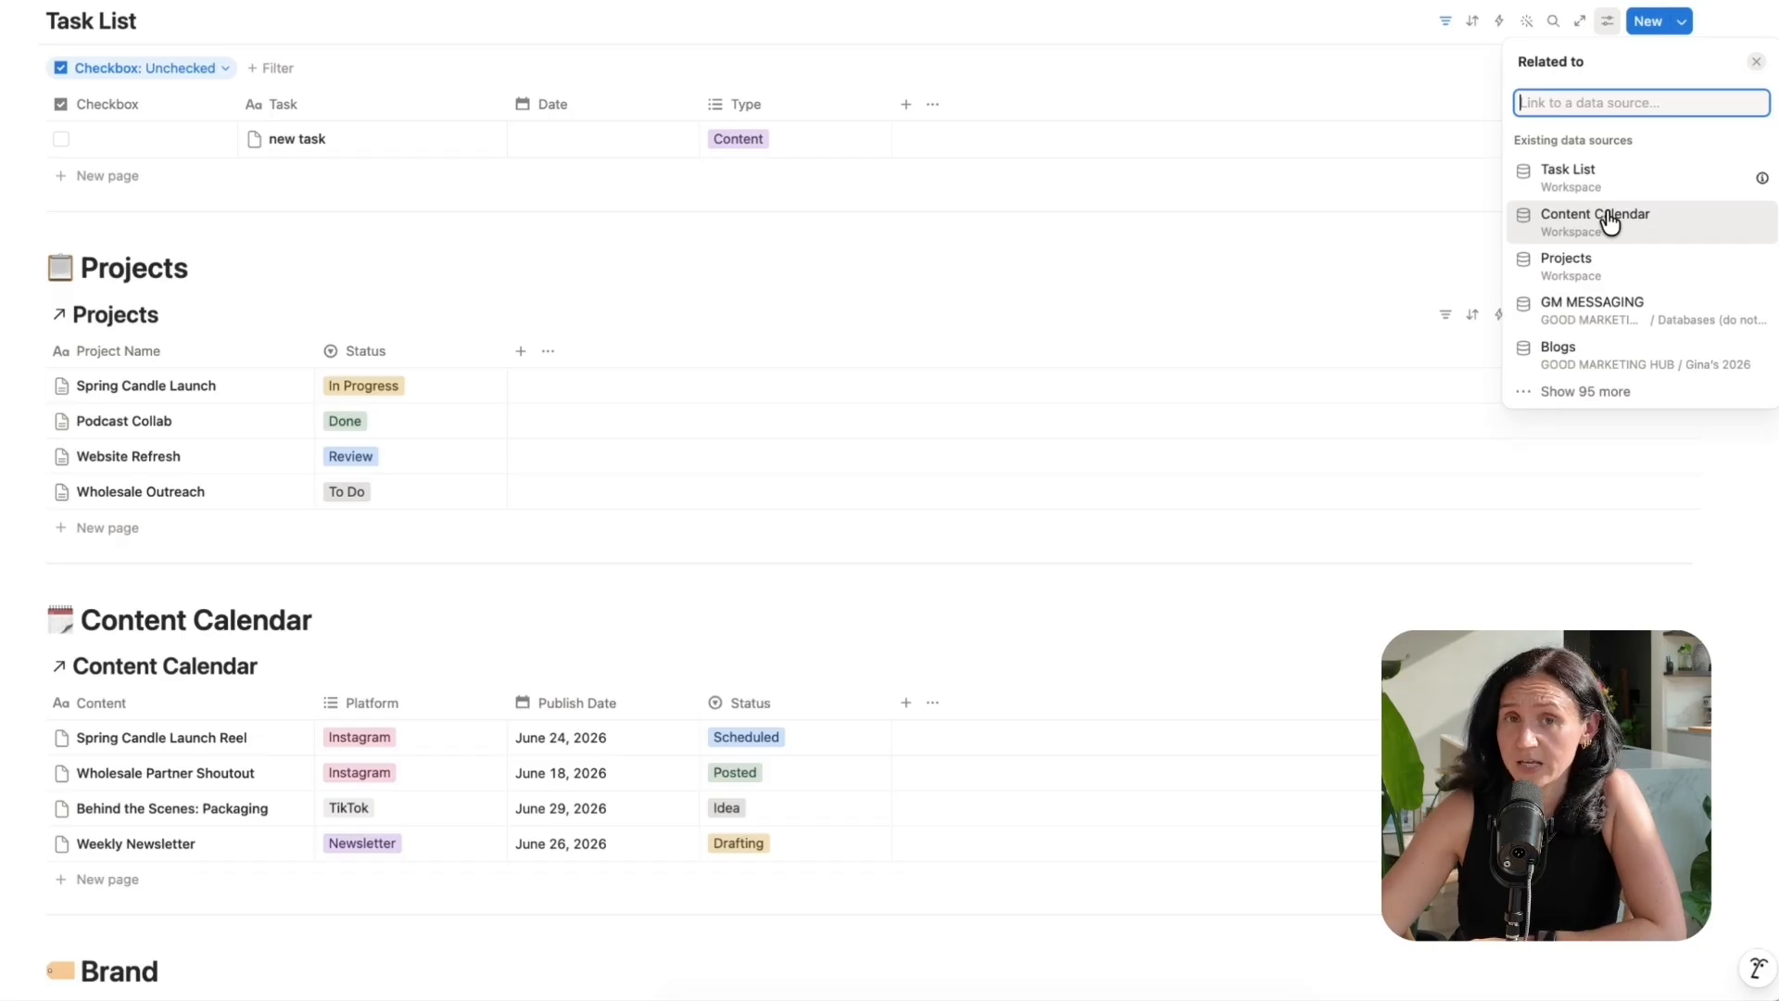
pyautogui.click(1609, 222)
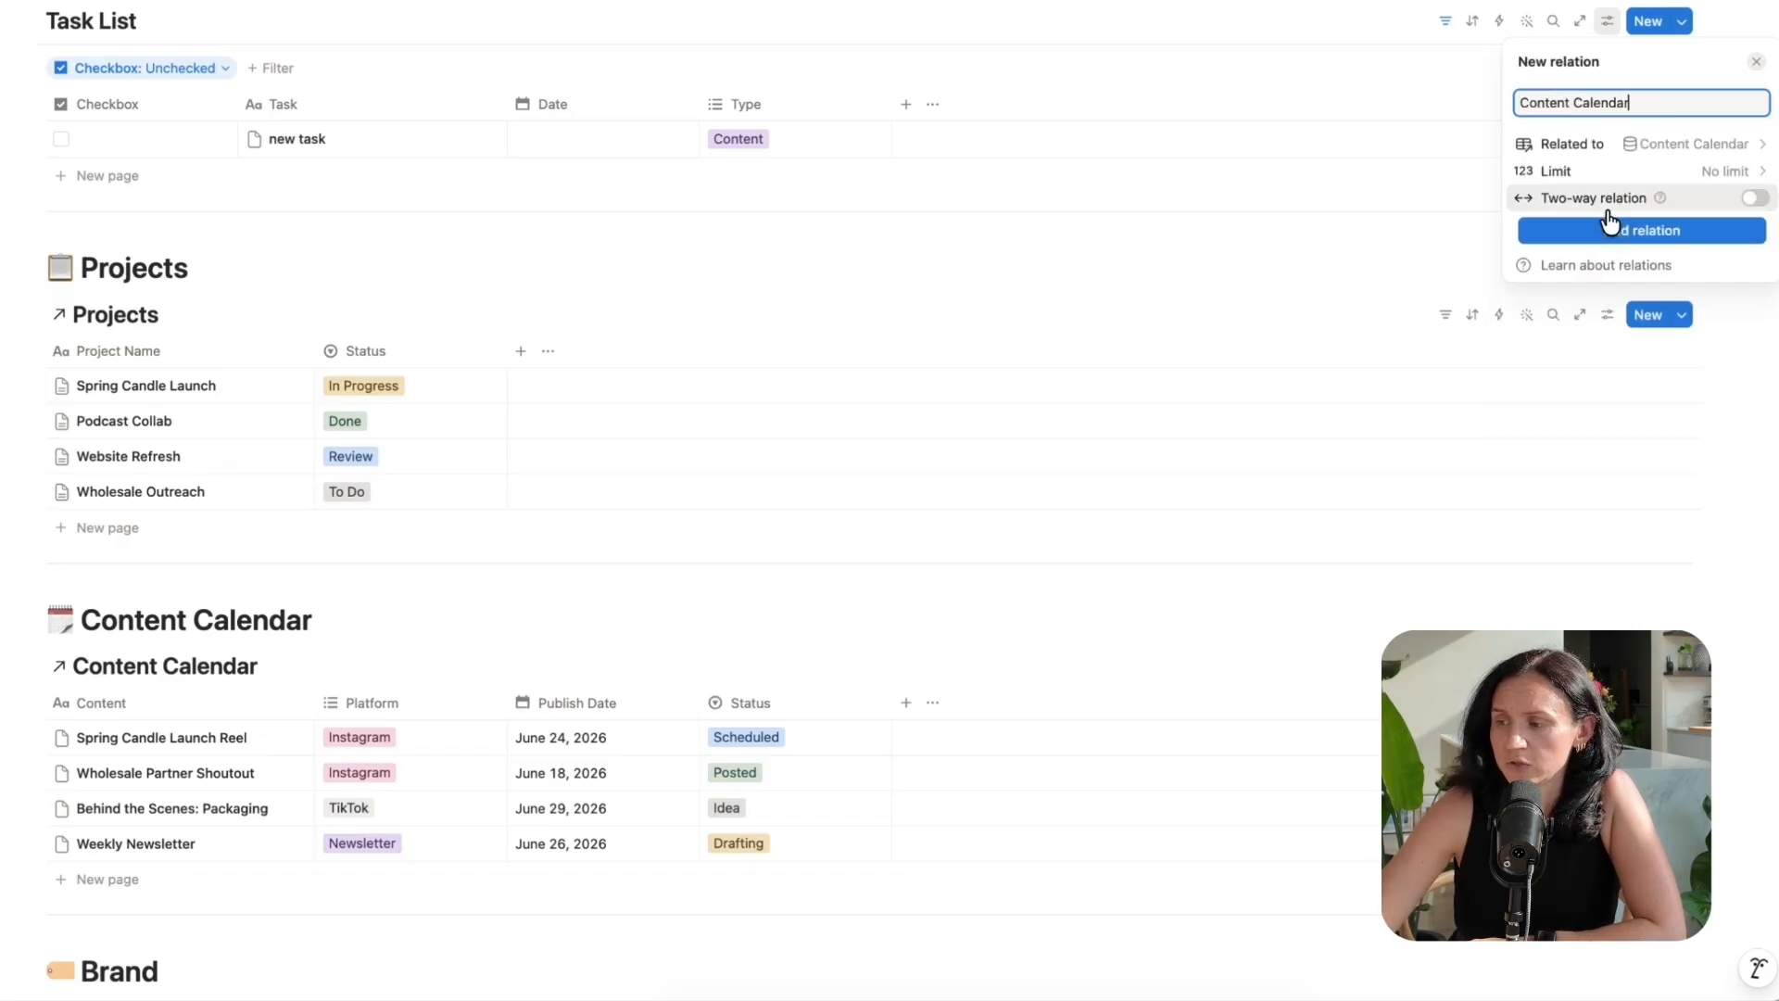
pyautogui.click(1765, 199)
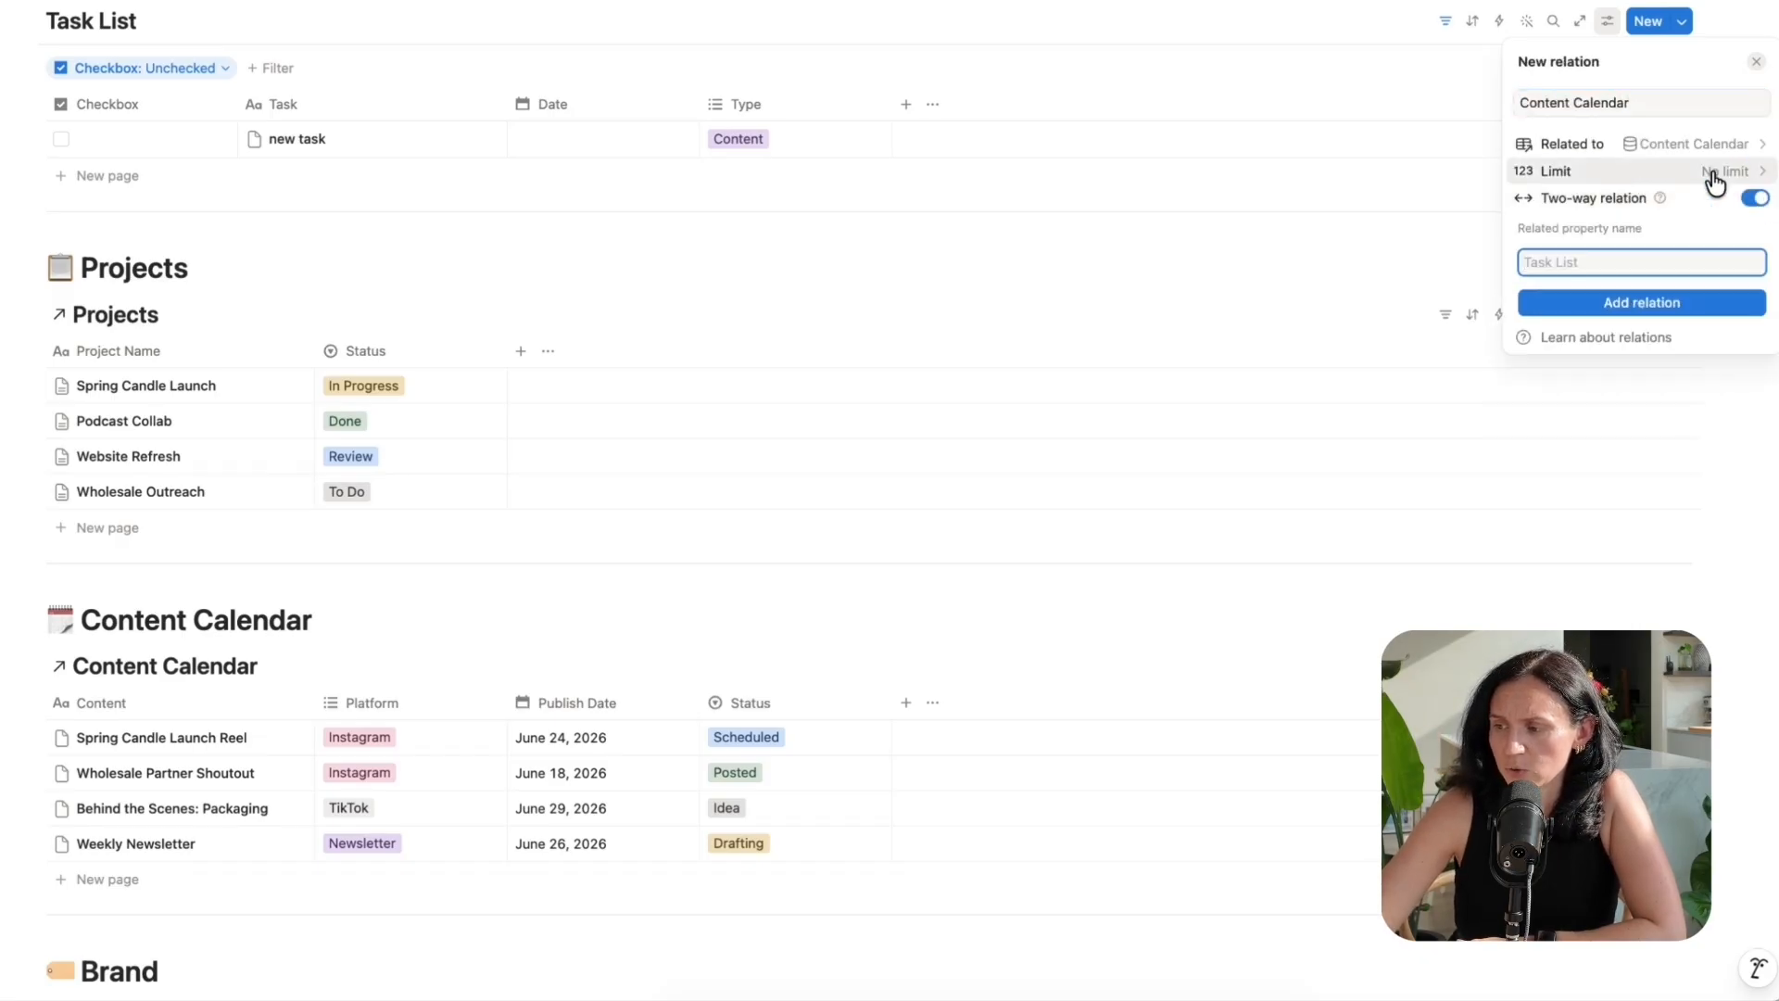
pyautogui.click(1645, 304)
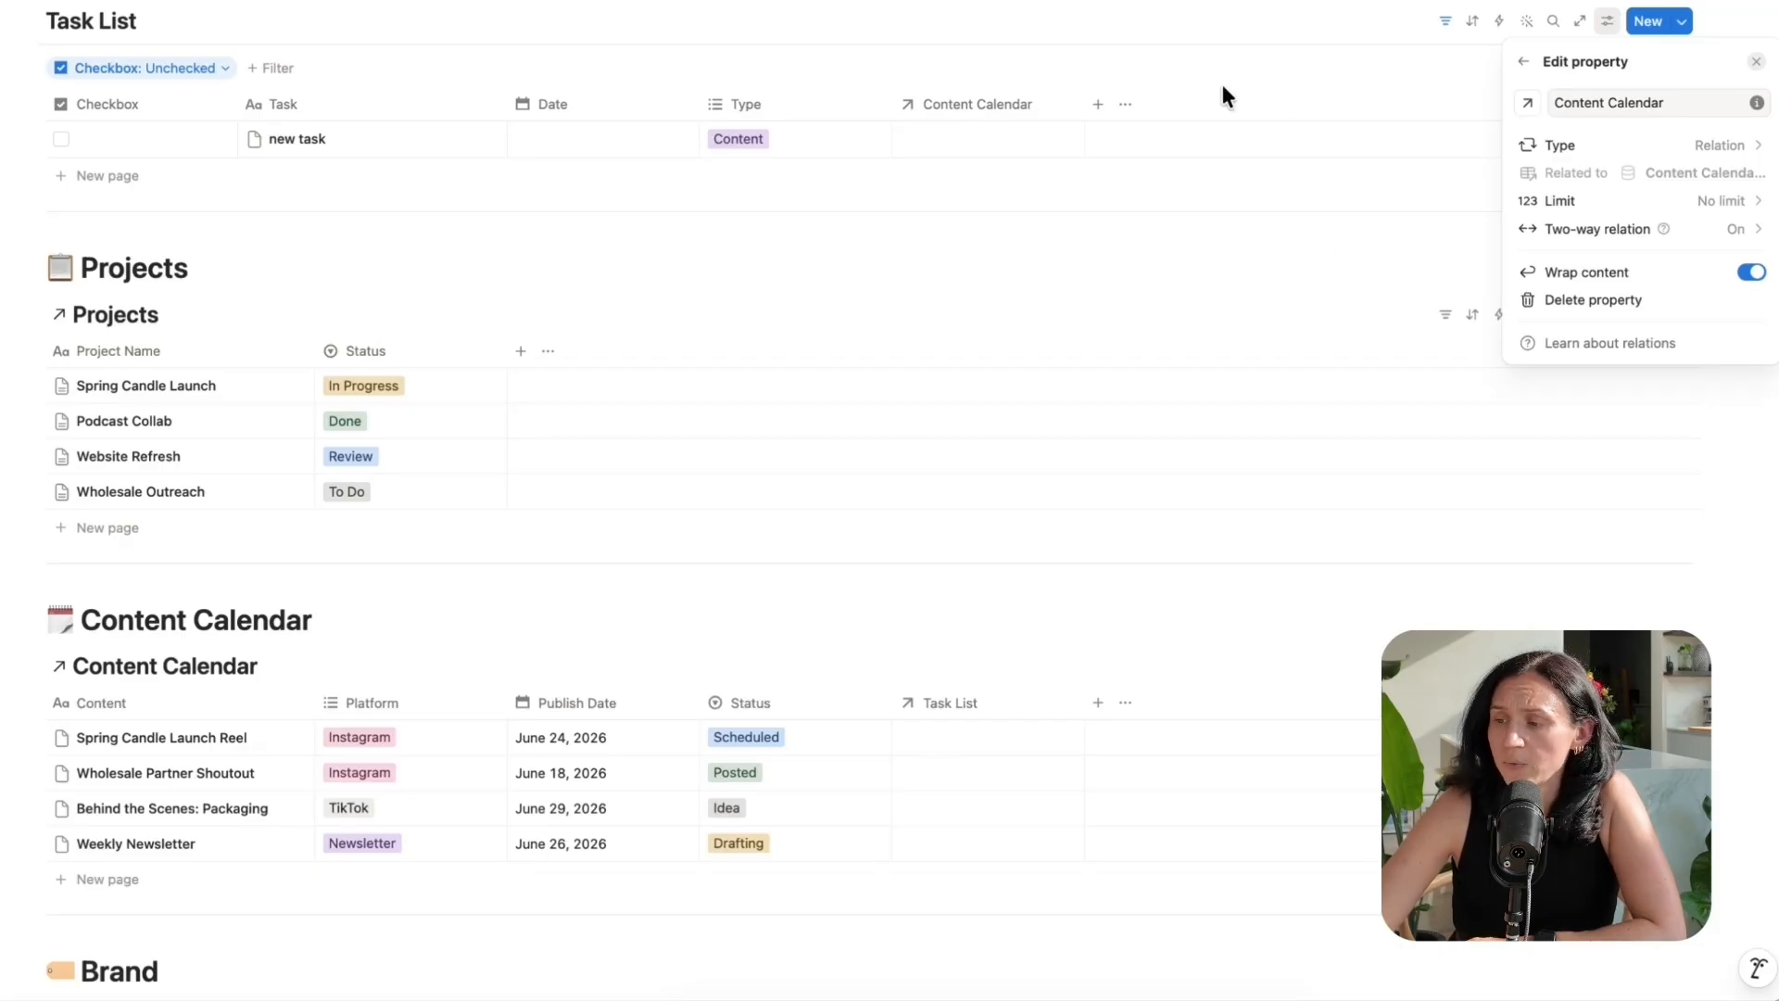
# - Add a two-way relation property from the Task List database to Projects
pyautogui.click(1099, 108)
pyautogui.click(1100, 110)
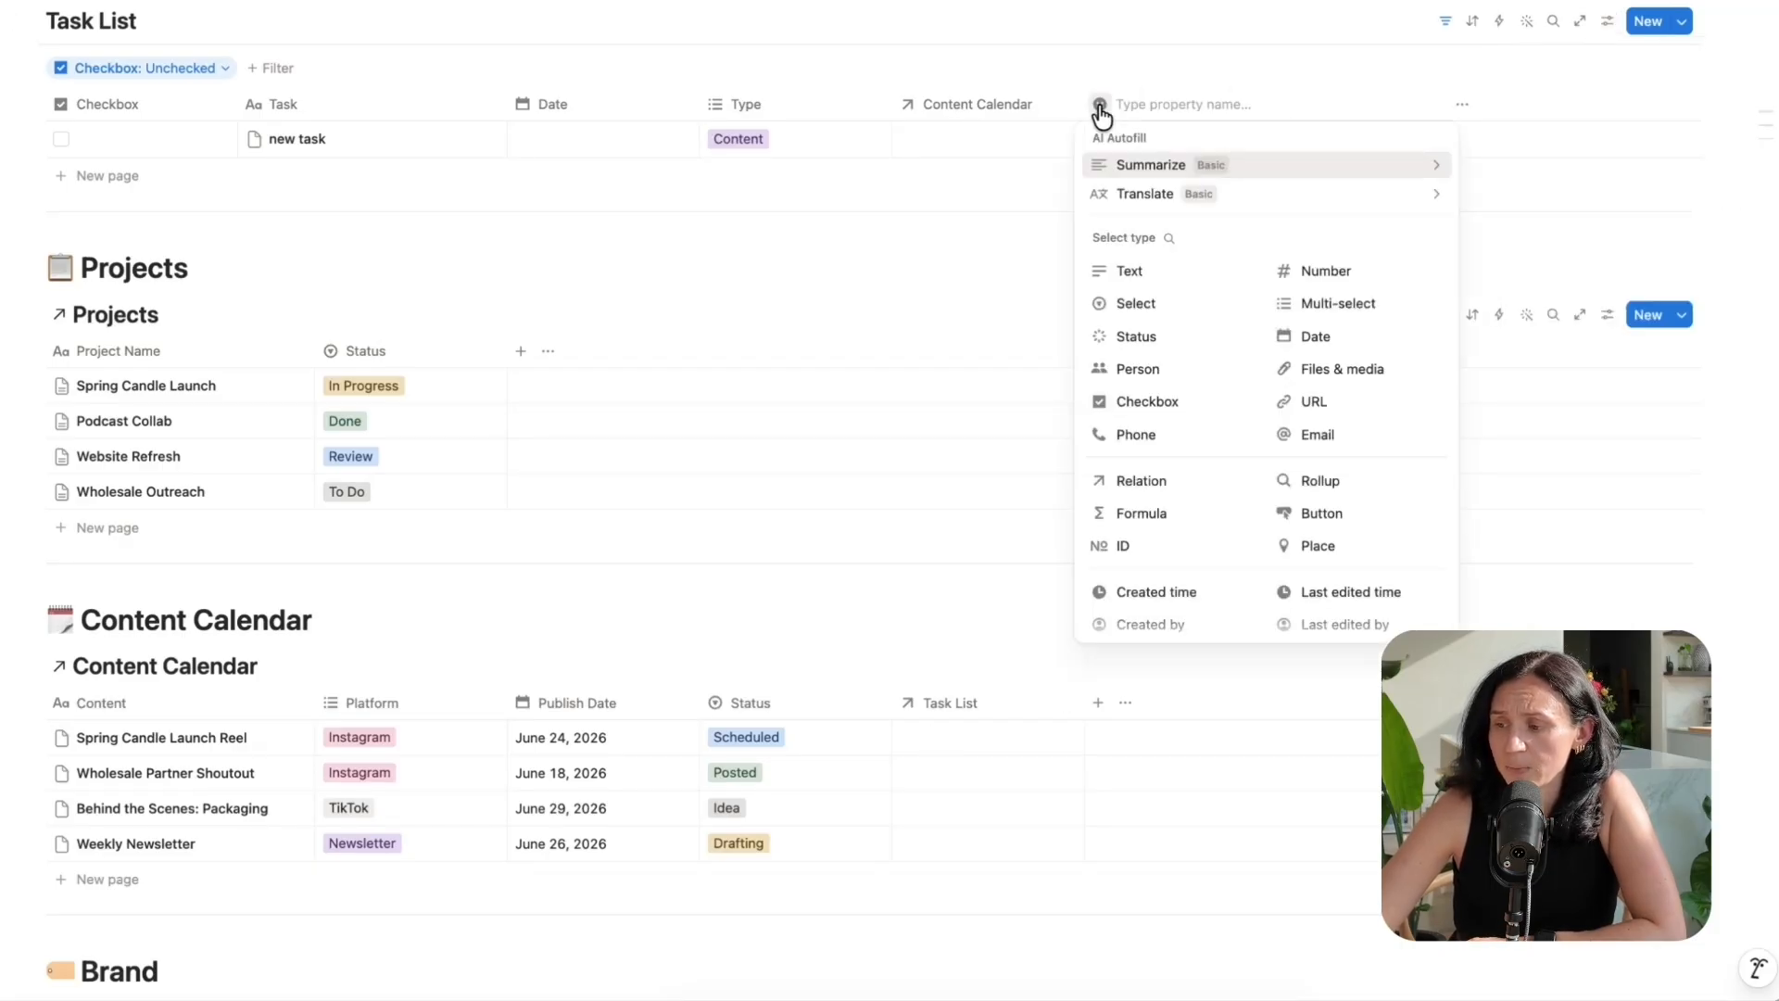
pyautogui.click(1129, 479)
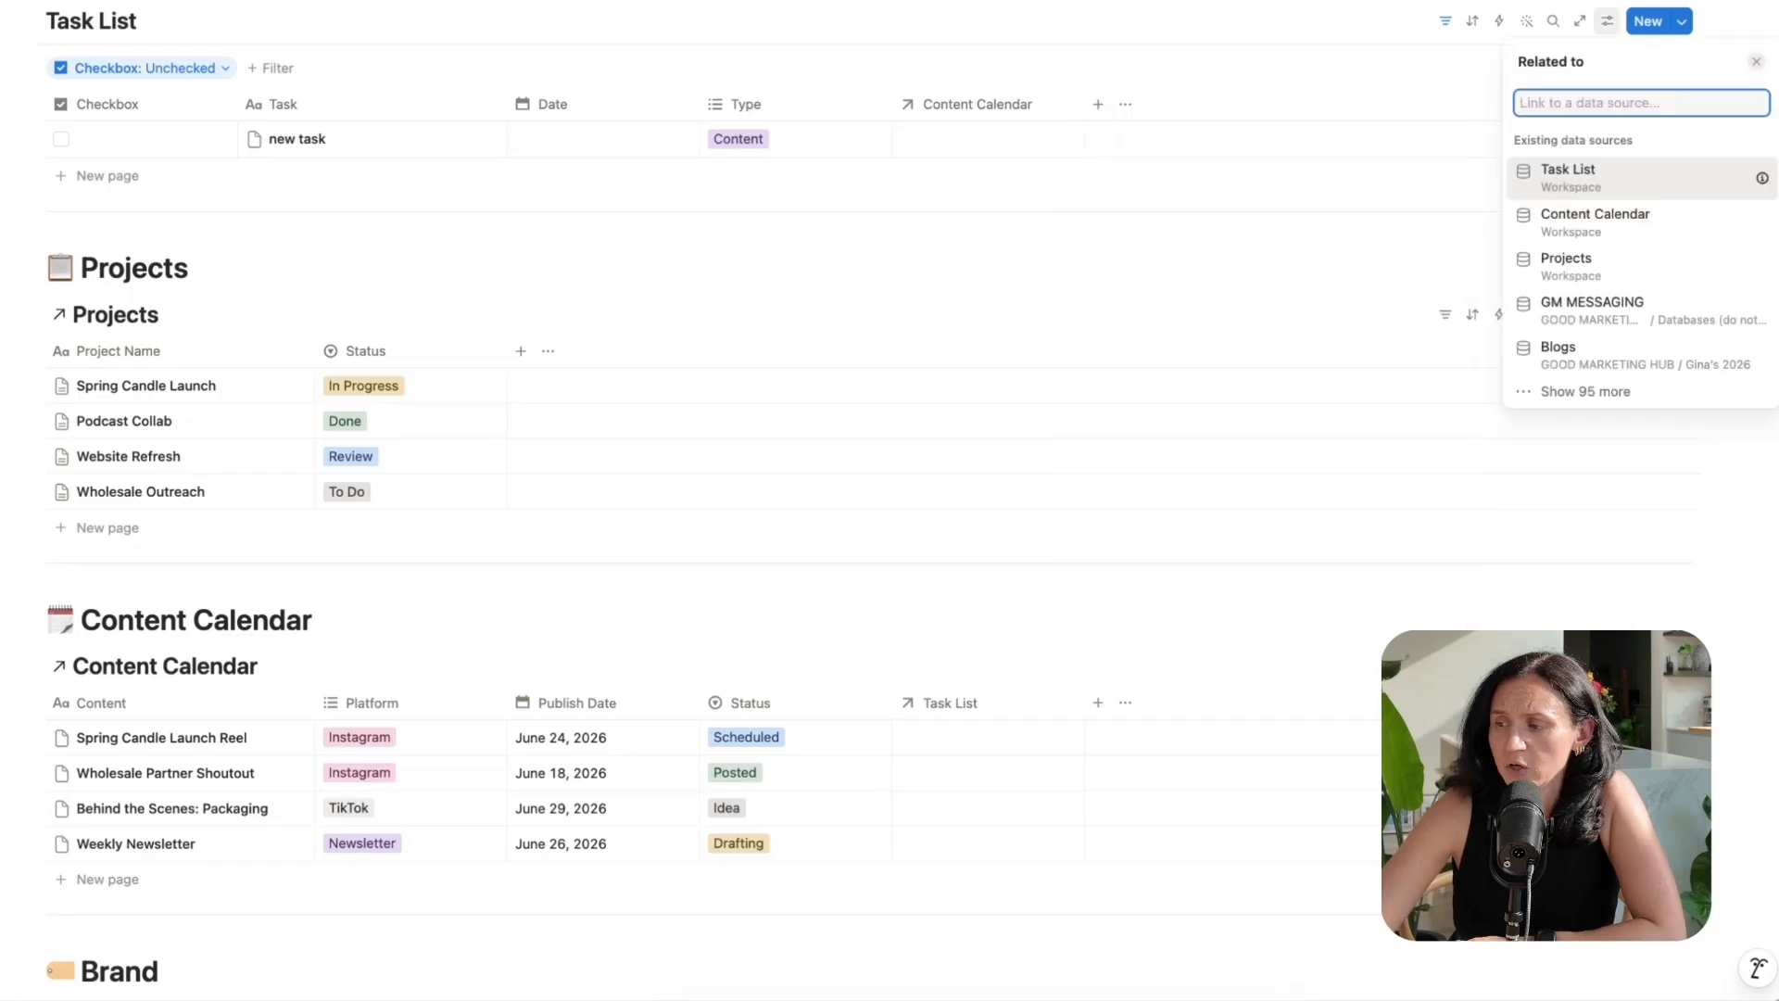
pyautogui.click(1596, 267)
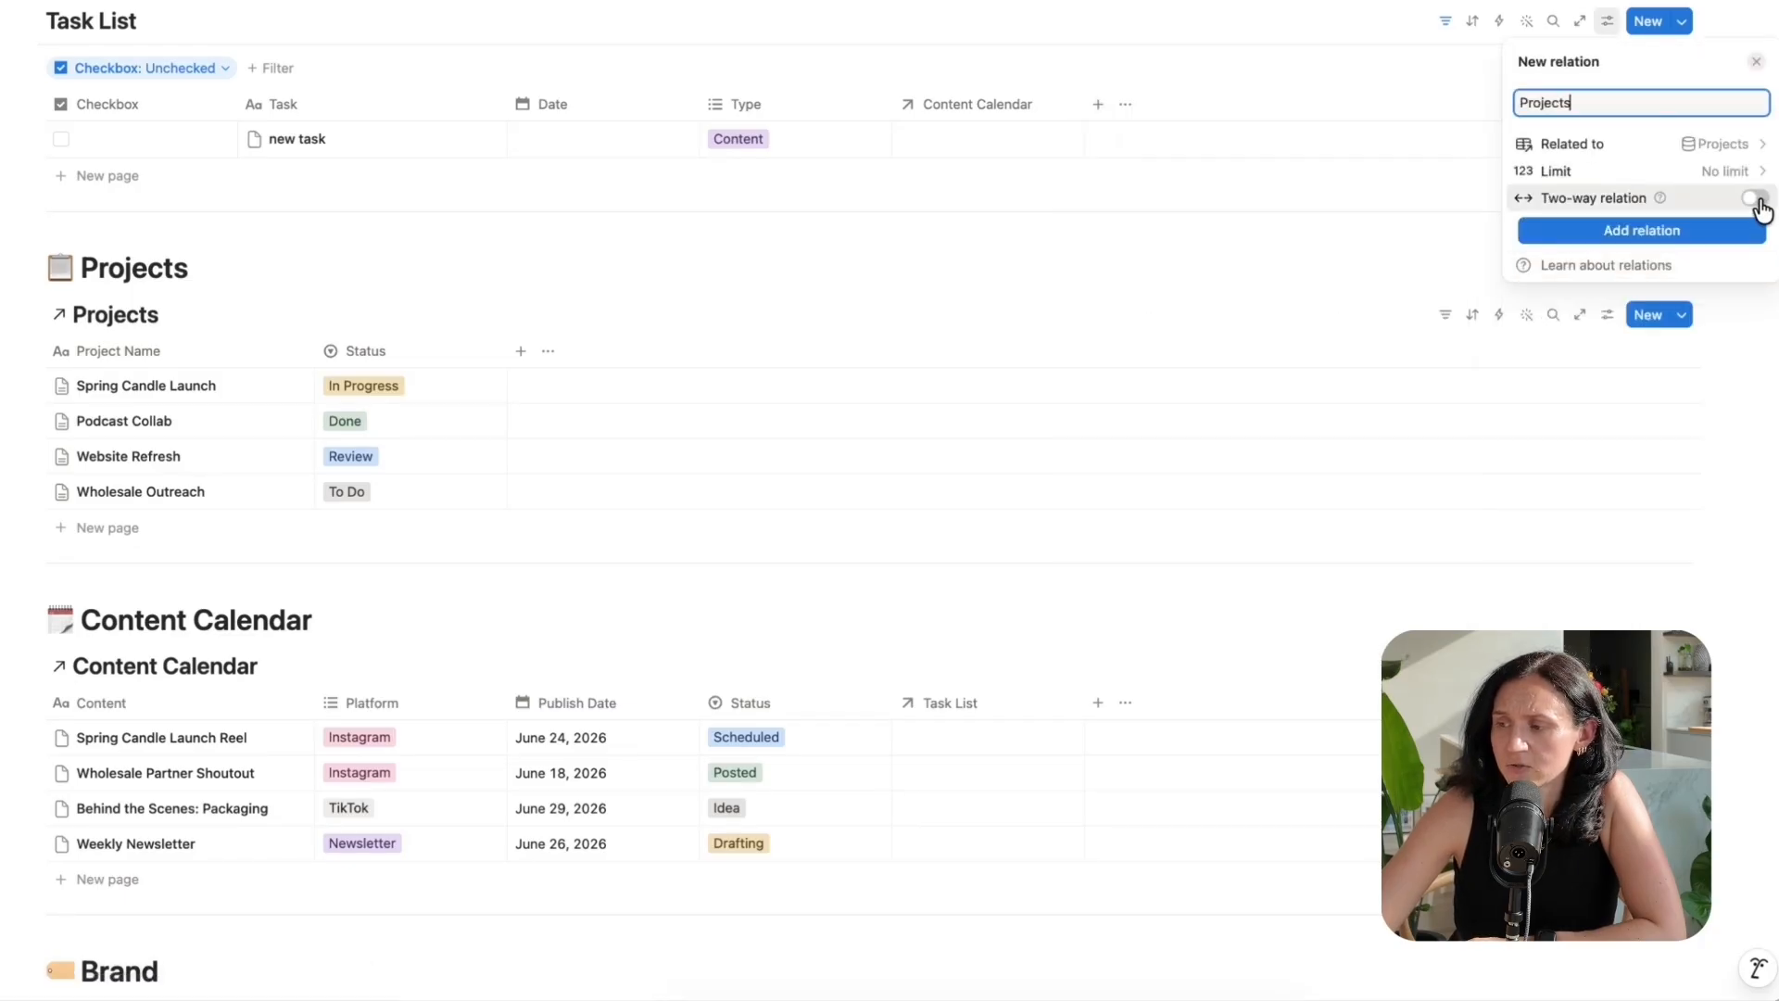
pyautogui.click(1753, 198)
pyautogui.click(1658, 303)
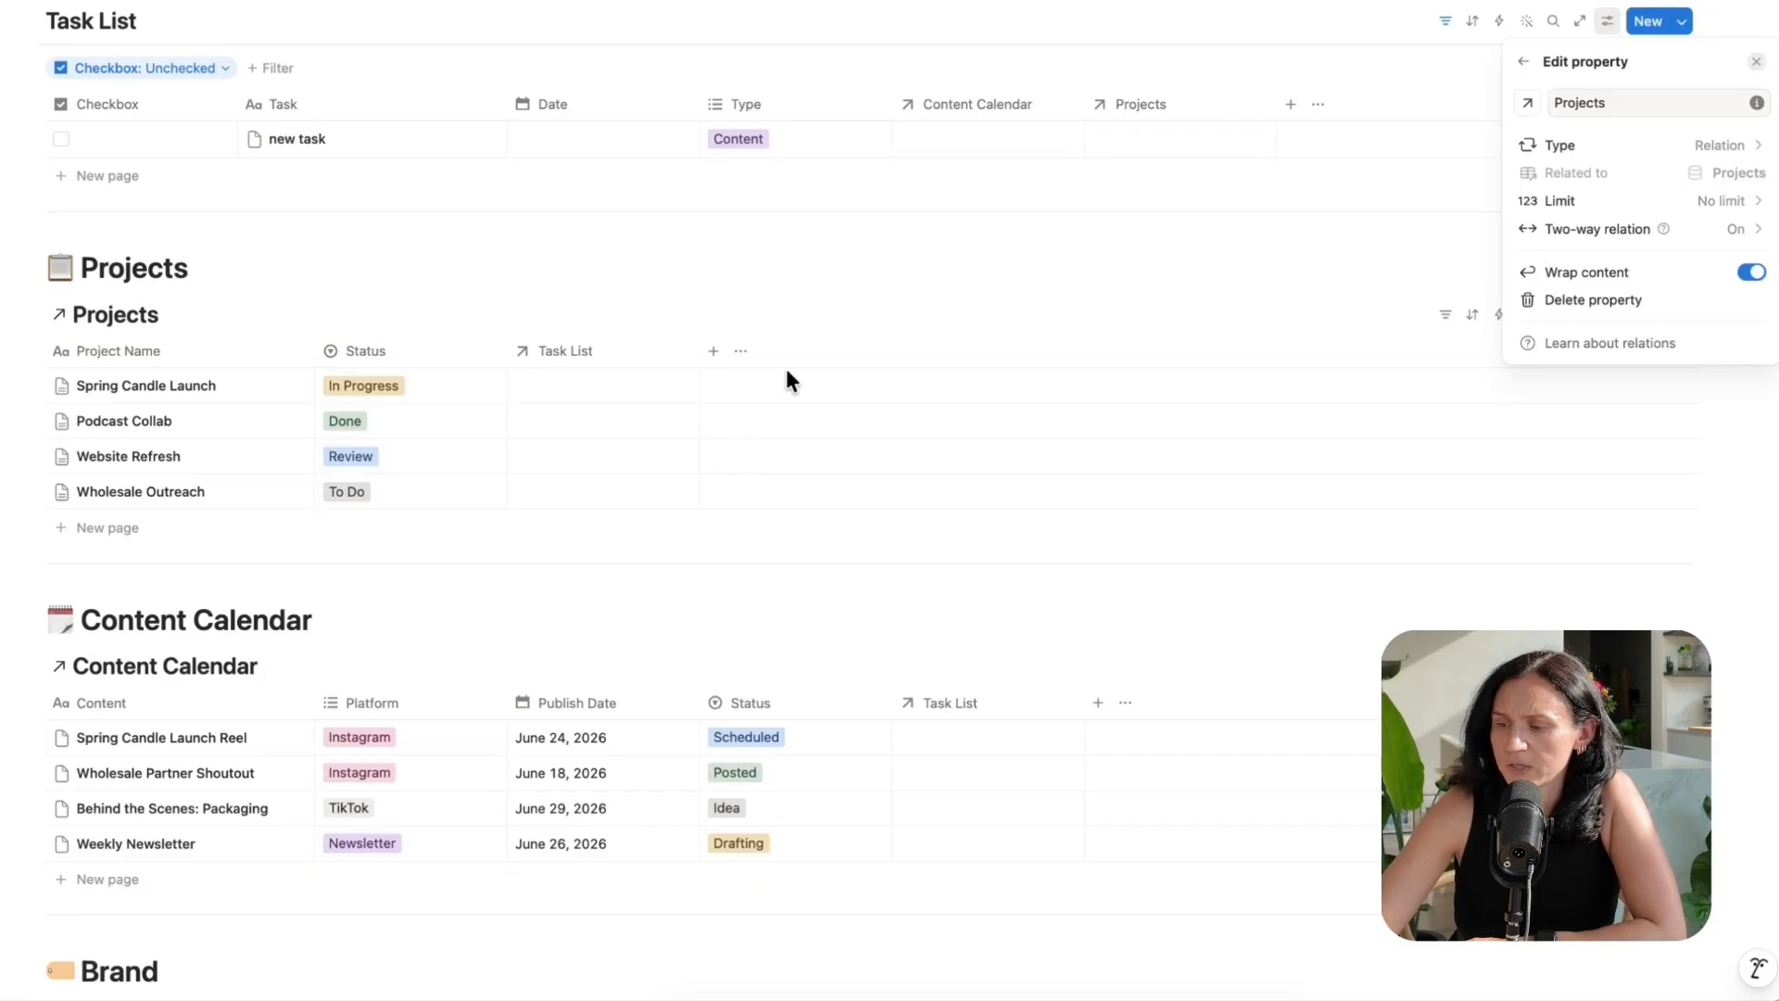
# - Add a two-way relation property from the Projects database to Content Calendar
pyautogui.click(715, 352)
pyautogui.click(716, 352)
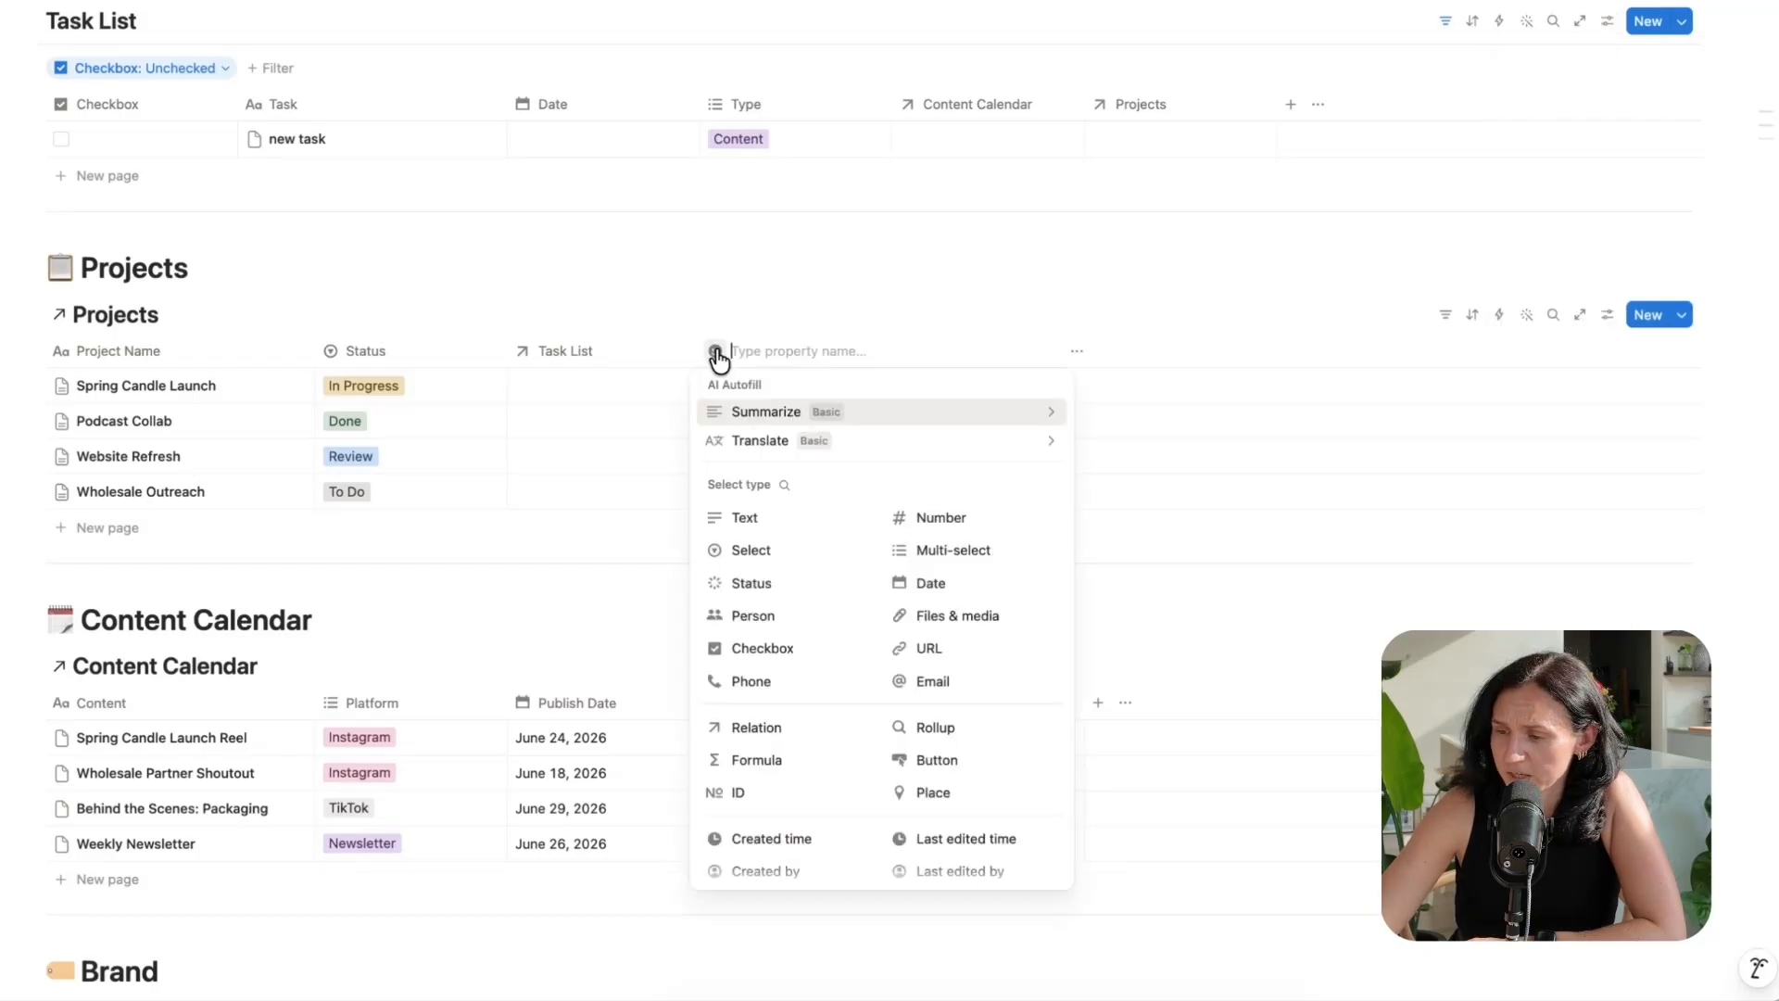
pyautogui.click(756, 727)
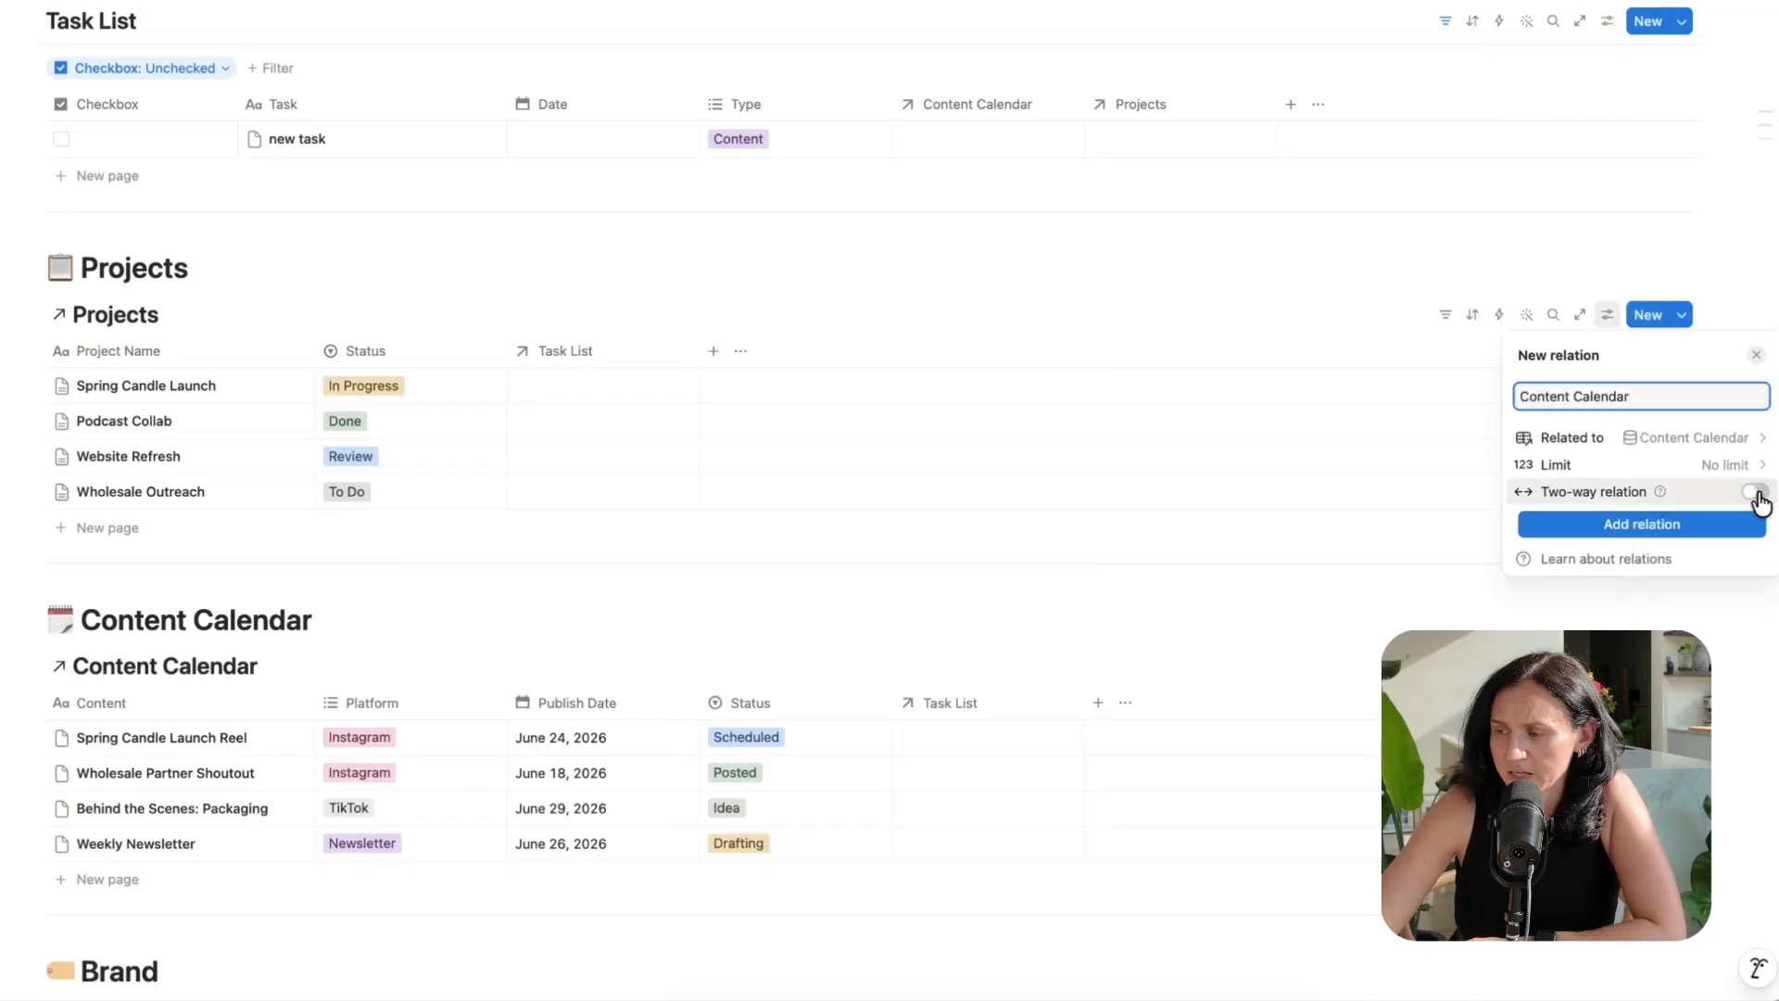
pyautogui.click(1752, 492)
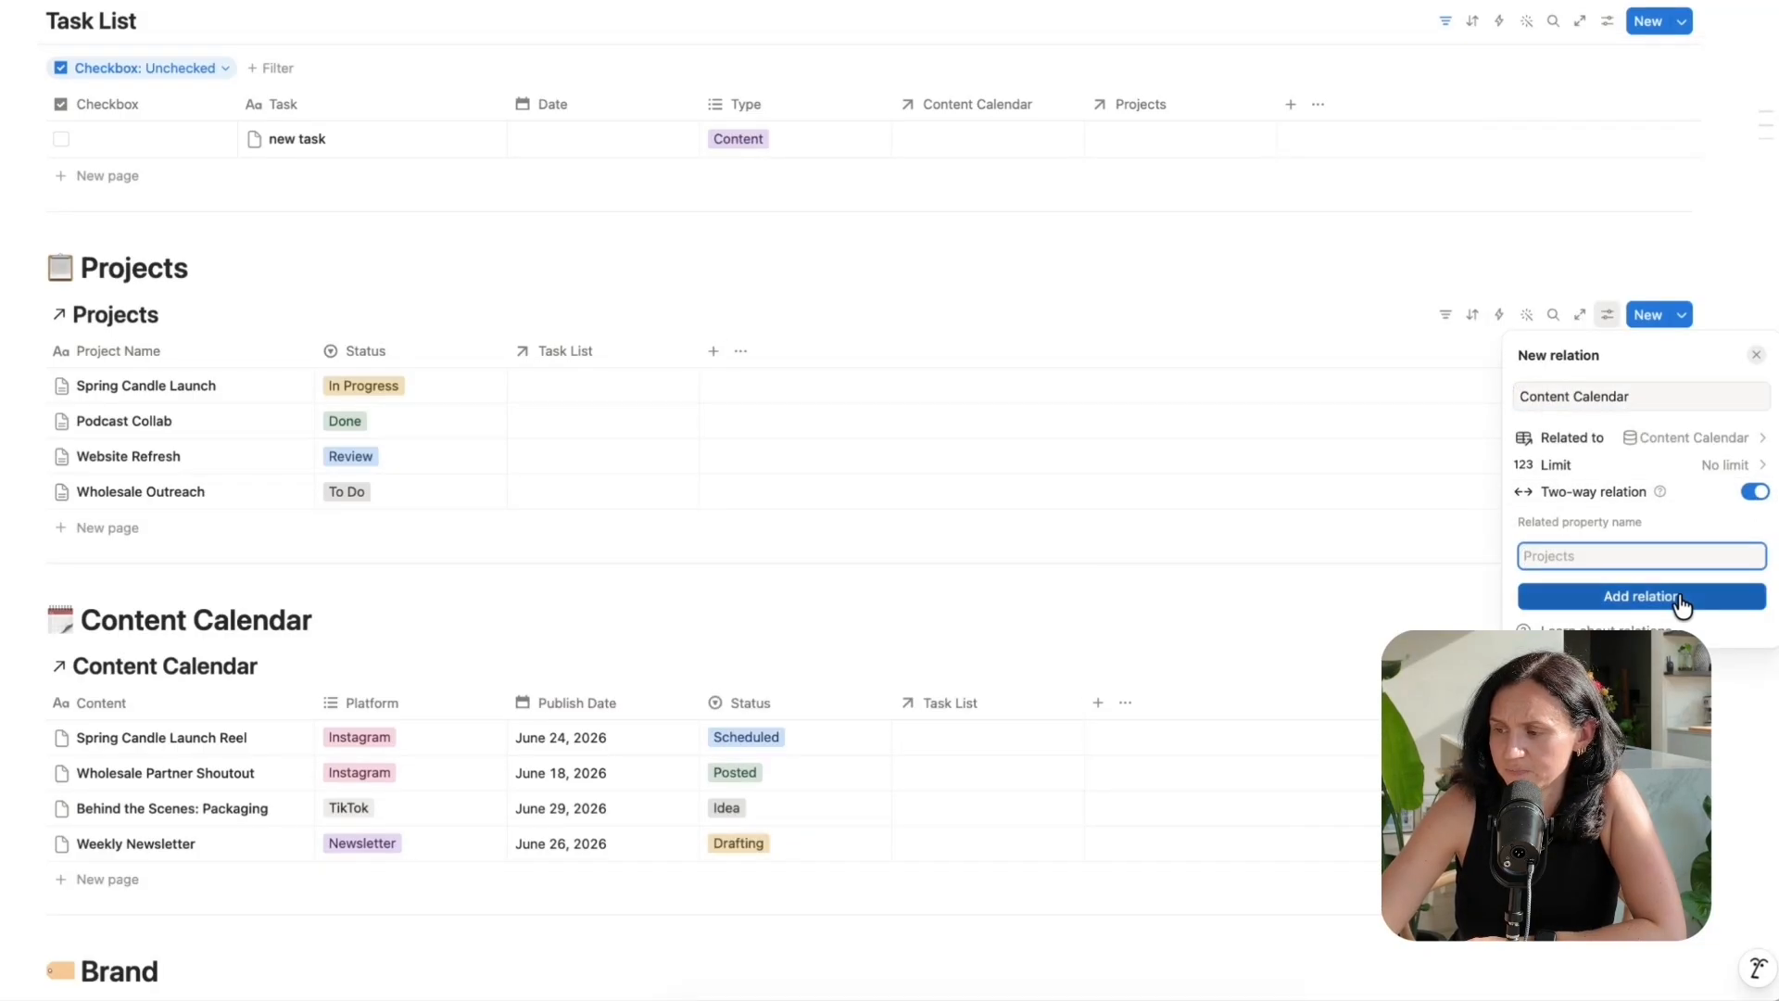
pyautogui.click(1684, 595)
pyautogui.click(1092, 266)
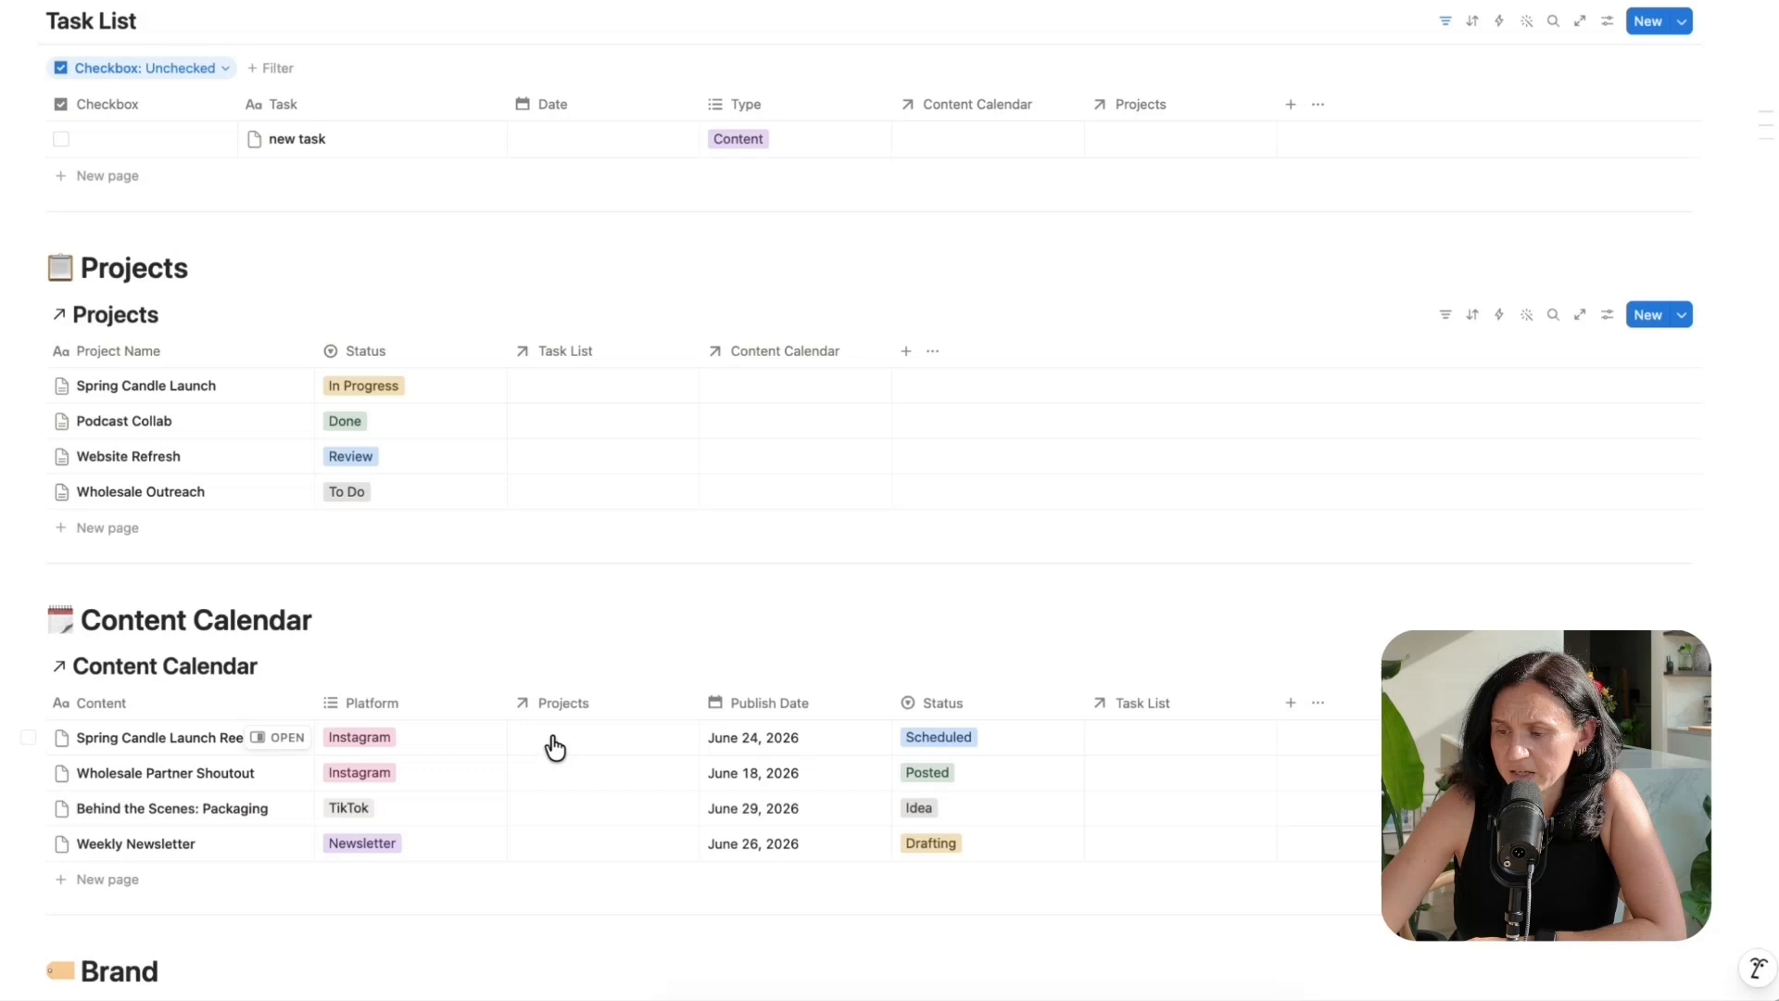
# - Relate the Spring Candle Launch Reel entry in Content Calendar to the Spring Candle Launch project
pyautogui.click(553, 741)
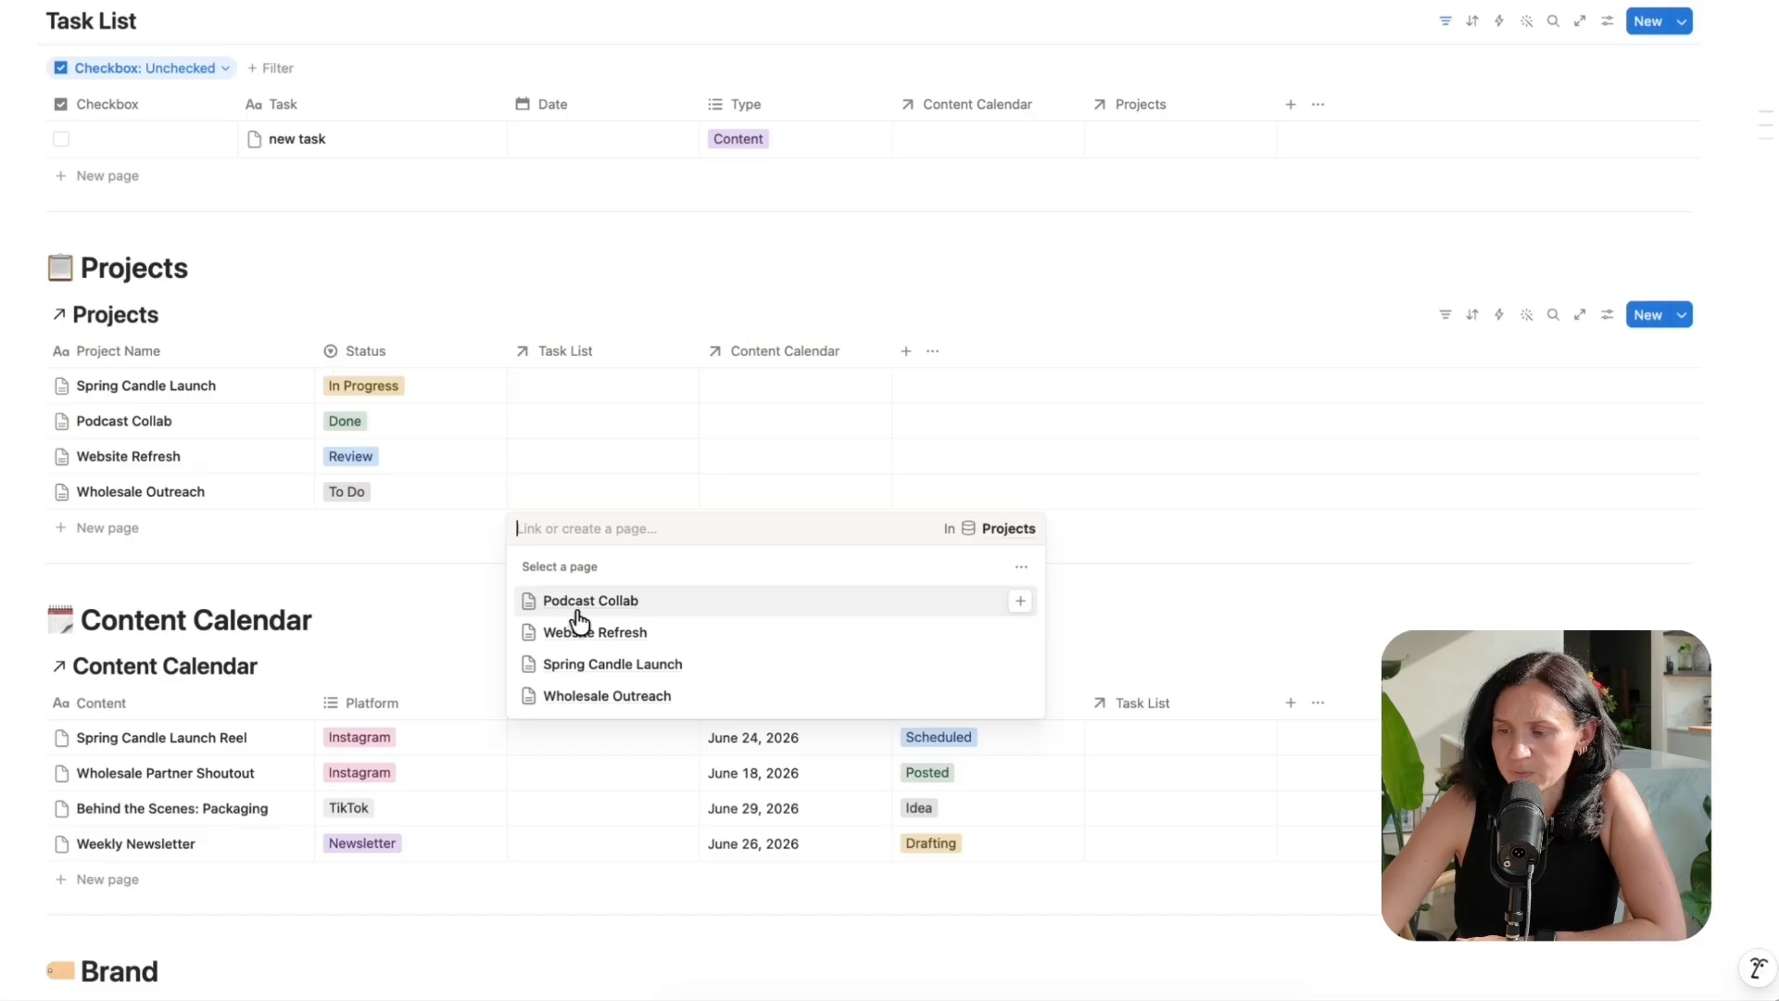
pyautogui.press('Escape')
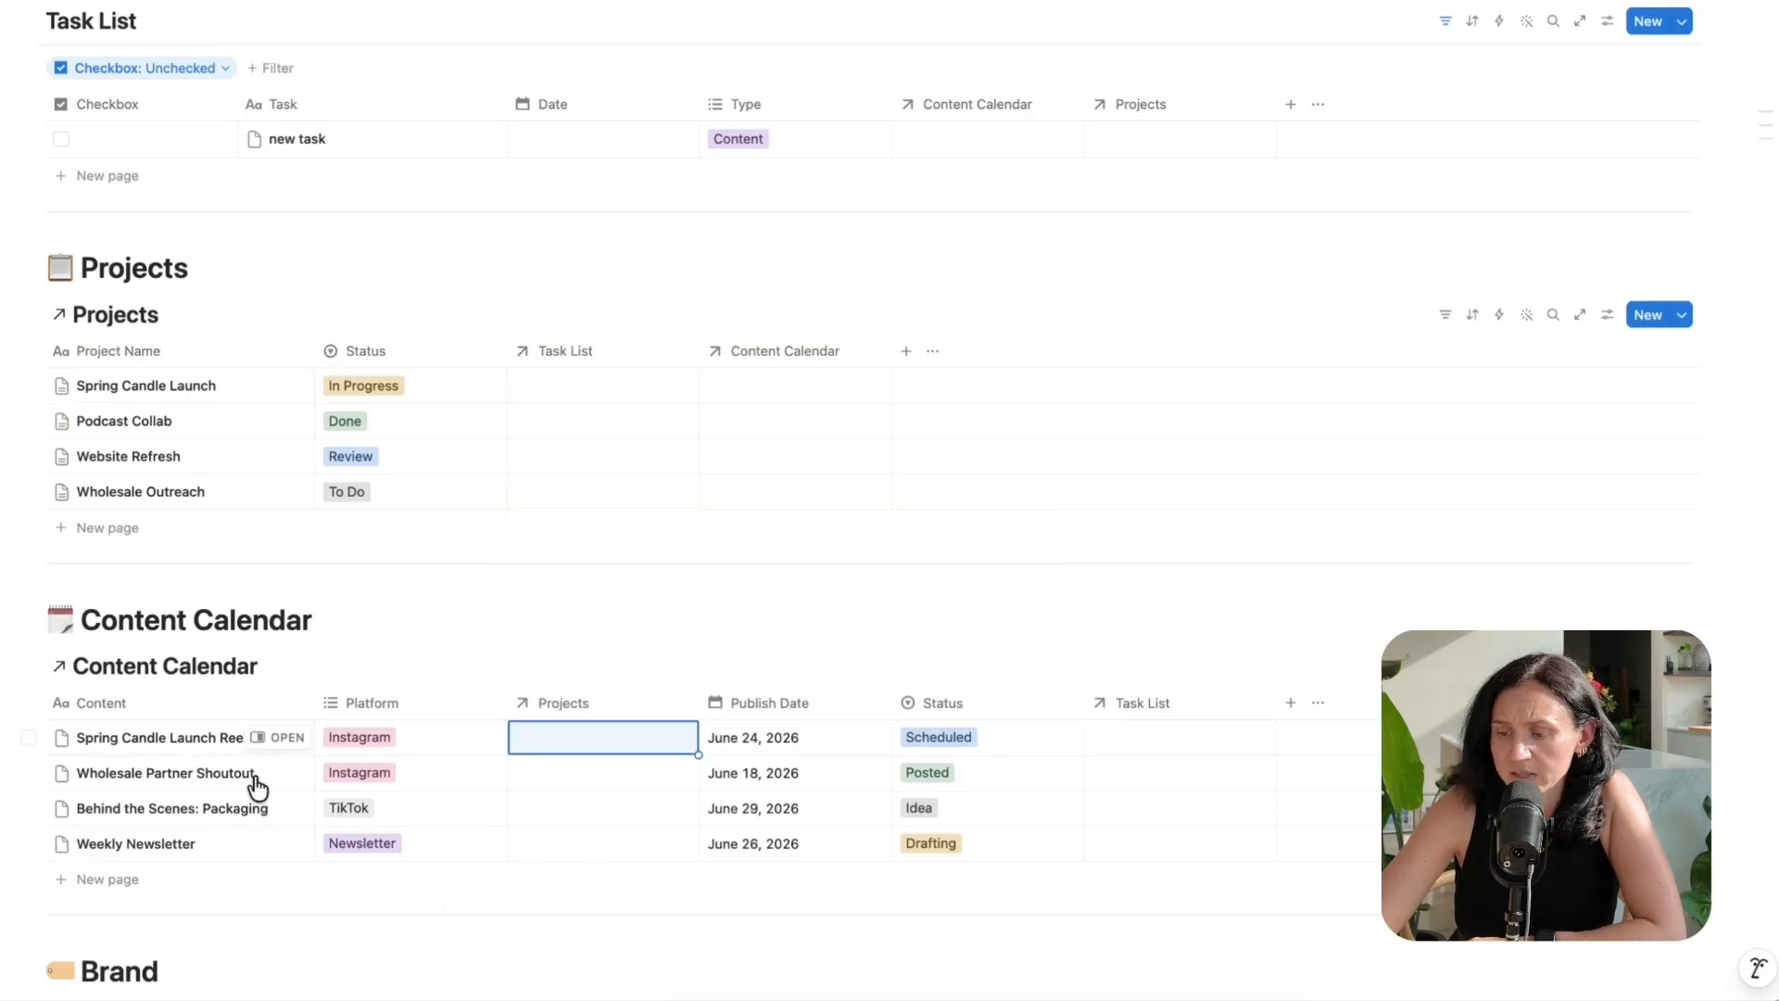
pyautogui.click(636, 747)
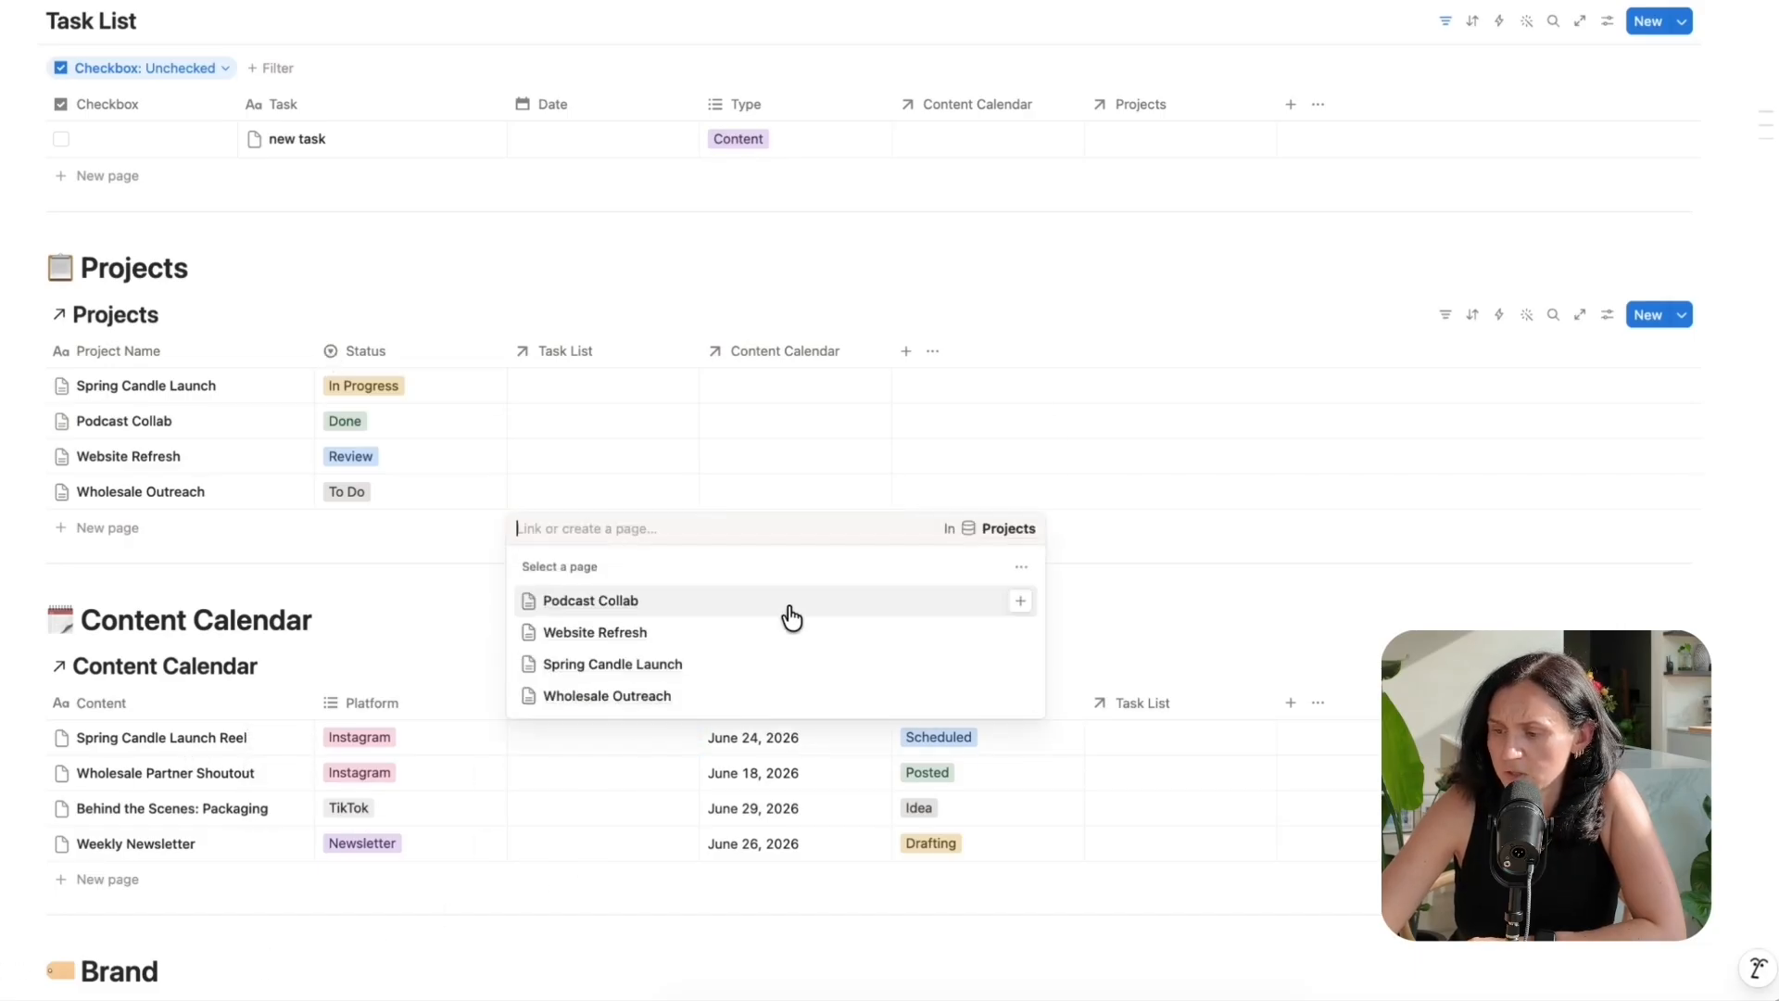
pyautogui.click(1020, 663)
pyautogui.click(1252, 517)
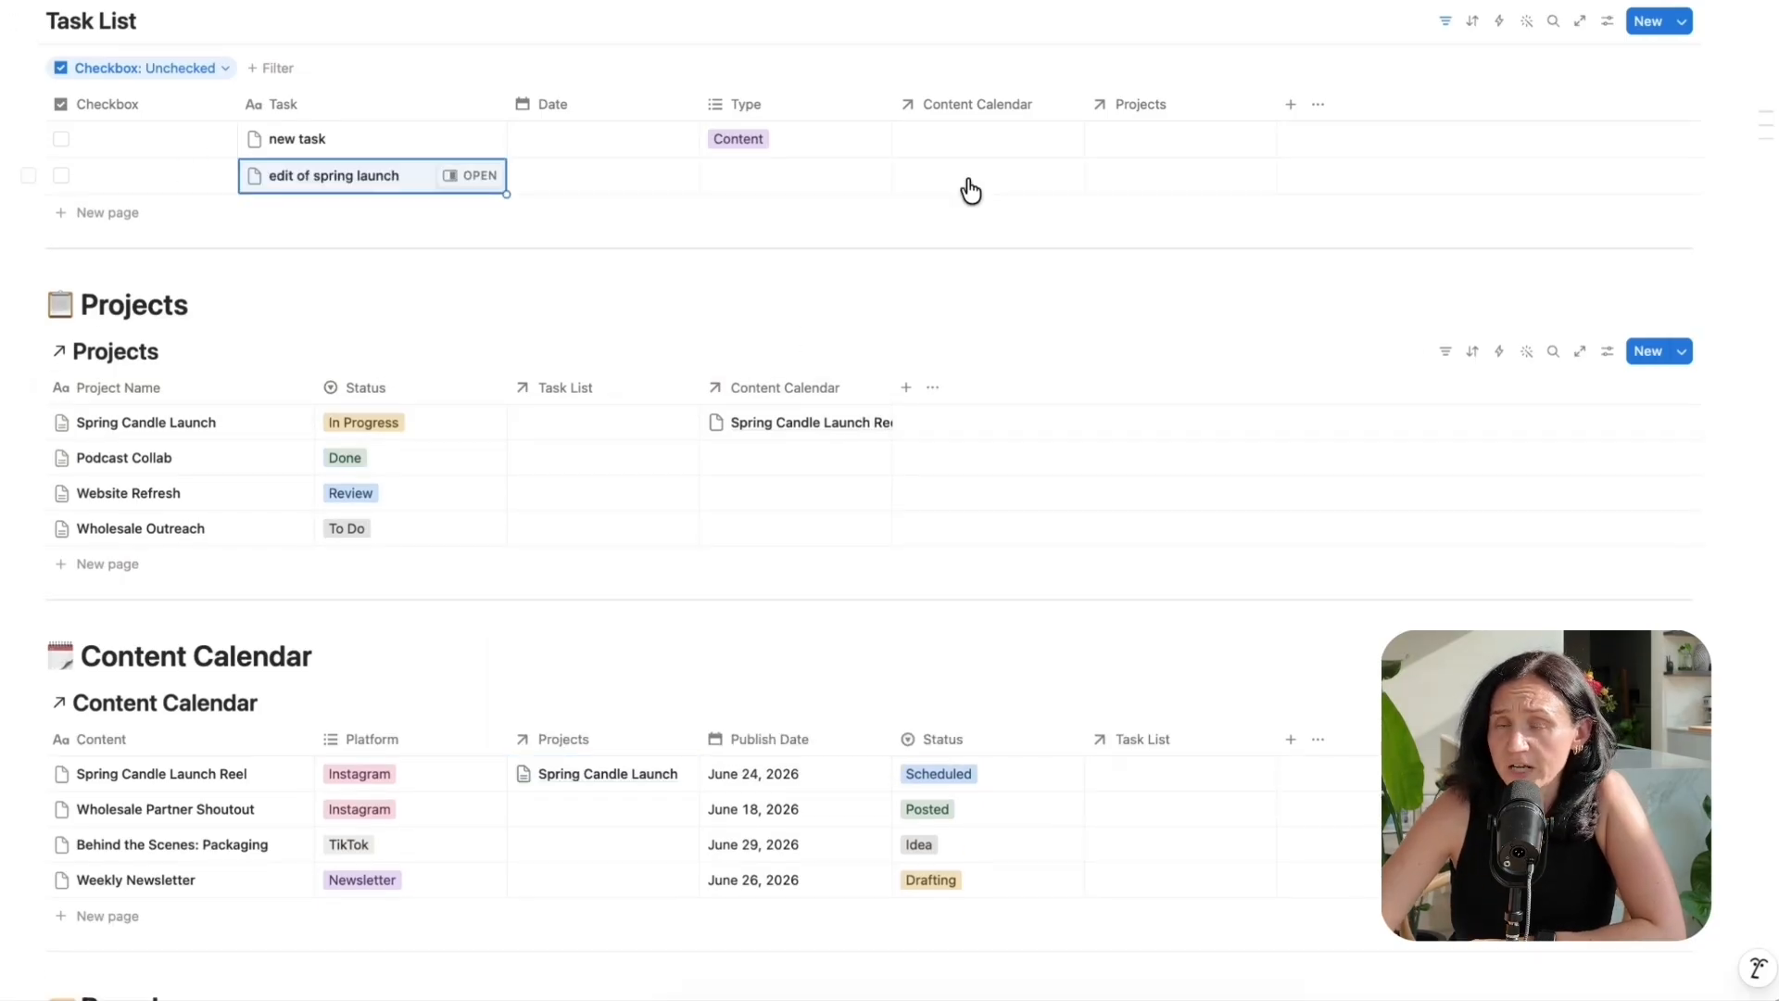
# - Relate the "edit of spring launch" task to the Spring Candle Launch Reel content and the Spring Candle Launch project
pyautogui.click(964, 176)
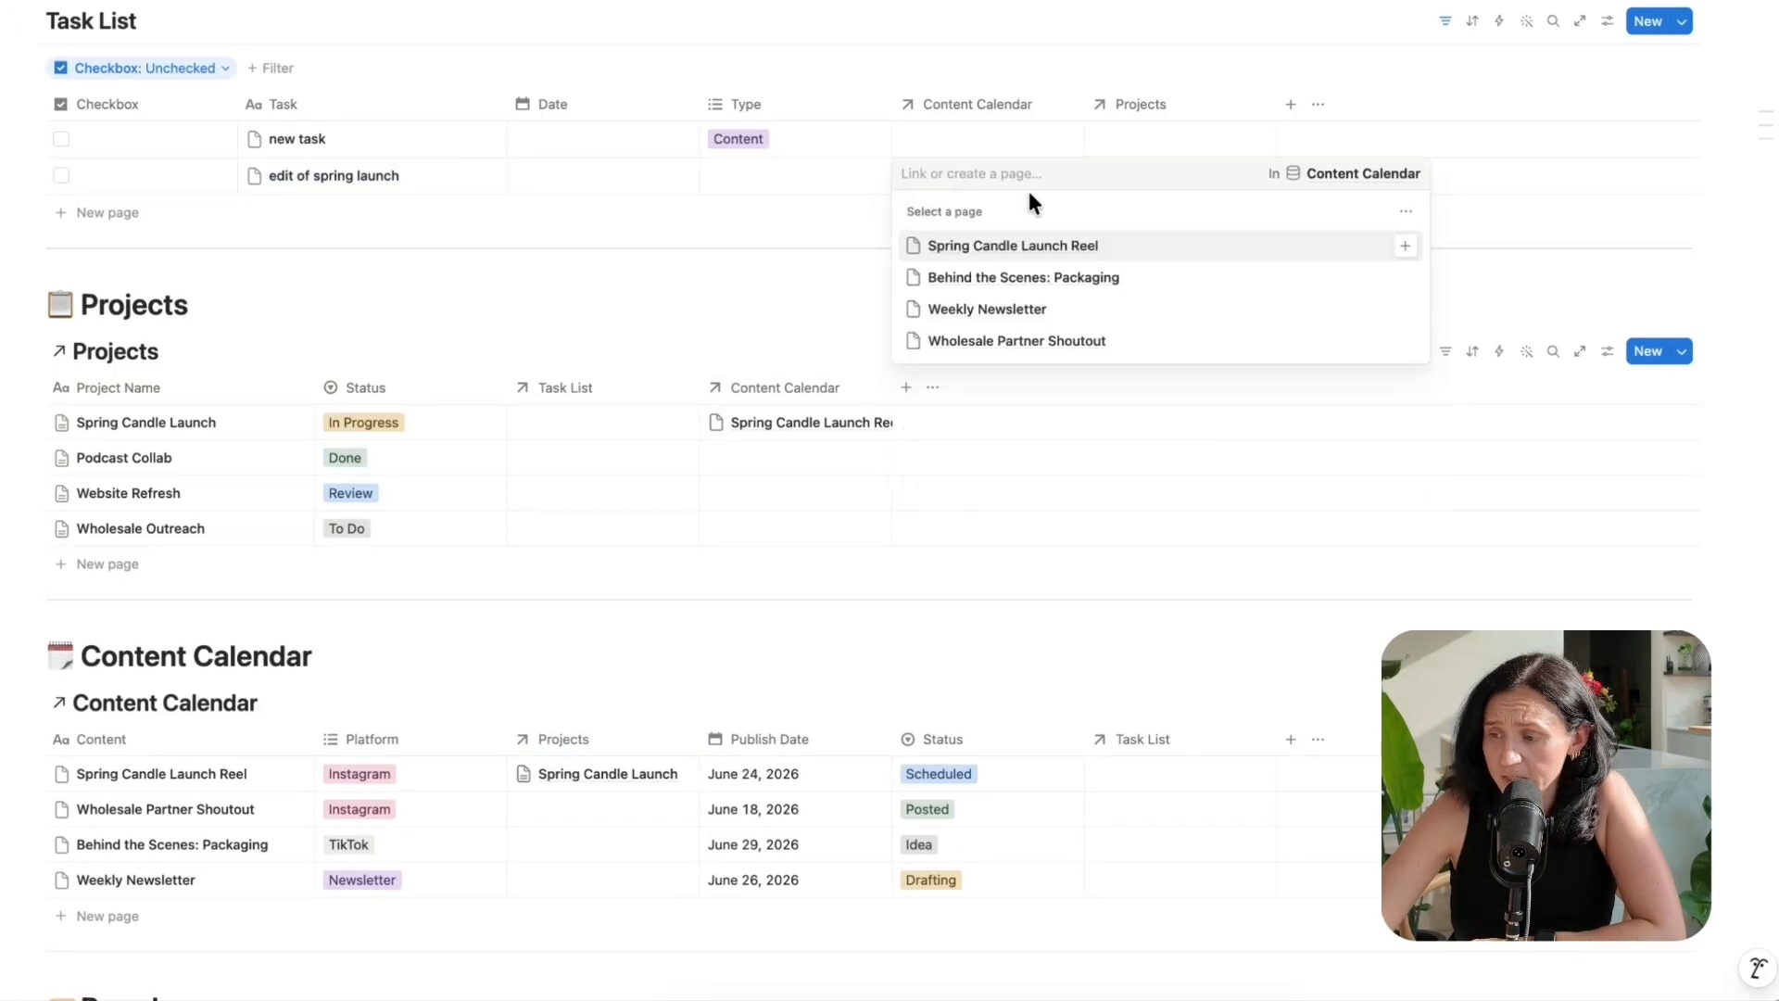
pyautogui.click(1405, 246)
pyautogui.click(1195, 32)
pyautogui.click(1169, 181)
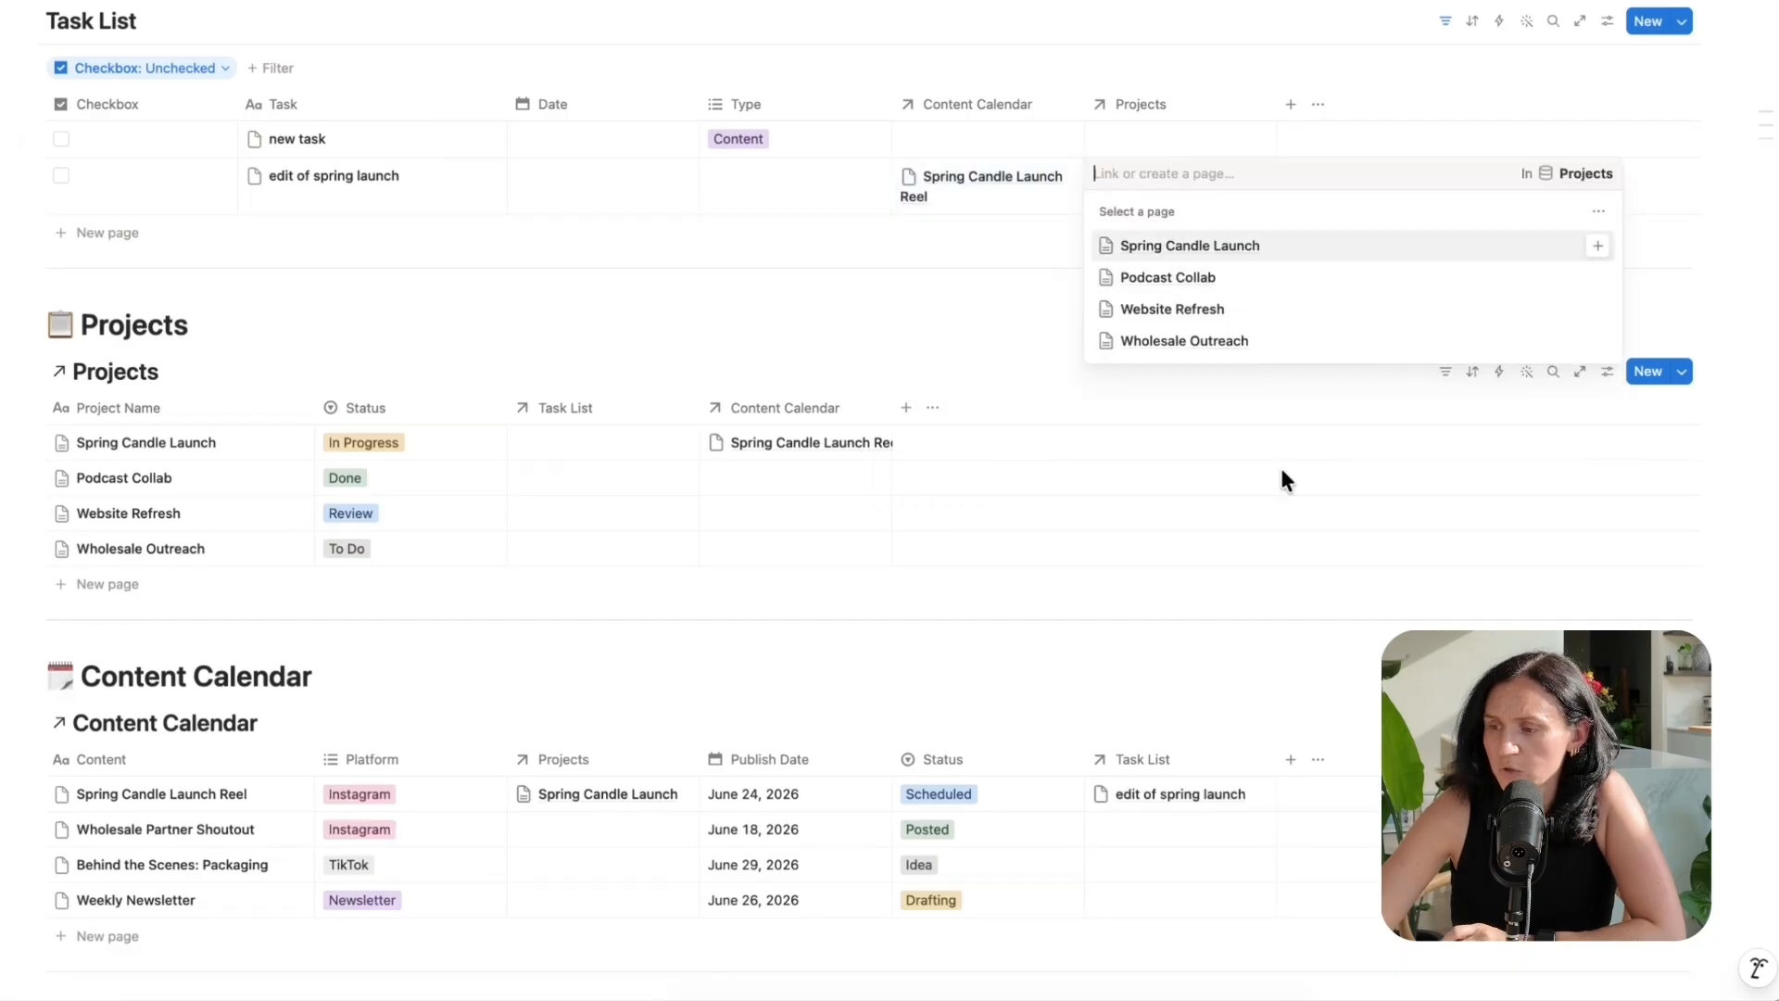
pyautogui.click(1598, 246)
pyautogui.click(1020, 256)
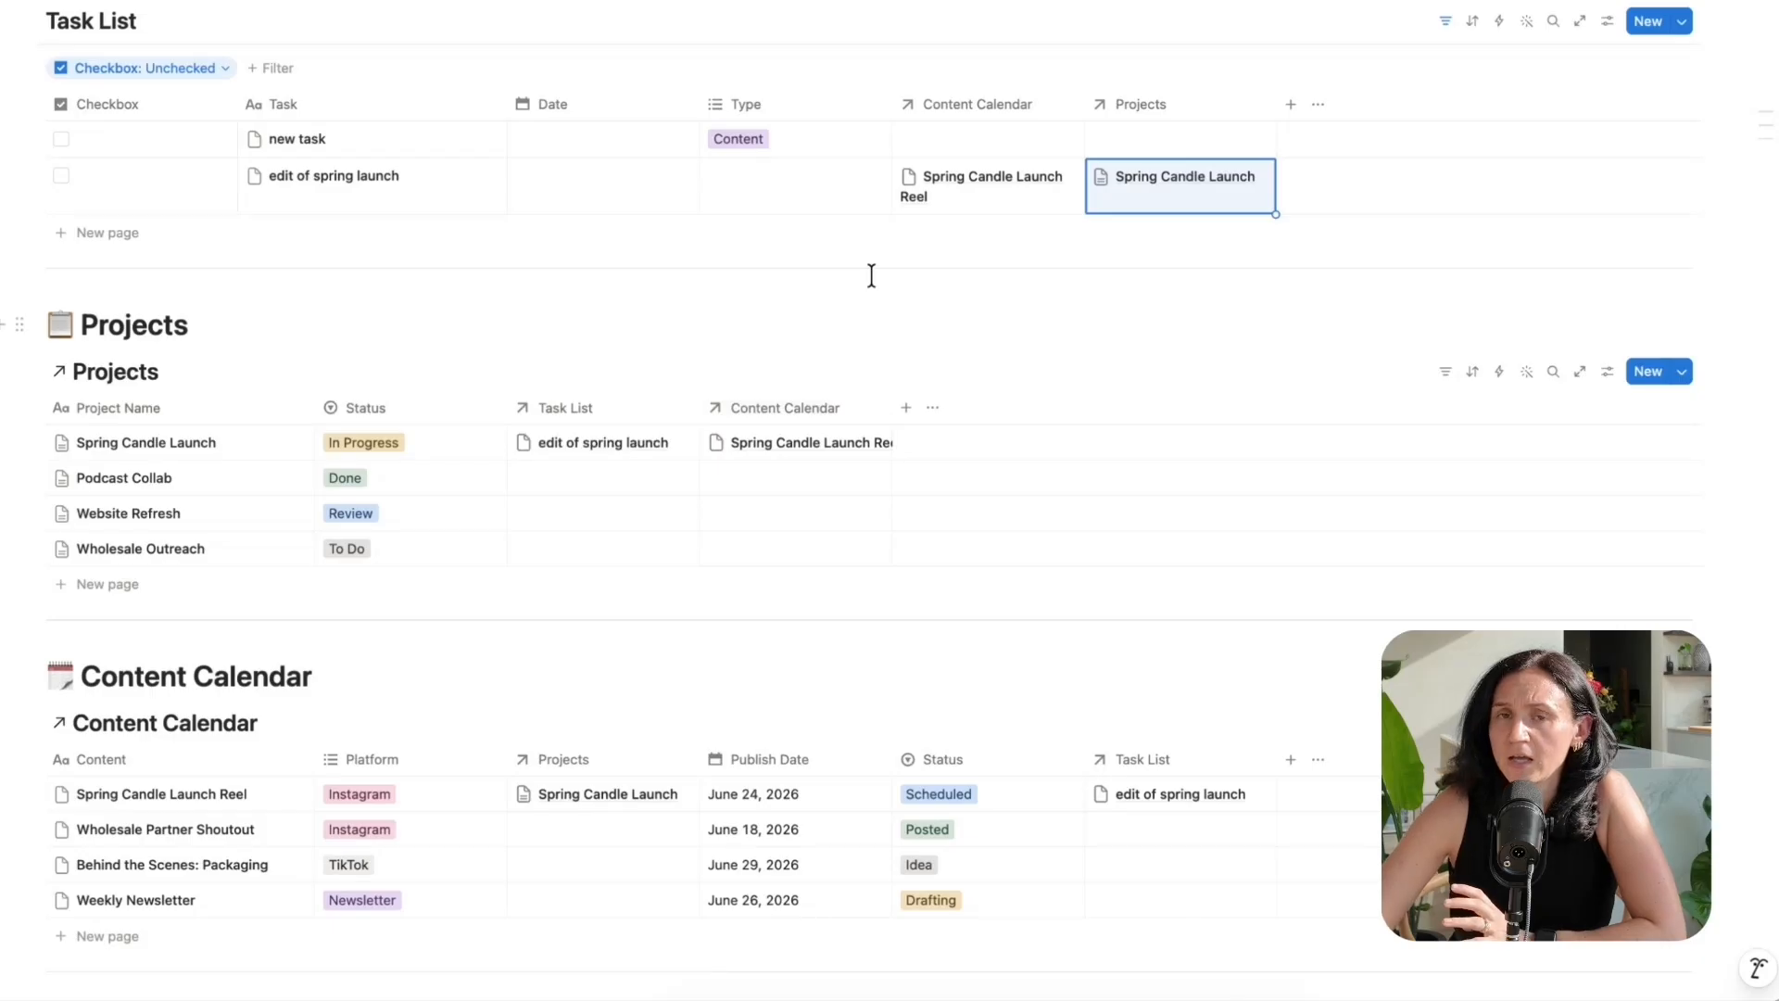
pyautogui.click(502, 322)
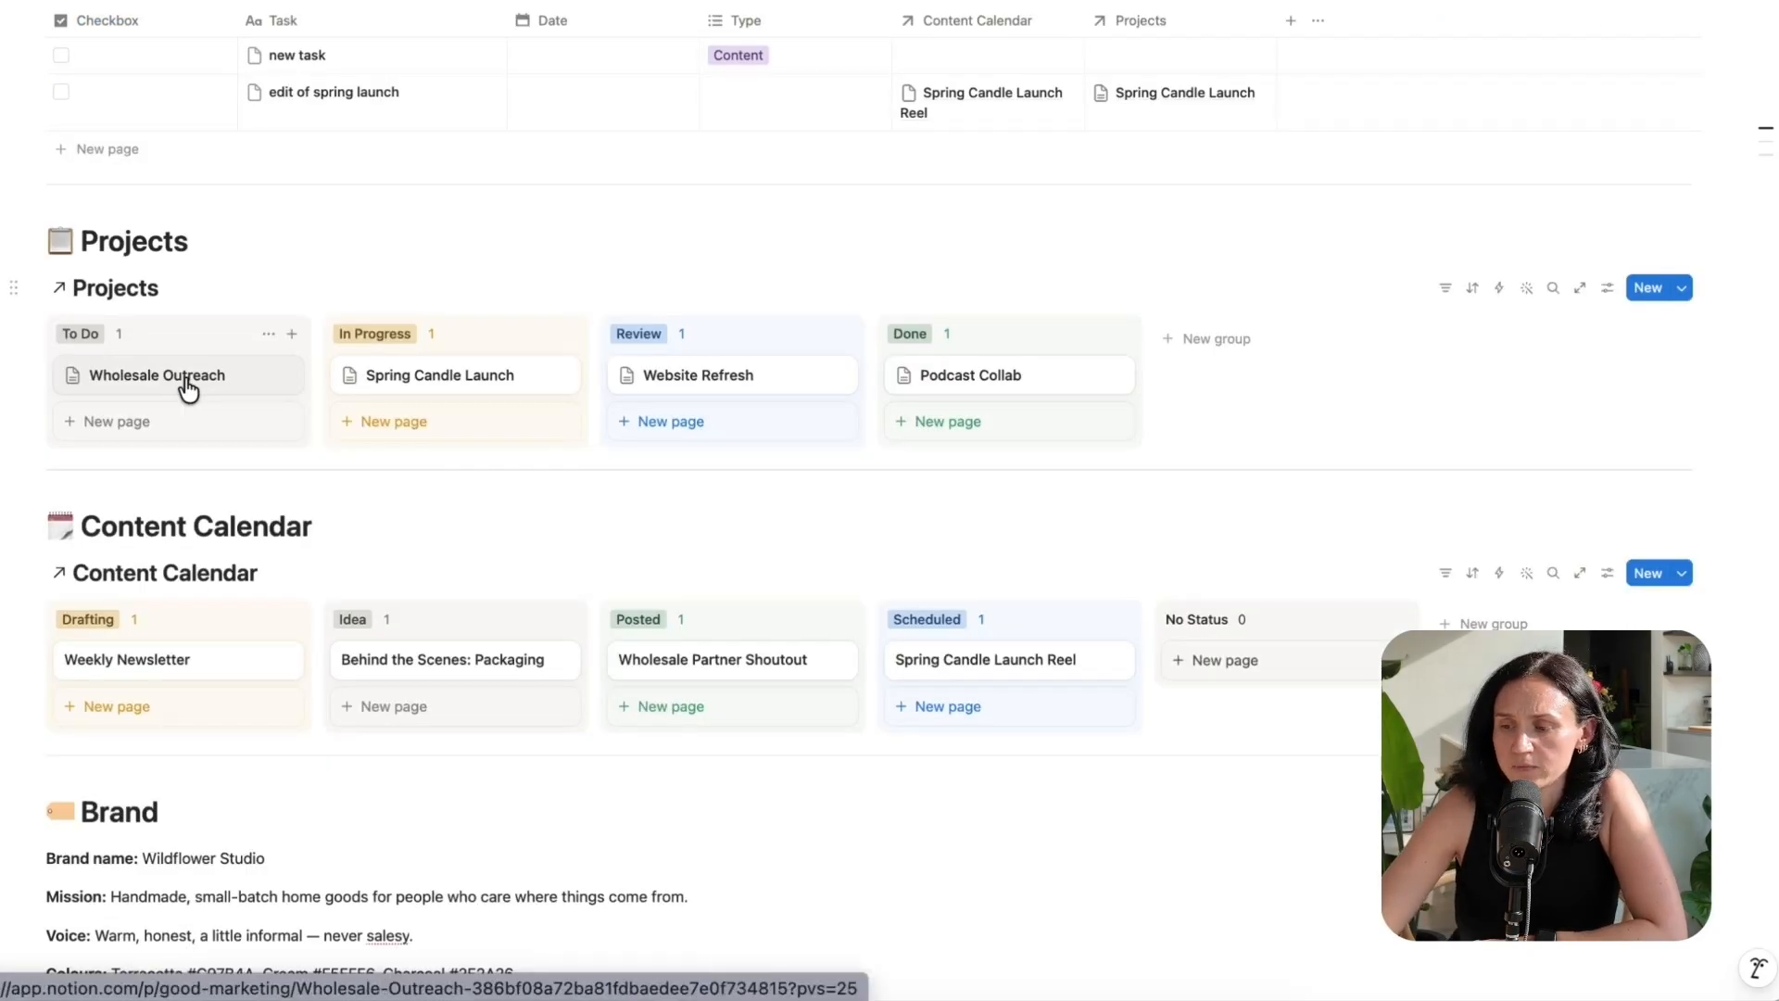
# - Follow the relations from the Spring Candle Launch project through its reel to the "edit of spring launch" task and check off that task
pyautogui.click(480, 379)
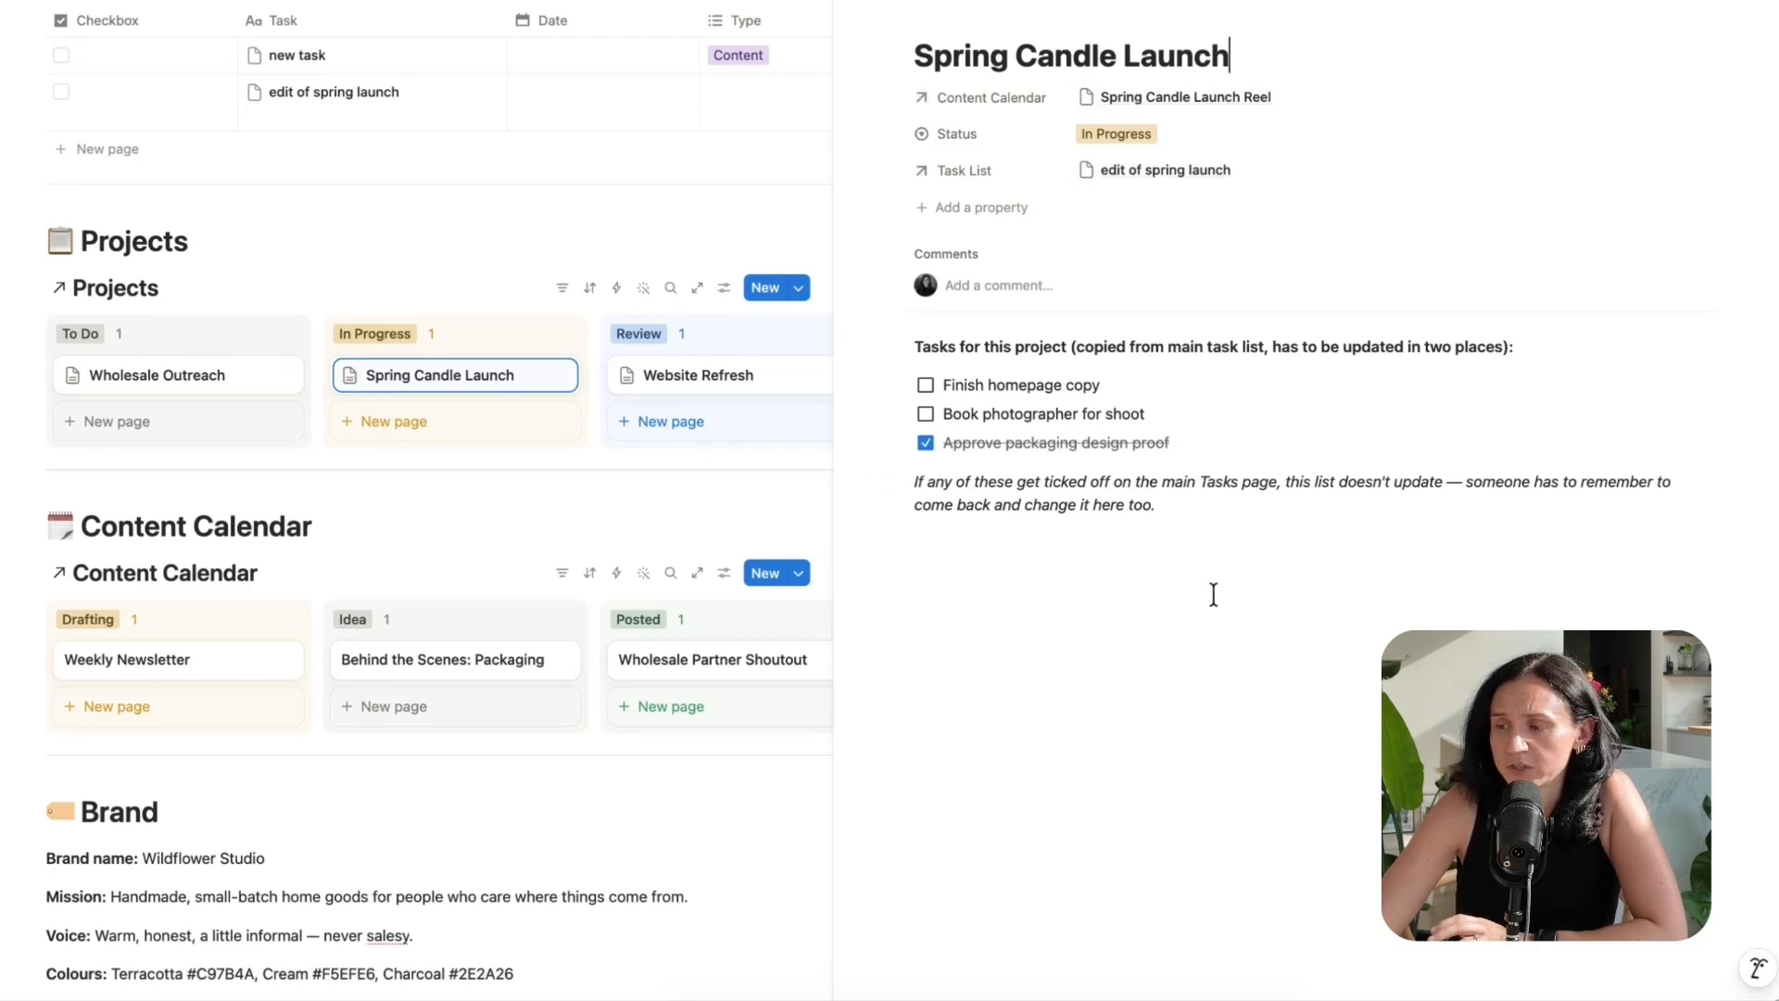
pyautogui.click(1189, 98)
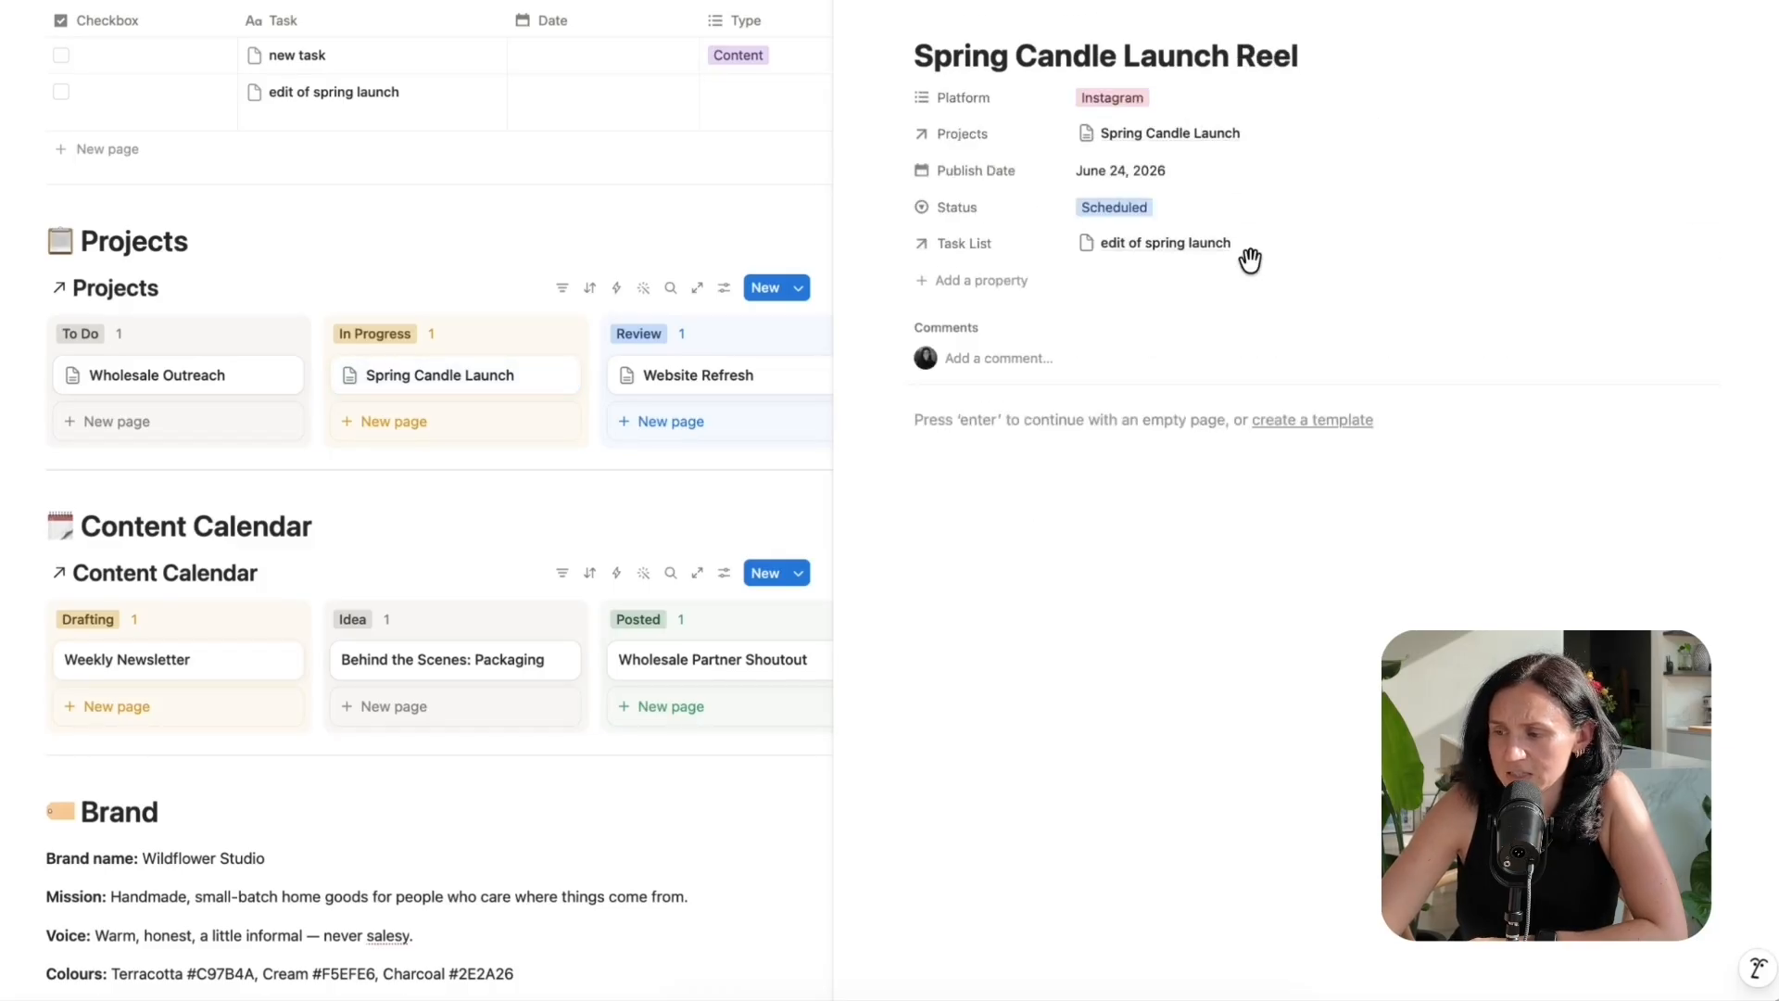
pyautogui.click(1165, 244)
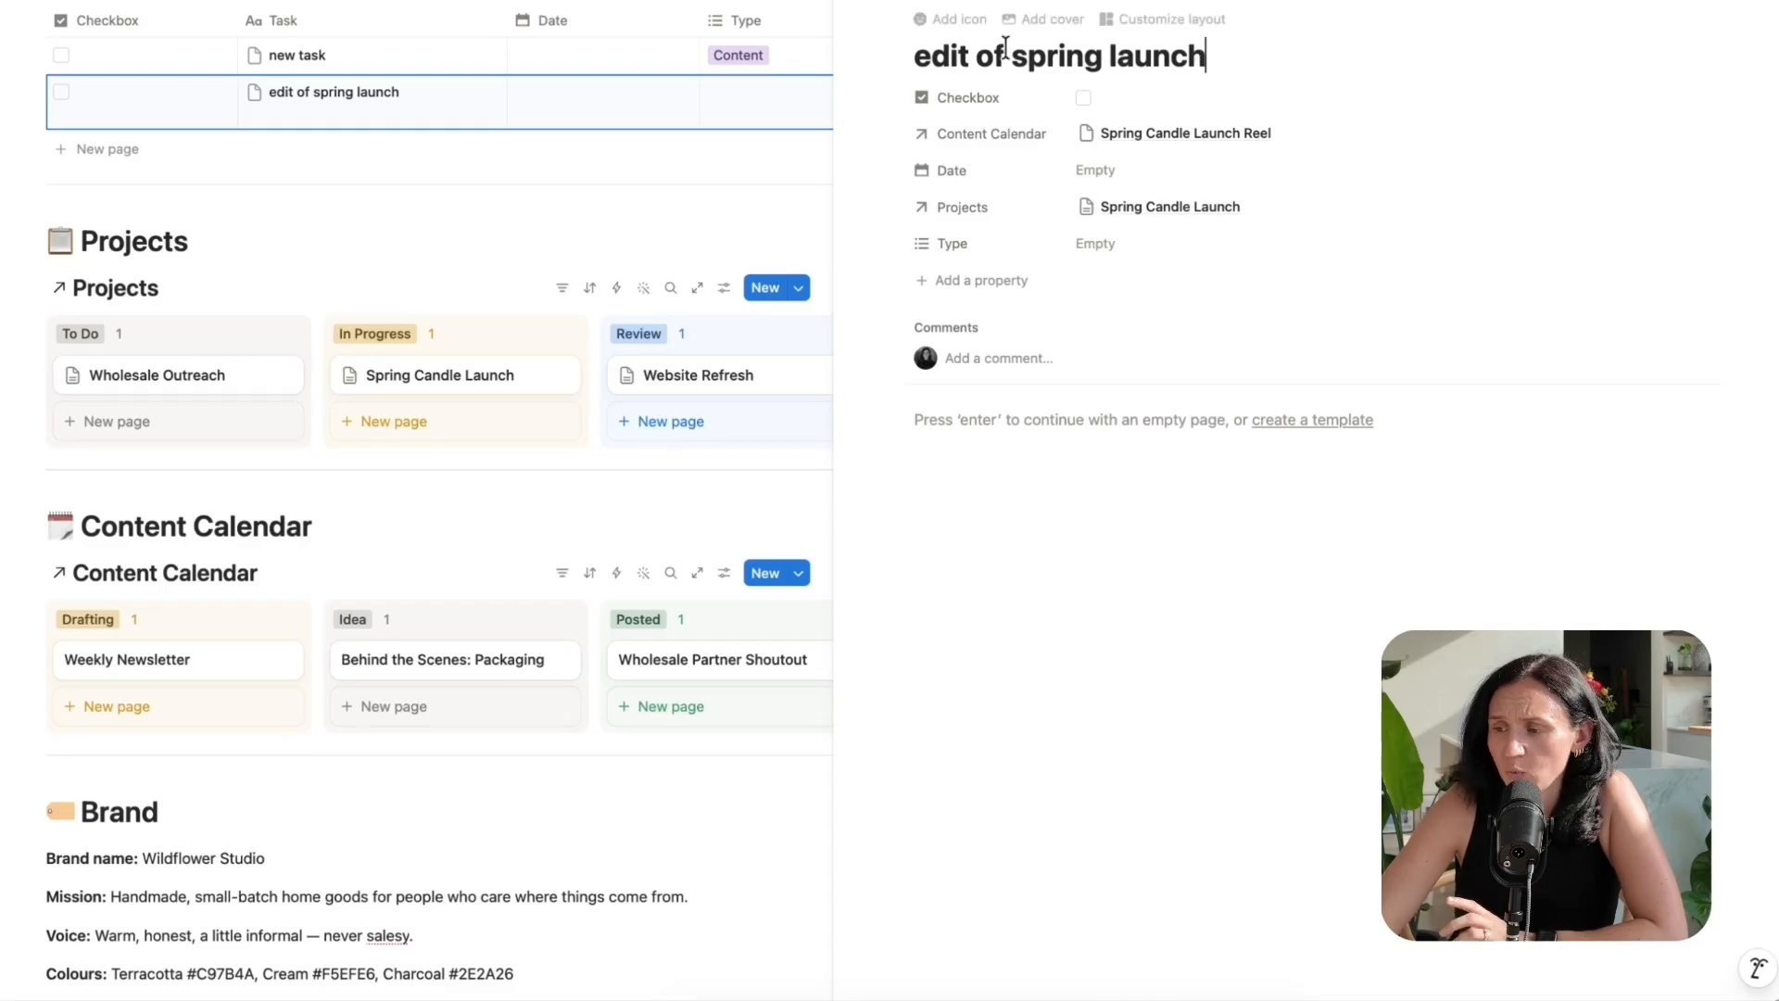
pyautogui.click(1083, 97)
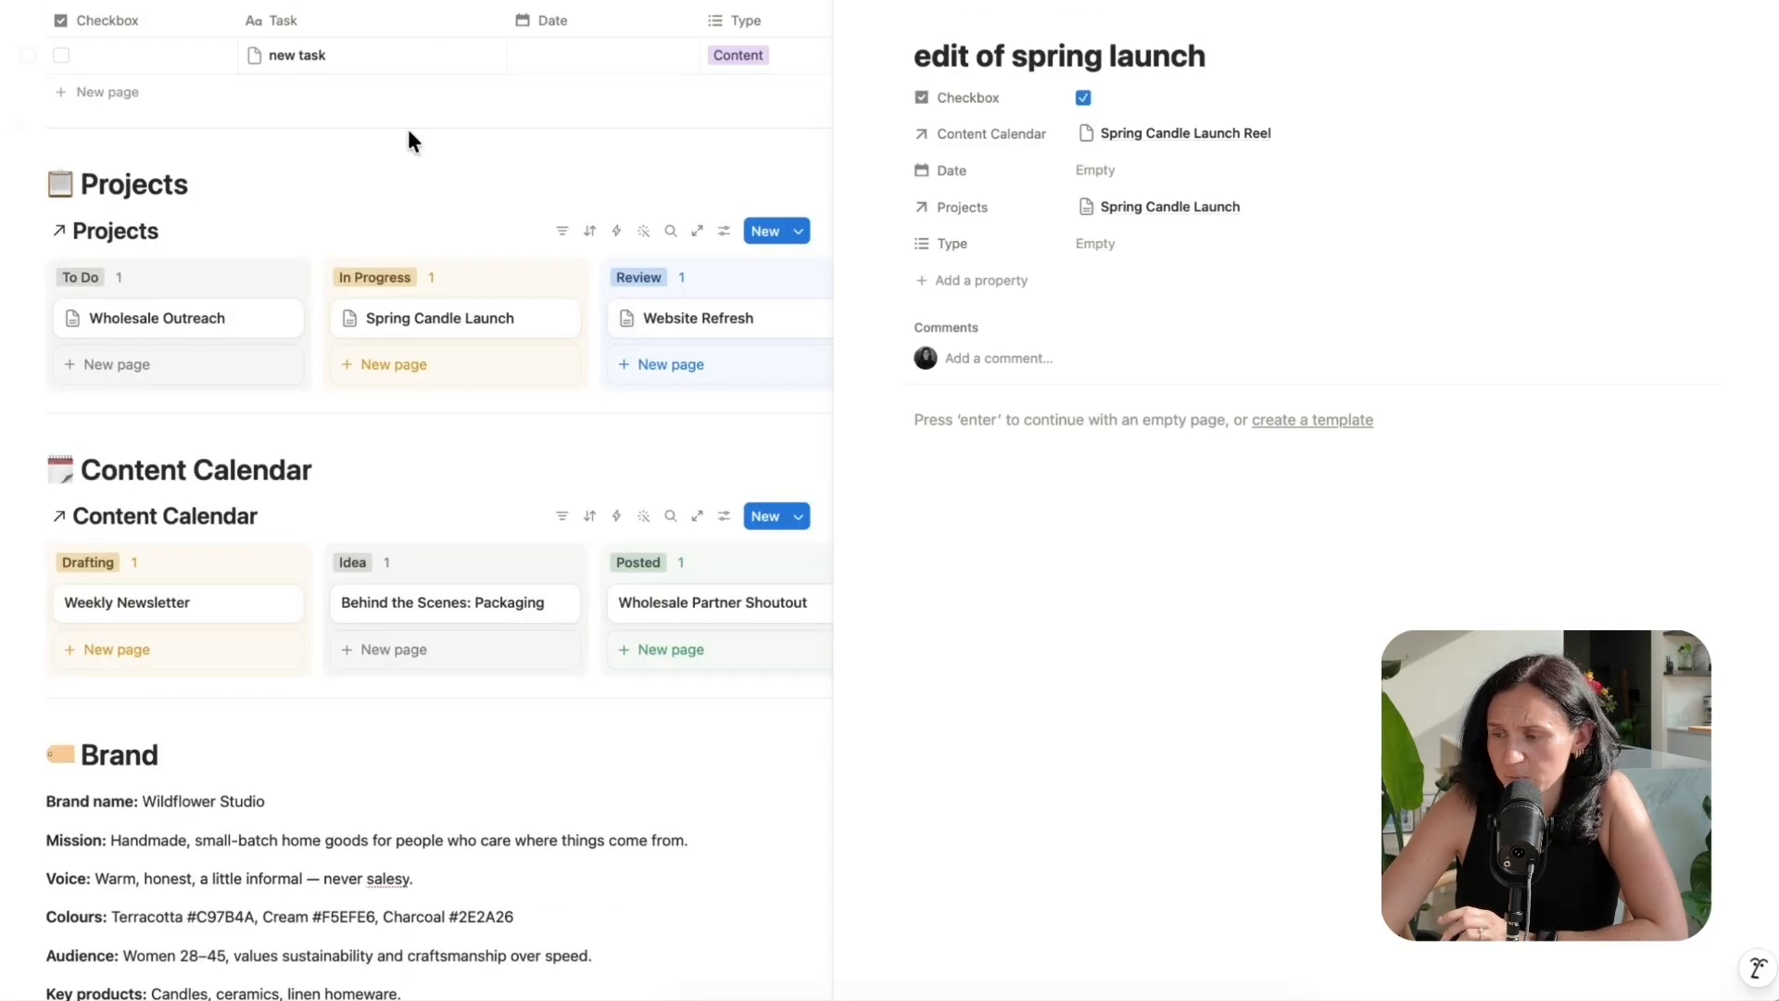
# - Open the Spring Candle Launch Reel page through its related project, add the placeholder text "fyjgjhfhf" to its body, and close the page
pyautogui.click(1181, 207)
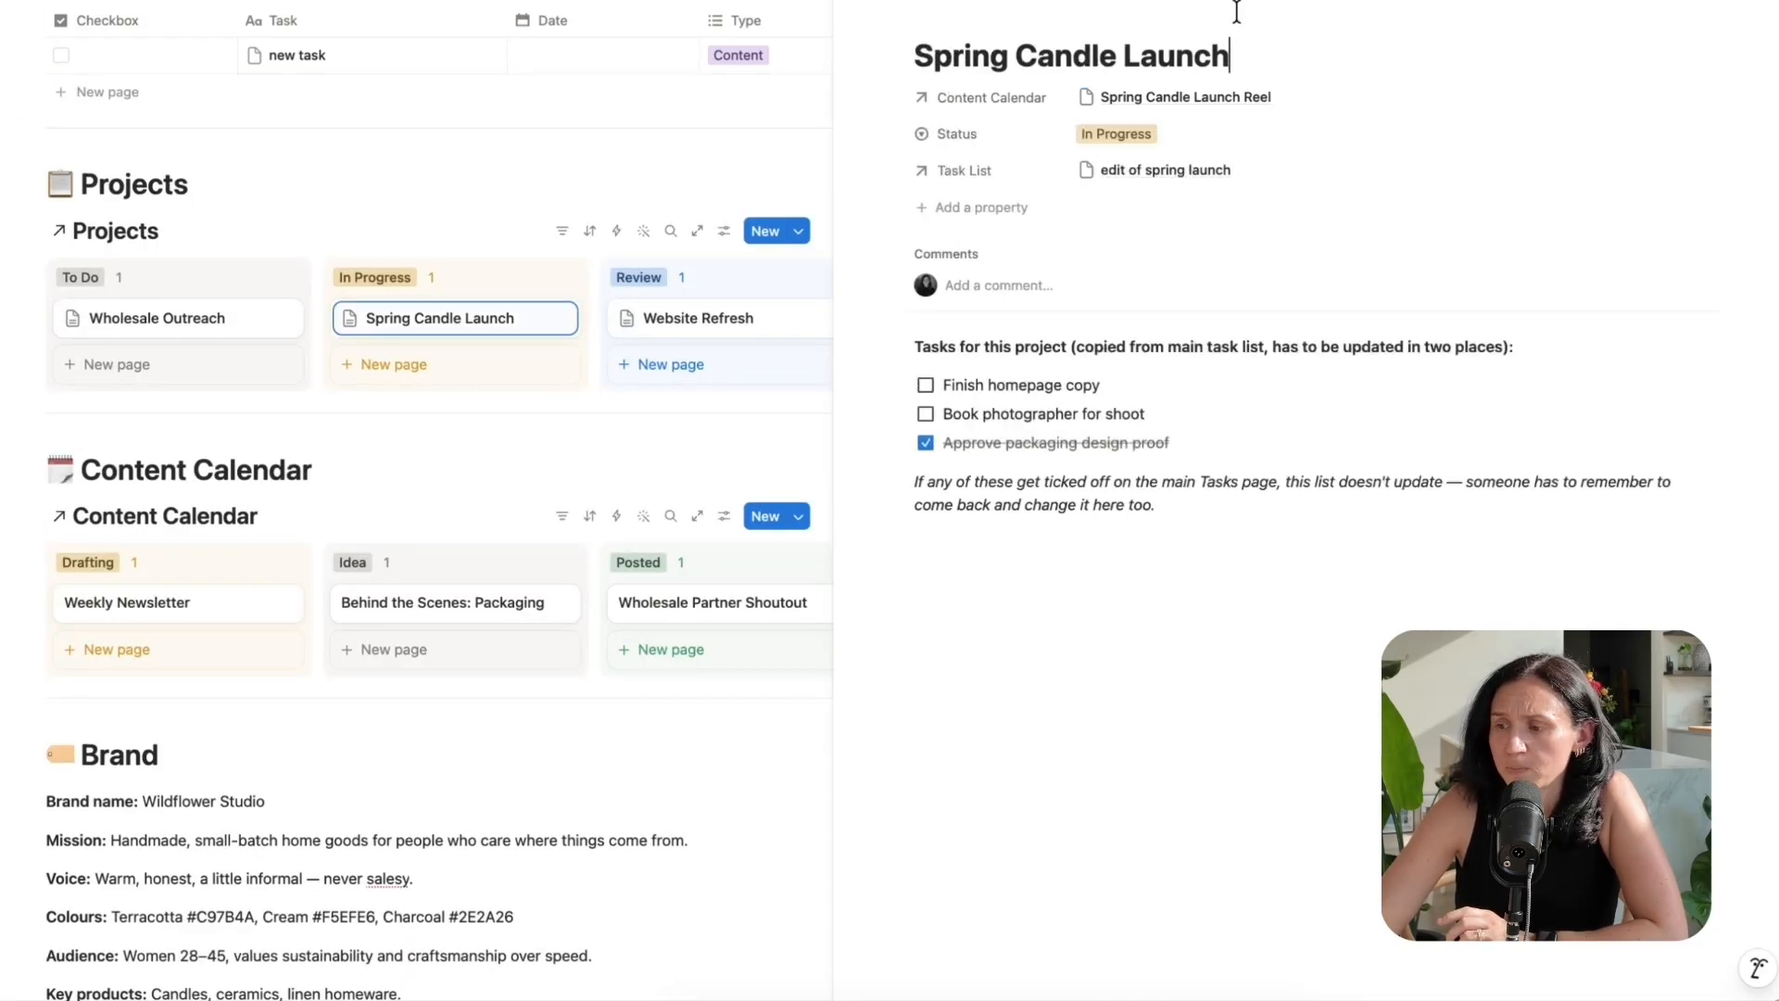
pyautogui.click(1195, 97)
pyautogui.click(916, 683)
pyautogui.write('fyjgjhfhf')
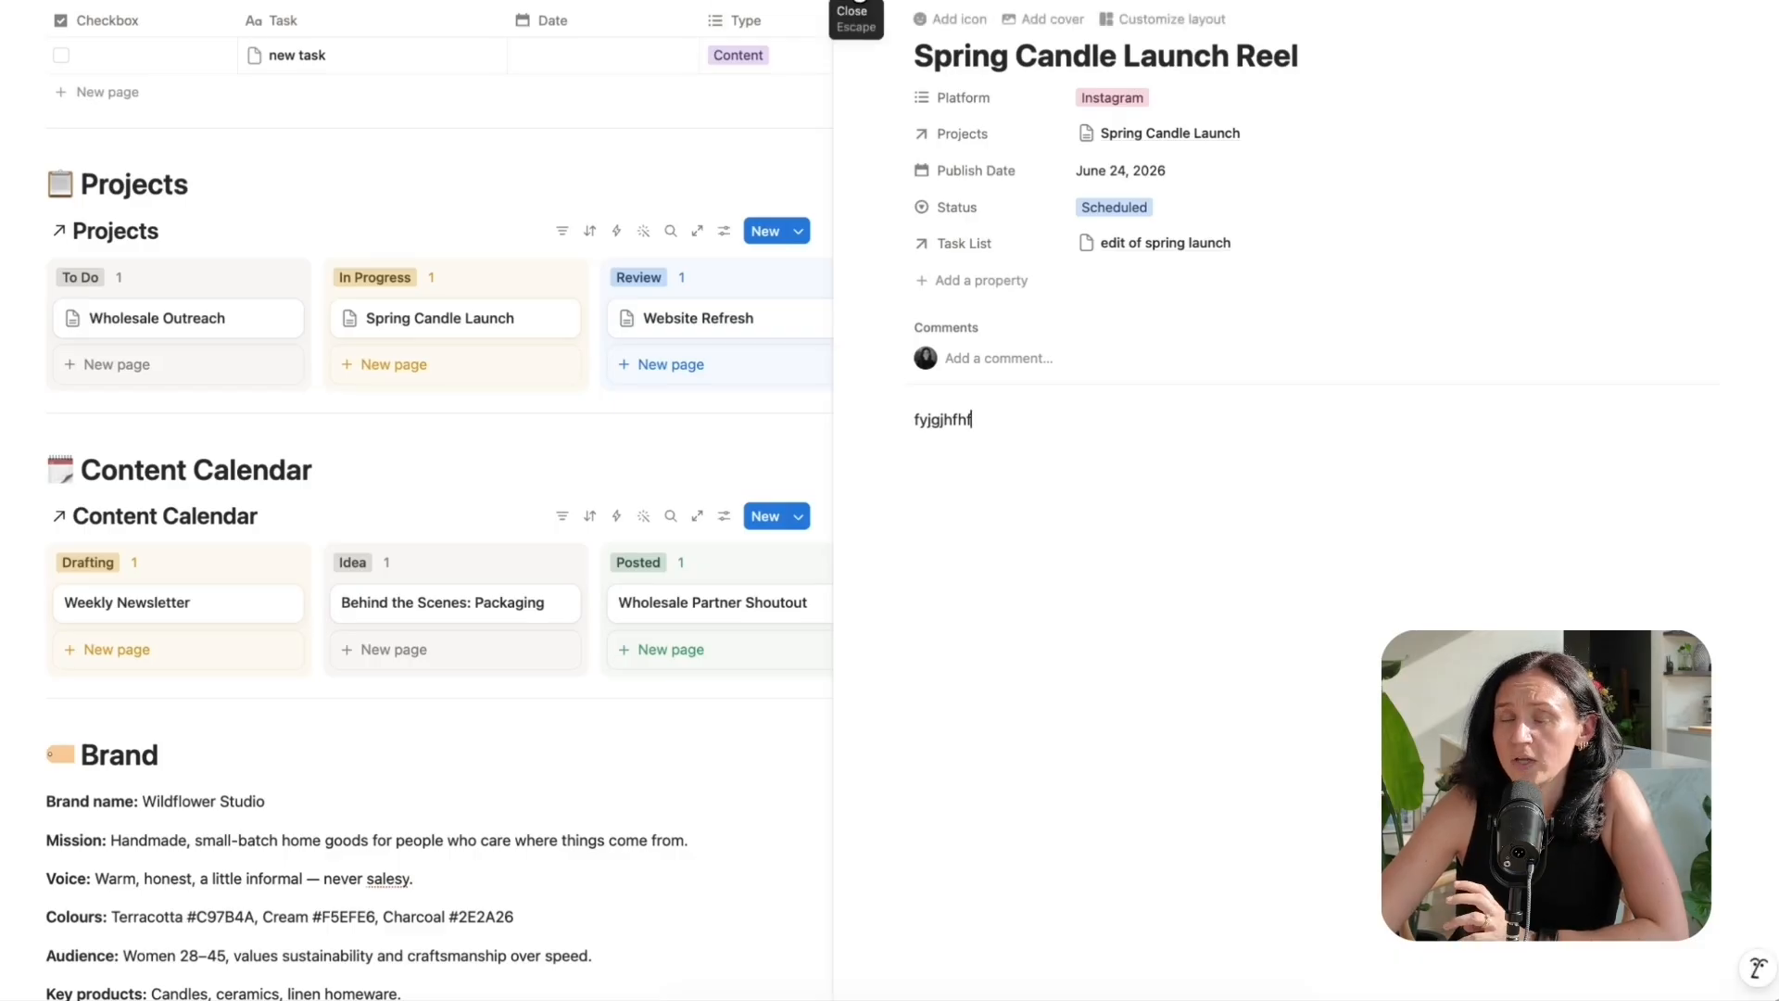
pyautogui.click(859, 3)
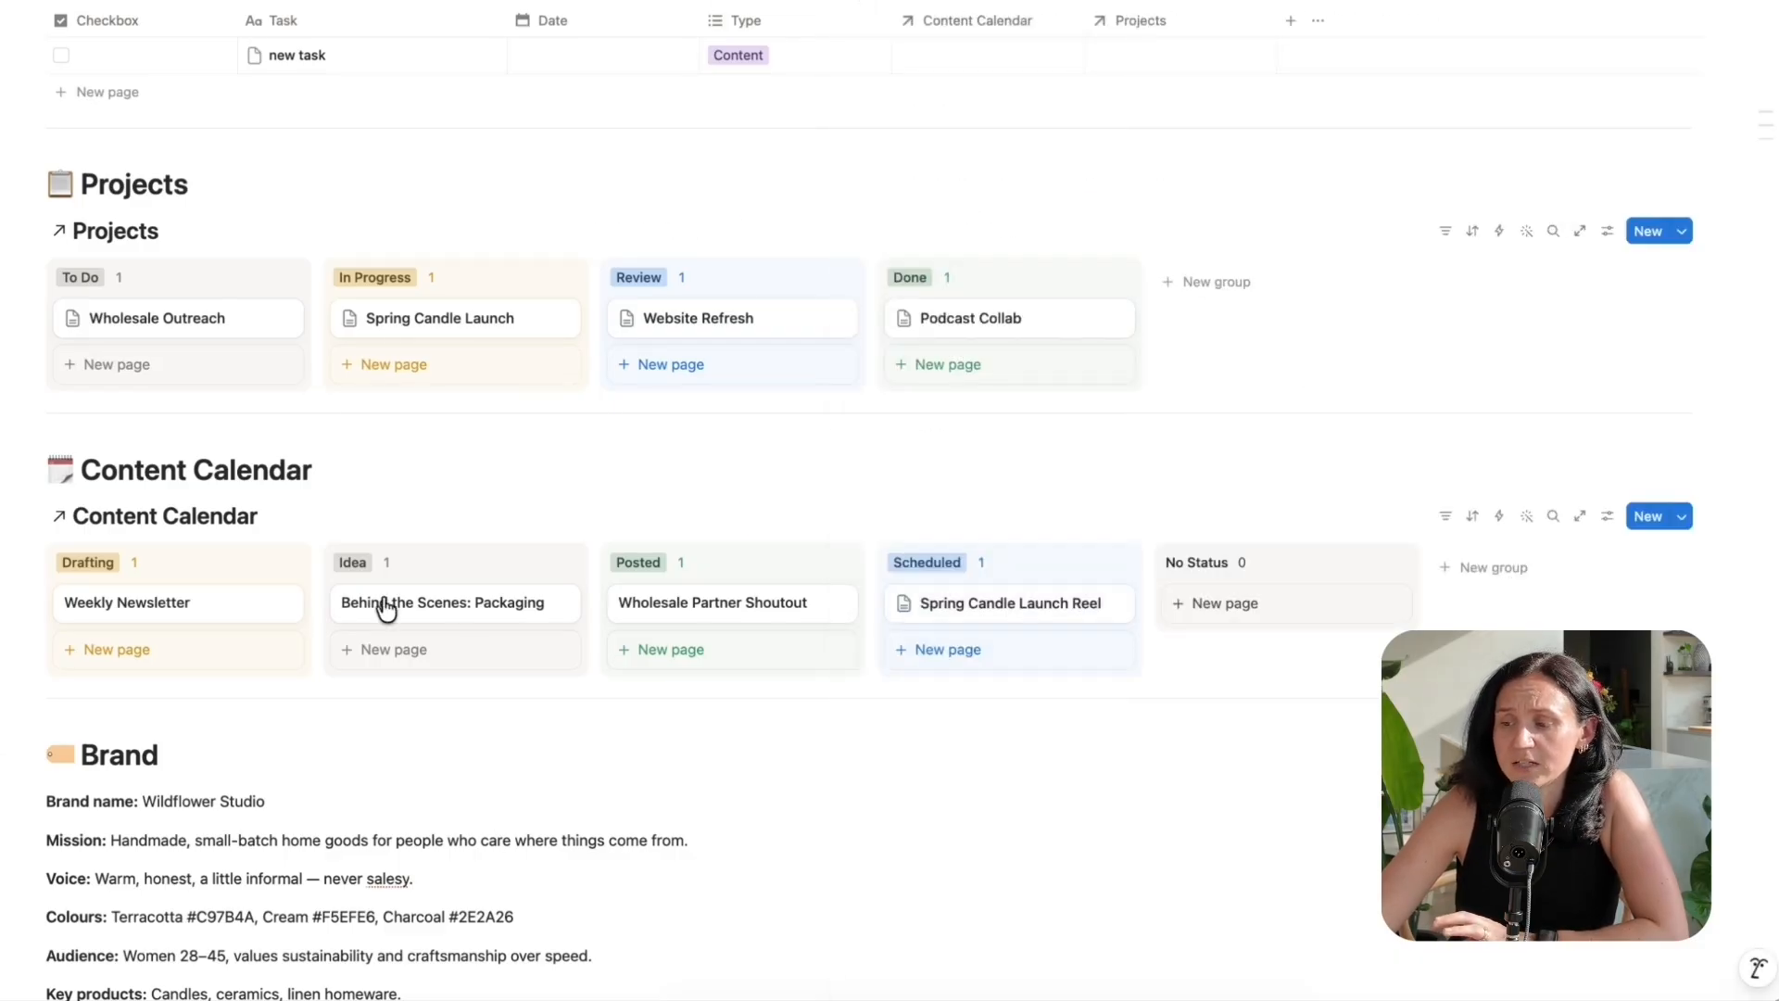
# - Examine the Content Calendar and Task List relations on the Spring Candle Launch project page
pyautogui.scroll(3, 386, 608)
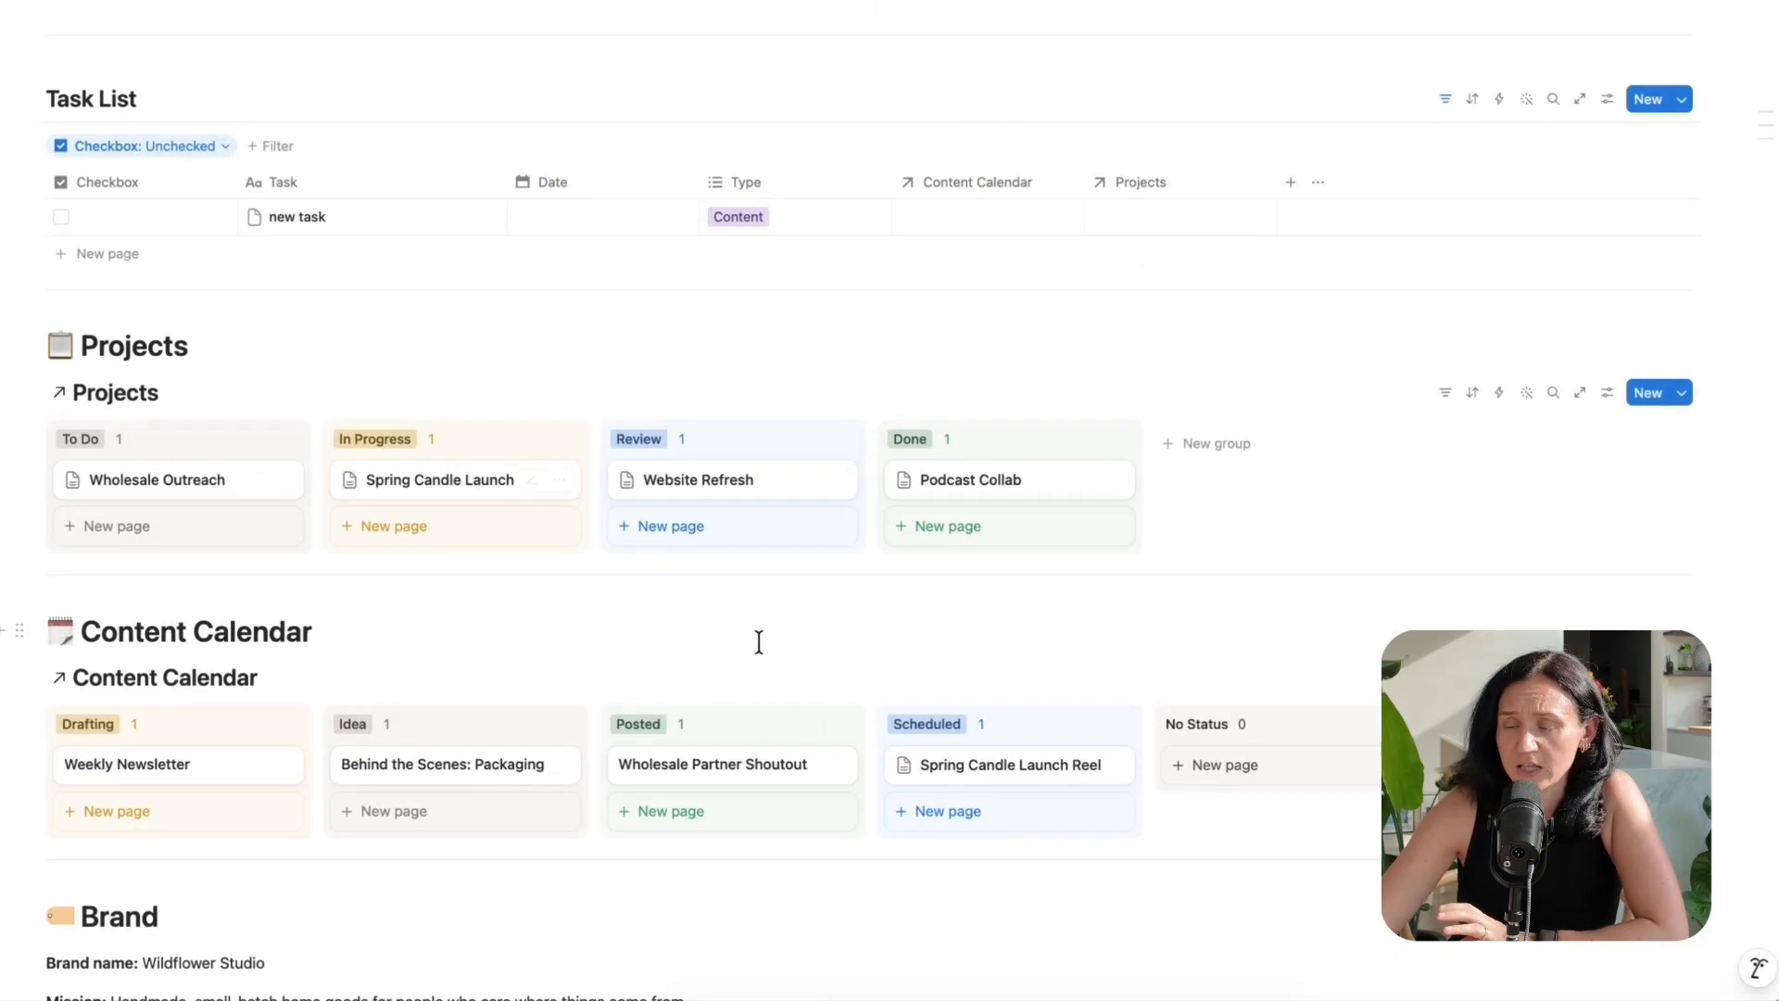
pyautogui.click(400, 492)
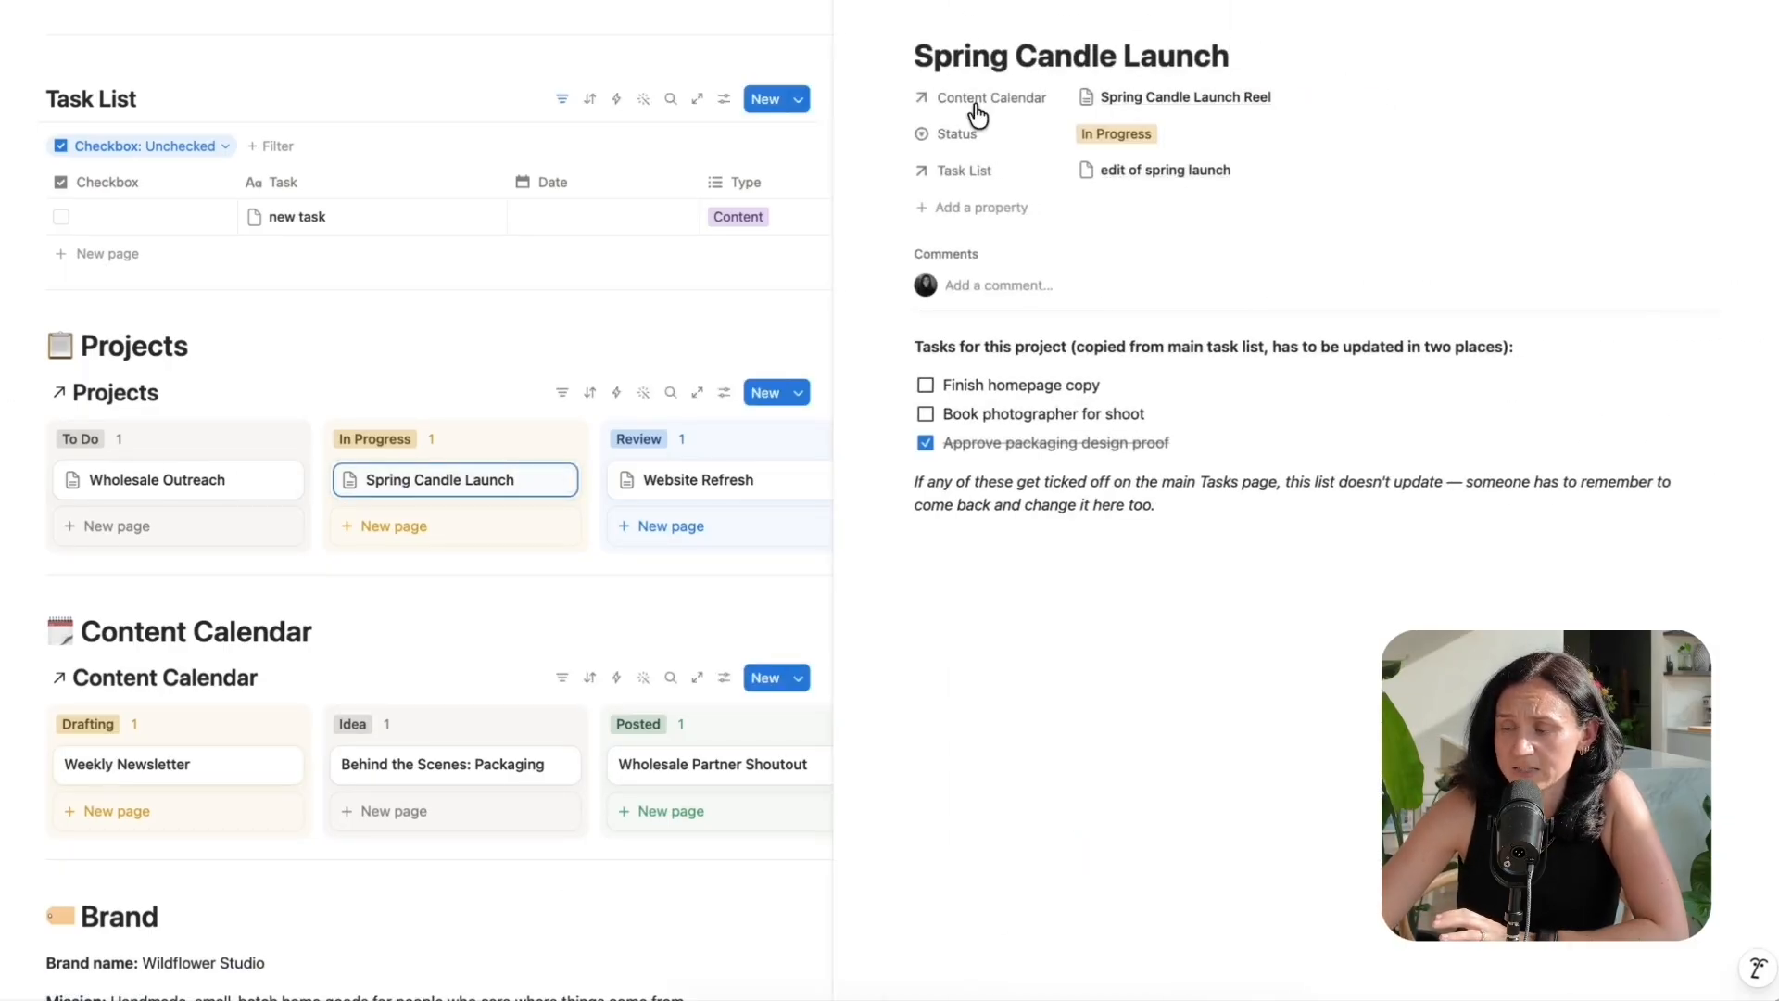
pyautogui.click(864, 3)
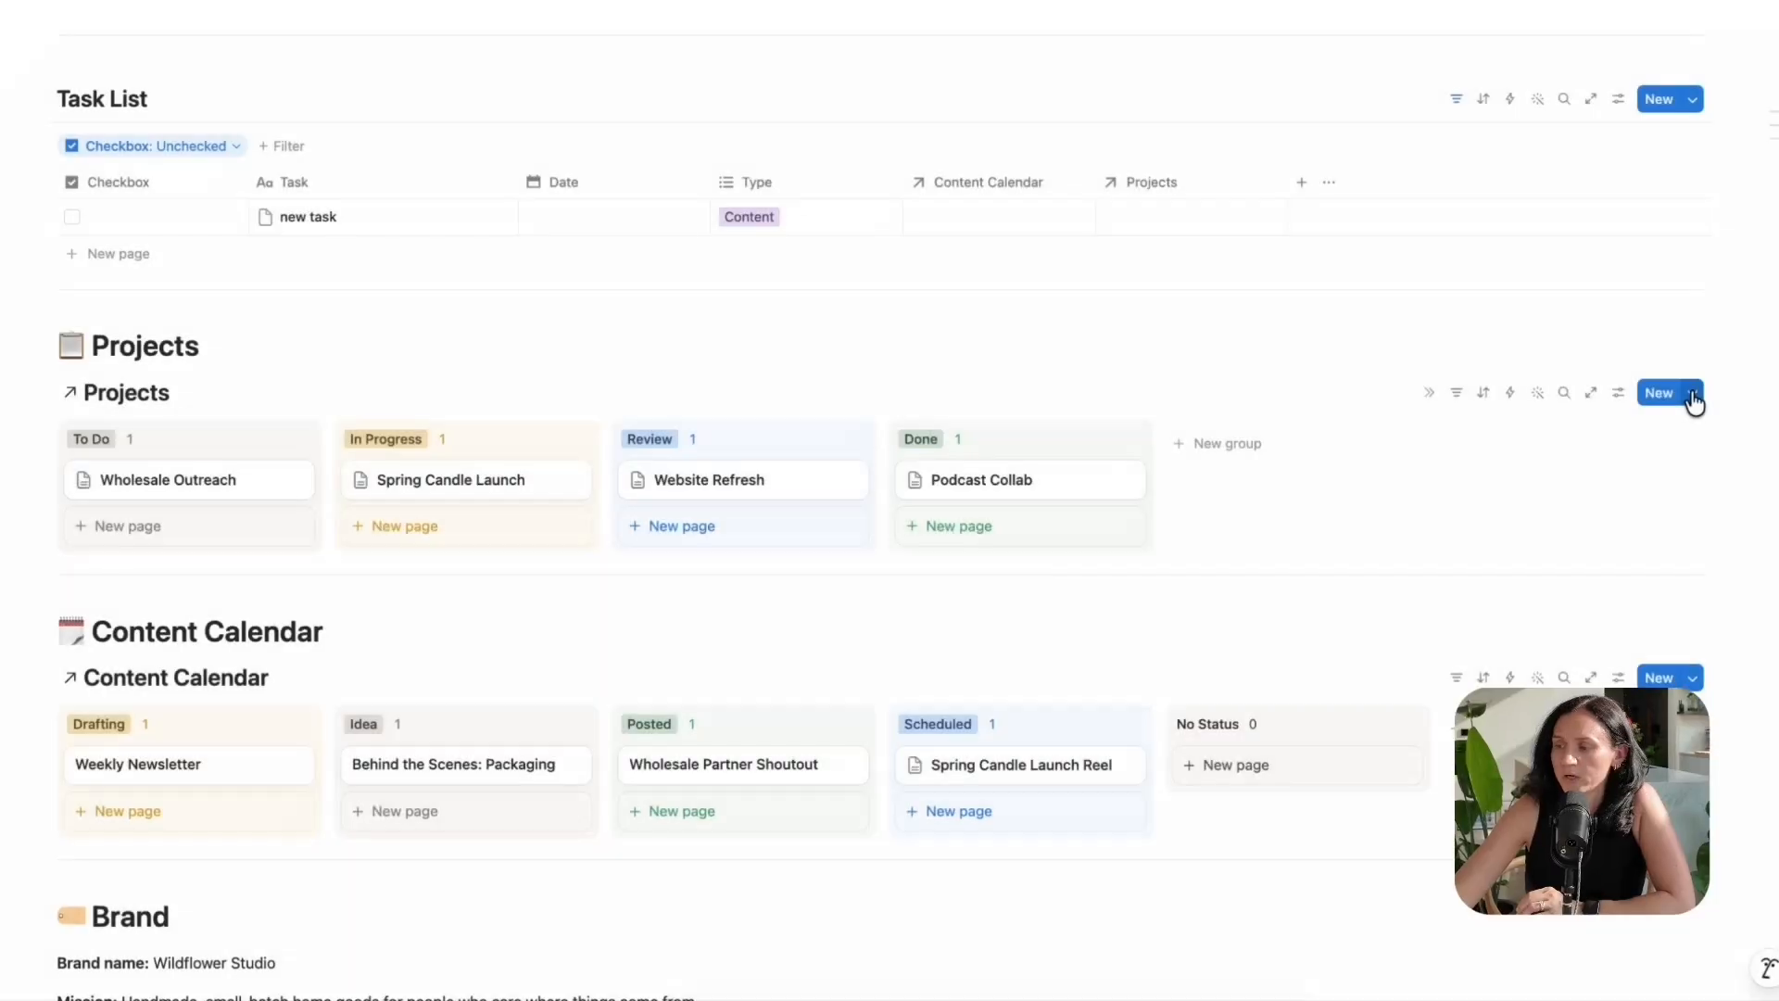
# - Create a new page template in the Projects database titled "Project Template"
pyautogui.click(1693, 396)
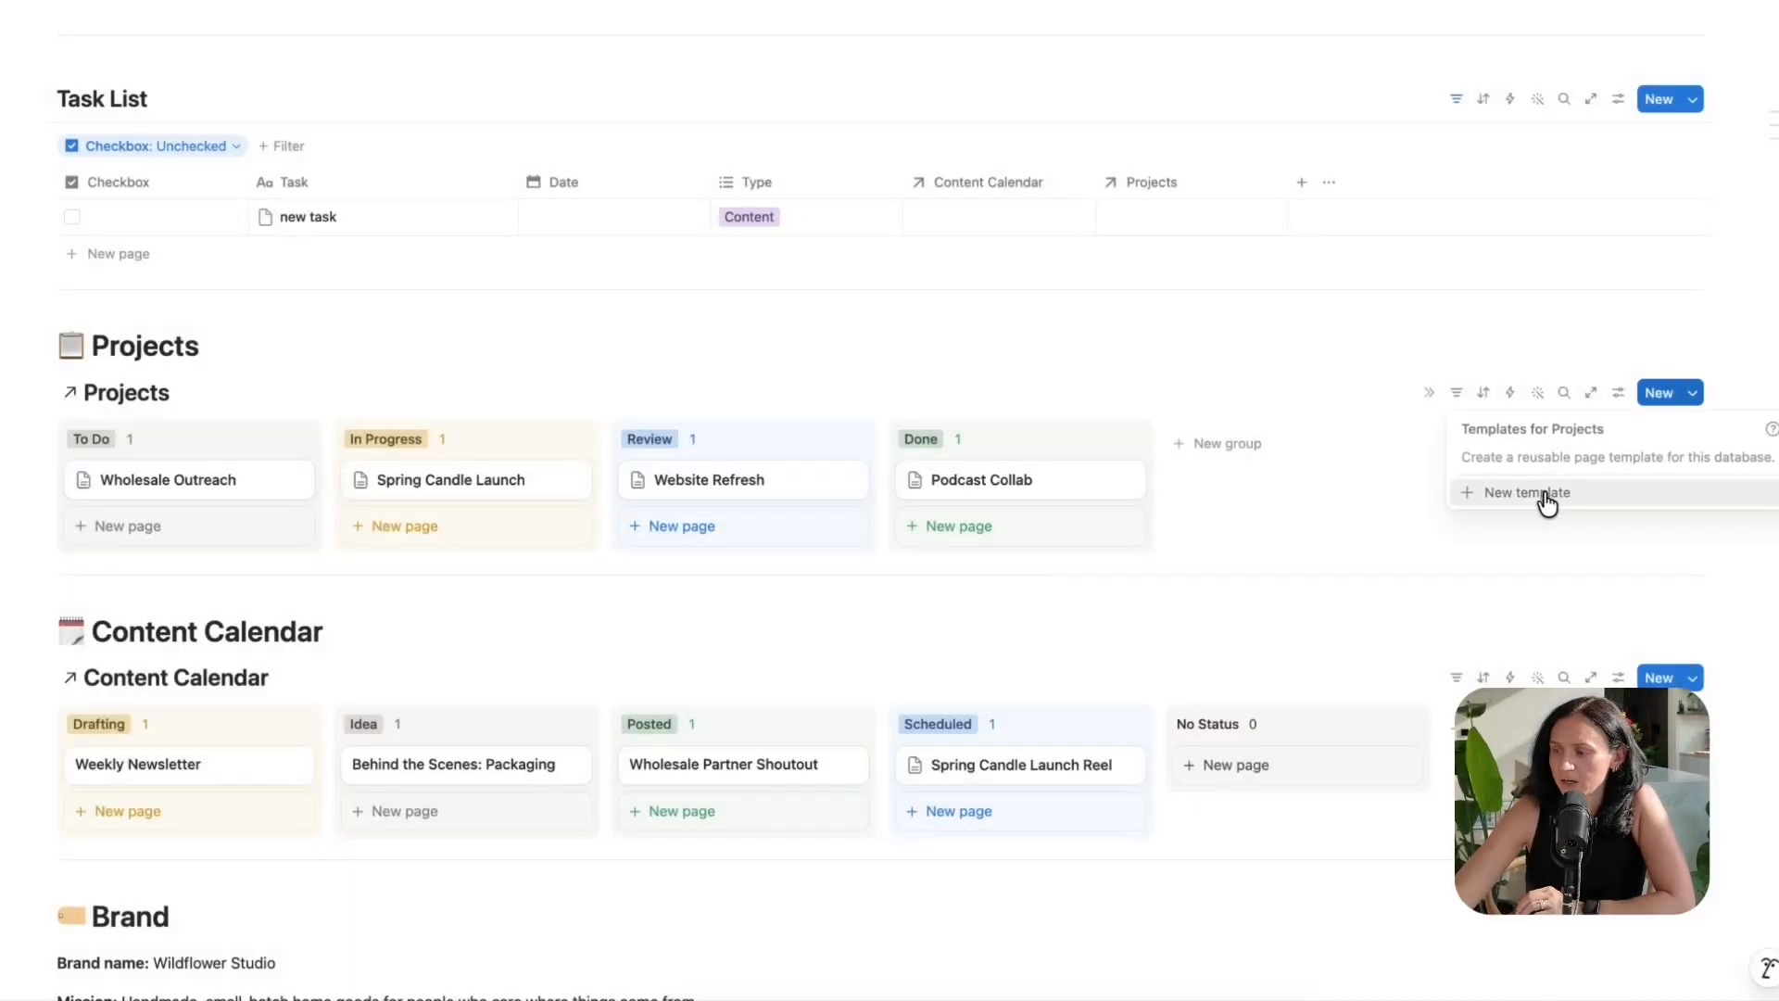
pyautogui.click(1544, 499)
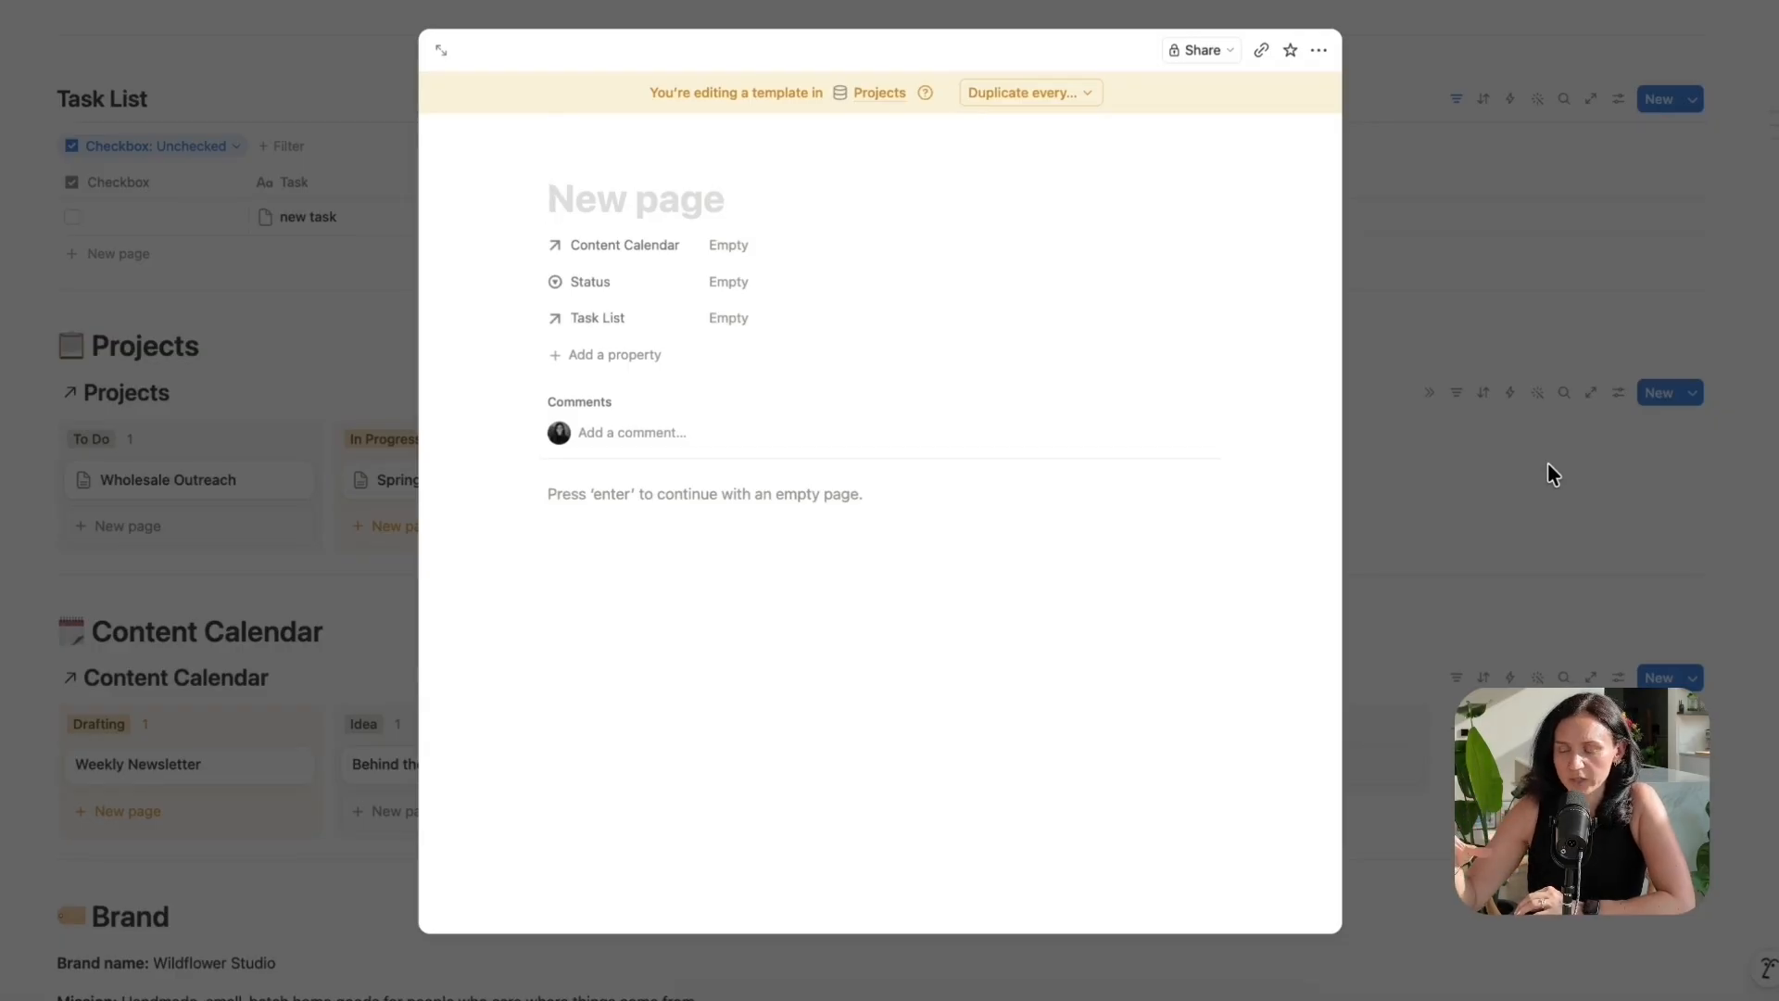
pyautogui.write('Pro')
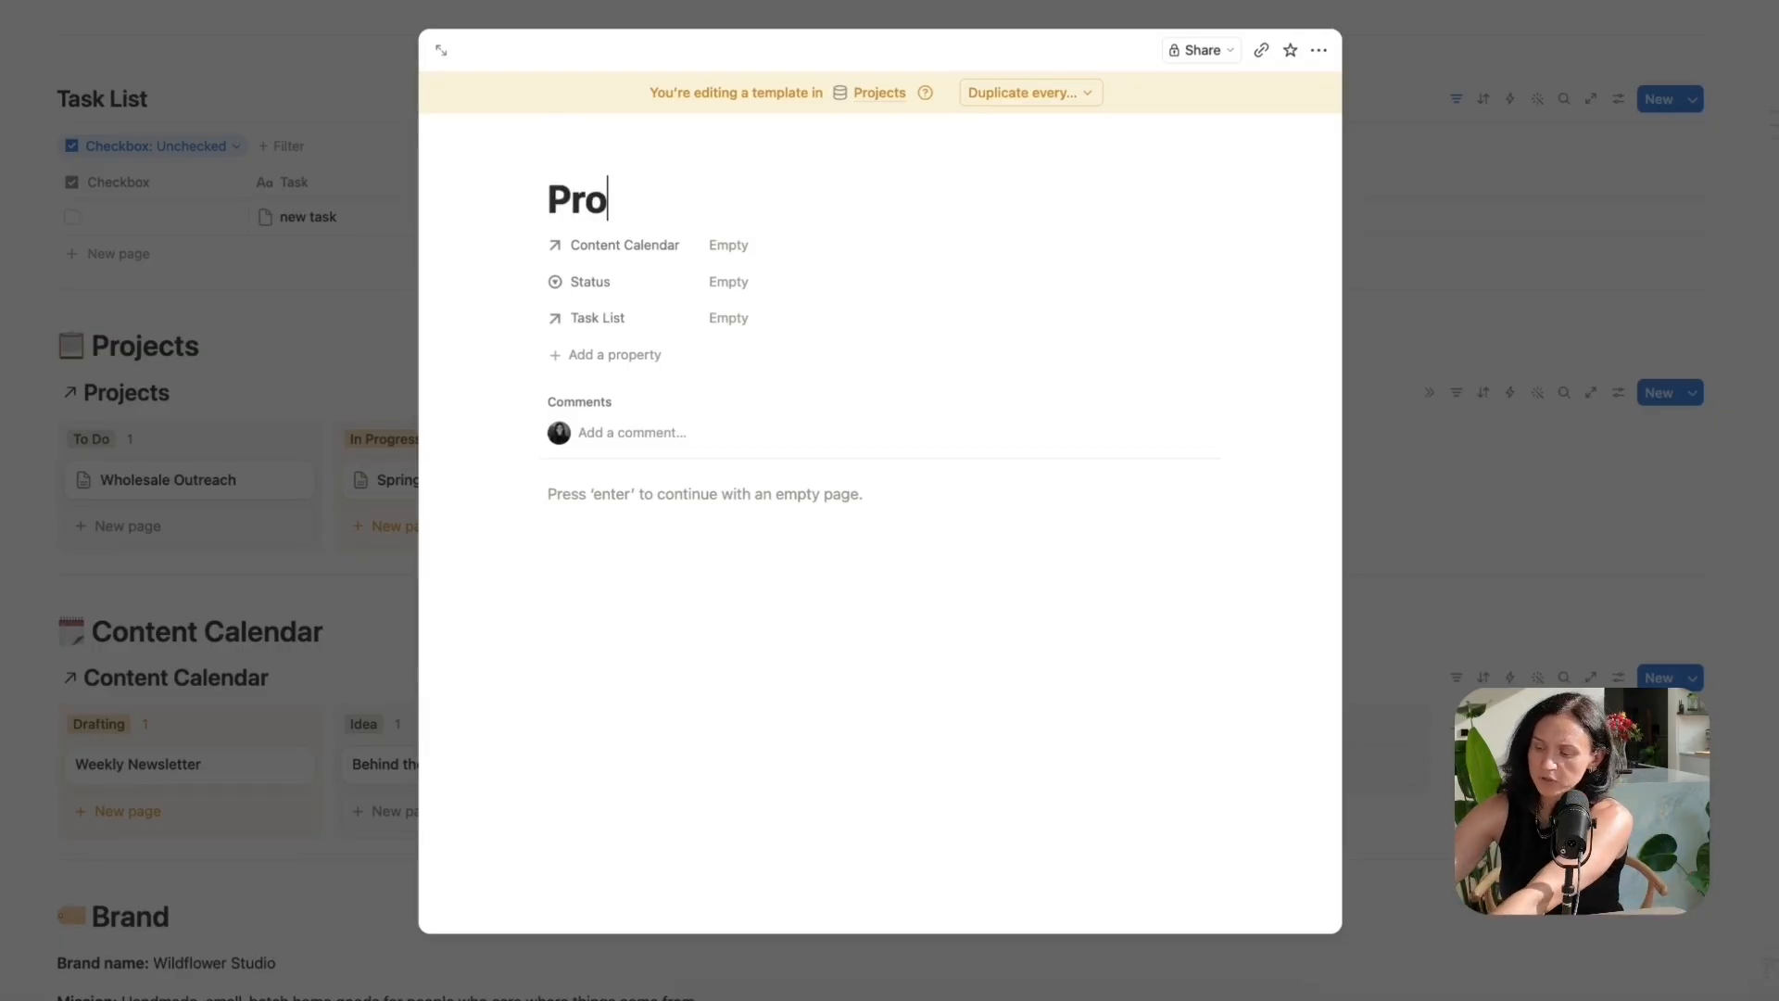
pyautogui.write('ject Template')
pyautogui.press('Return')
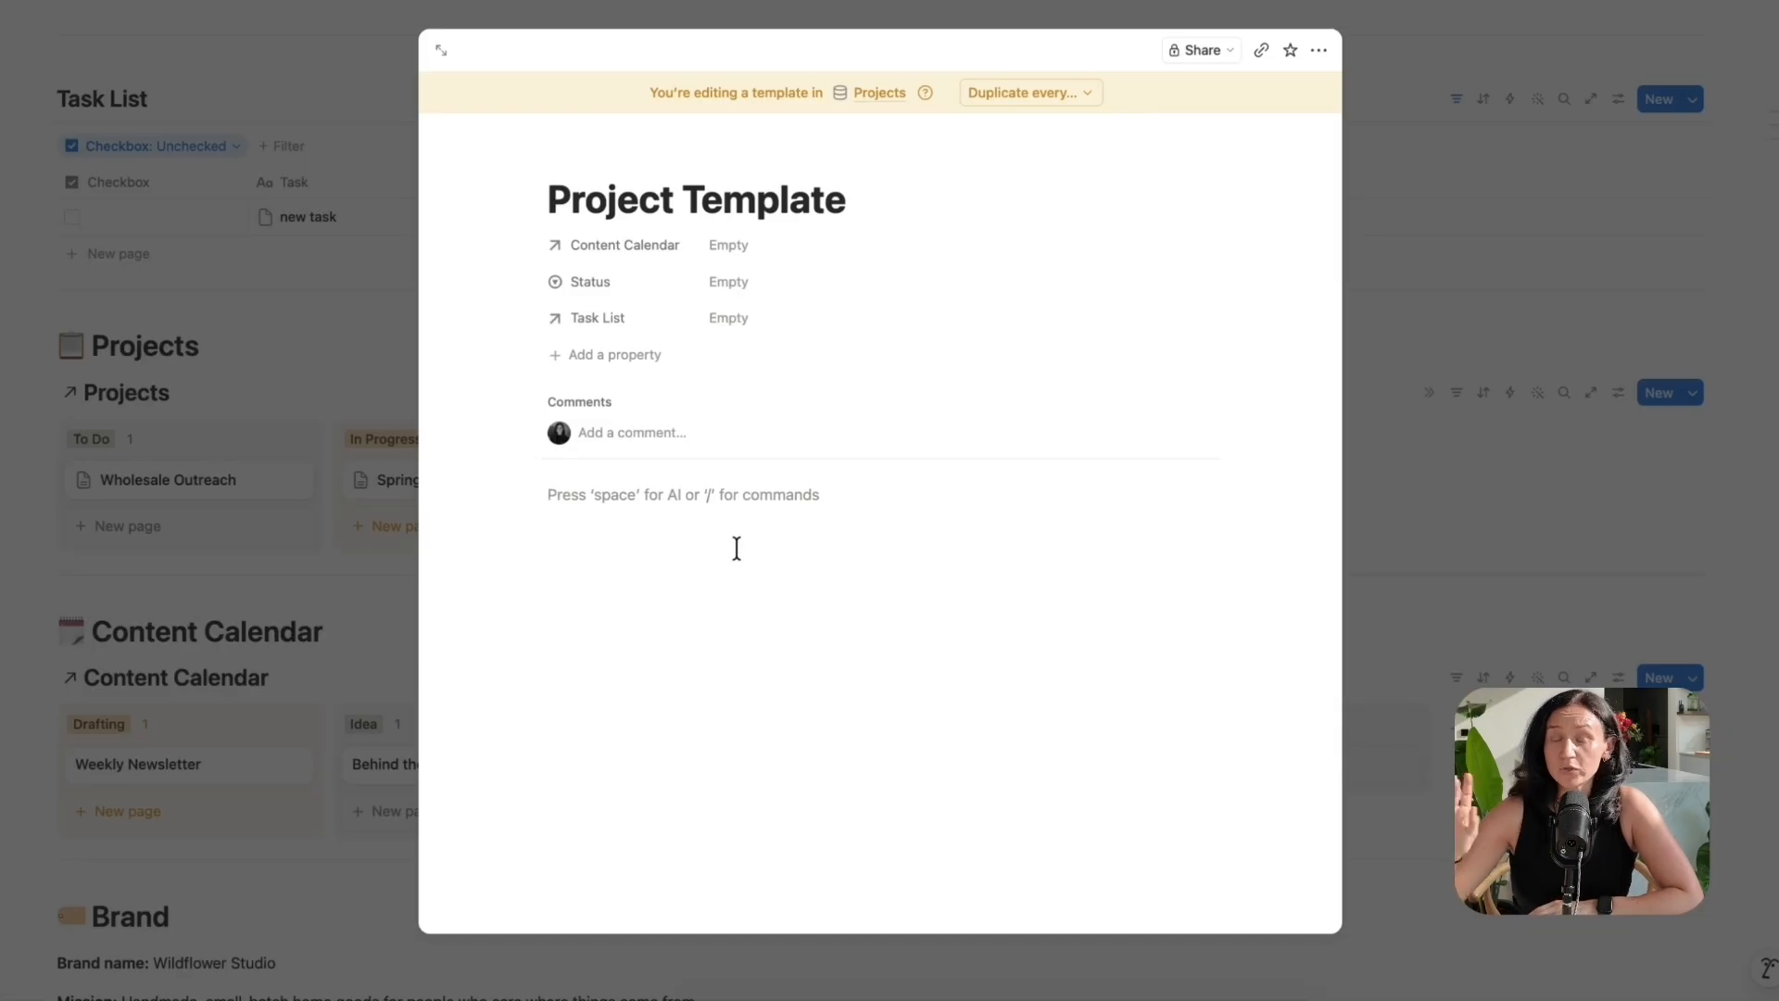
# - Insert a linked view of the Content Calendar database into the body of the Project Template
pyautogui.write('/linked')
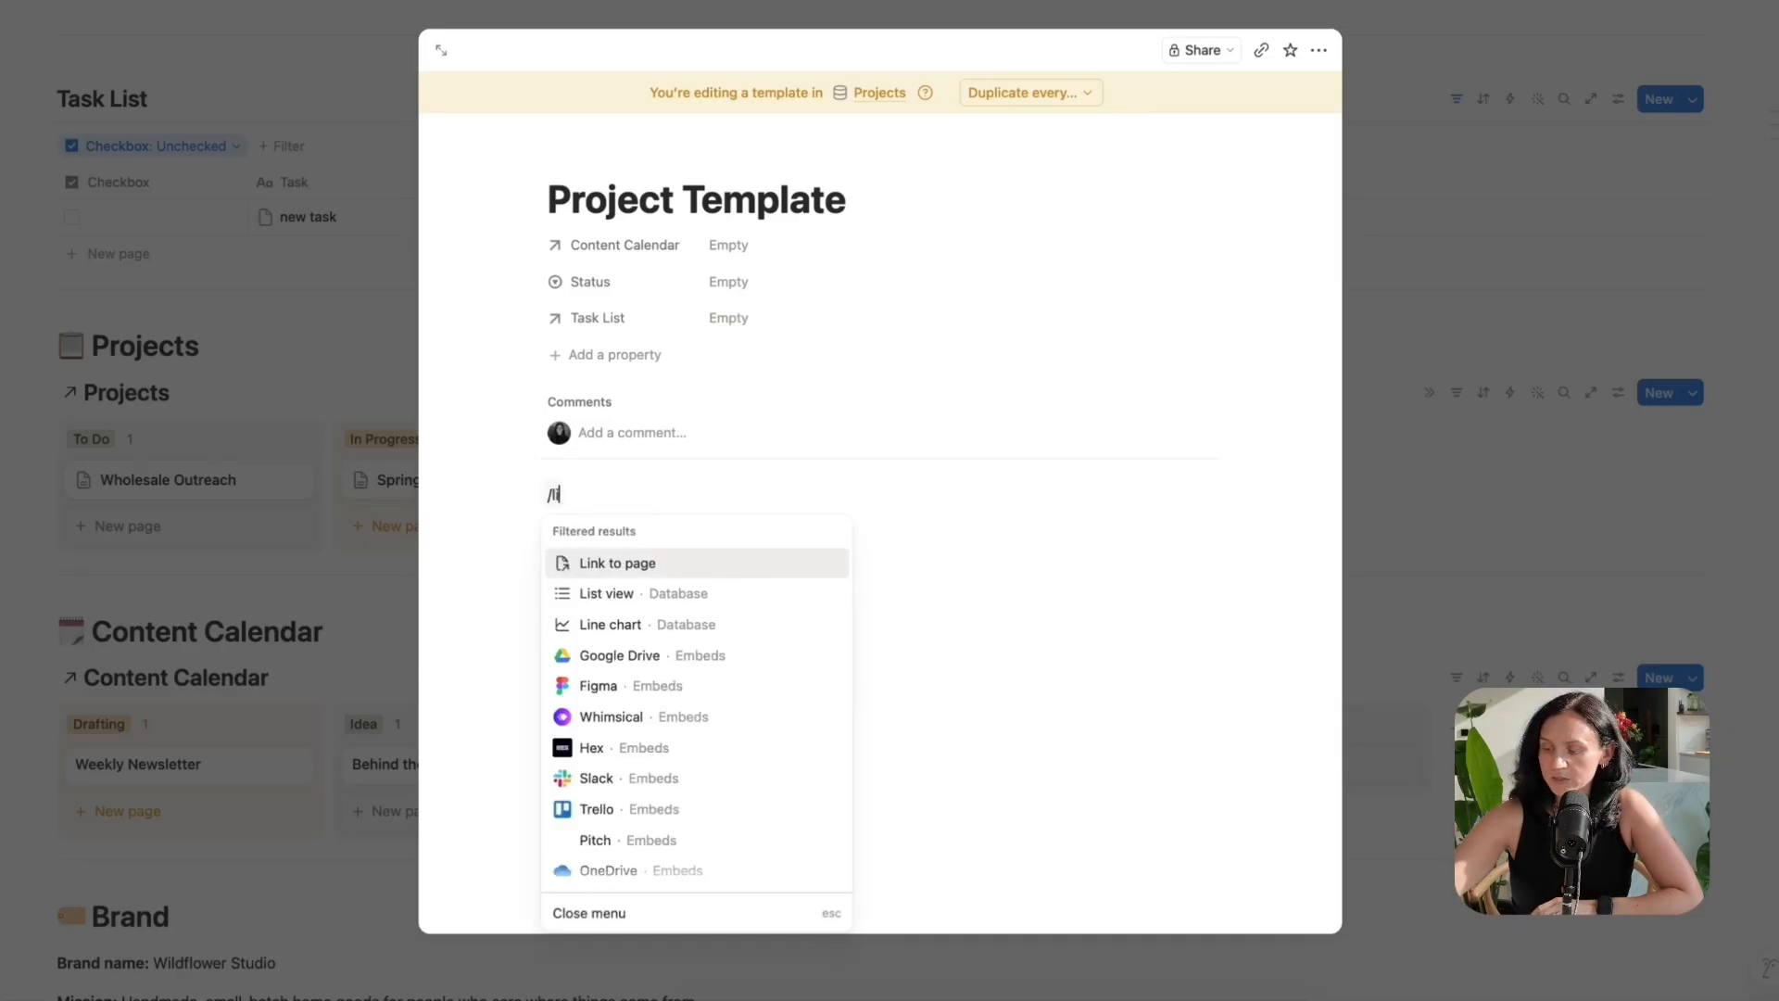
pyautogui.click(667, 563)
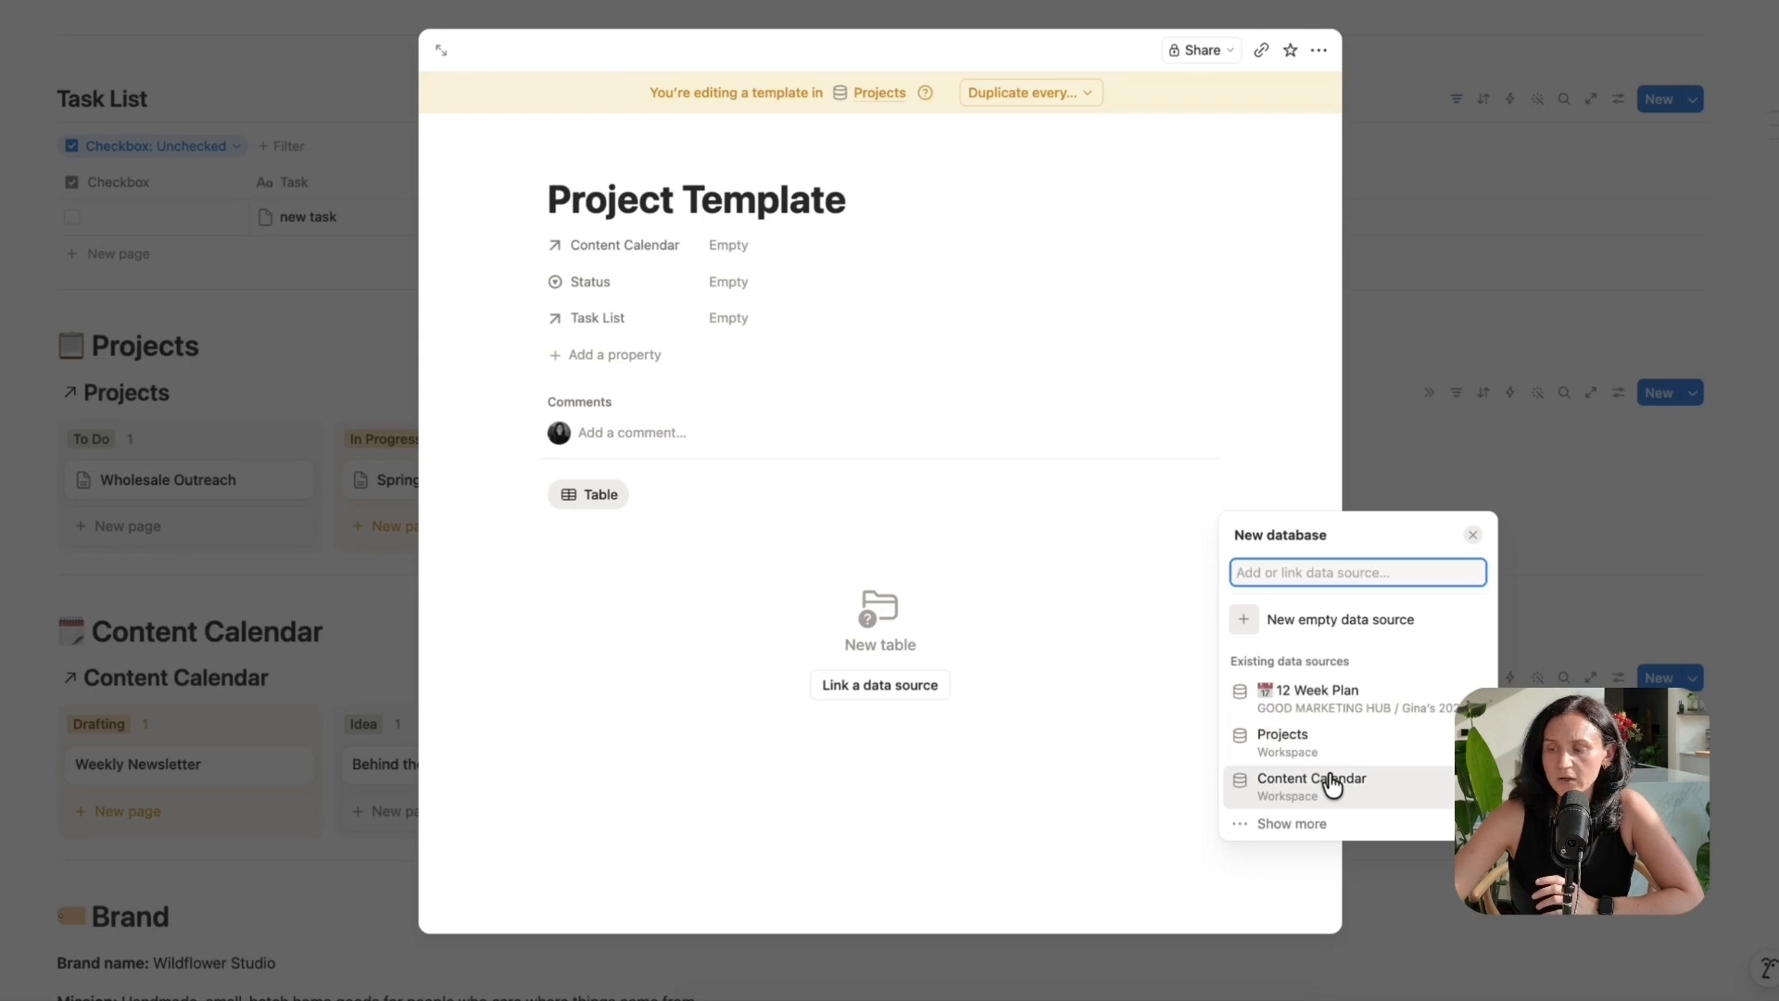
pyautogui.click(1332, 784)
pyautogui.click(1199, 787)
# - Insert a linked view of the Task List database below the Content Calendar view in the Project Template
pyautogui.click(646, 874)
pyautogui.press('Return')
pyautogui.write('/')
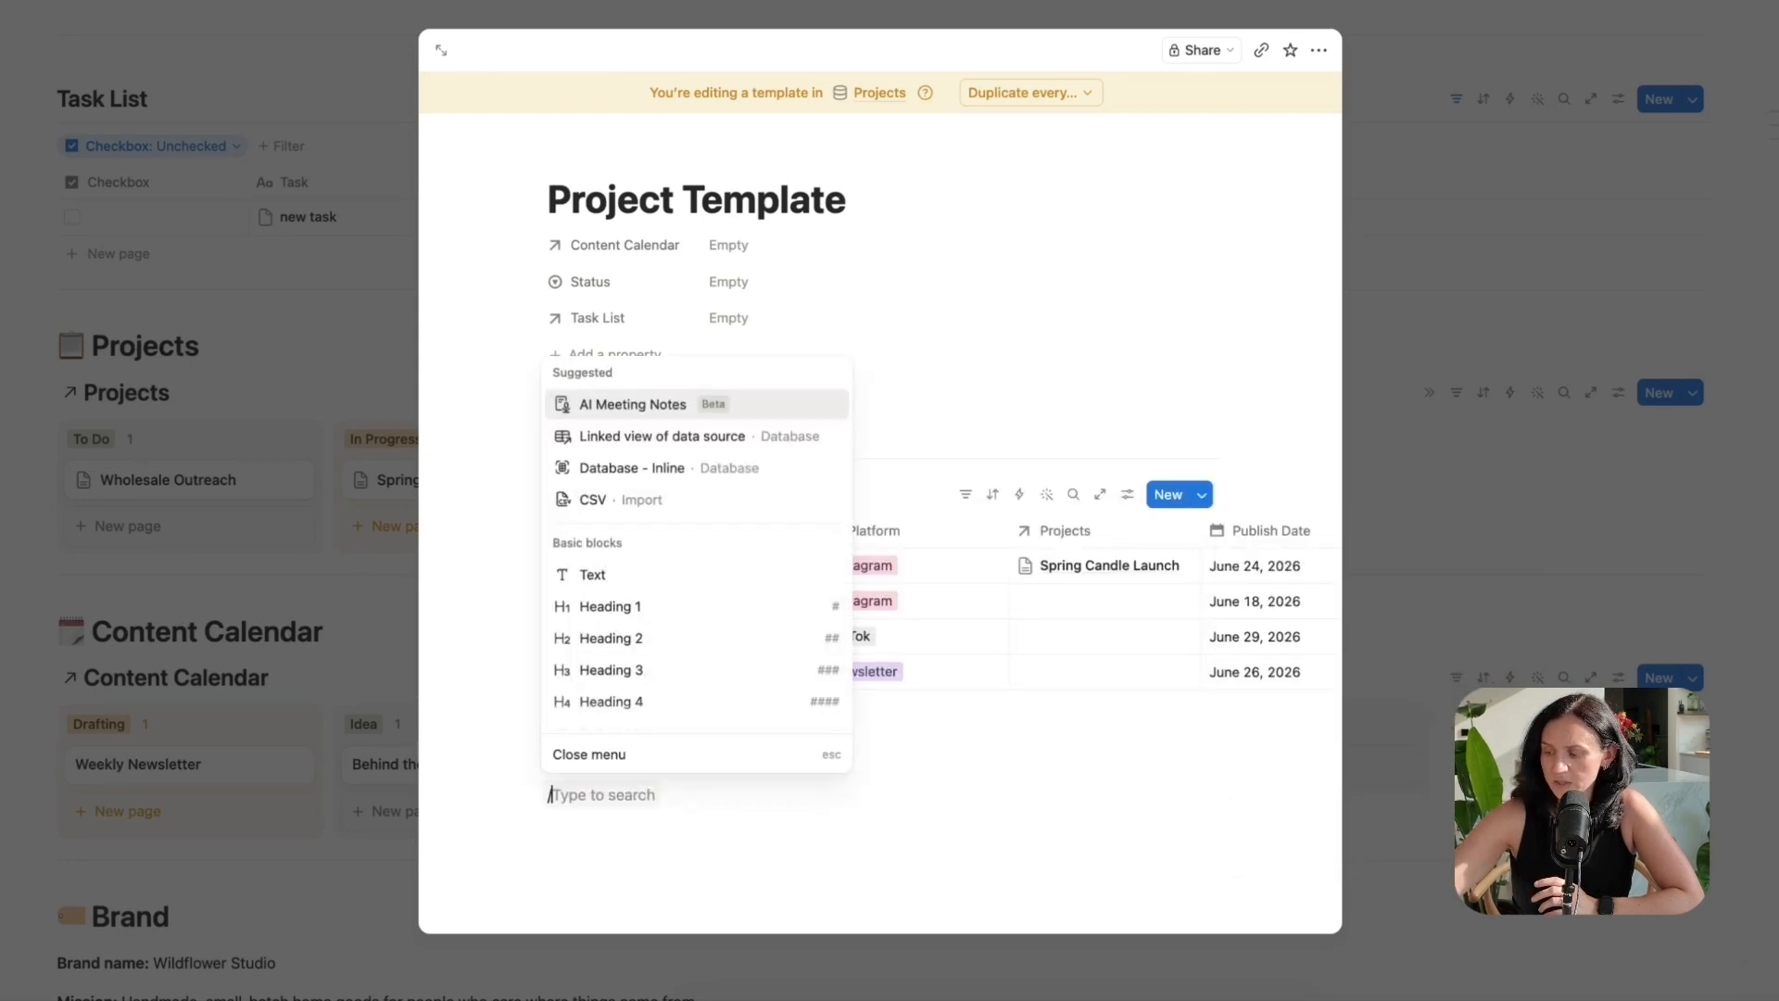
pyautogui.write('linked')
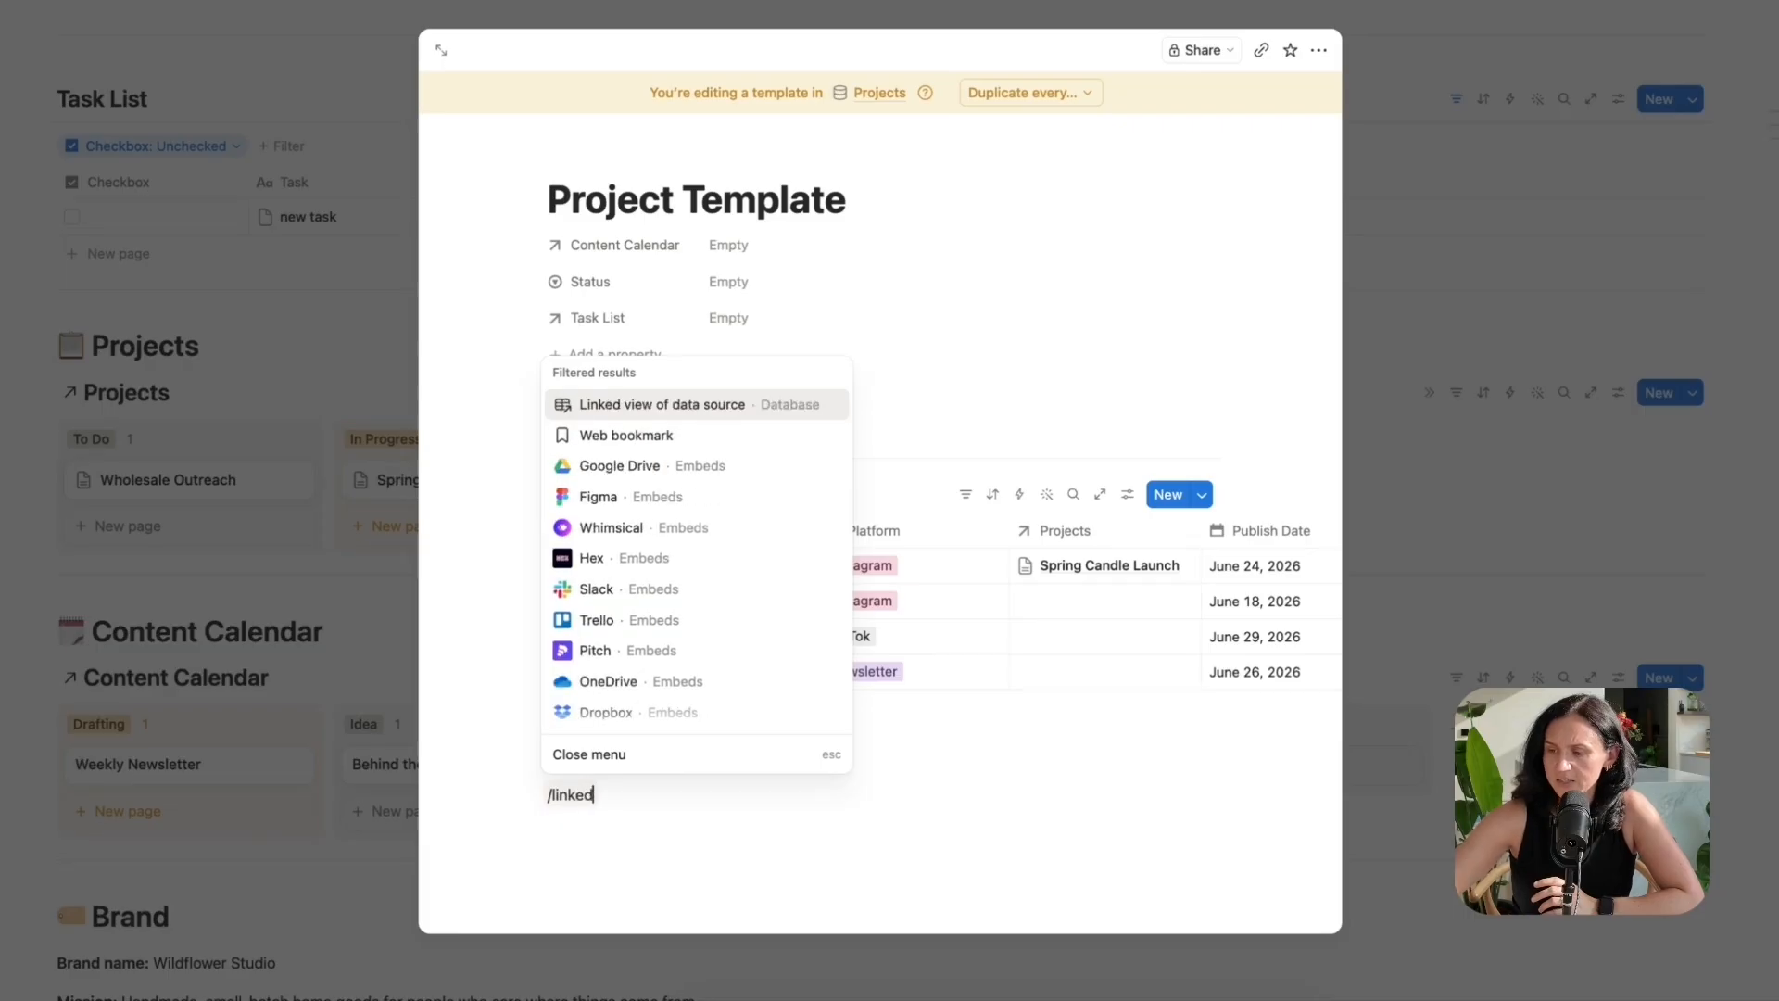
pyautogui.click(661, 404)
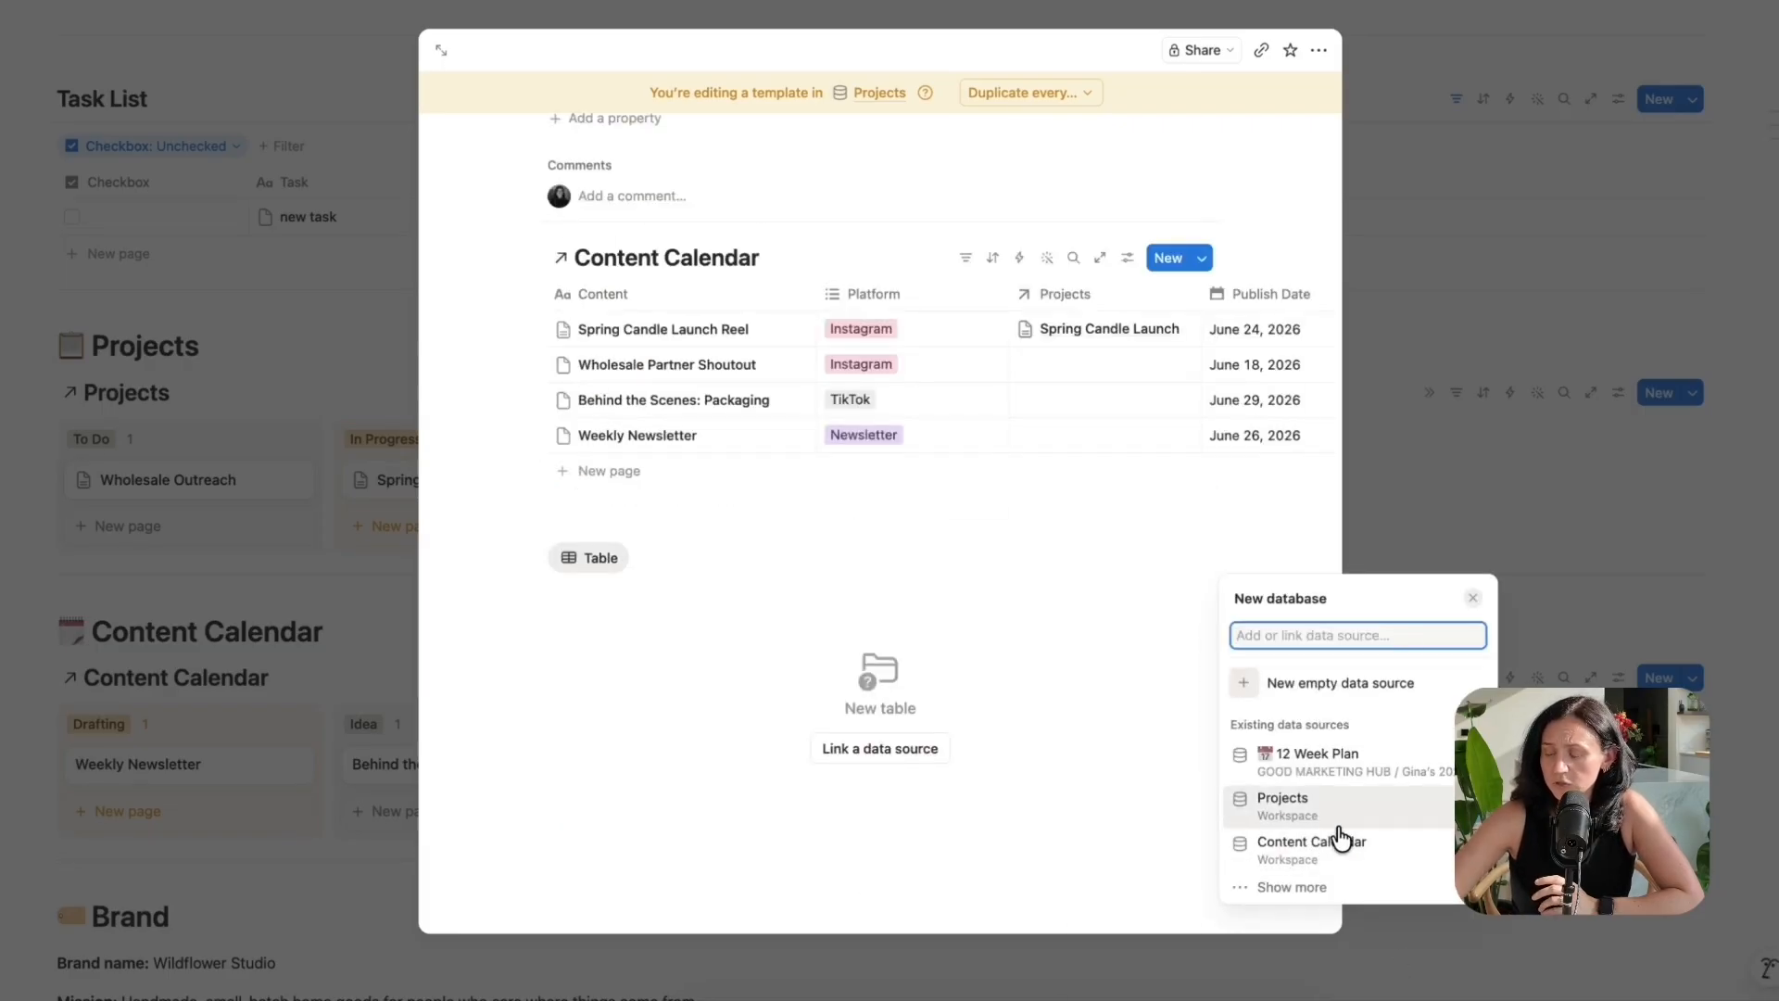
pyautogui.click(1302, 890)
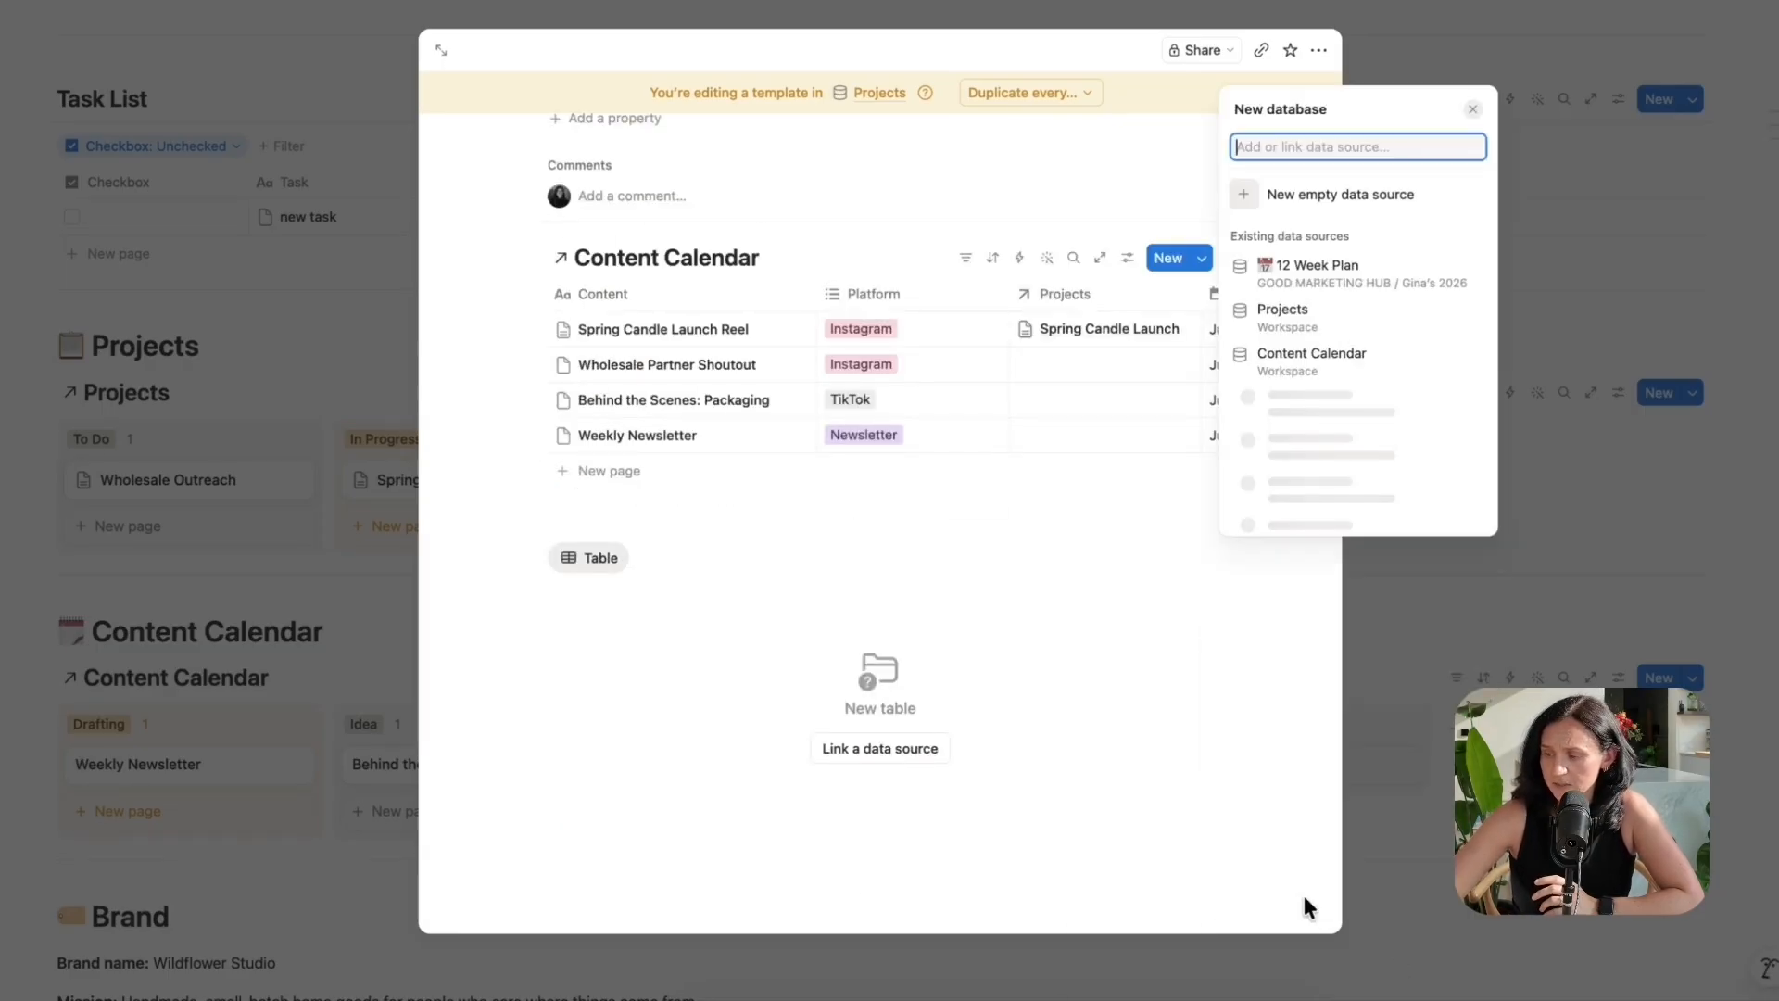
pyautogui.click(1361, 399)
pyautogui.scroll(-4, 914, 707)
pyautogui.scroll(5, 913, 708)
pyautogui.scroll(-4, 914, 707)
pyautogui.scroll(5, 914, 707)
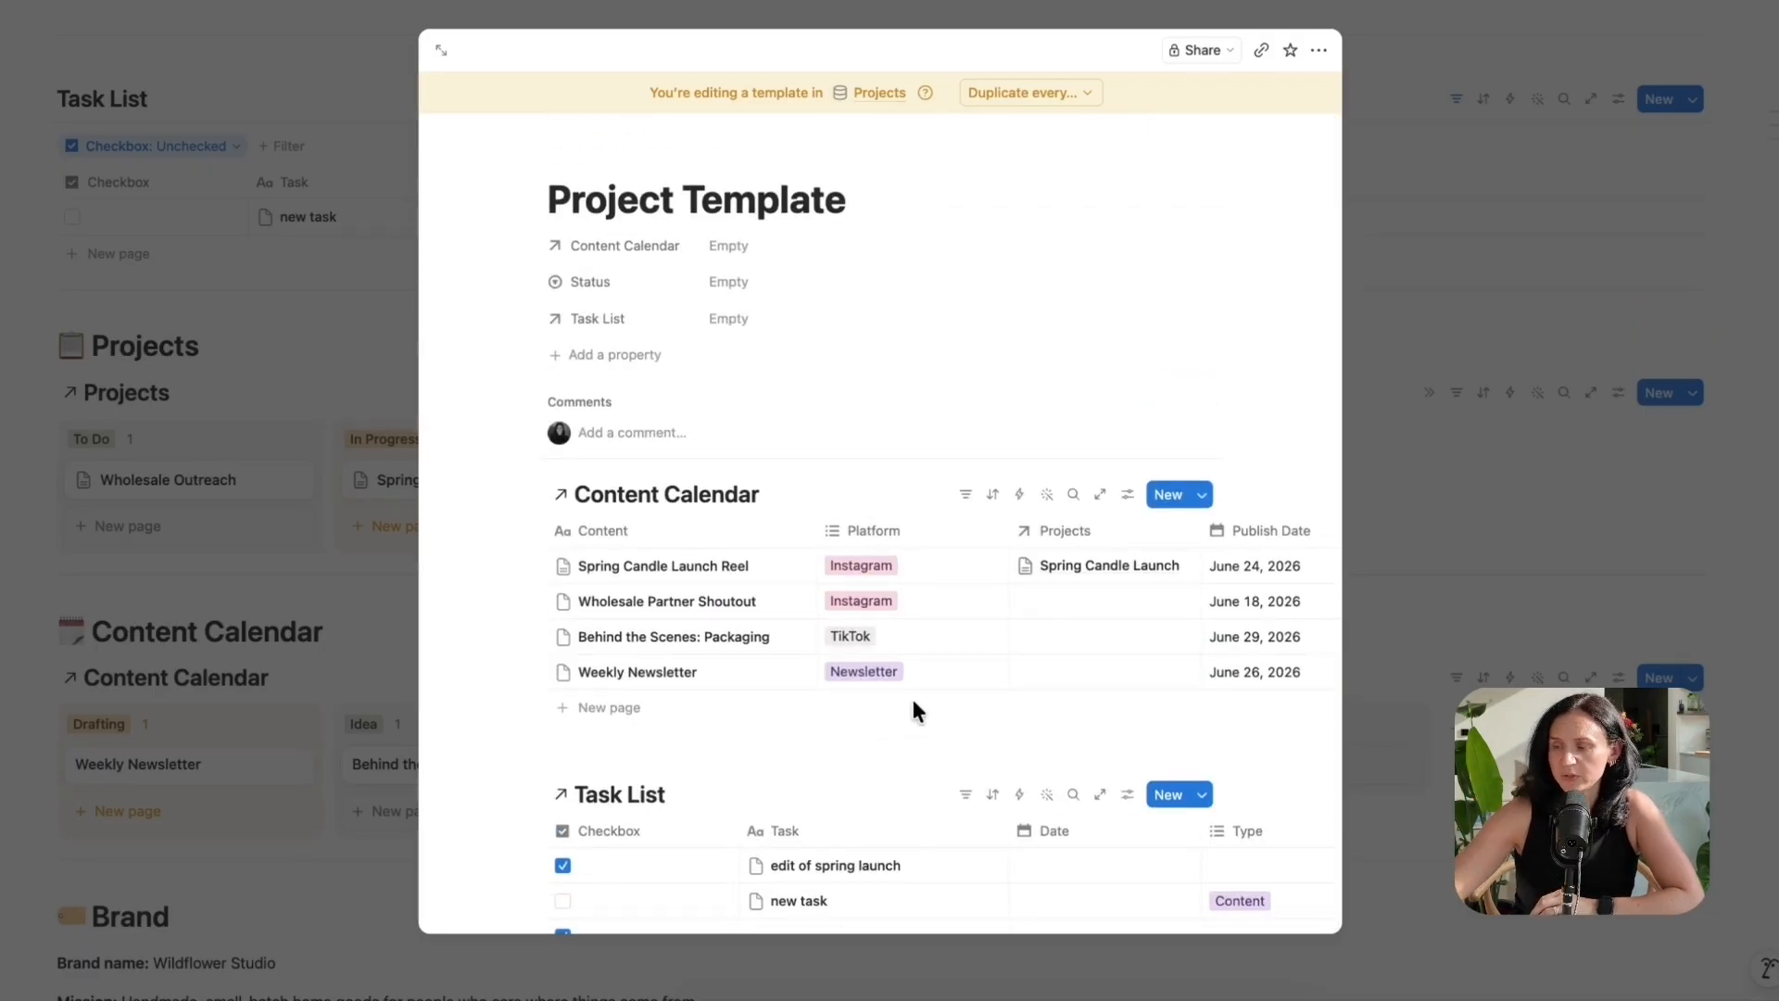
# - Filter the Content Calendar view in the Project Template so that its Projects relation contains Project Template
pyautogui.click(963, 494)
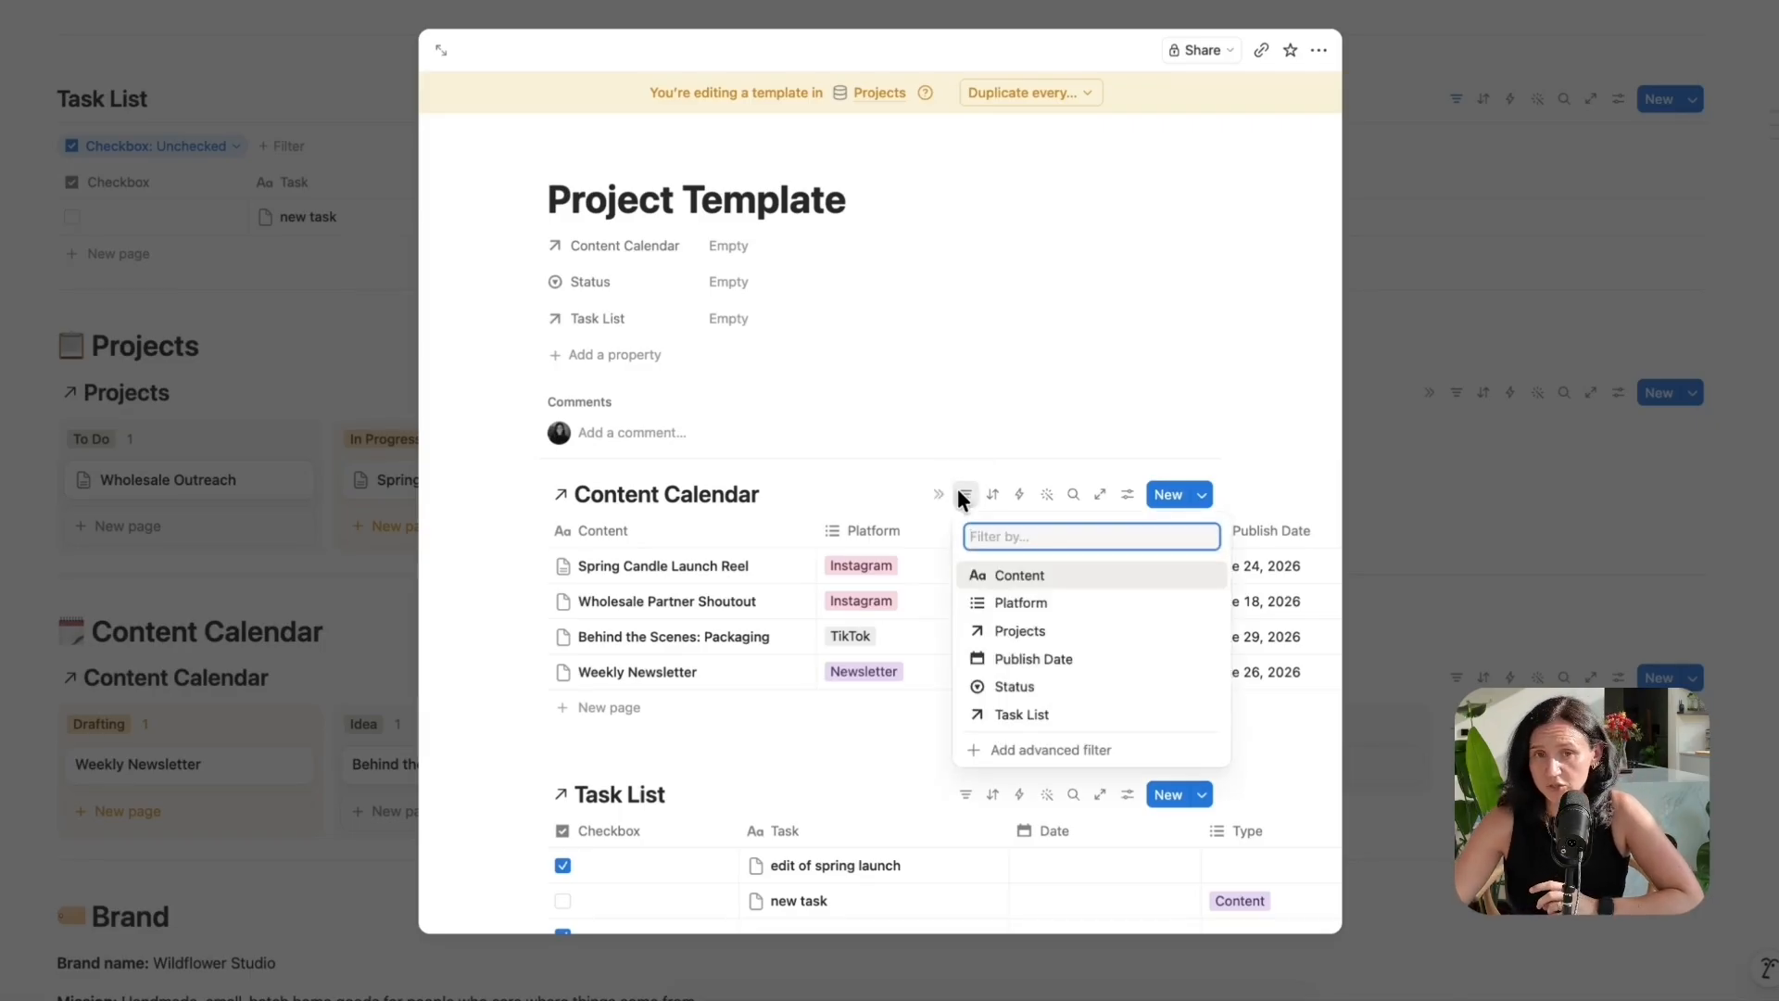
pyautogui.click(1049, 631)
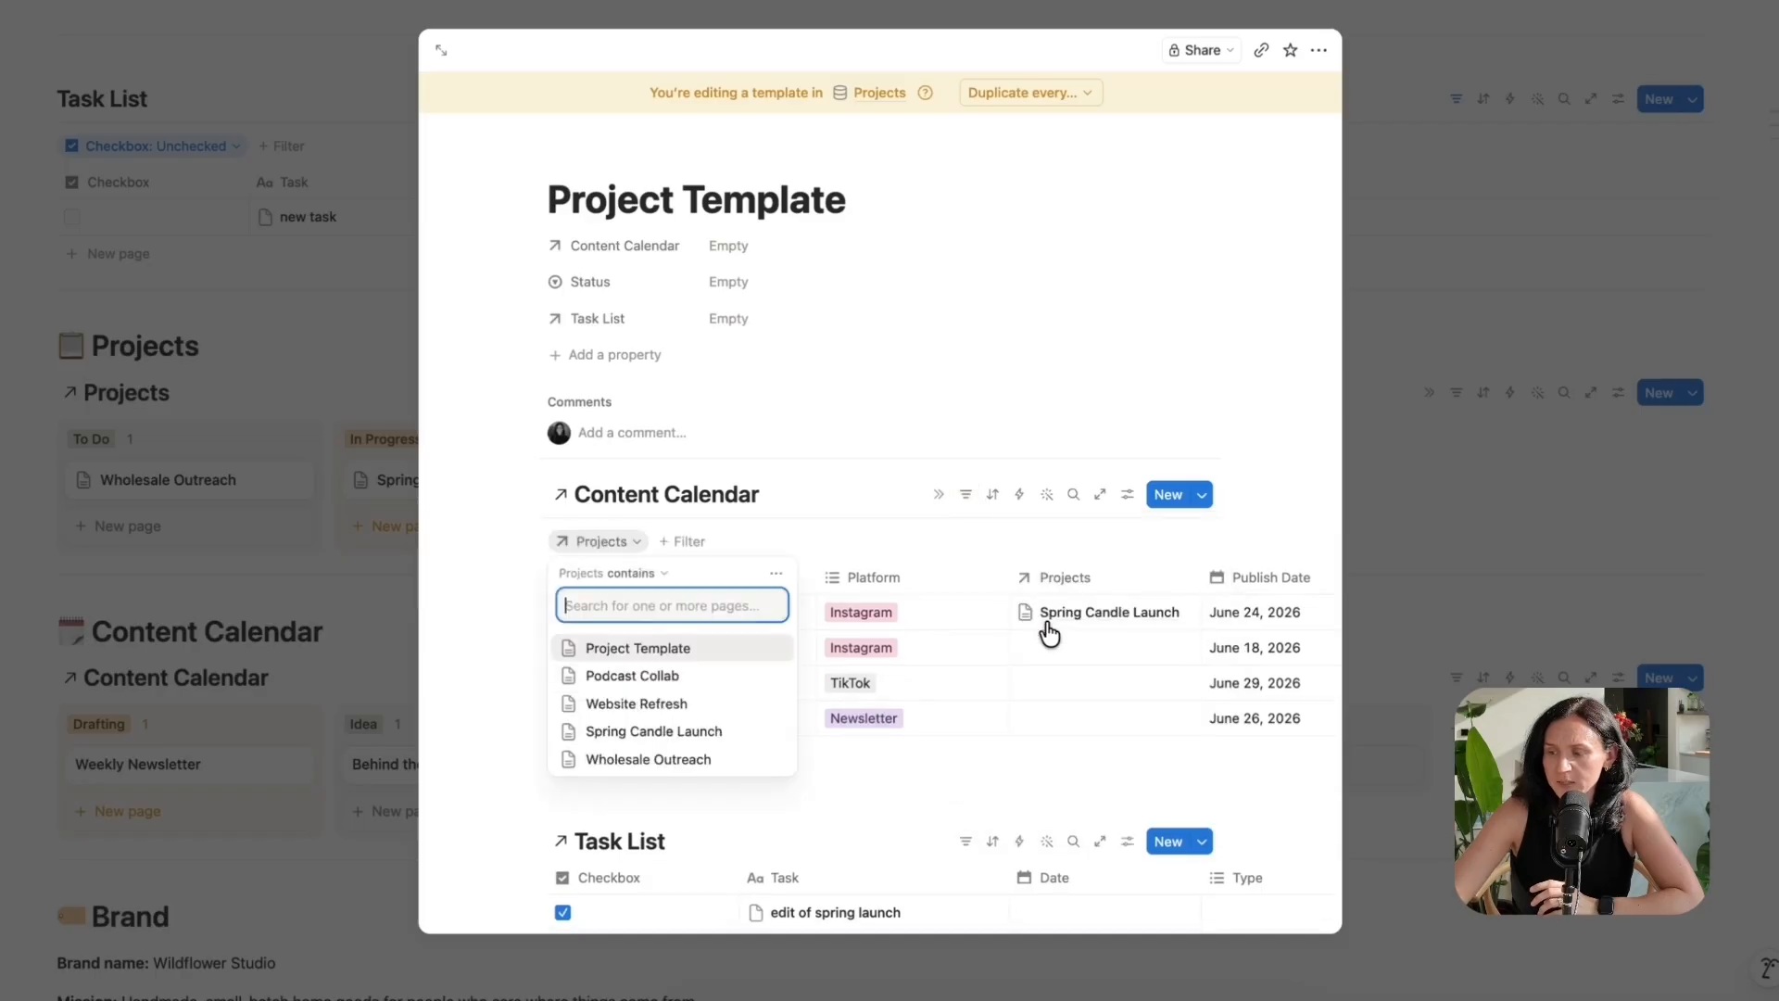
pyautogui.click(641, 649)
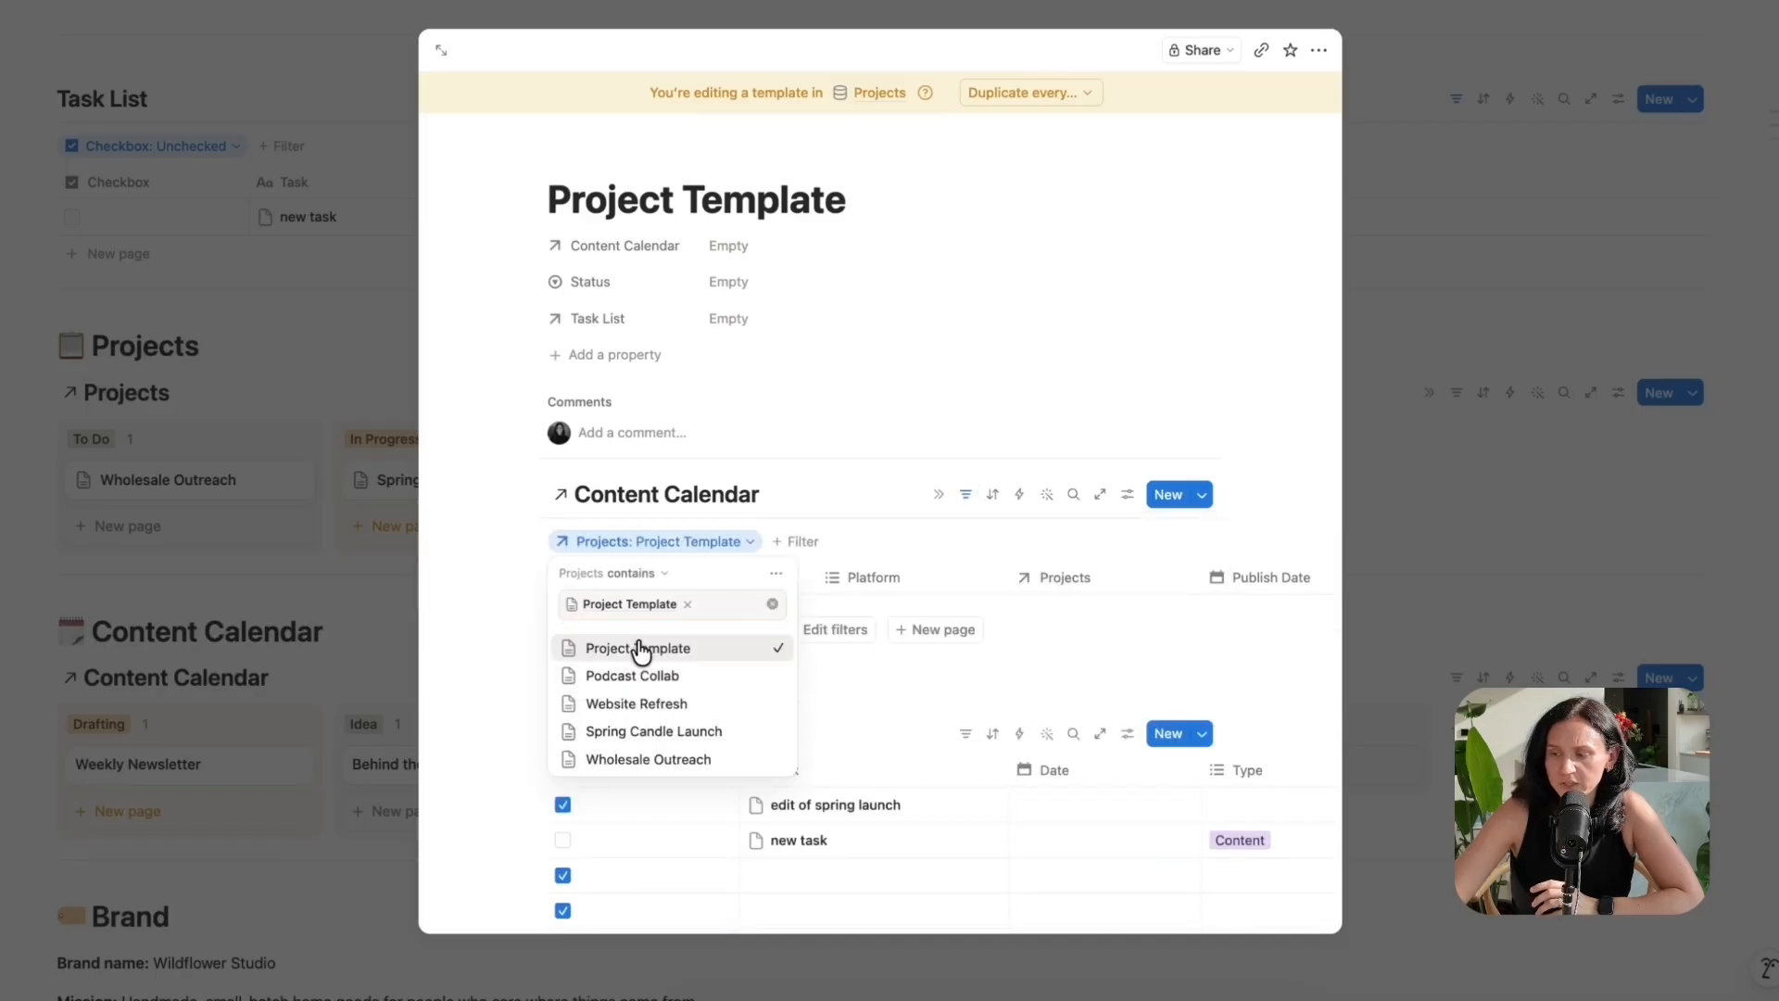
pyautogui.click(970, 498)
# - Filter the Task List view in the Project Template so that its Projects relation contains Project Template
pyautogui.click(966, 686)
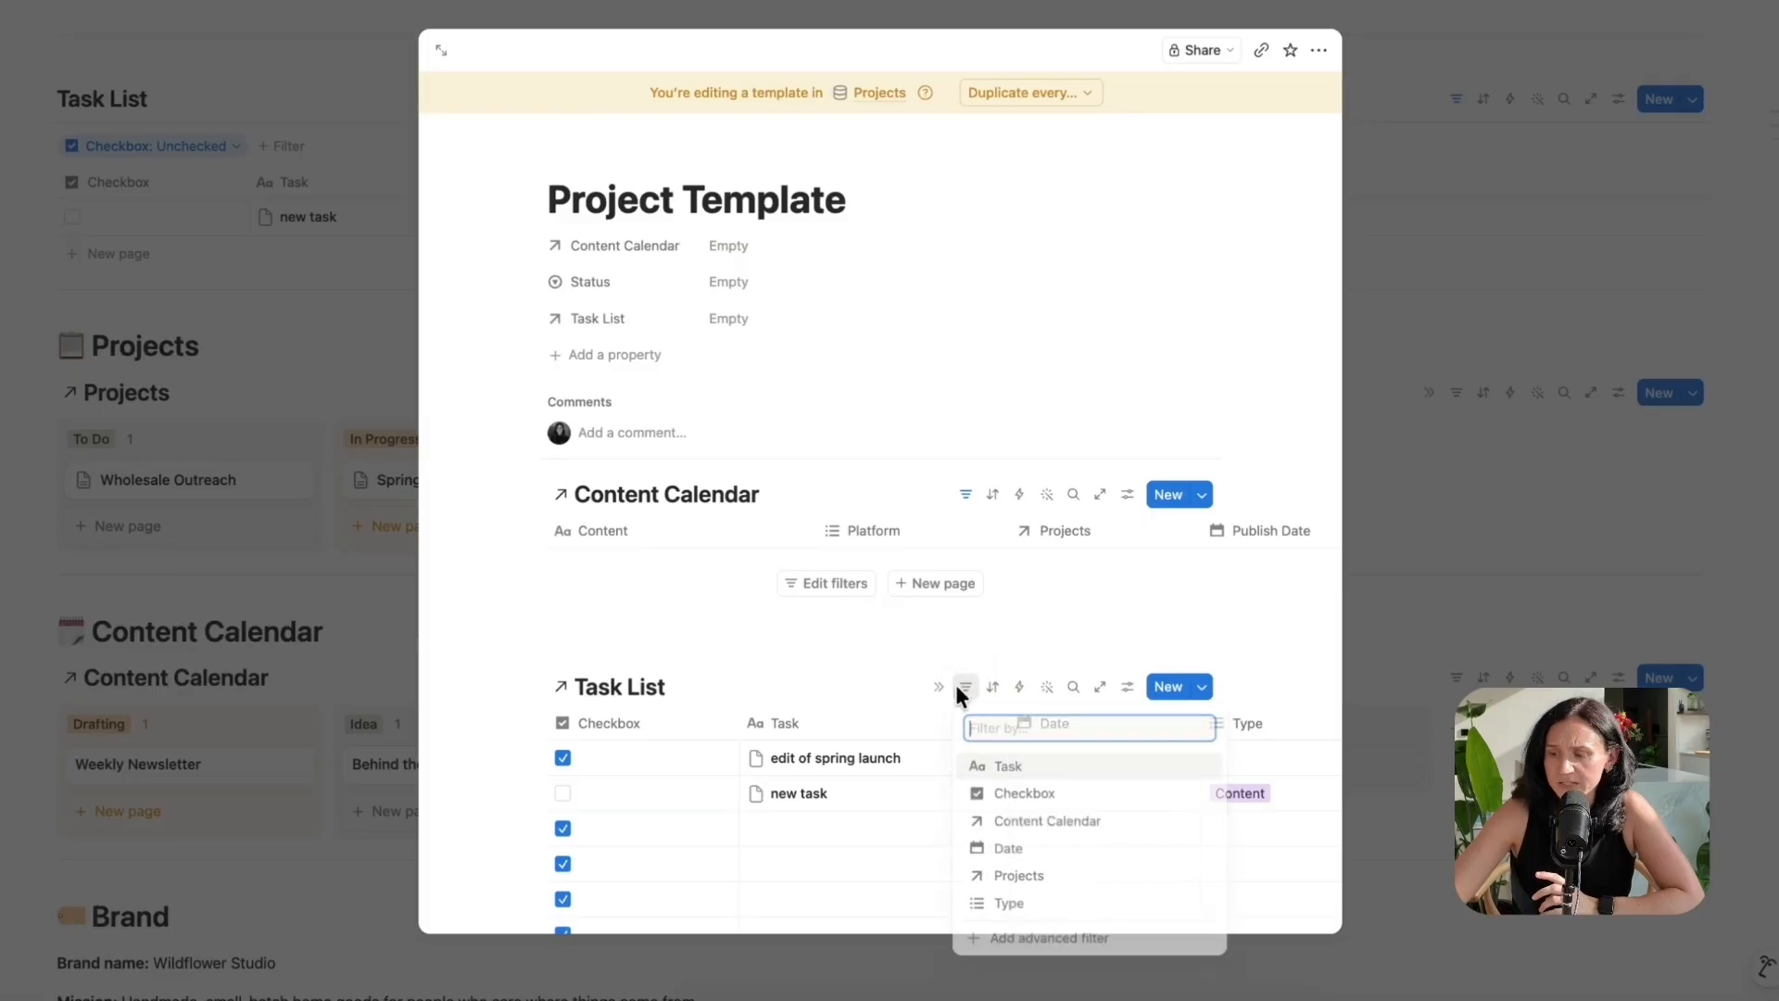
pyautogui.click(1053, 878)
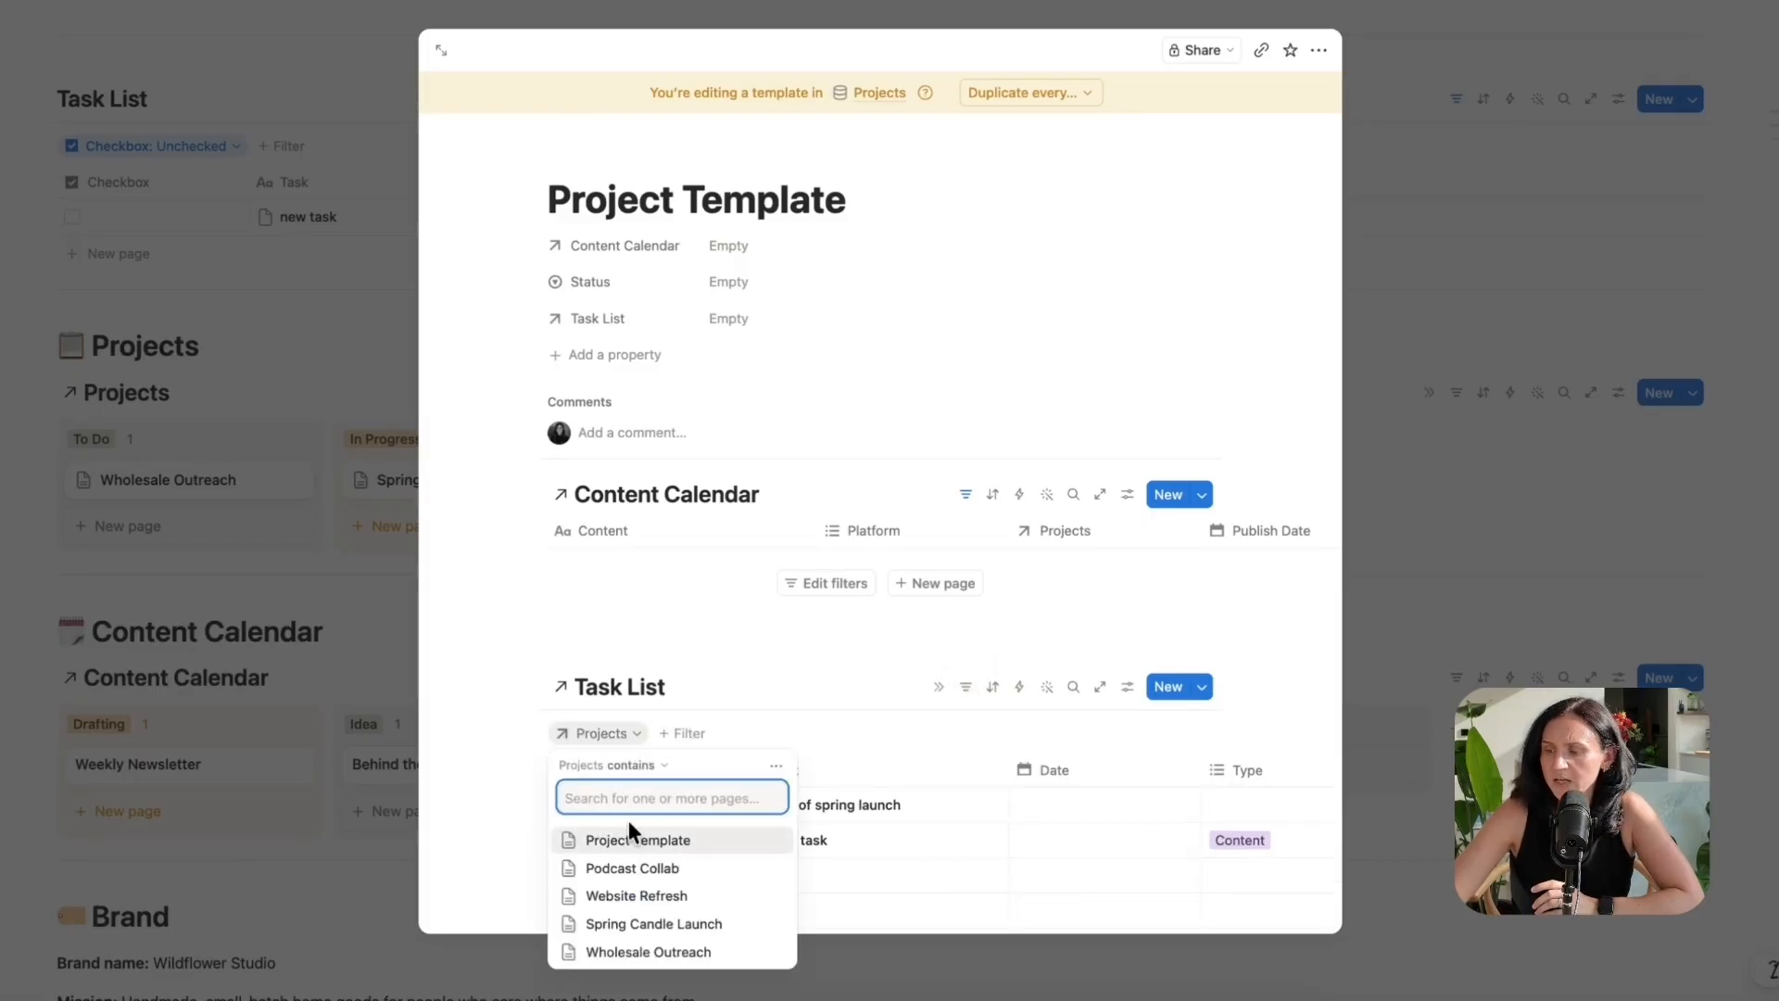
pyautogui.click(654, 854)
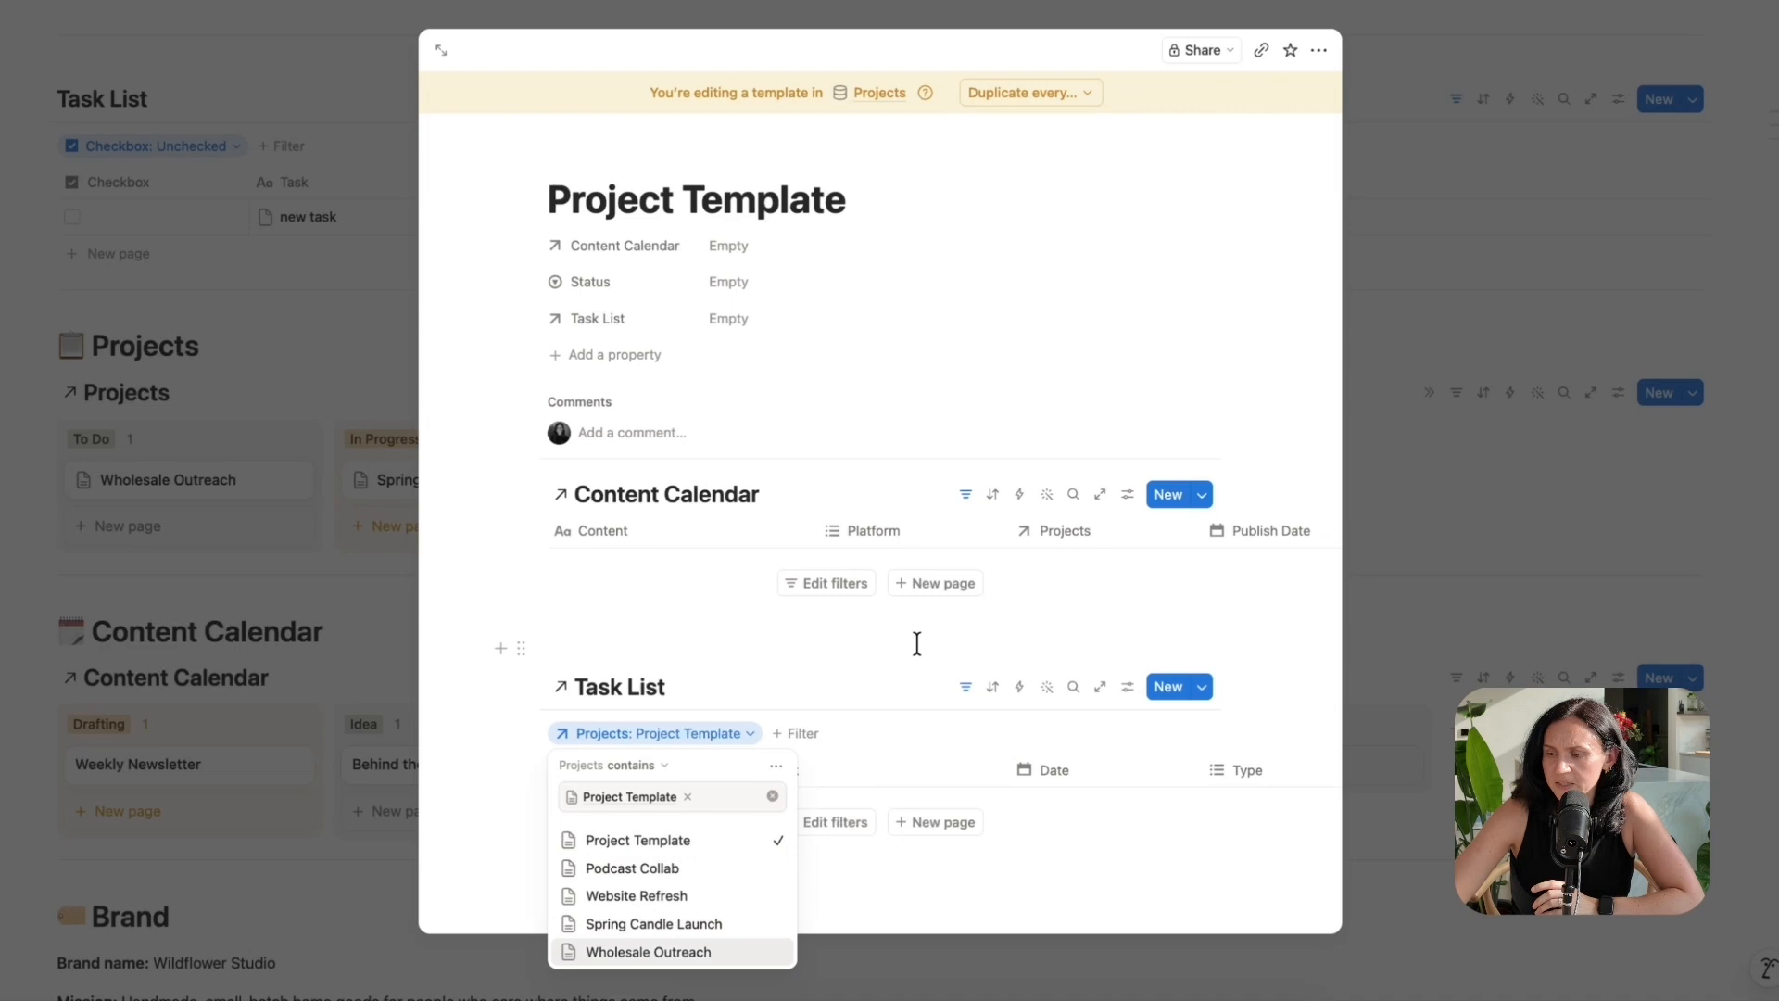
pyautogui.click(876, 654)
pyautogui.click(966, 686)
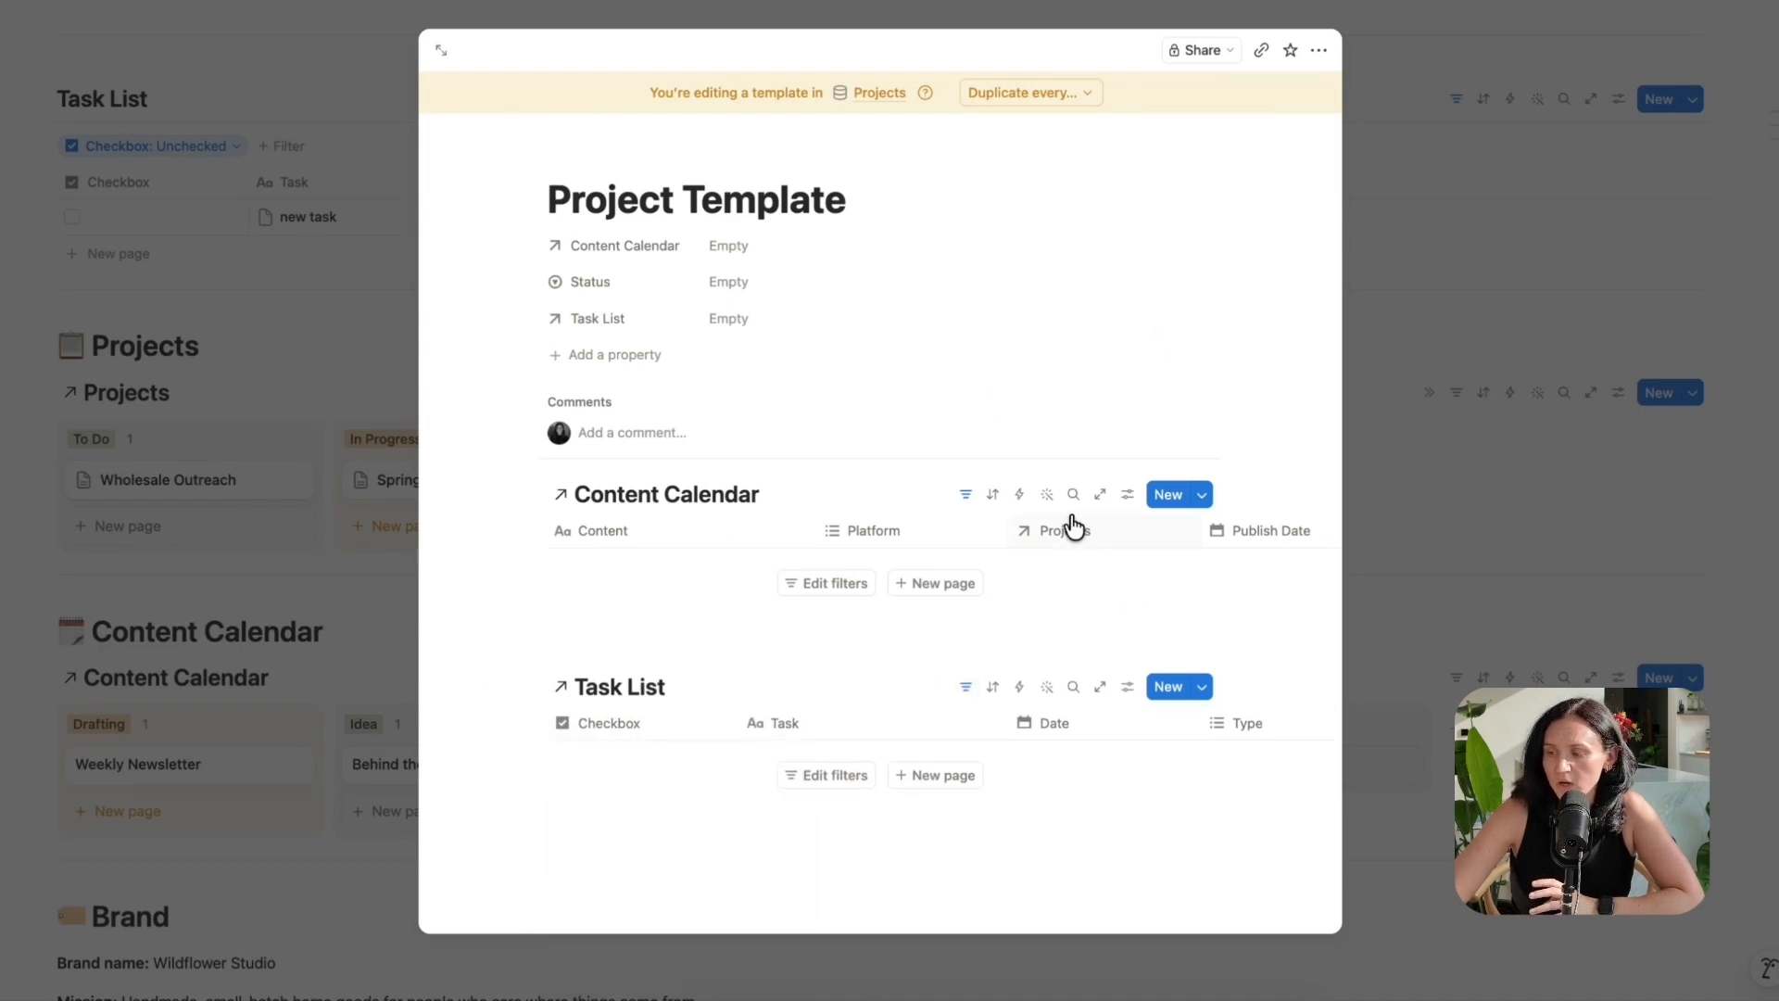
# - Change the layout of the template's Content Calendar view from table to Calendar
pyautogui.click(1124, 498)
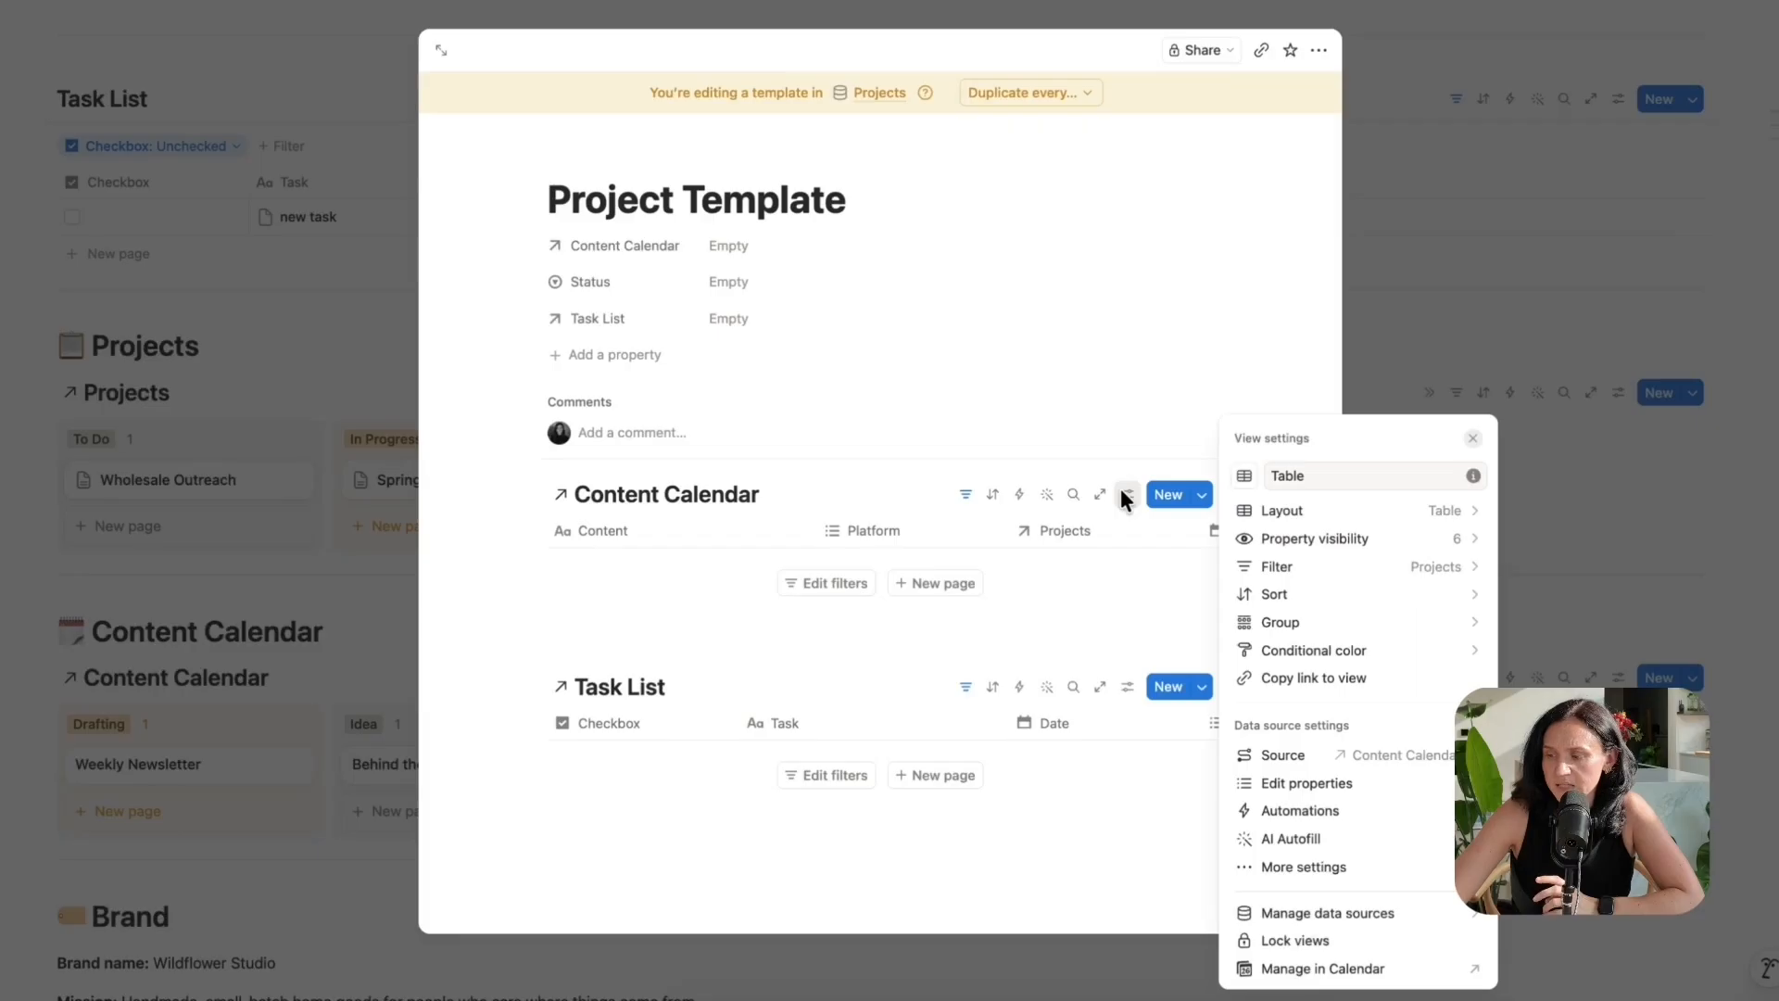
pyautogui.click(1330, 508)
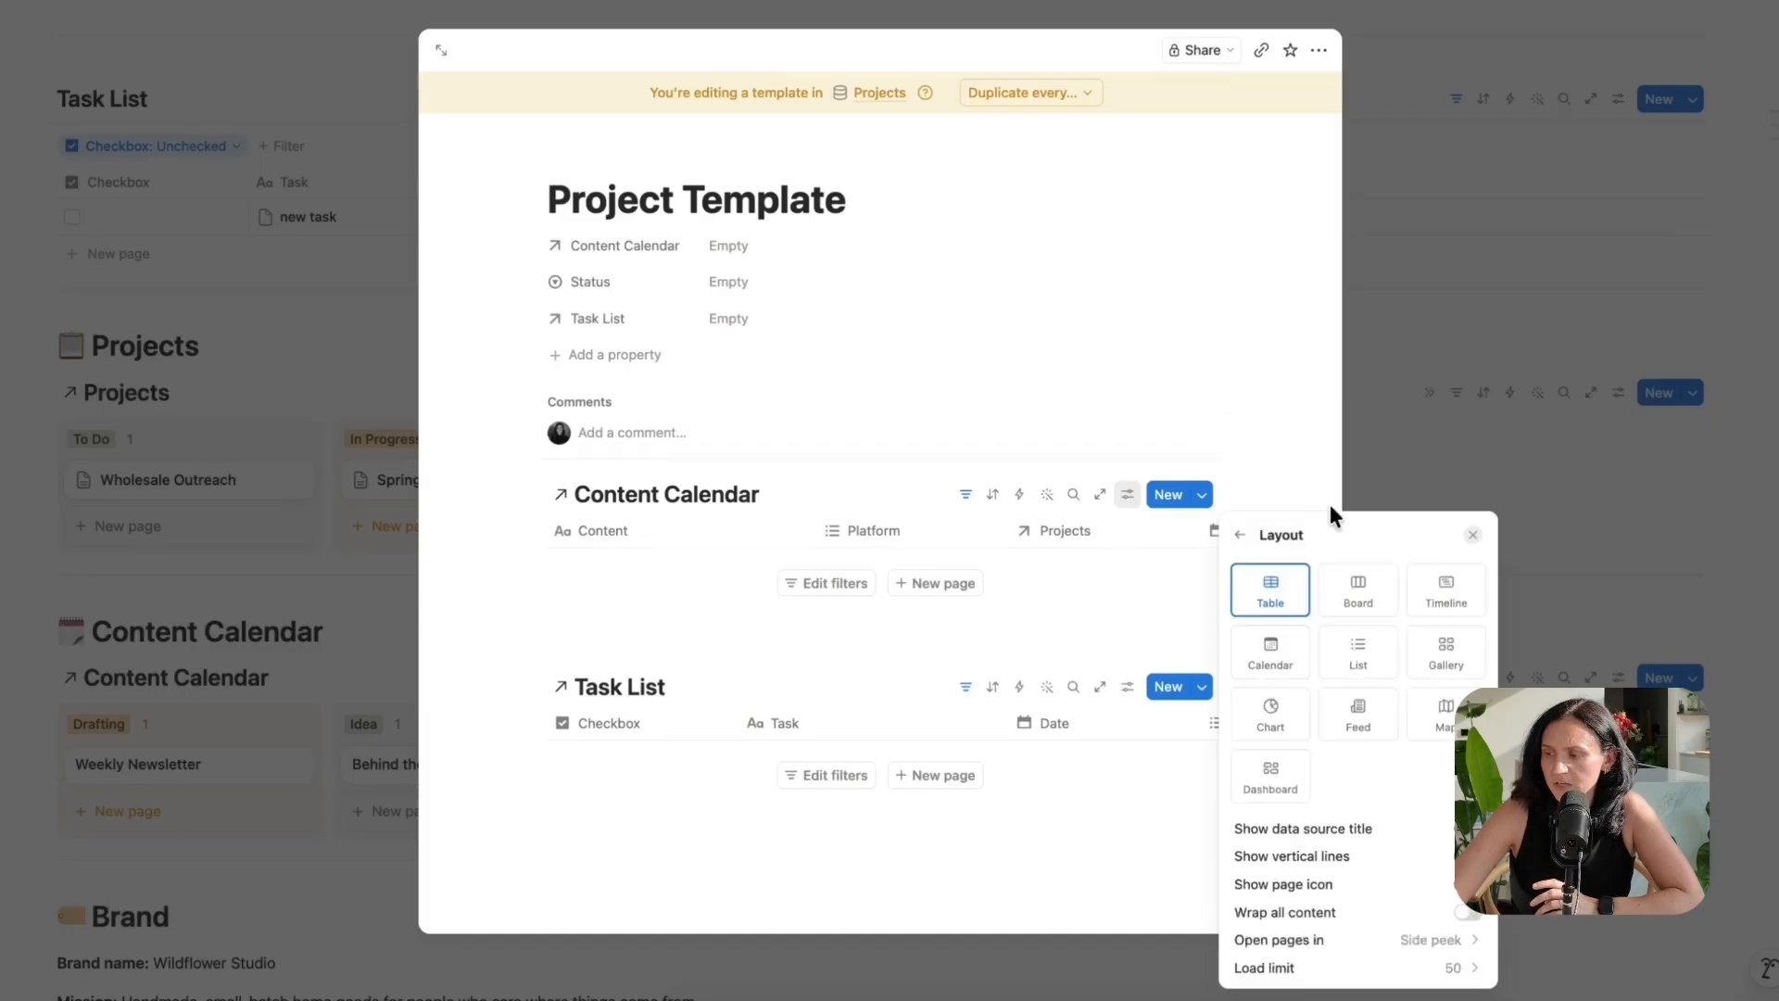
pyautogui.click(1260, 667)
pyautogui.click(933, 398)
# - Add a Checkbox: Unchecked filter to the template's Task List view and close the template
pyautogui.scroll(-5, 902, 614)
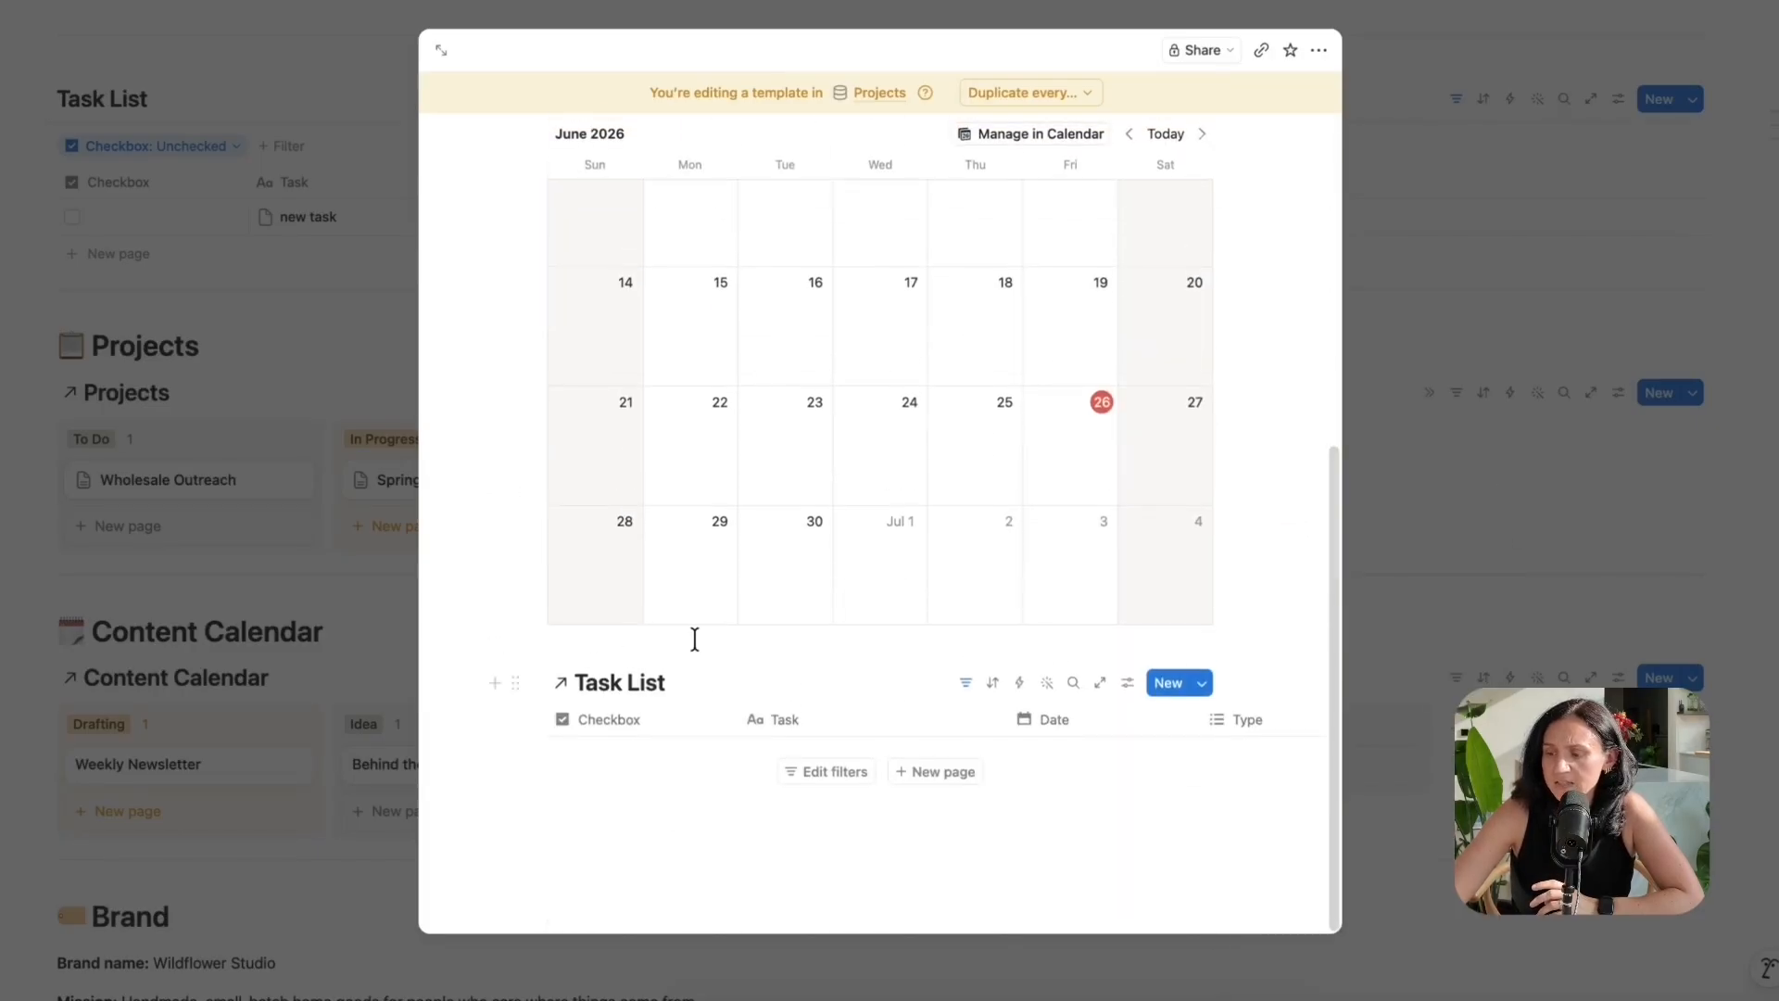
pyautogui.click(966, 684)
pyautogui.click(793, 729)
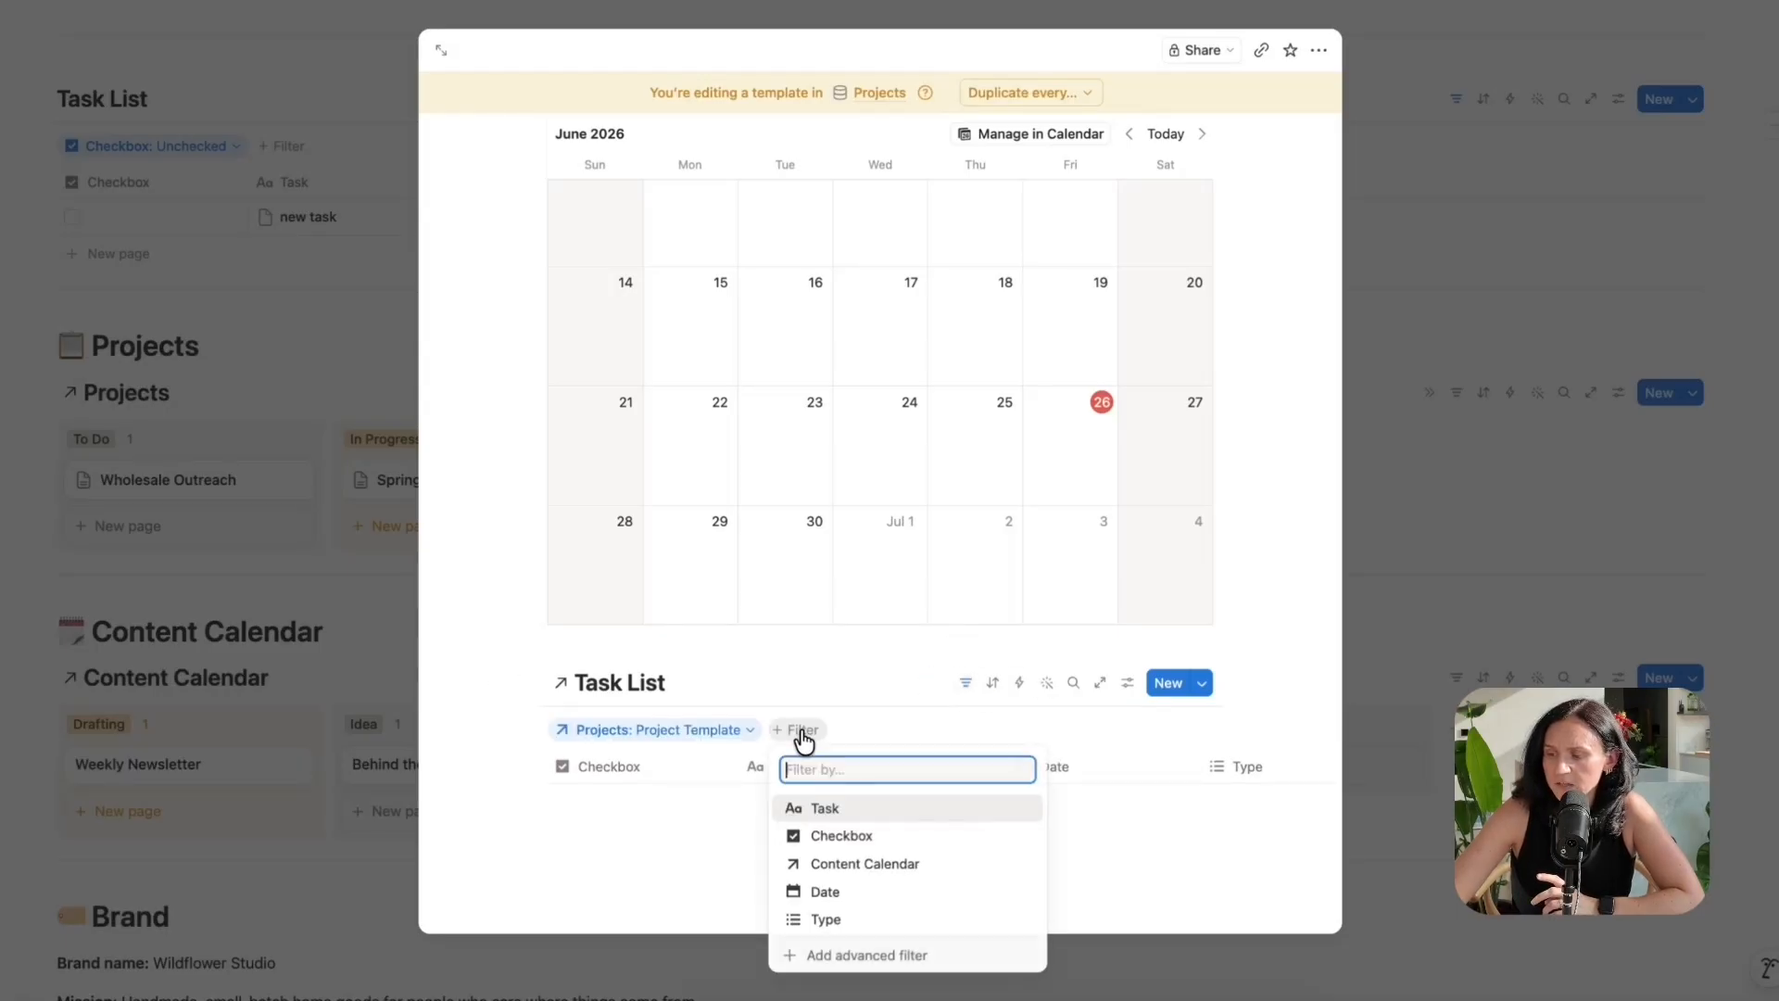
pyautogui.click(842, 835)
pyautogui.click(850, 790)
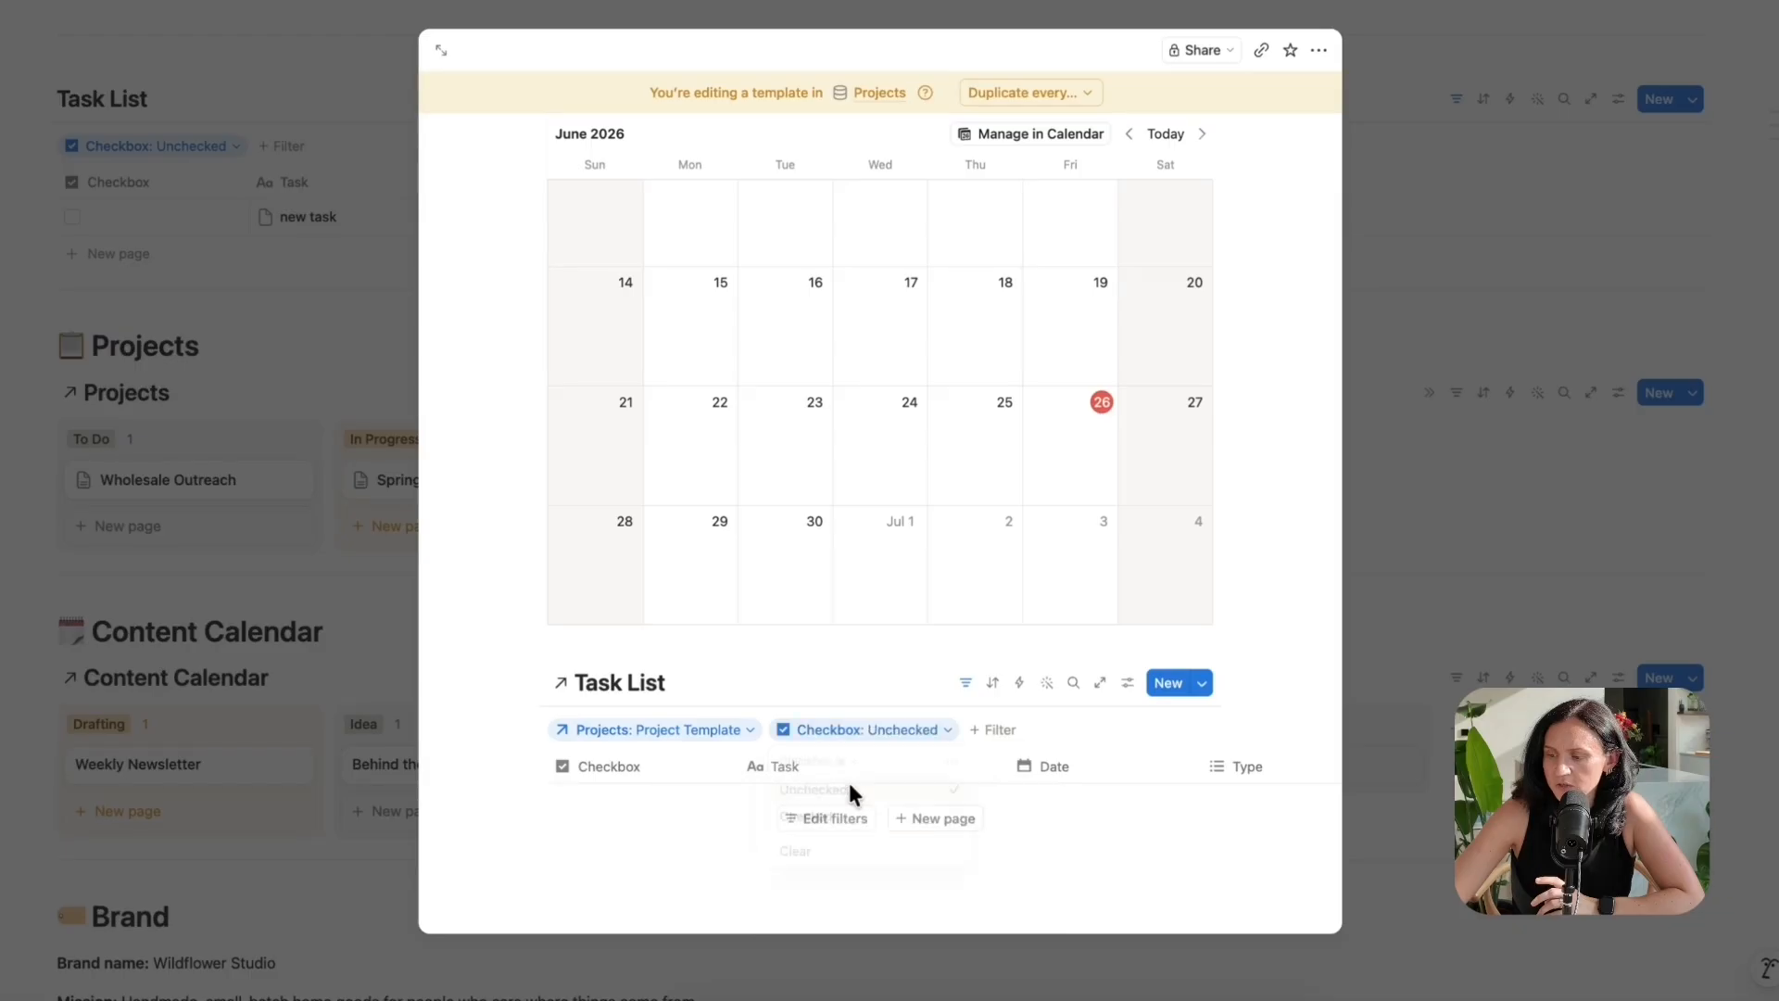
pyautogui.click(966, 683)
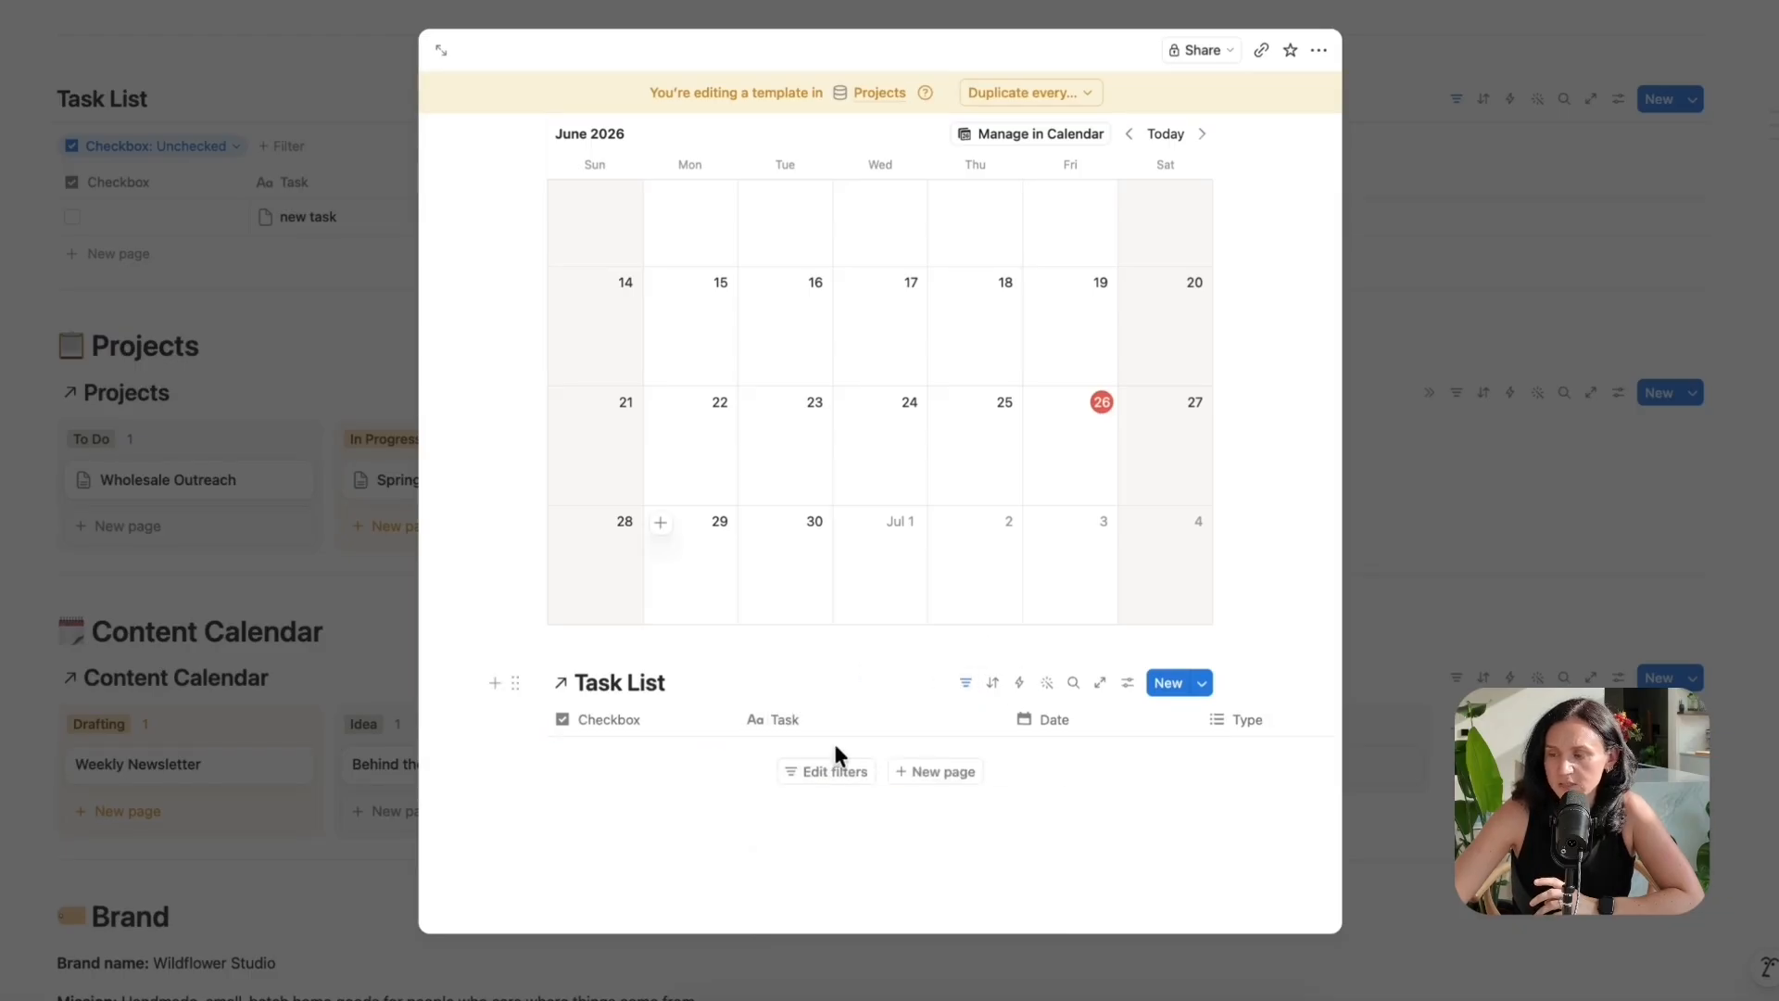
pyautogui.scroll(10, 832, 741)
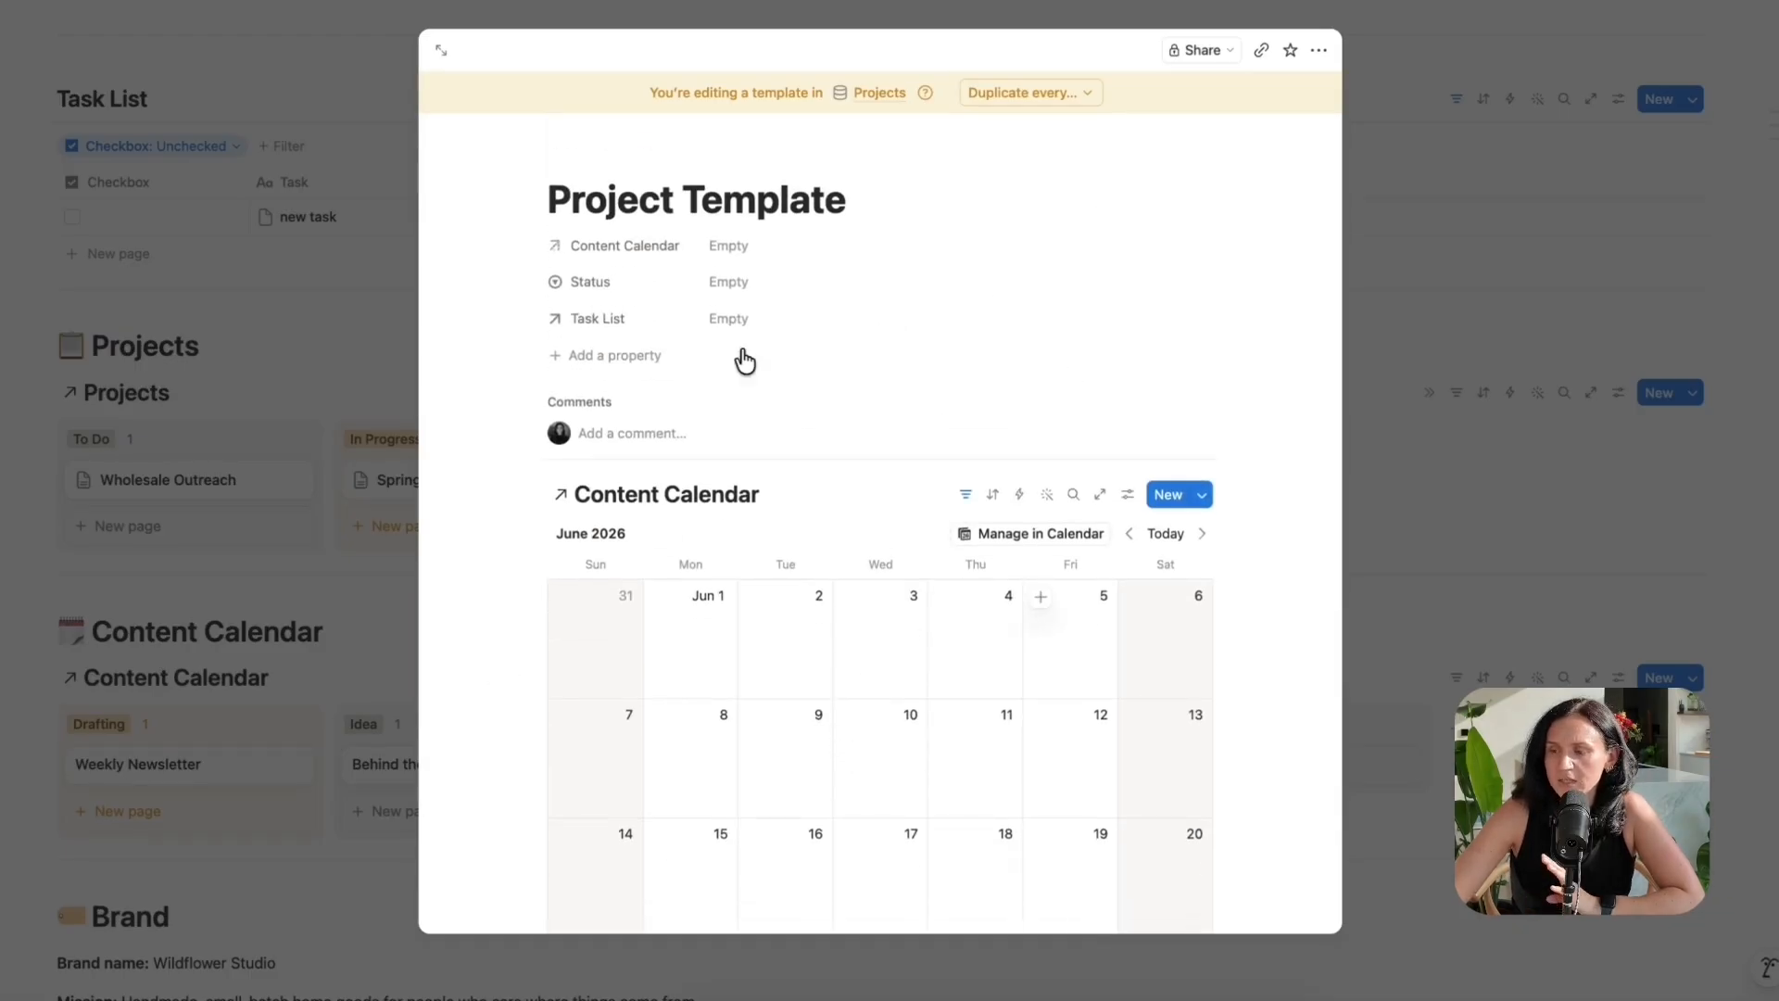
pyautogui.click(1470, 261)
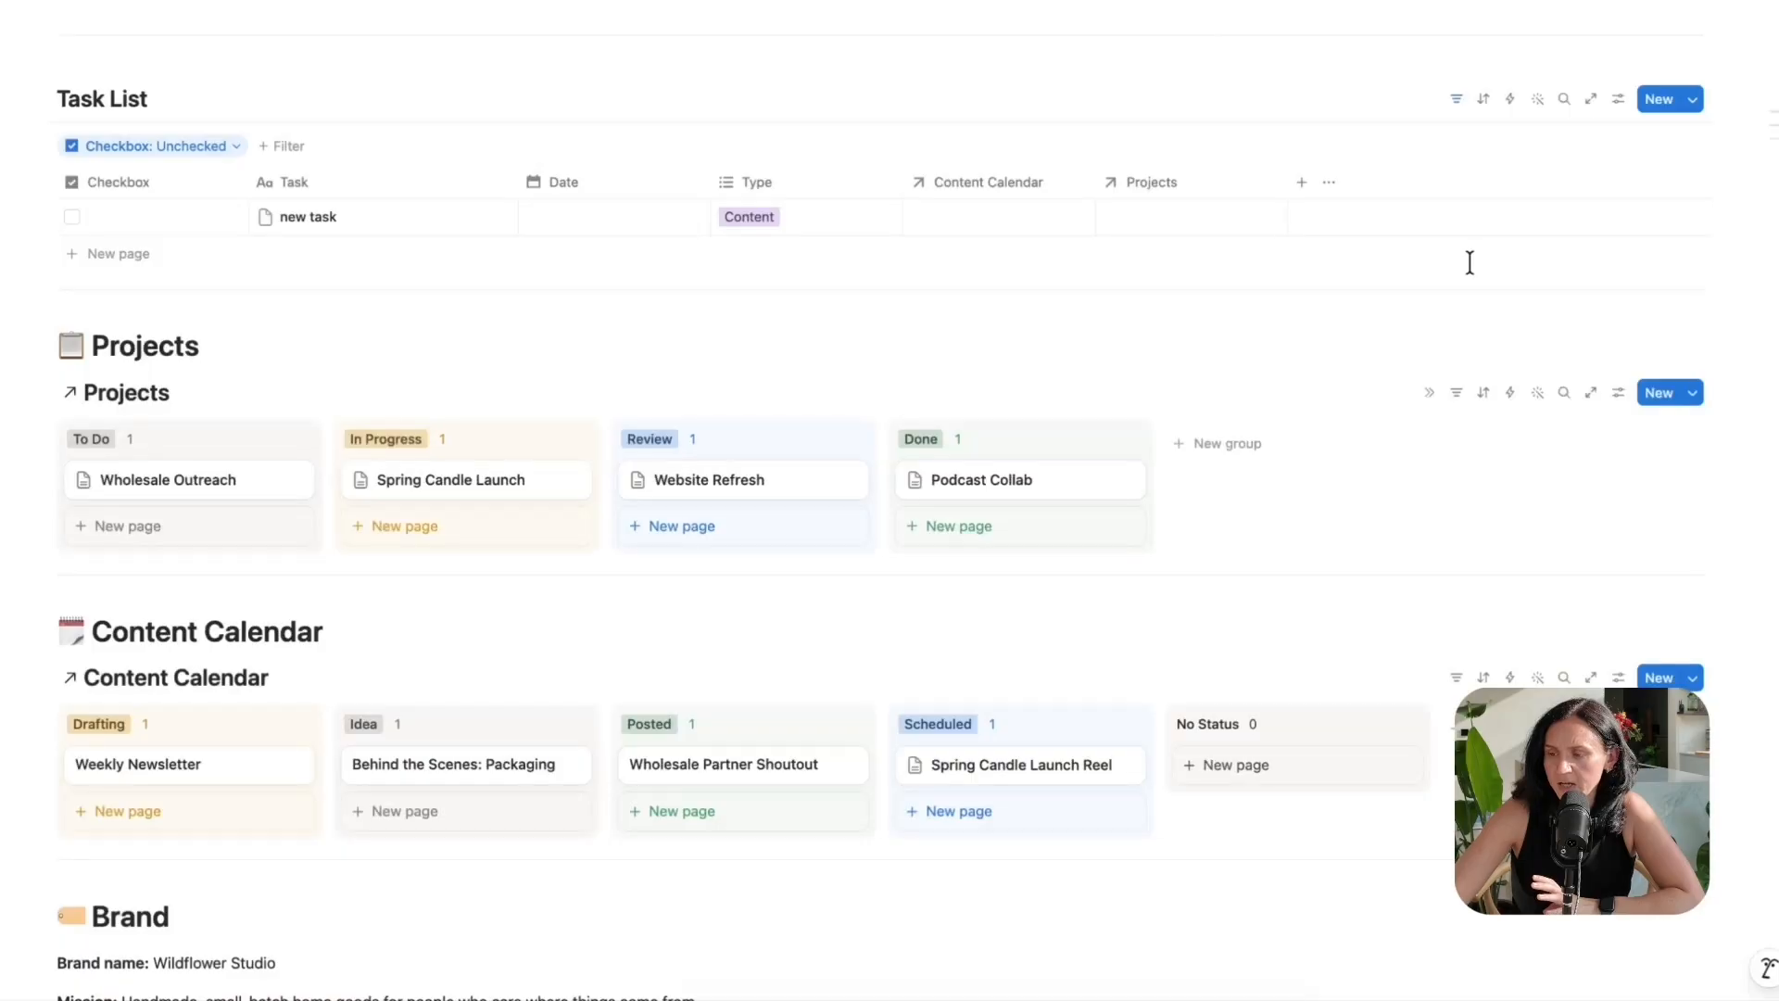
# - Create a new page in the To Do group of the Projects board and apply the Project Template to it
pyautogui.scroll(3, 1020, 474)
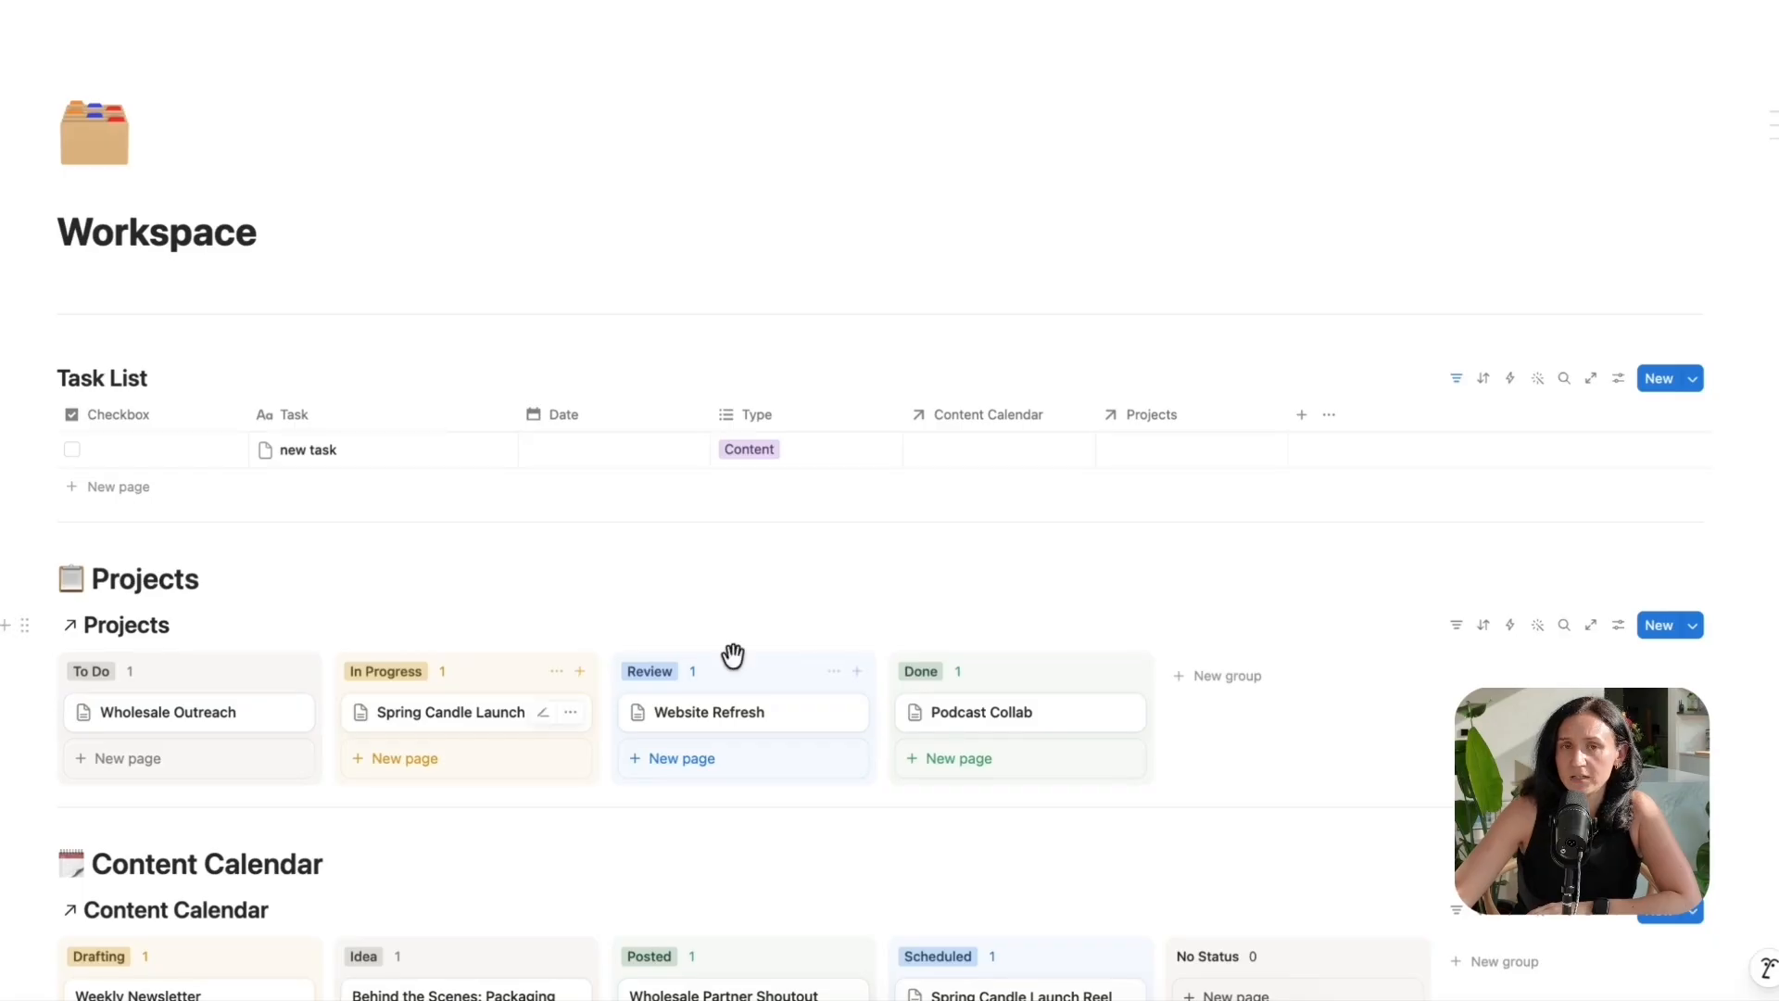
pyautogui.scroll(-3, 714, 663)
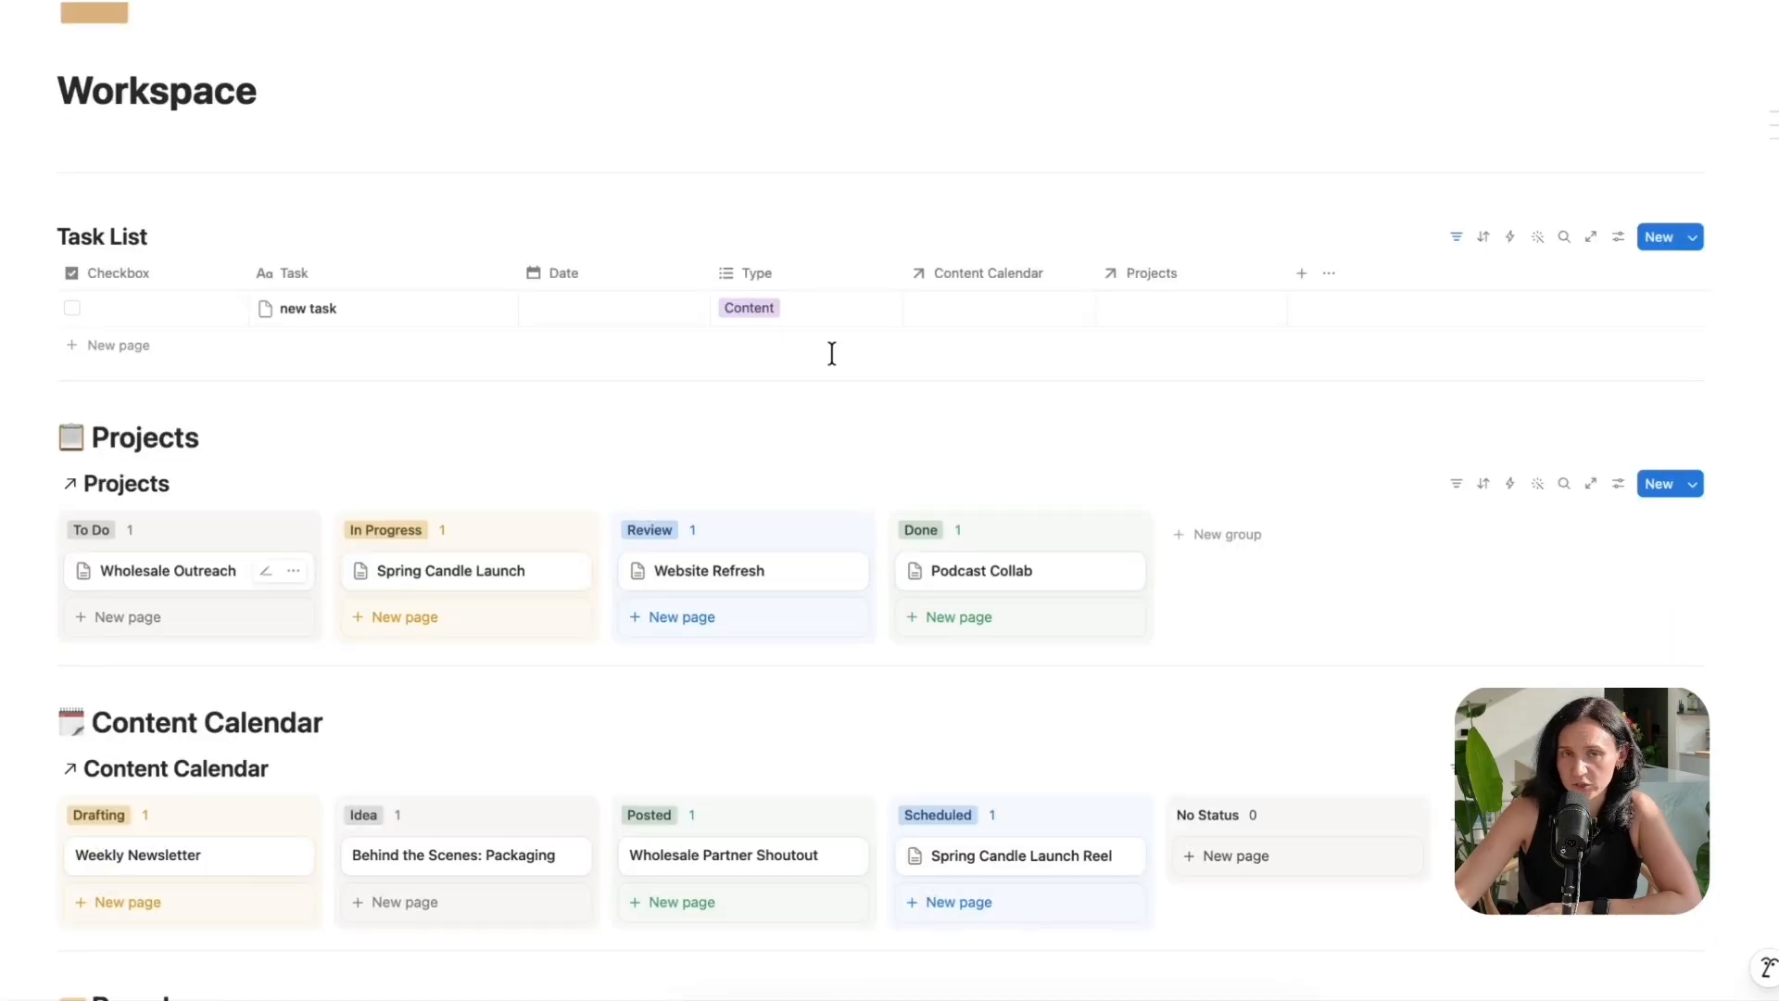
pyautogui.scroll(1, 651, 639)
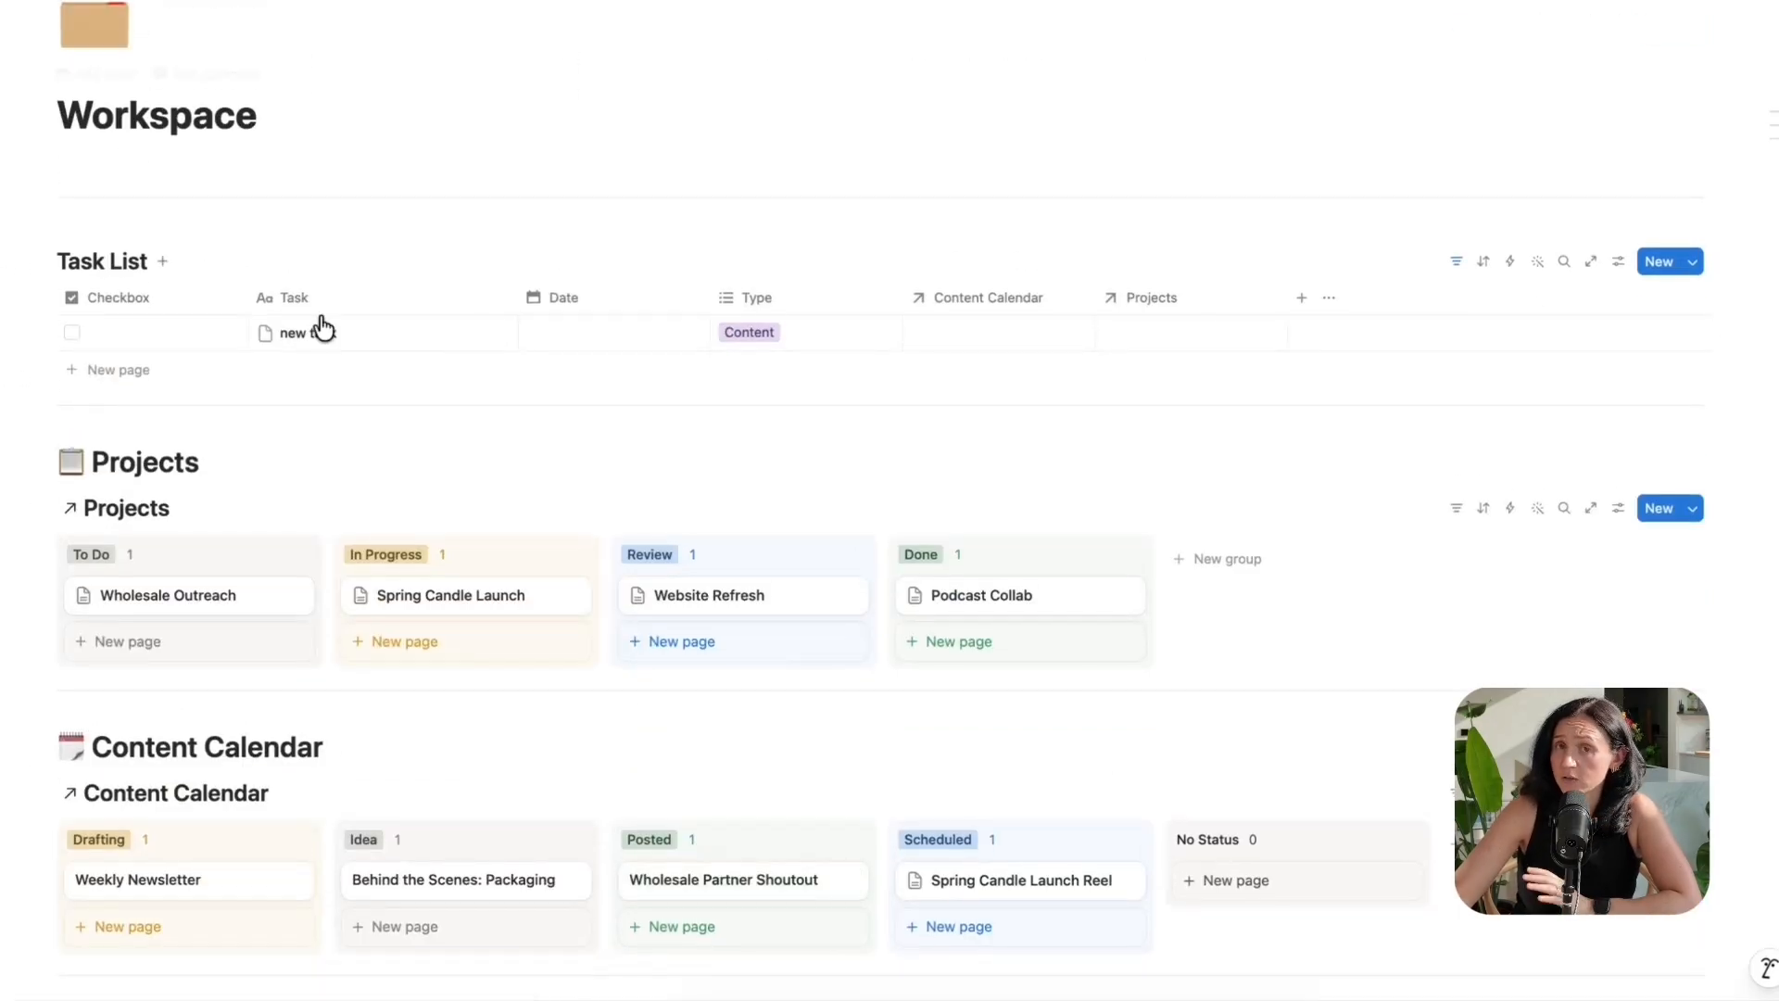
pyautogui.scroll(3, 356, 392)
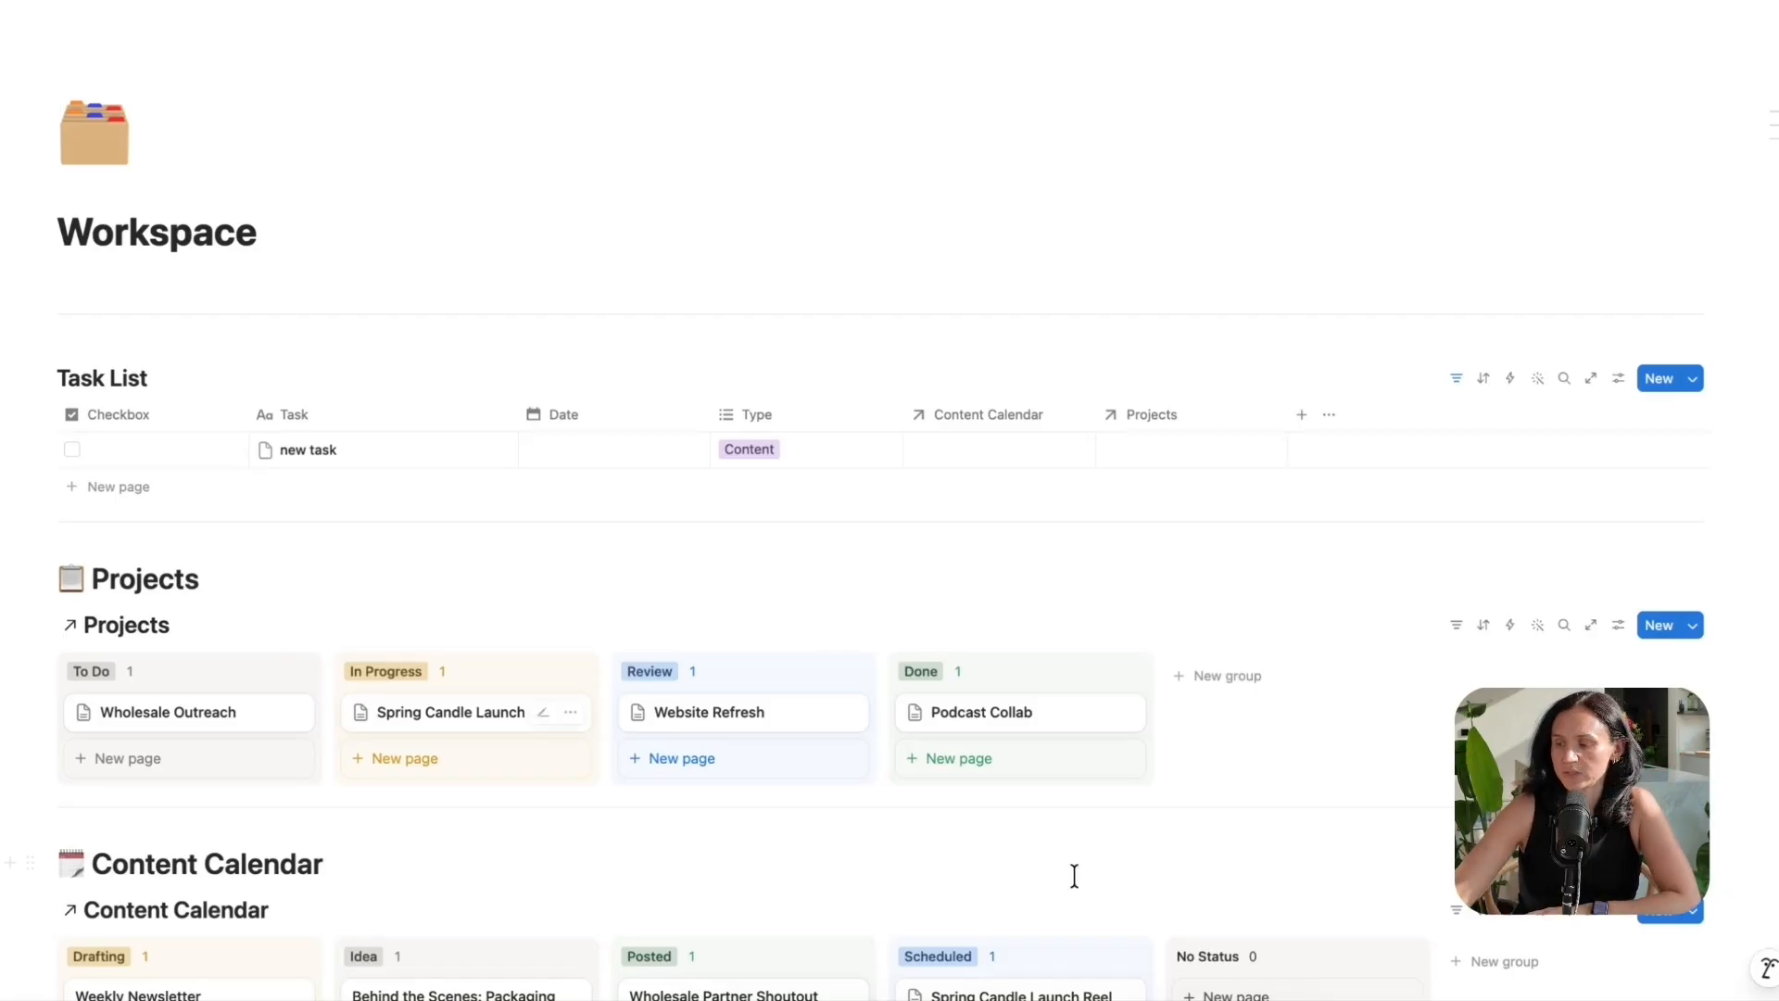
pyautogui.click(79, 769)
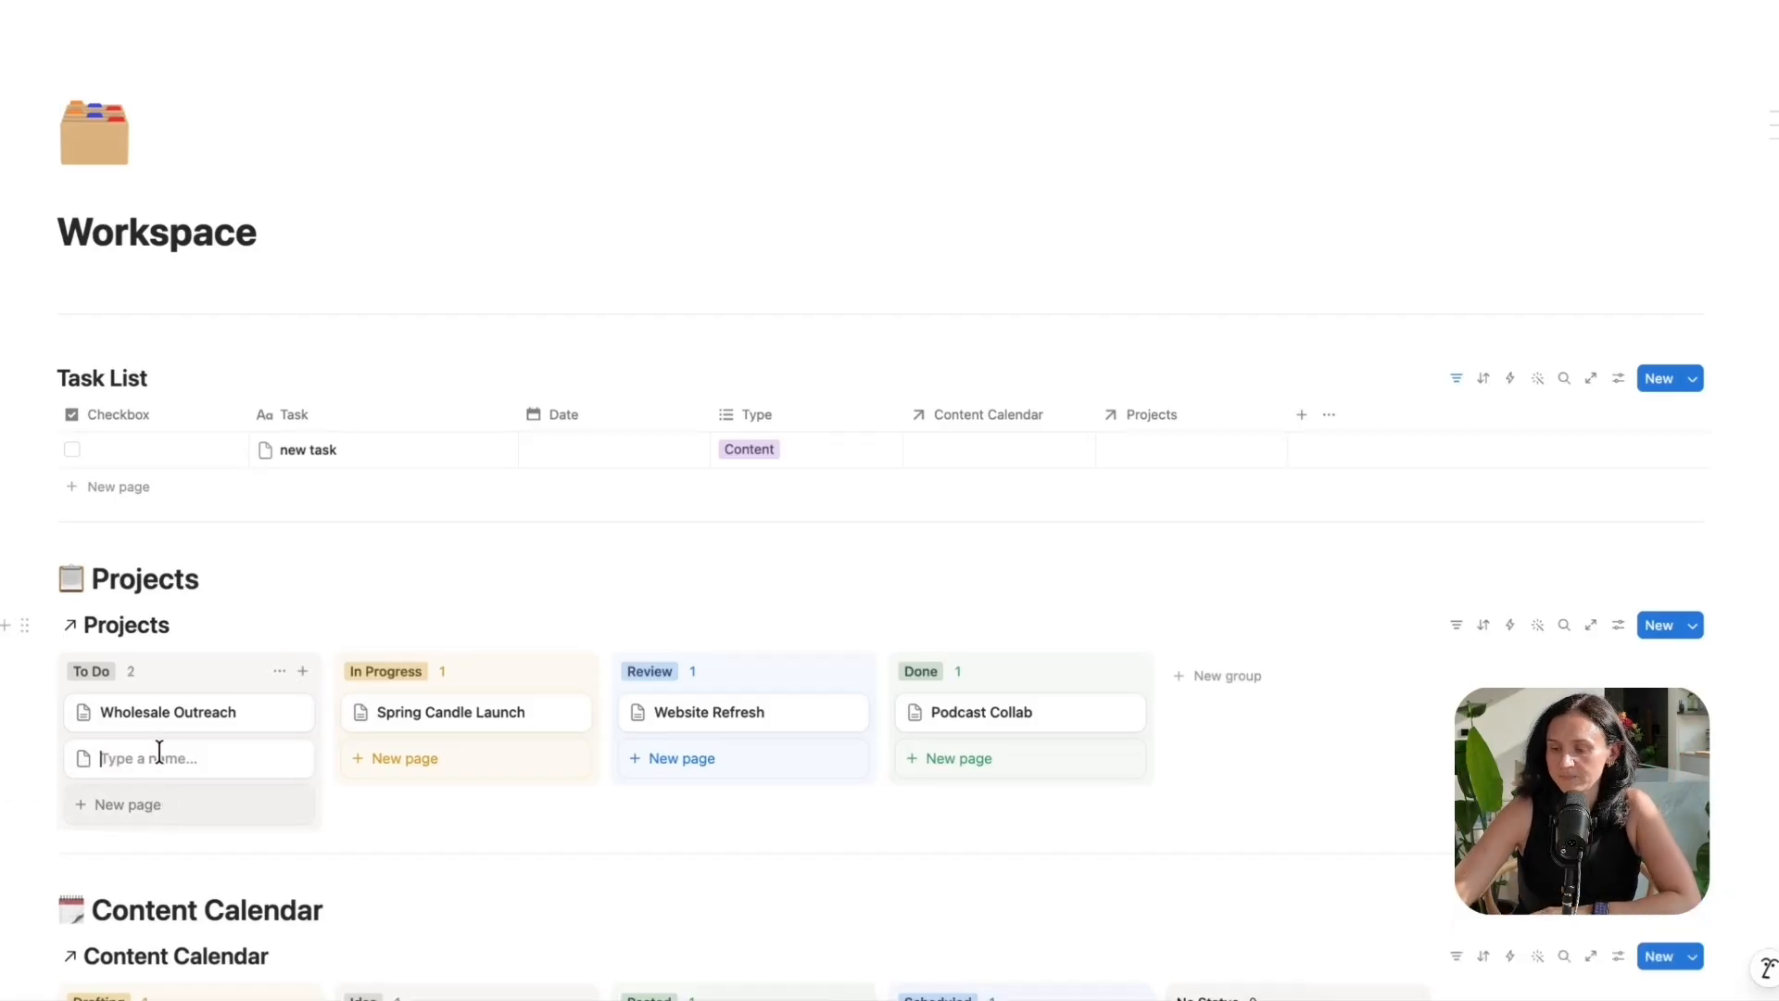
pyautogui.click(124, 761)
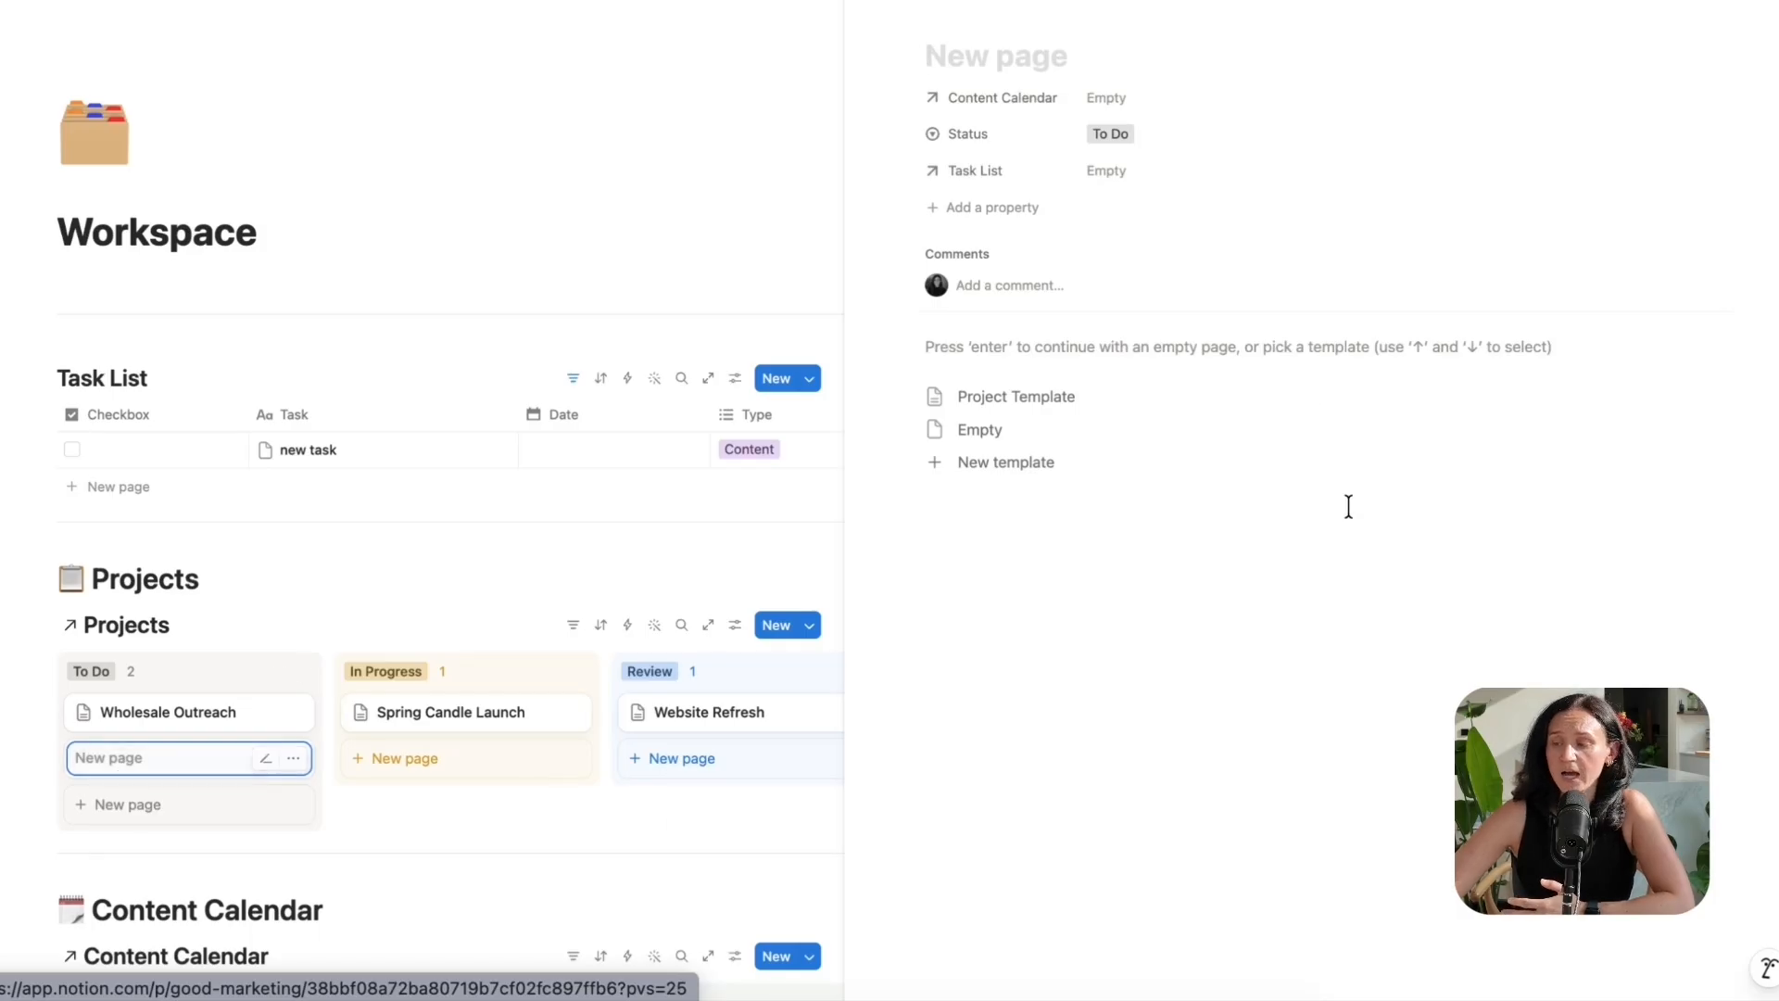
pyautogui.click(977, 396)
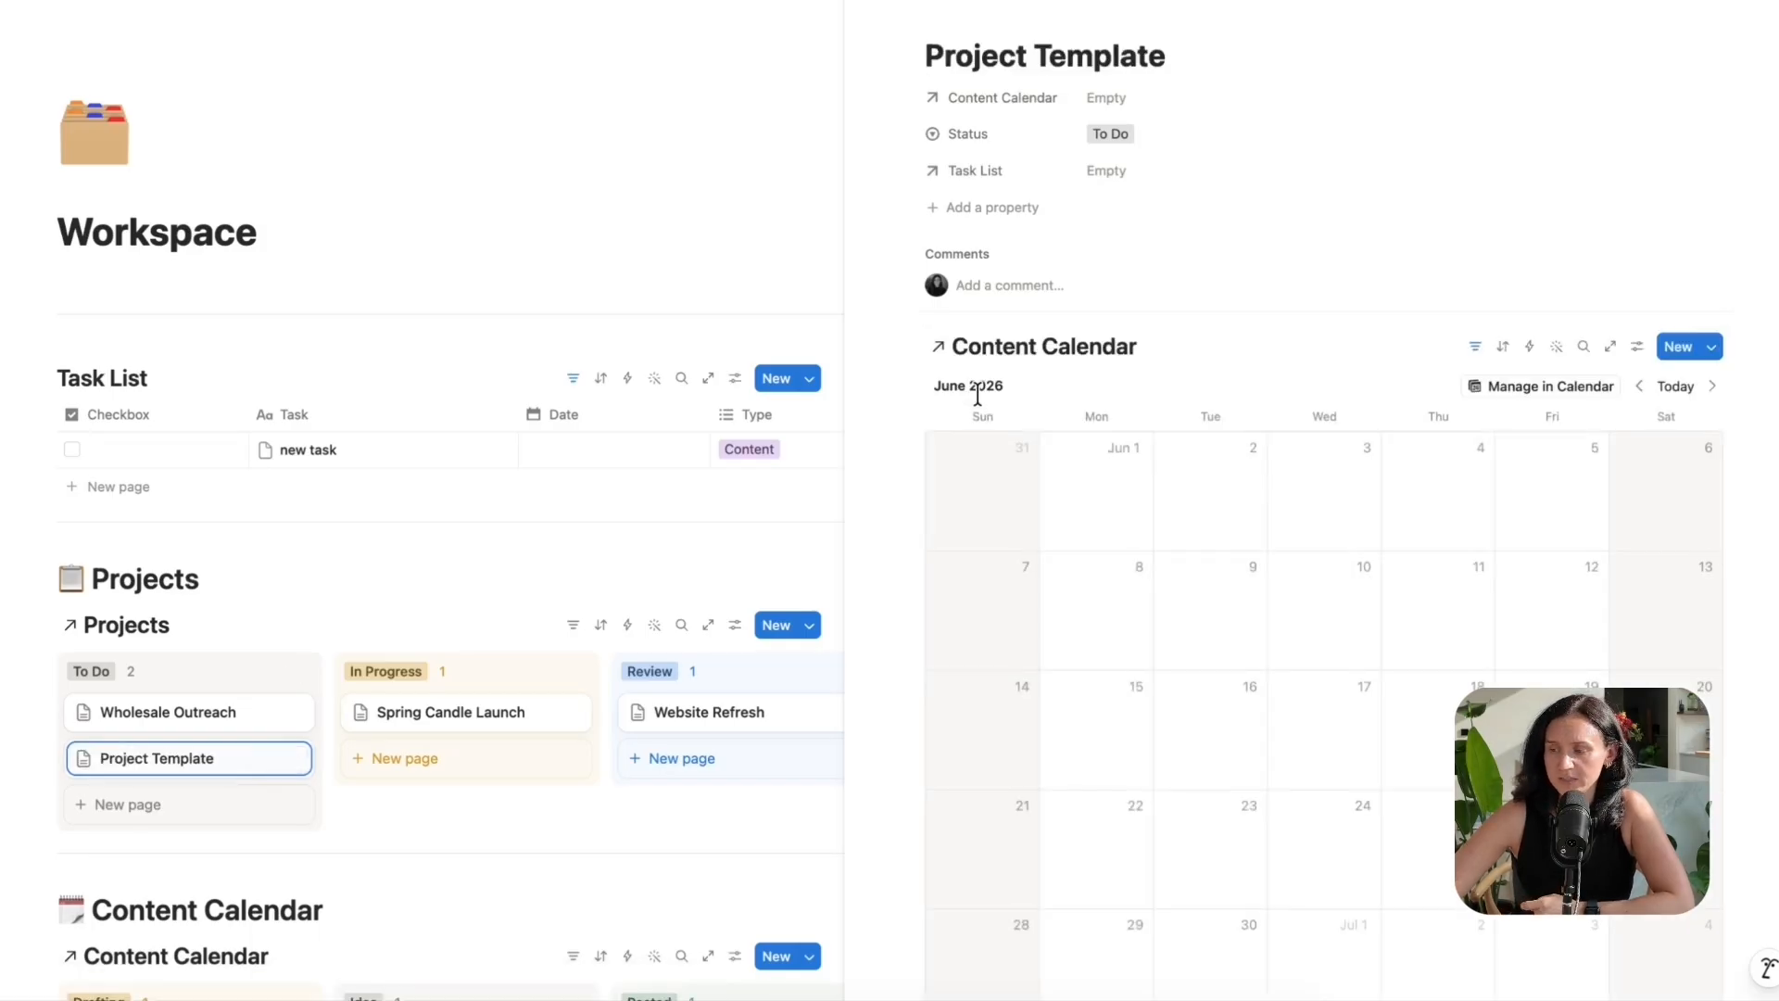
pyautogui.scroll(-4, 976, 396)
pyautogui.scroll(4, 977, 396)
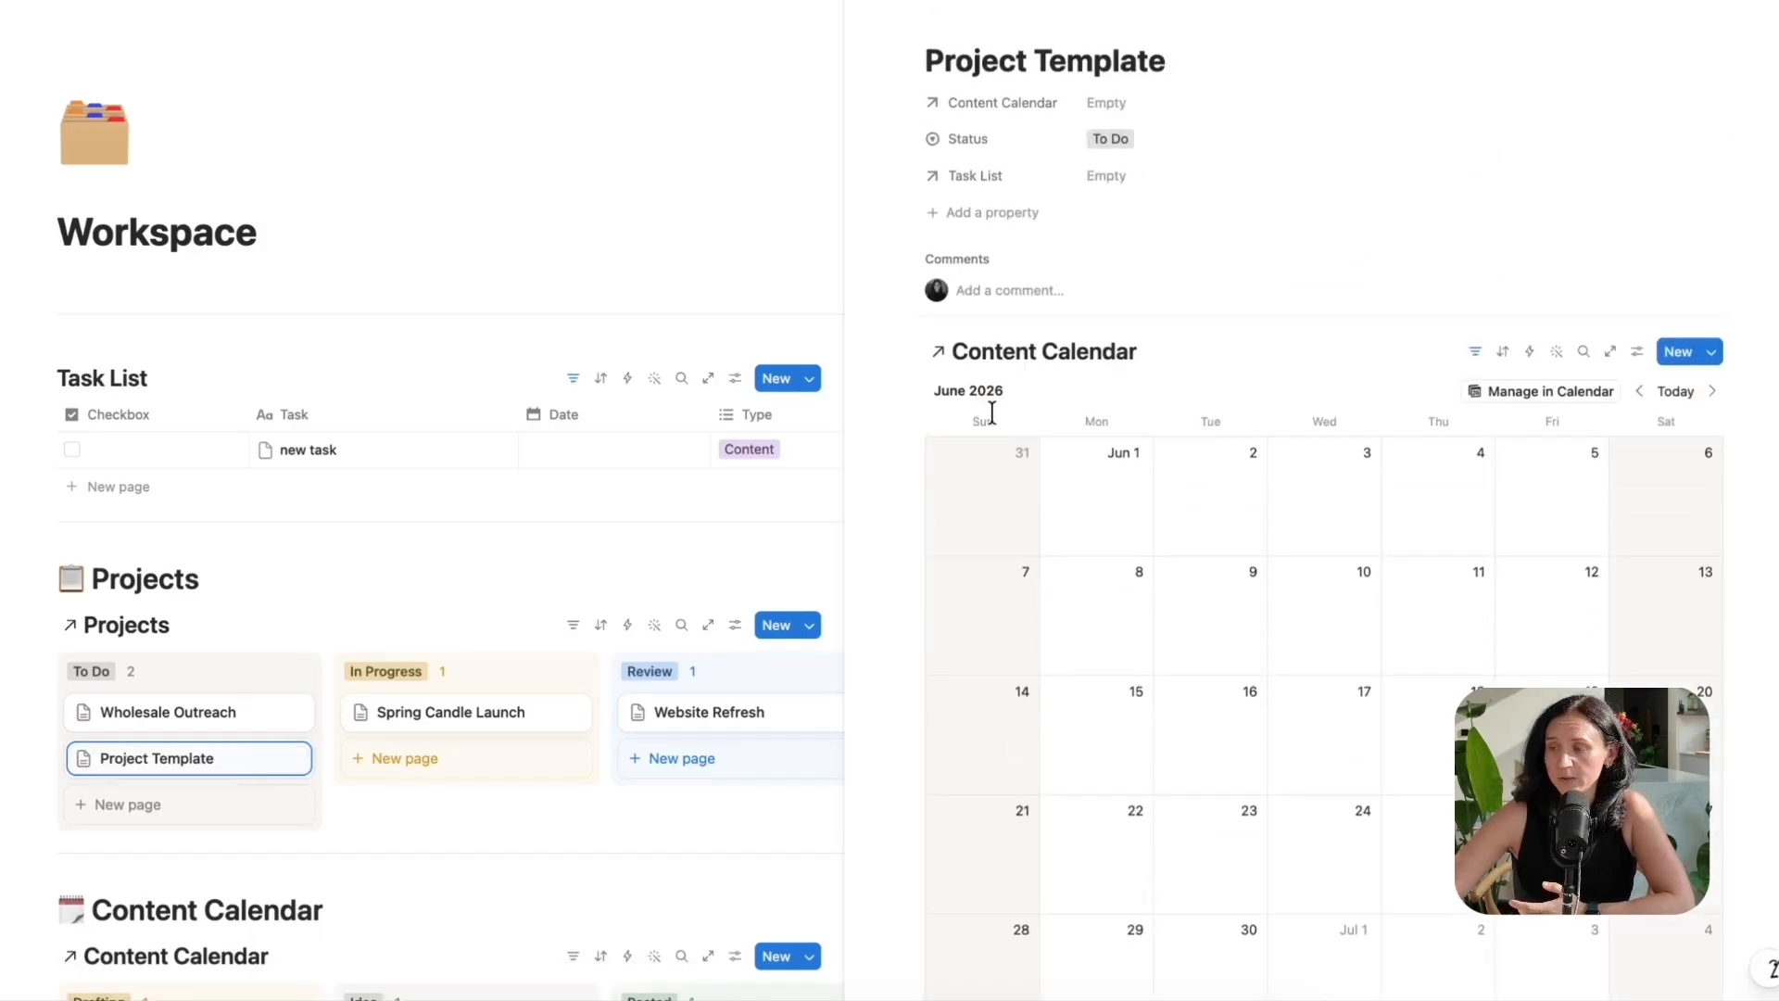
# - Rename the new project page to "Summer Launch"
pyautogui.moveTo(1209, 54); pyautogui.dragTo(925, 46)
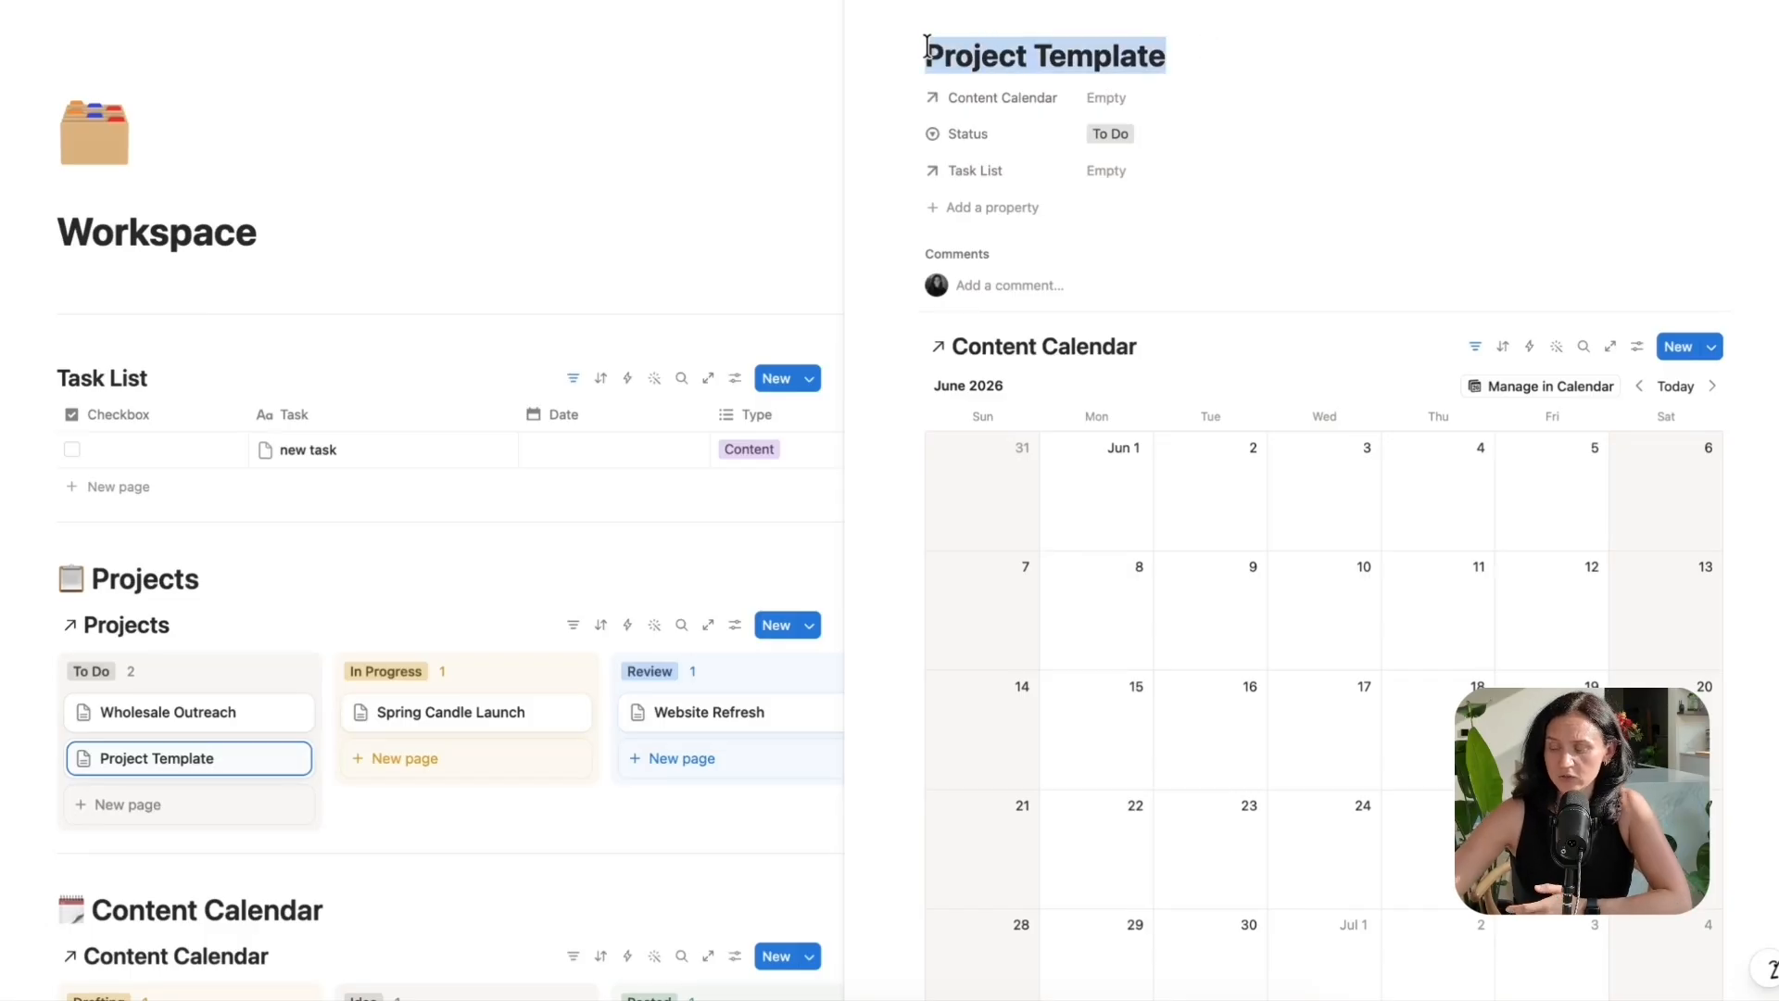
pyautogui.write('Summer Launch')
pyautogui.press('Return')
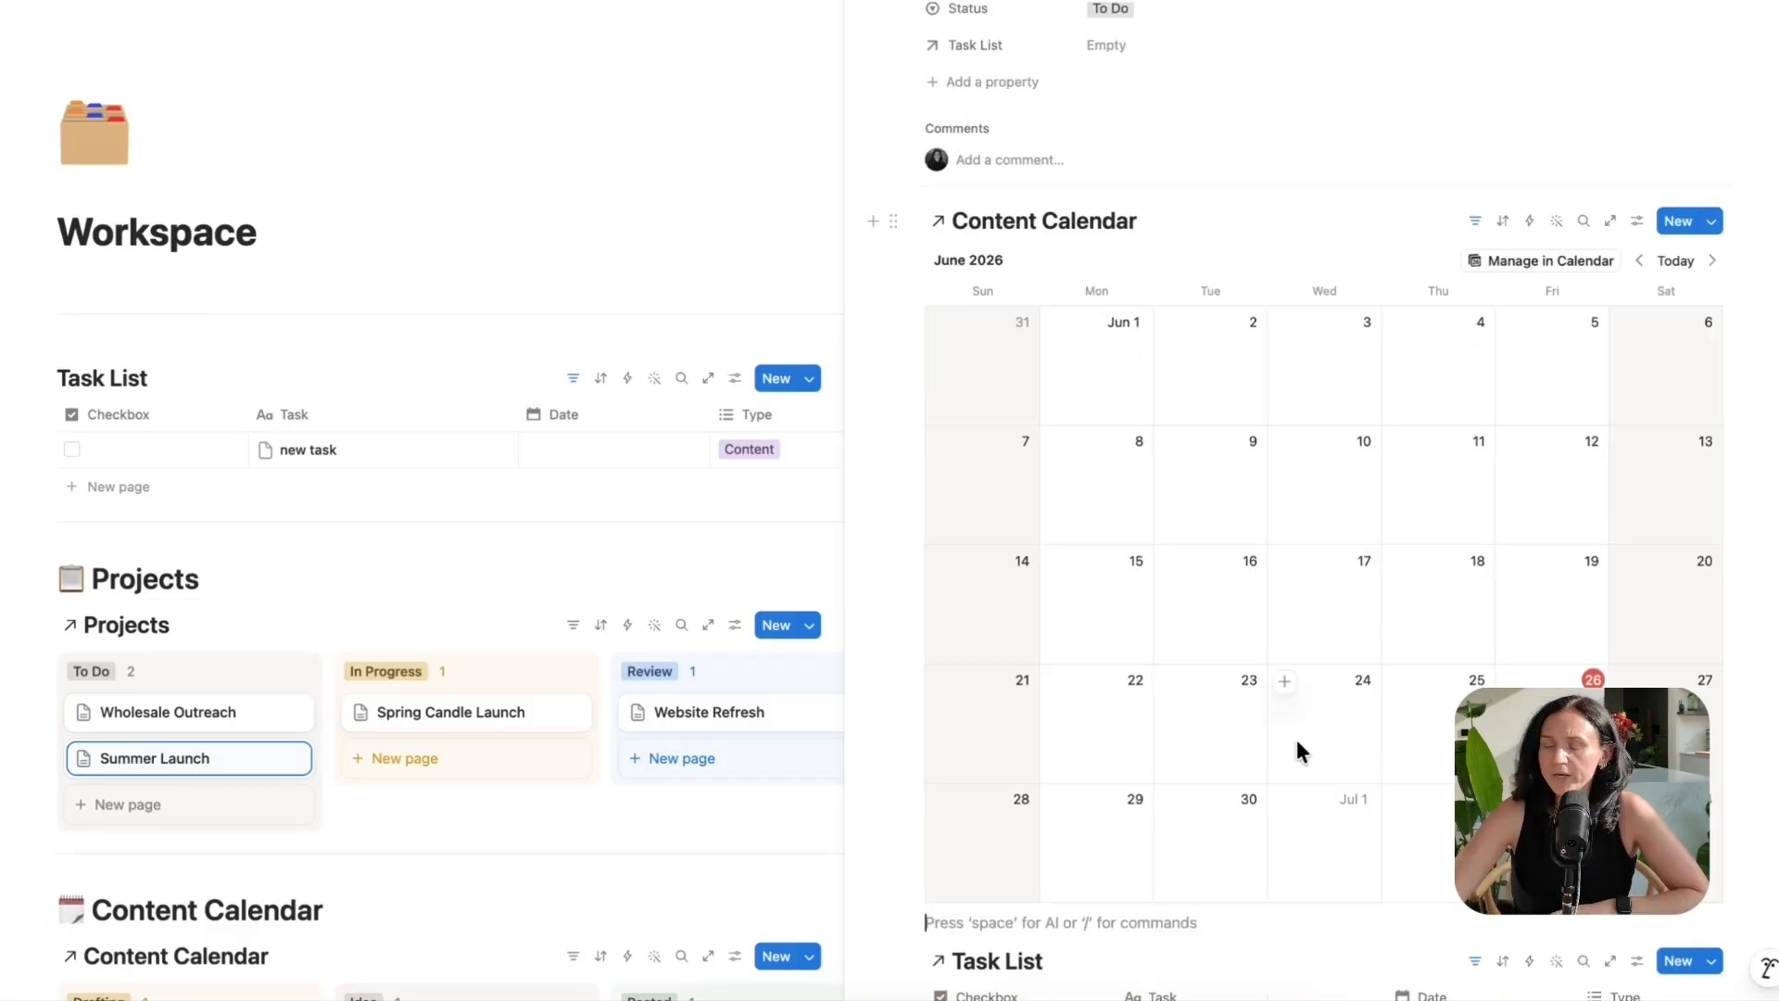
# - Add the tasks "write campaign", "Proof Copy" and "Shoot Video" to the Task List view inside the Summer Launch project
pyautogui.scroll(-2, 1297, 739)
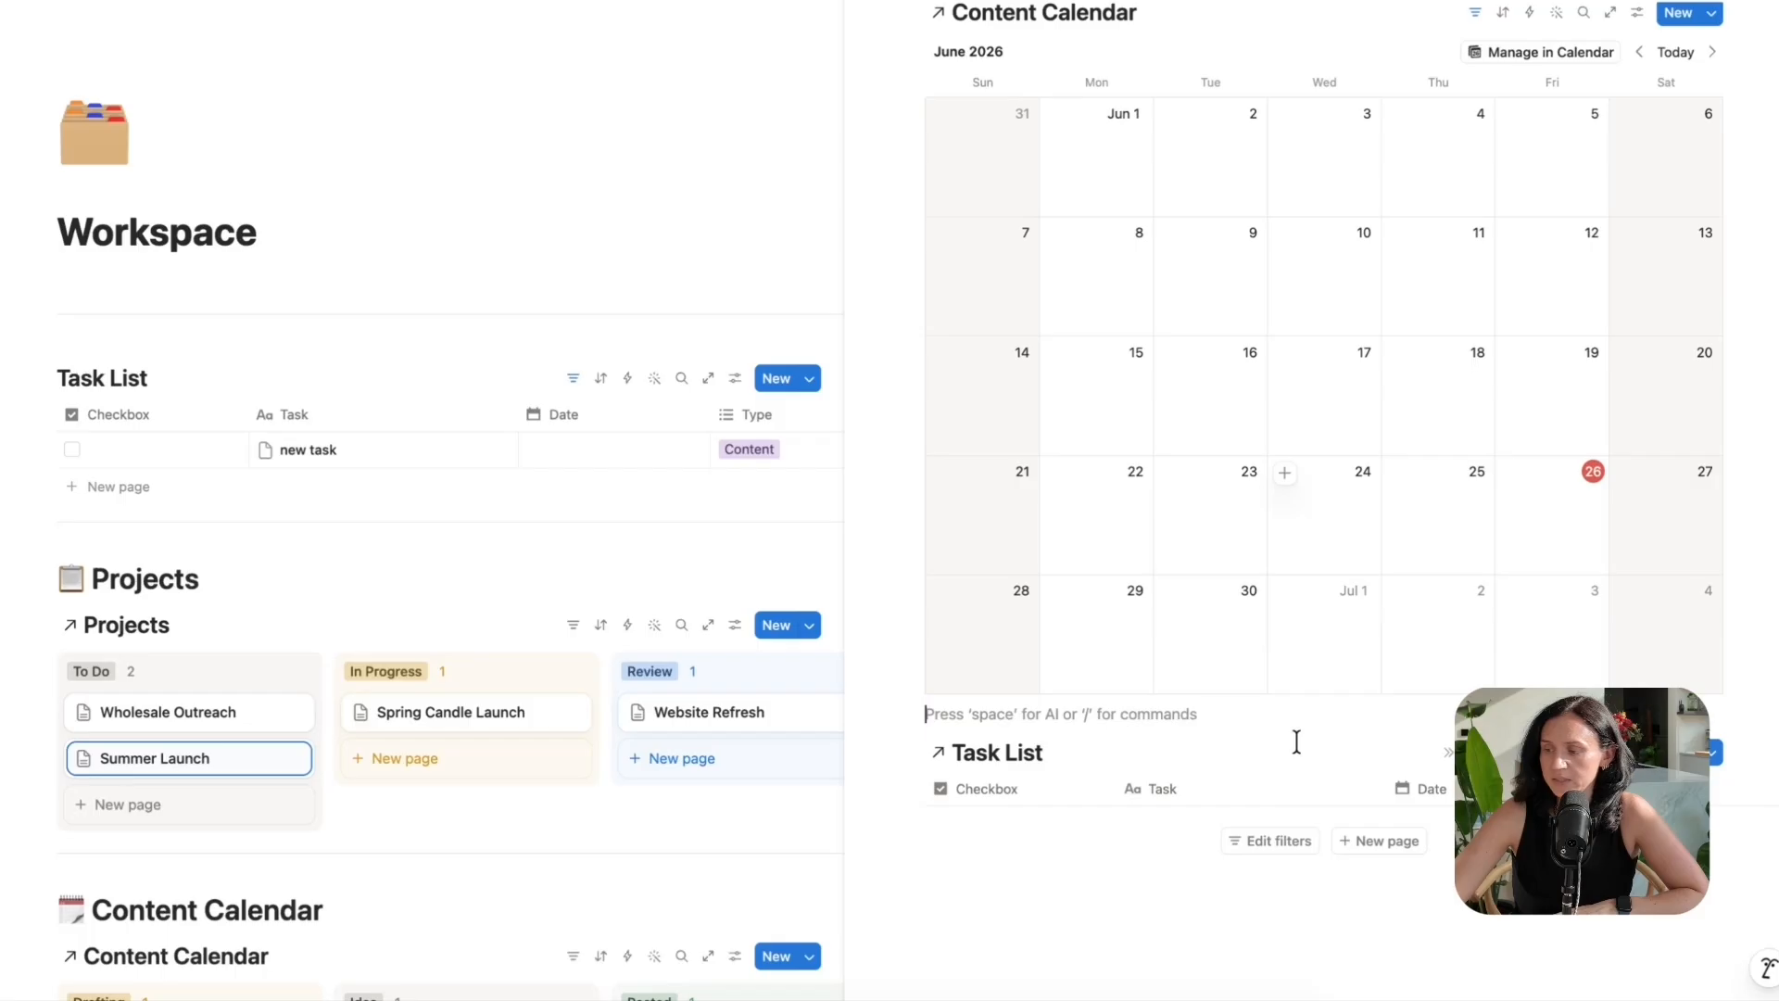
pyautogui.click(1382, 841)
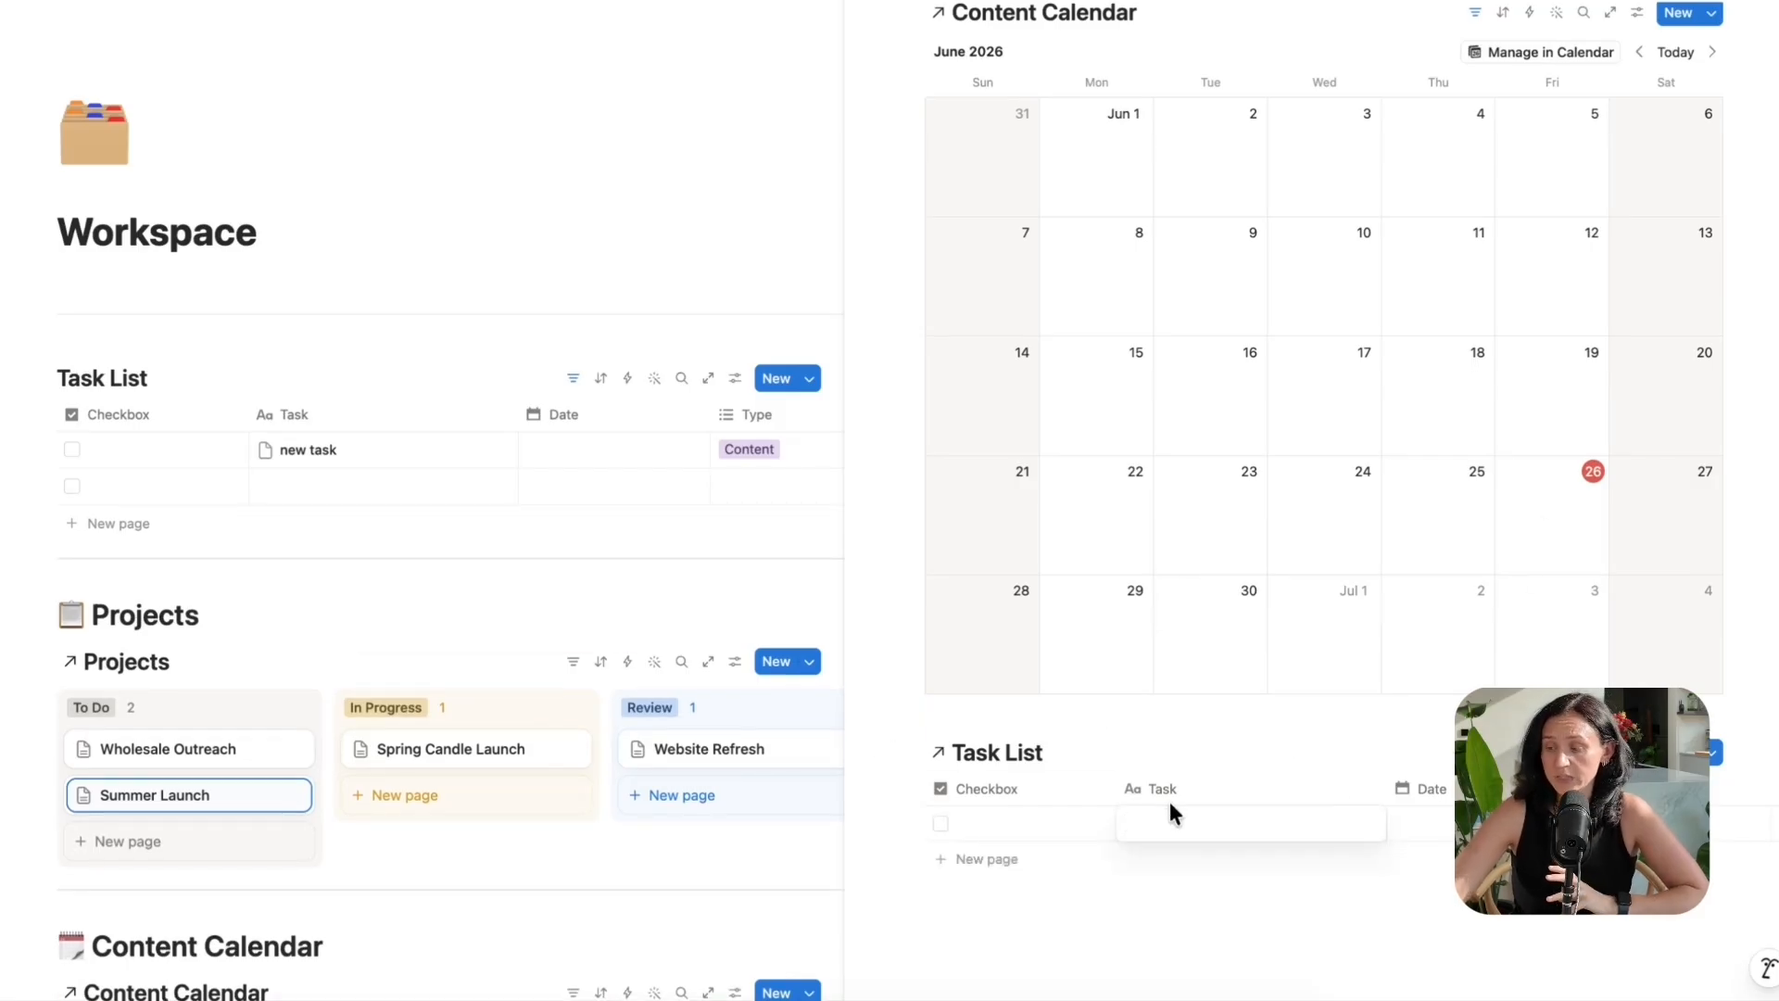
pyautogui.write('write campaign')
pyautogui.press('Return')
pyautogui.write('Proo')
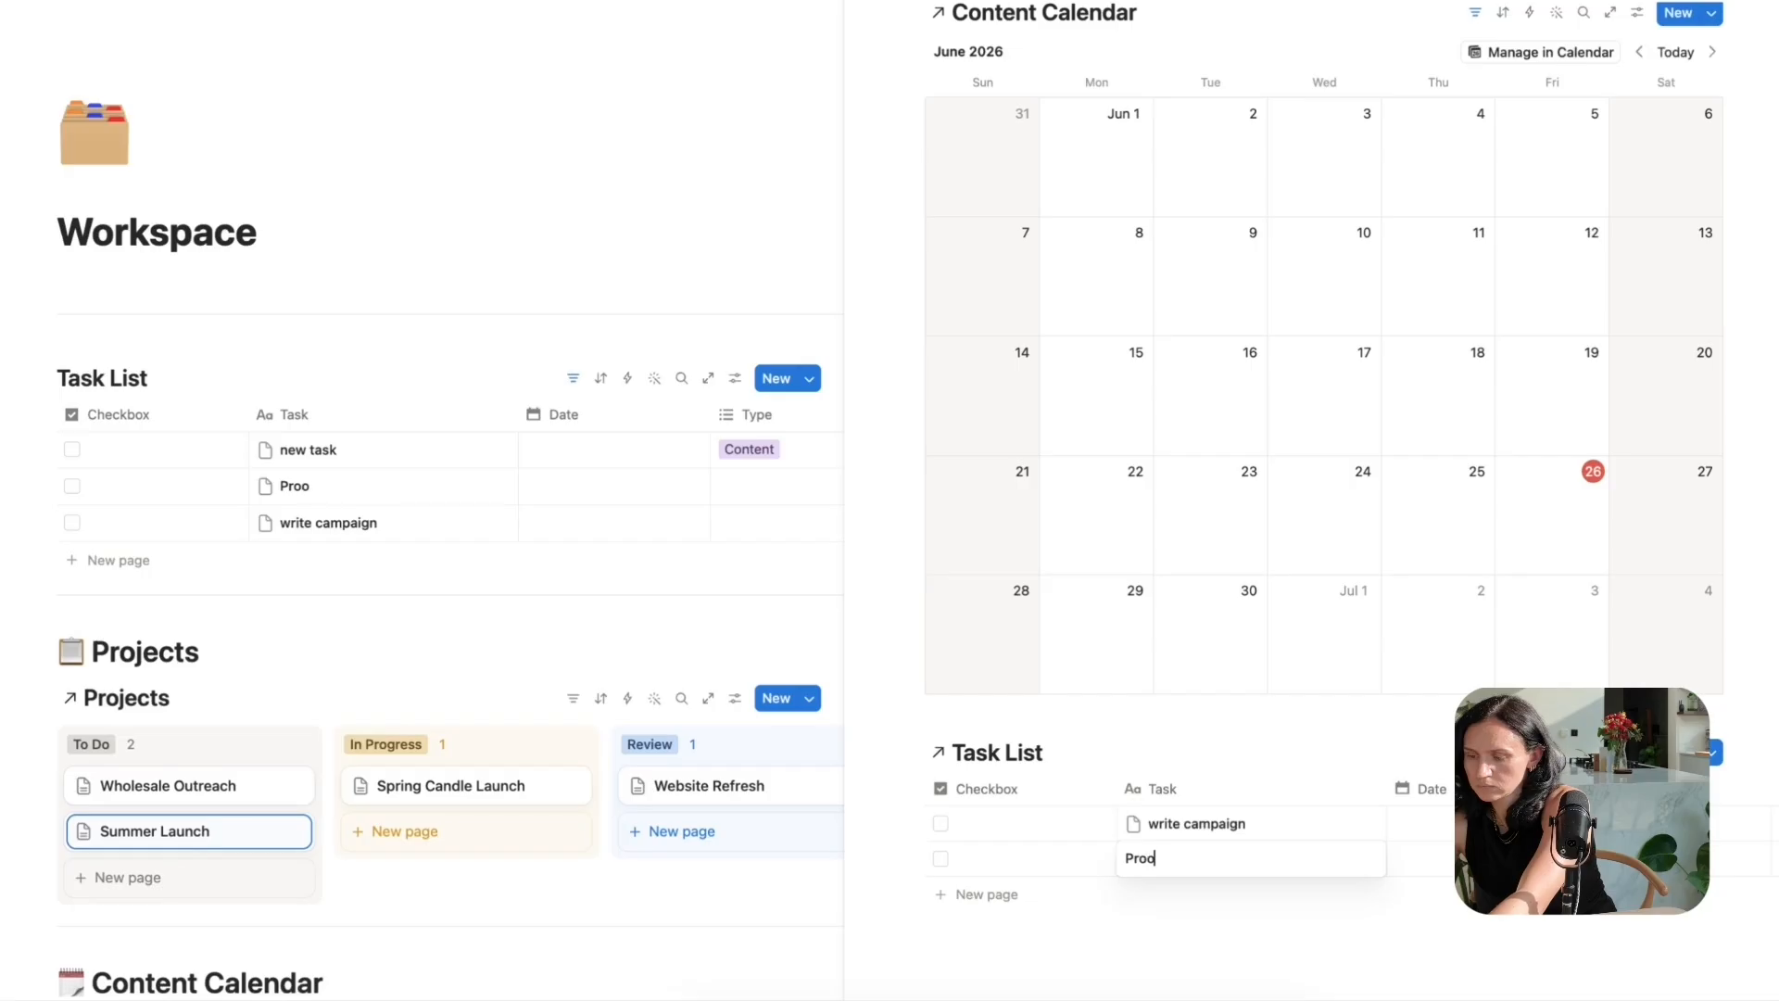
pyautogui.write('f Copy')
pyautogui.press('Return')
pyautogui.write('Shoot Video')
pyautogui.press('Return')
# - Set the task dates to July 2, 2026 for write campaign, July 3 for Proof Copy and July 7 for Shoot Video
pyautogui.click(1492, 823)
pyautogui.click(1533, 602)
pyautogui.click(1497, 859)
pyautogui.click(1566, 636)
pyautogui.click(1492, 894)
pyautogui.click(1474, 702)
# - Add the entries "teaser" on July 2, 2026 and "launch video" to the Summer Launch project's Content Calendar
pyautogui.scroll(2, 1252, 596)
pyautogui.scroll(-2, 1417, 640)
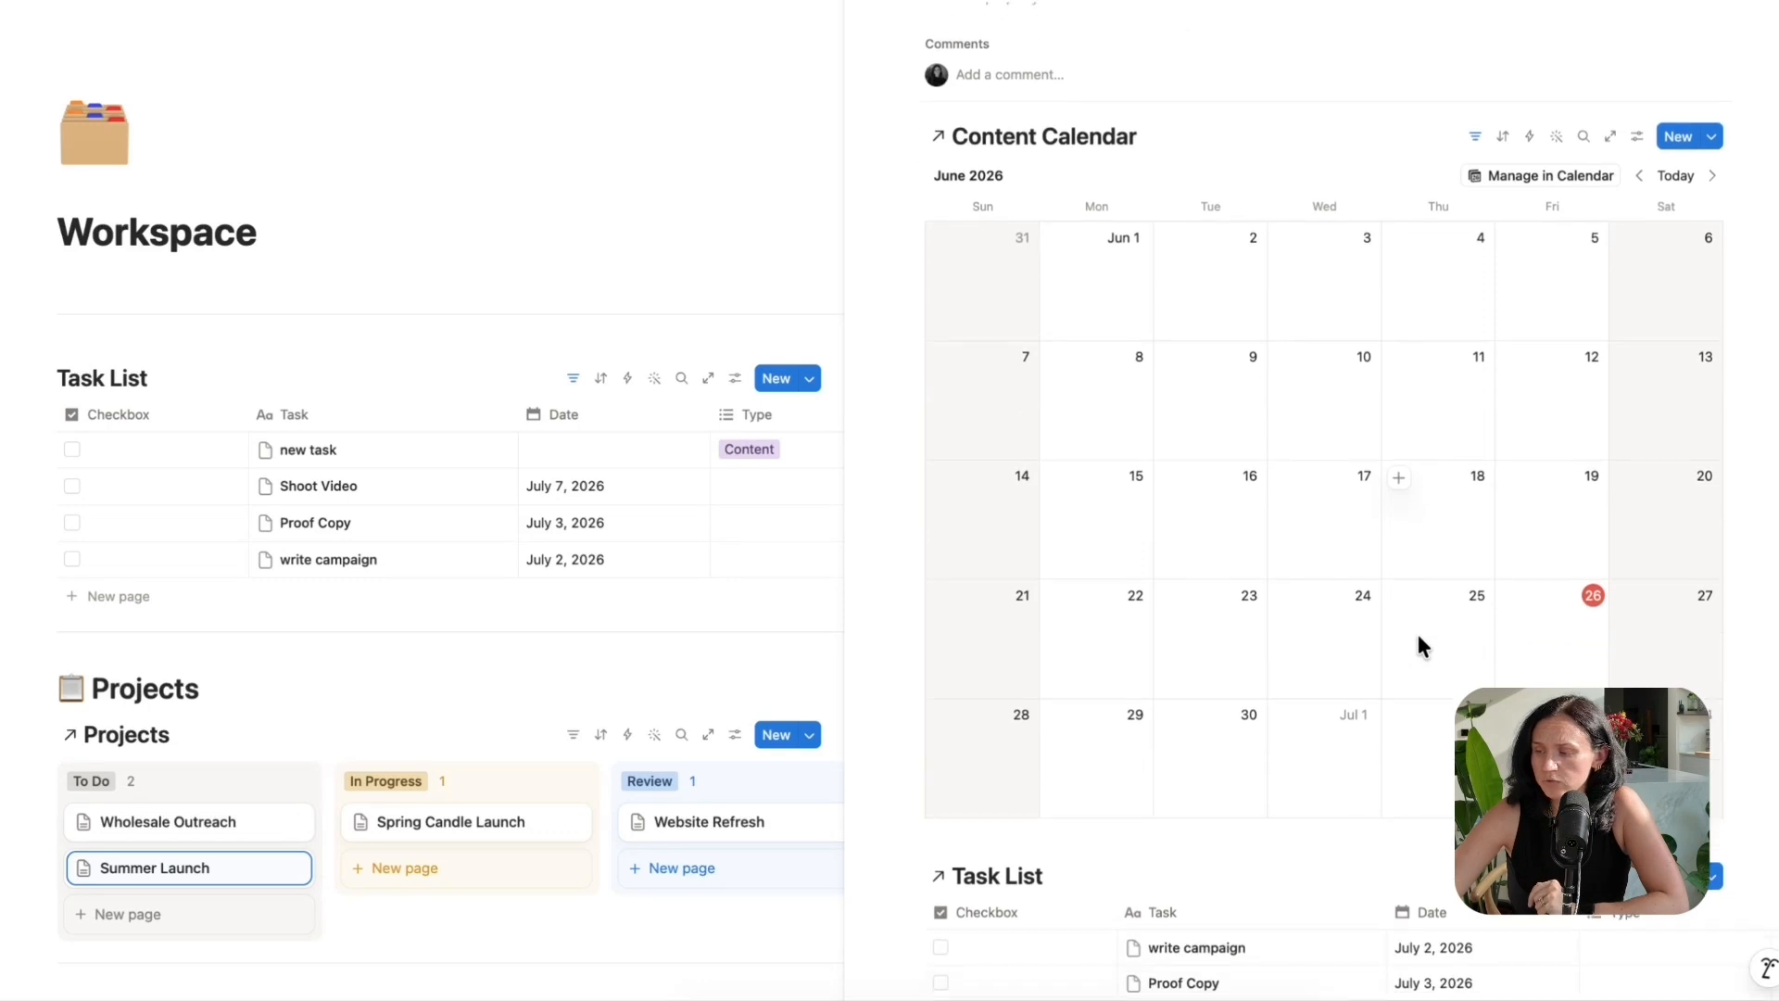
pyautogui.click(1399, 633)
pyautogui.write('teaser')
pyautogui.press('Escape')
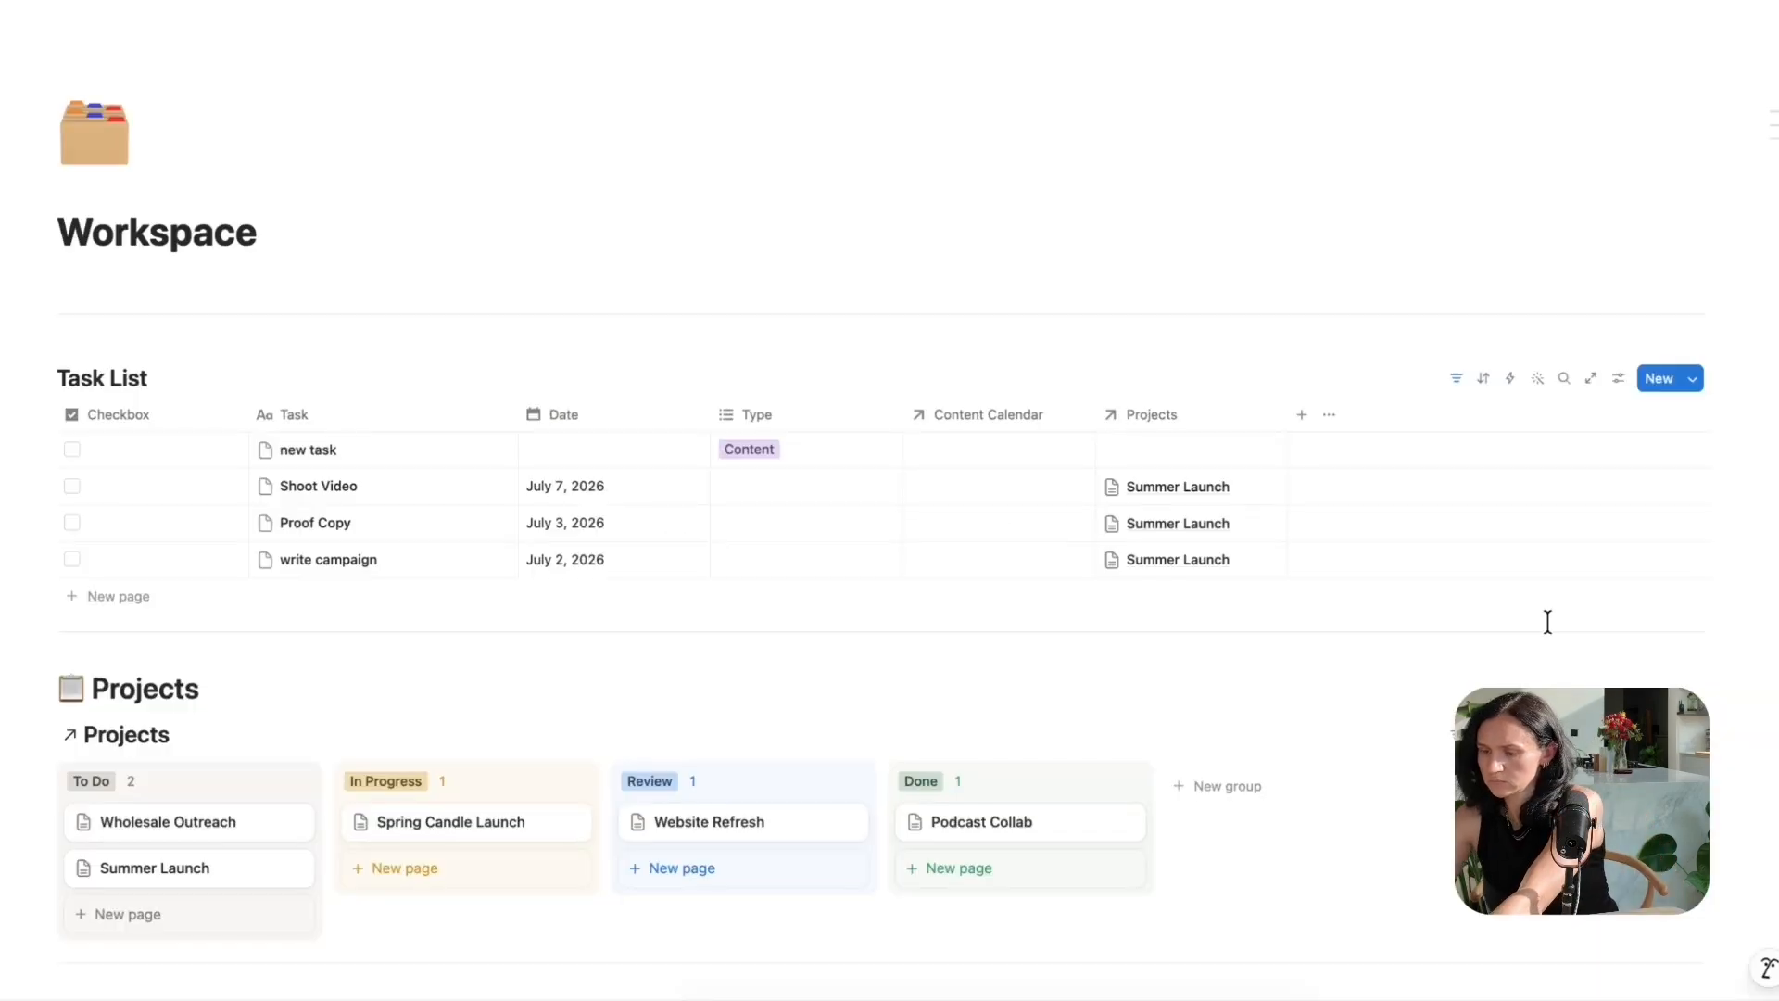
pyautogui.click(1543, 598)
pyautogui.write('launch video')
pyautogui.click(728, 313)
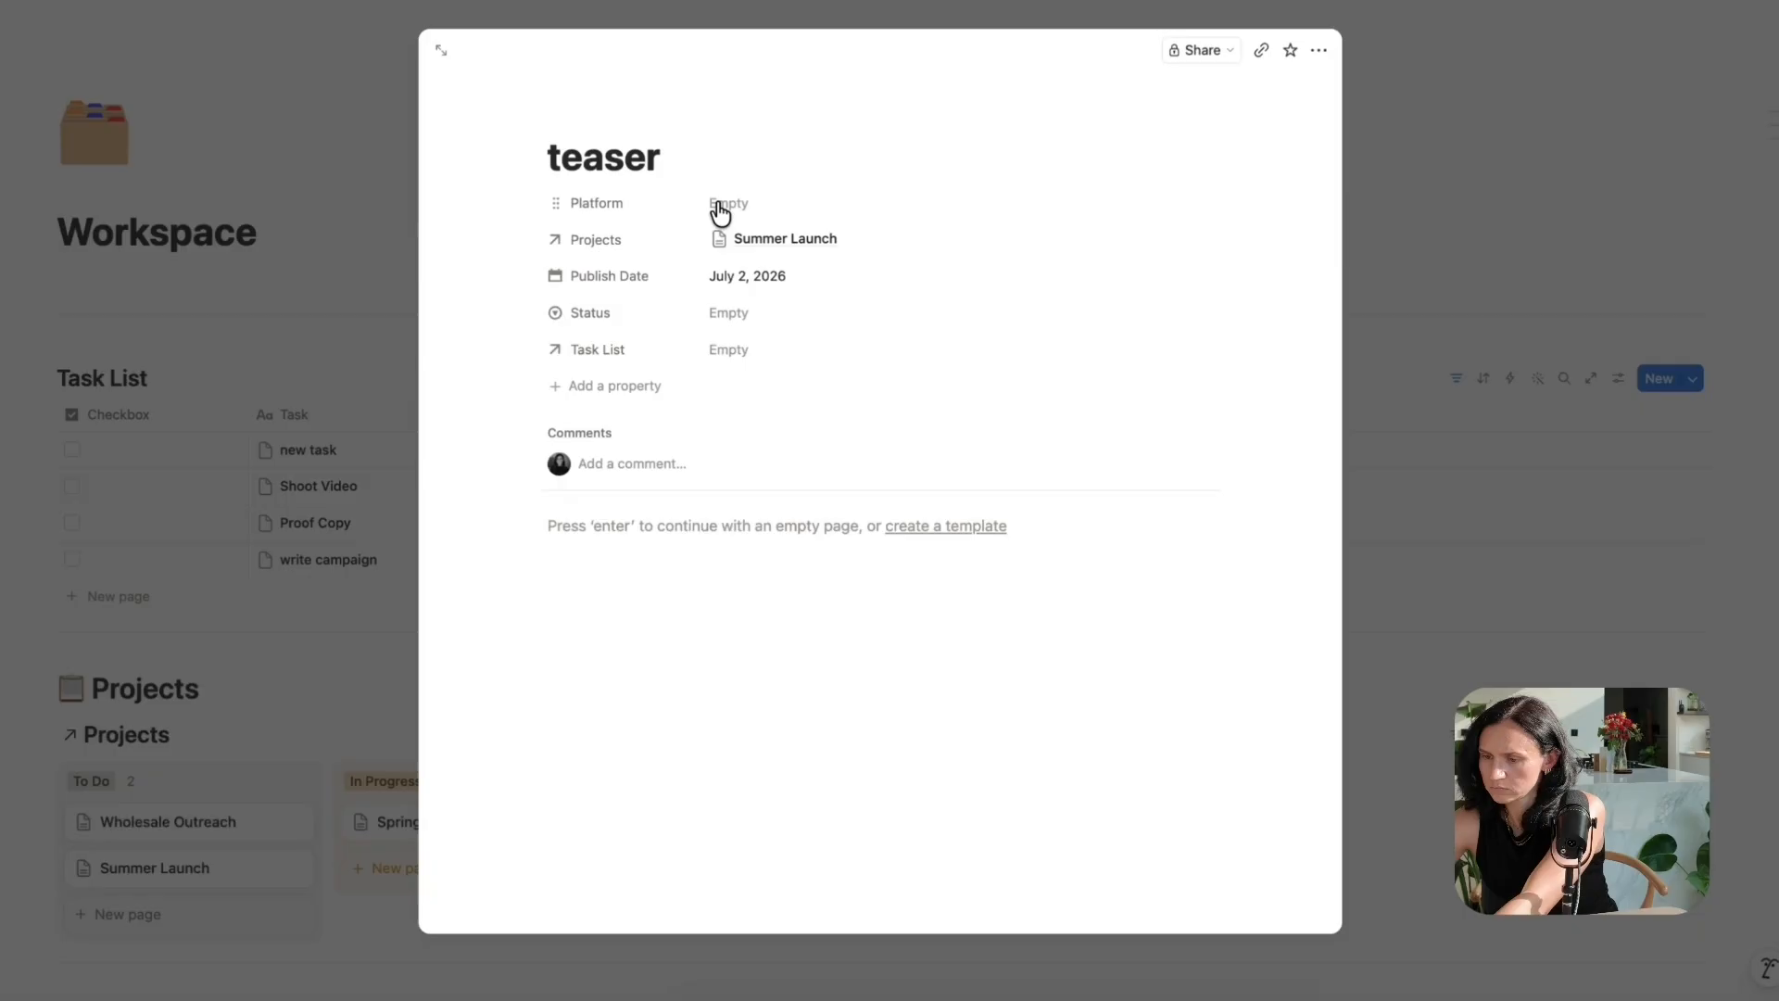
pyautogui.click(720, 316)
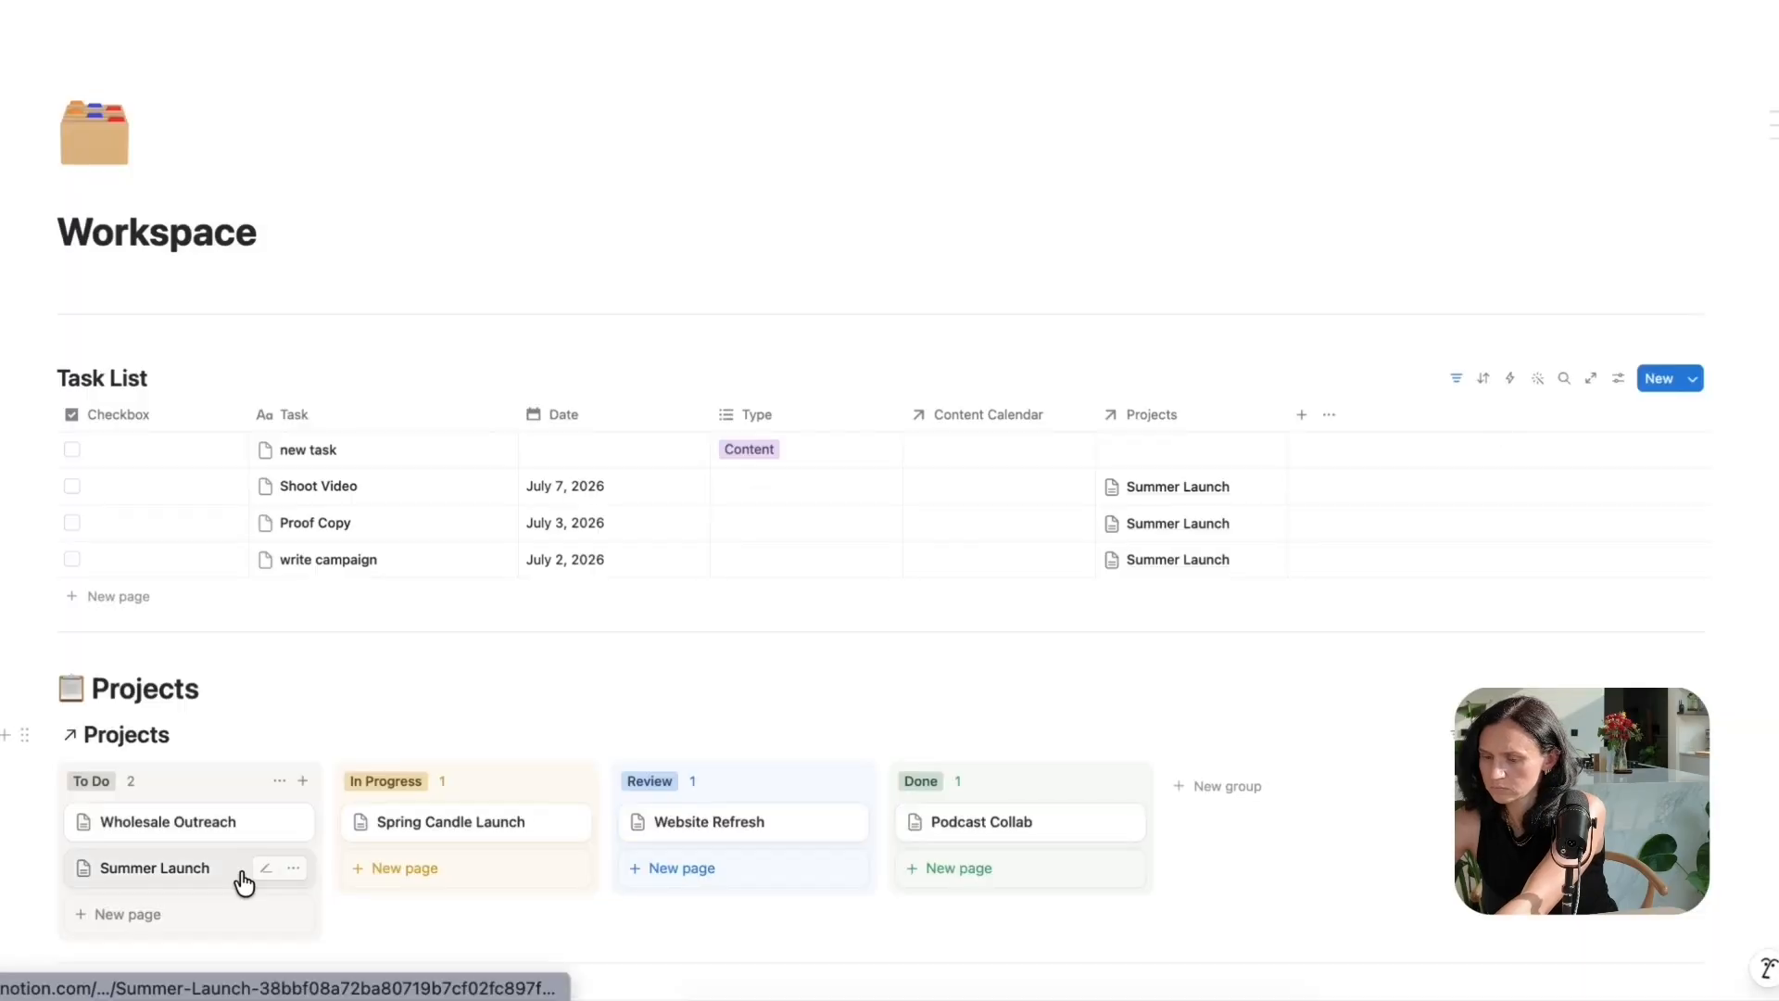
# - Reopen the Summer Launch project and add a "Testimonial" entry to its Content Calendar
pyautogui.click(239, 870)
pyautogui.click(1513, 596)
pyautogui.write('Testimonial')
pyautogui.click(728, 313)
# - Give the Summer Launch project page a sun emoji as its icon
pyautogui.click(804, 448)
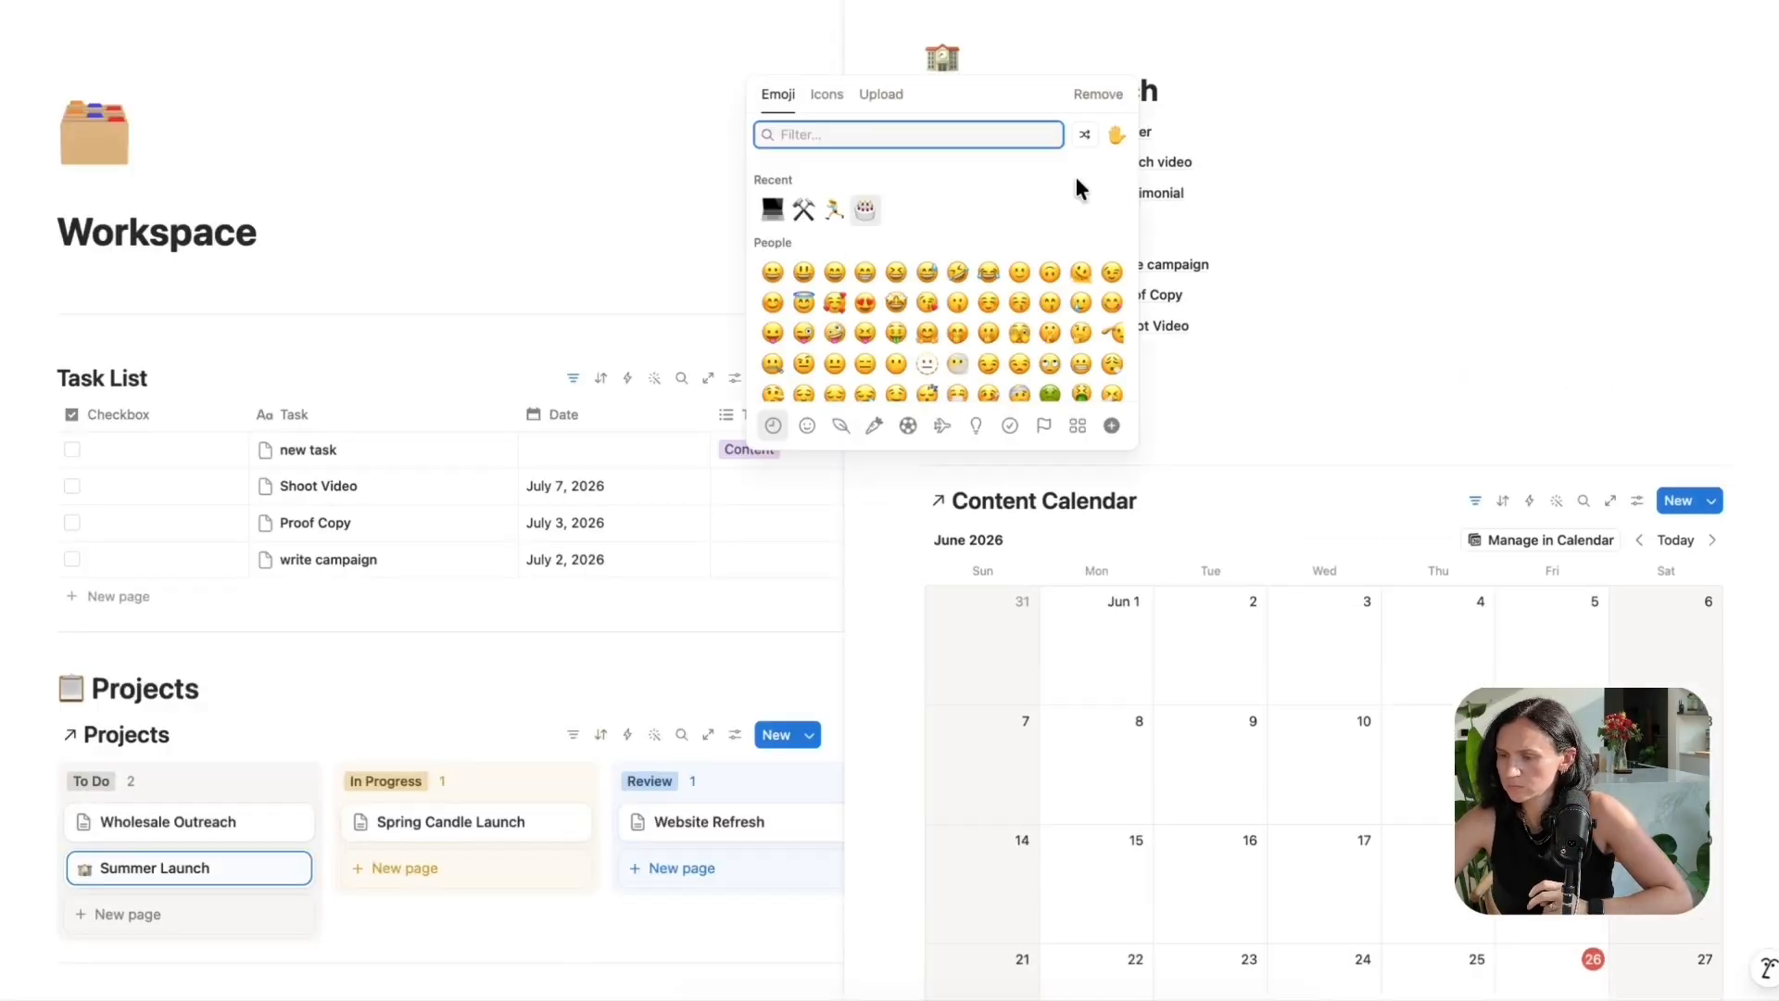
pyautogui.write('su')
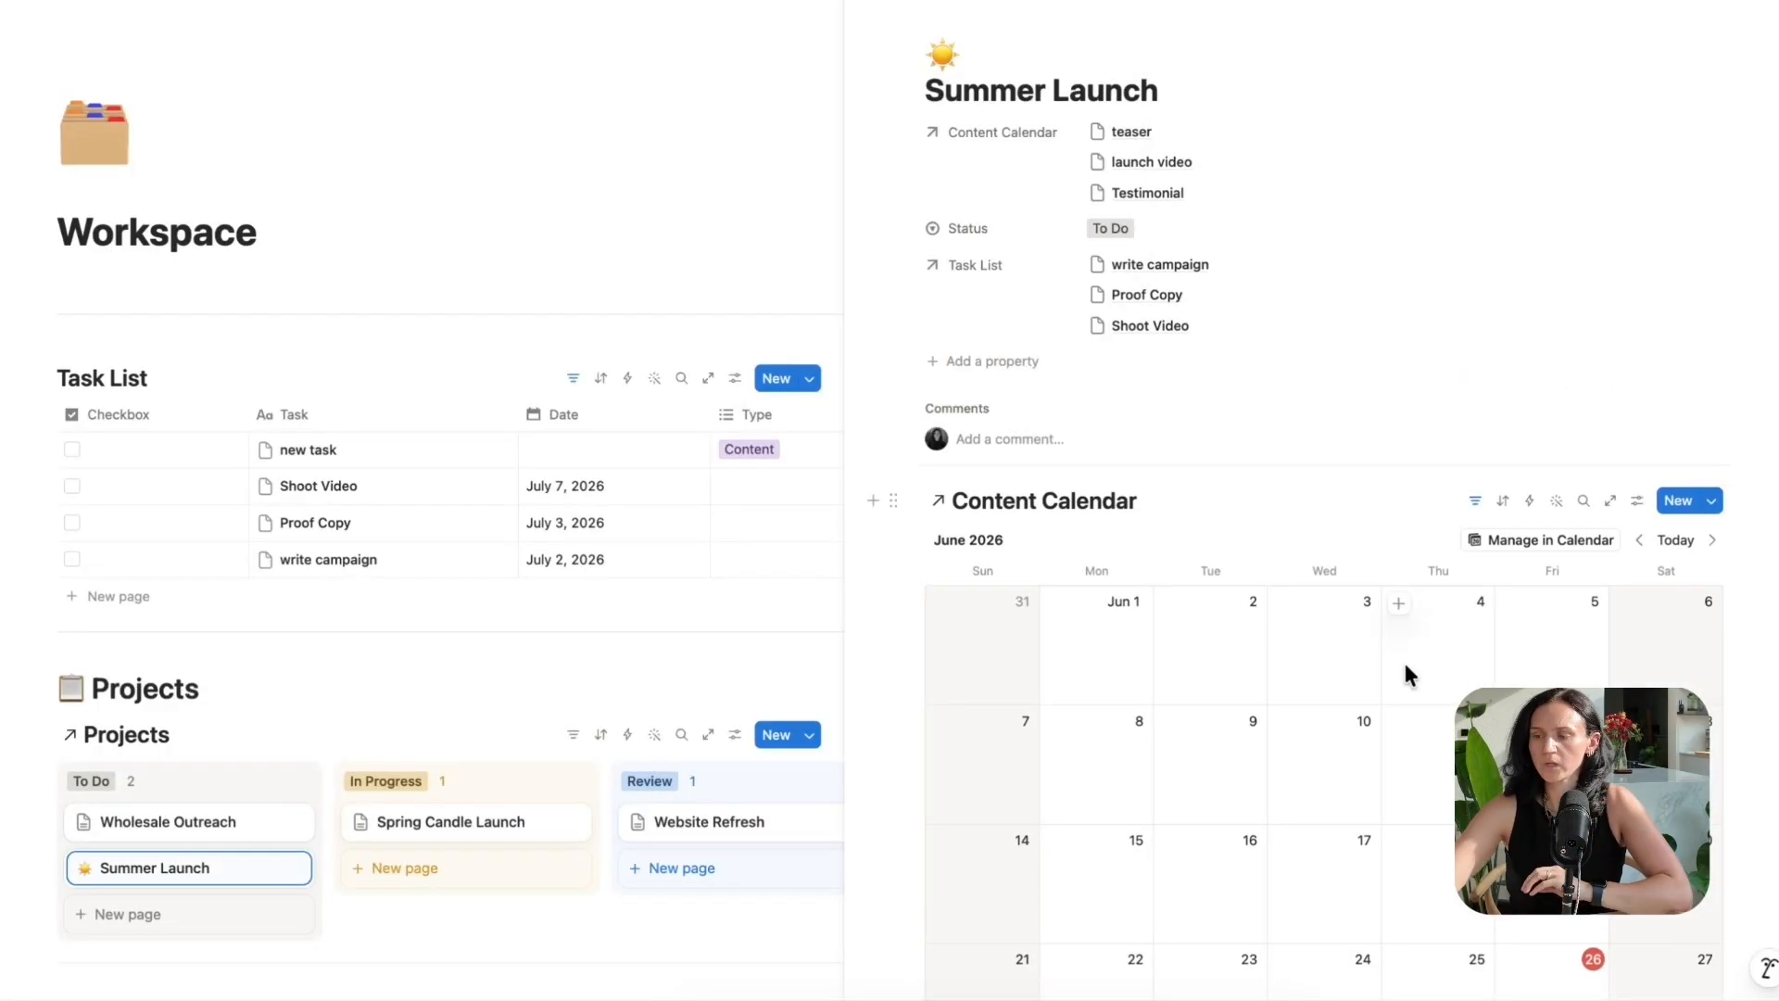
pyautogui.scroll(-3, 1403, 658)
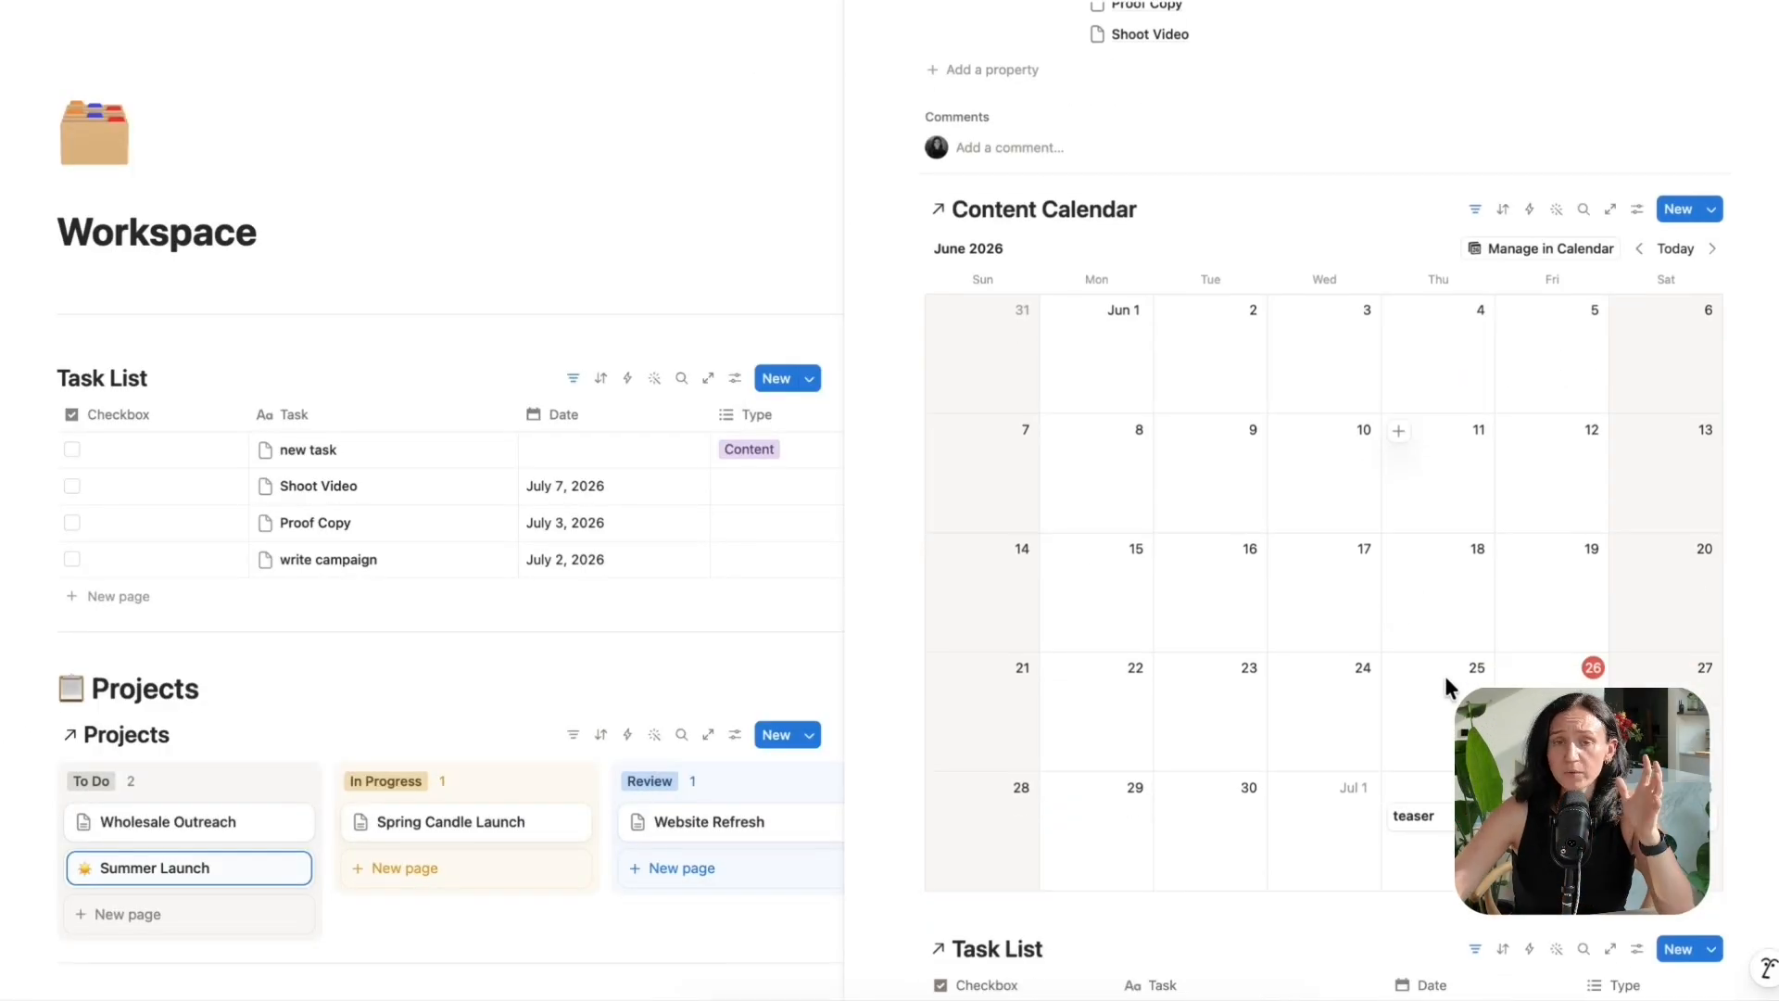
# - Show the Platform and Status properties on the entries in the Summer Launch page's Content Calendar
pyautogui.click(1637, 209)
pyautogui.click(1767, 351)
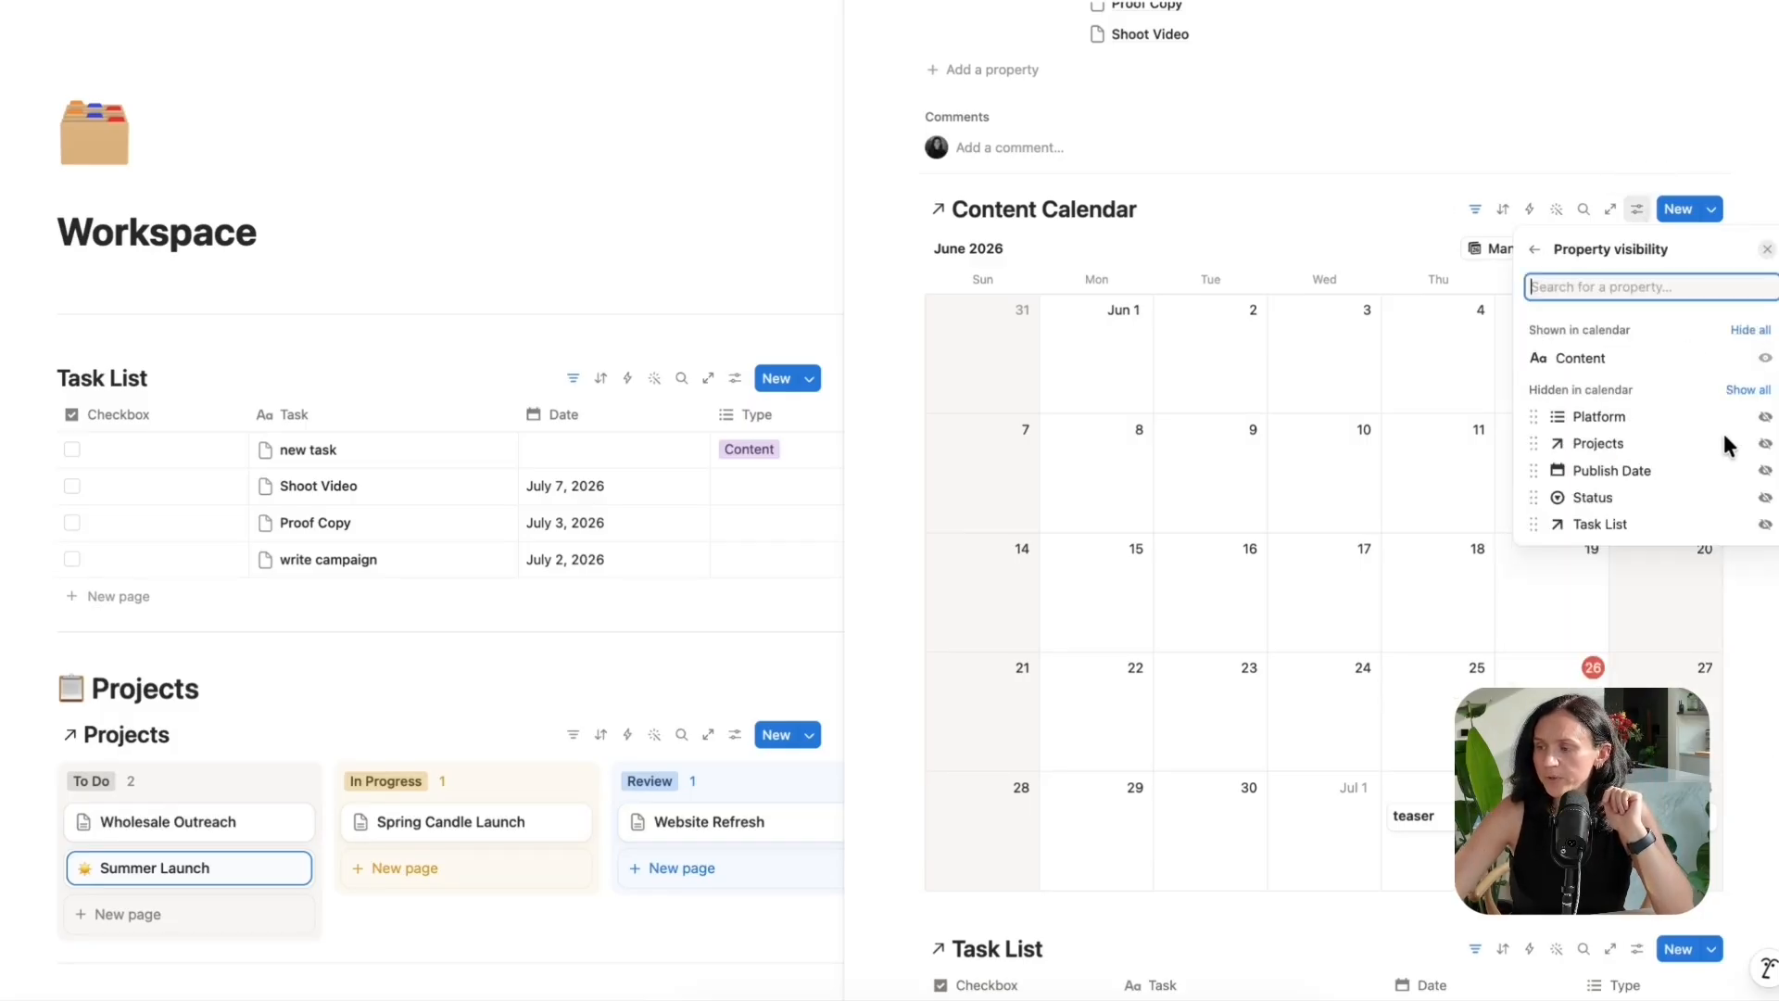
pyautogui.click(1765, 417)
pyautogui.click(1765, 499)
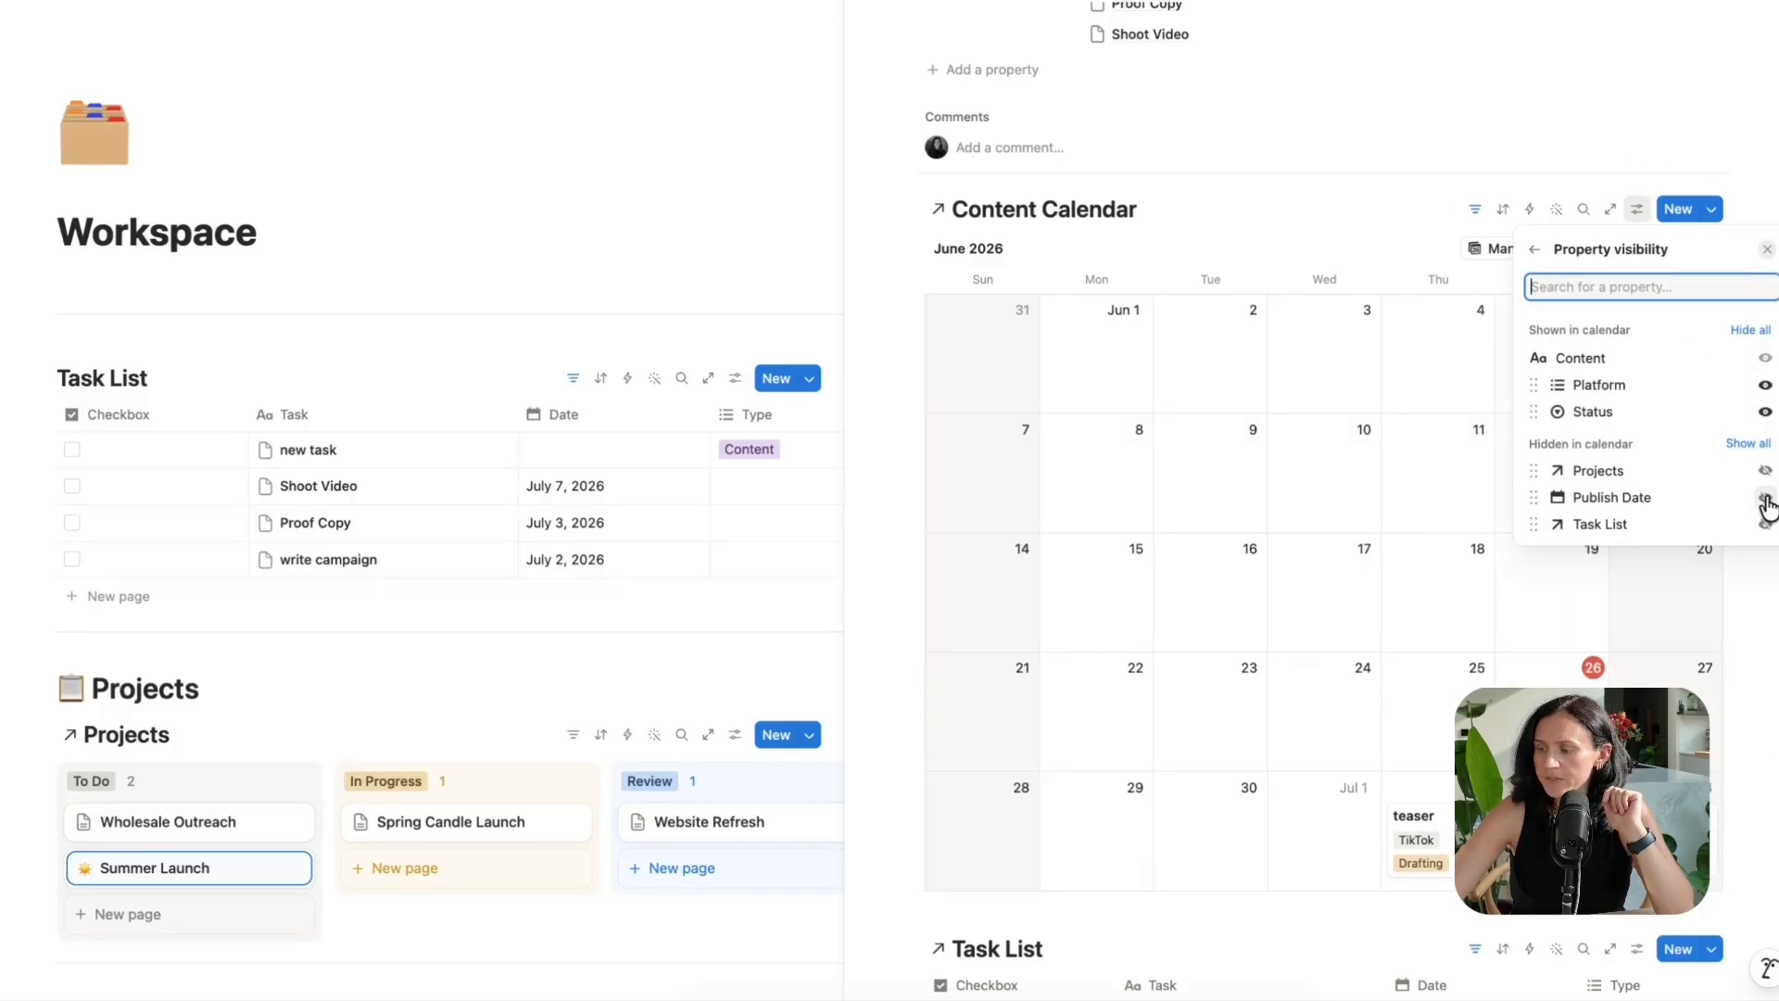
pyautogui.click(1345, 228)
pyautogui.scroll(-3, 1365, 613)
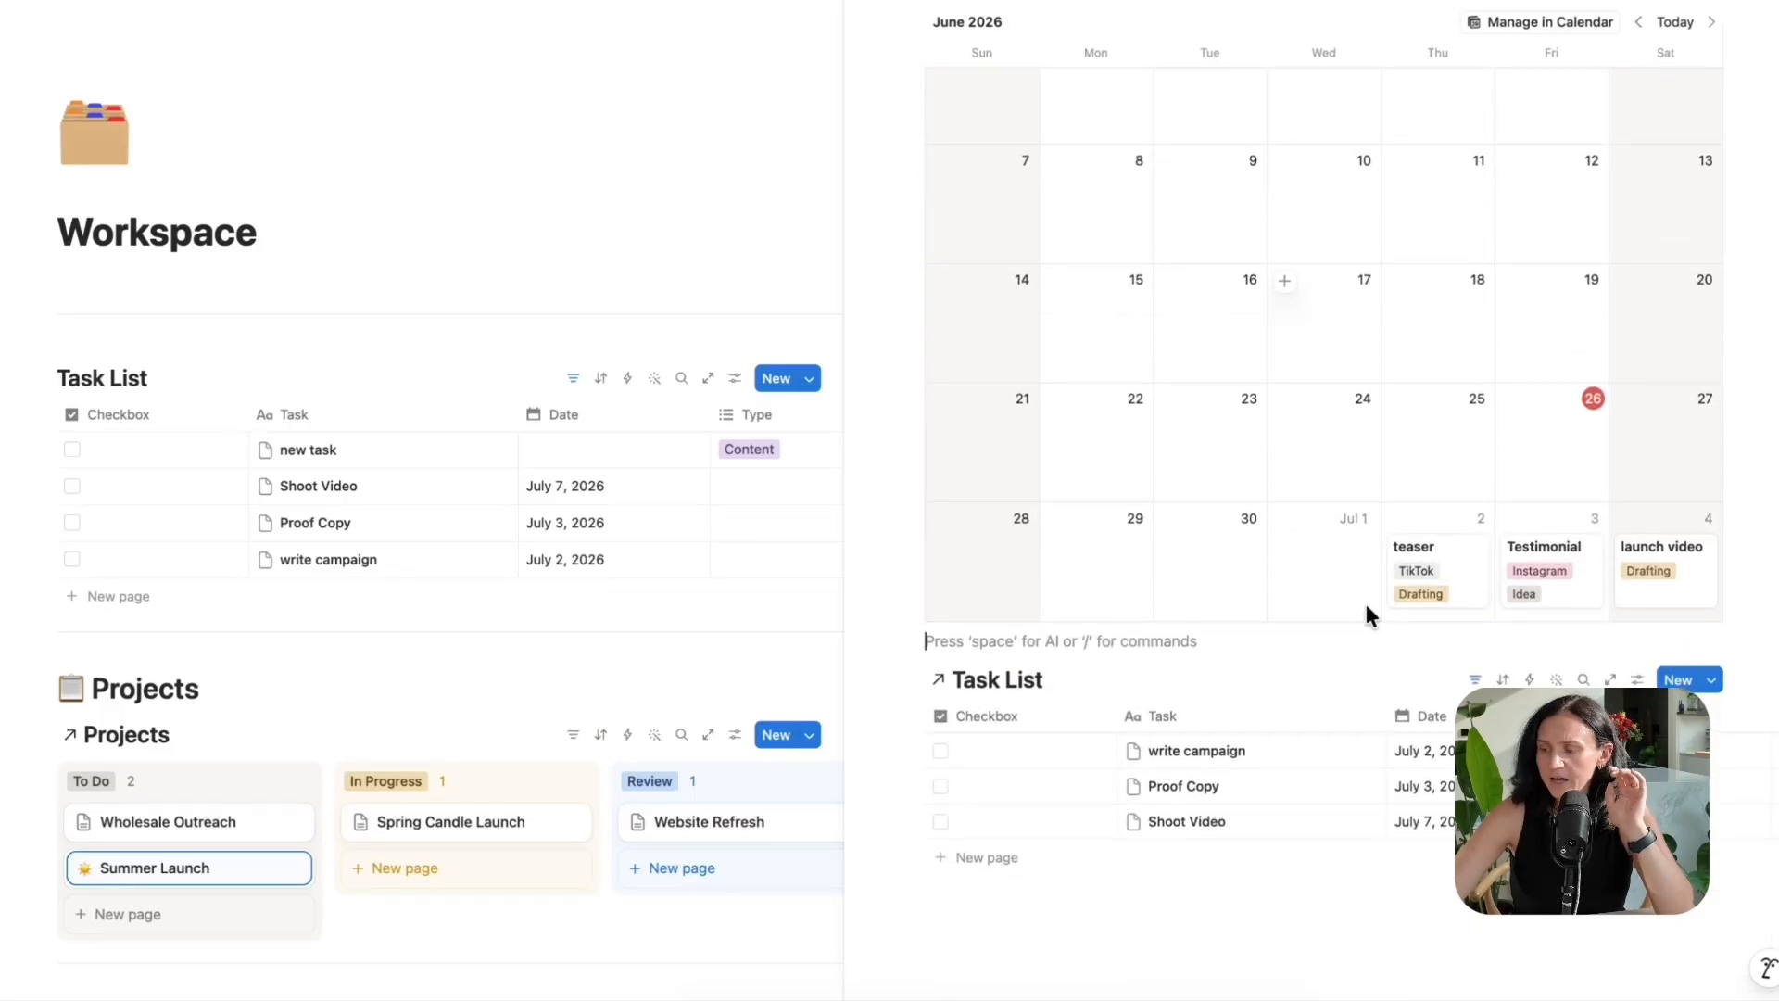
pyautogui.scroll(5, 1365, 613)
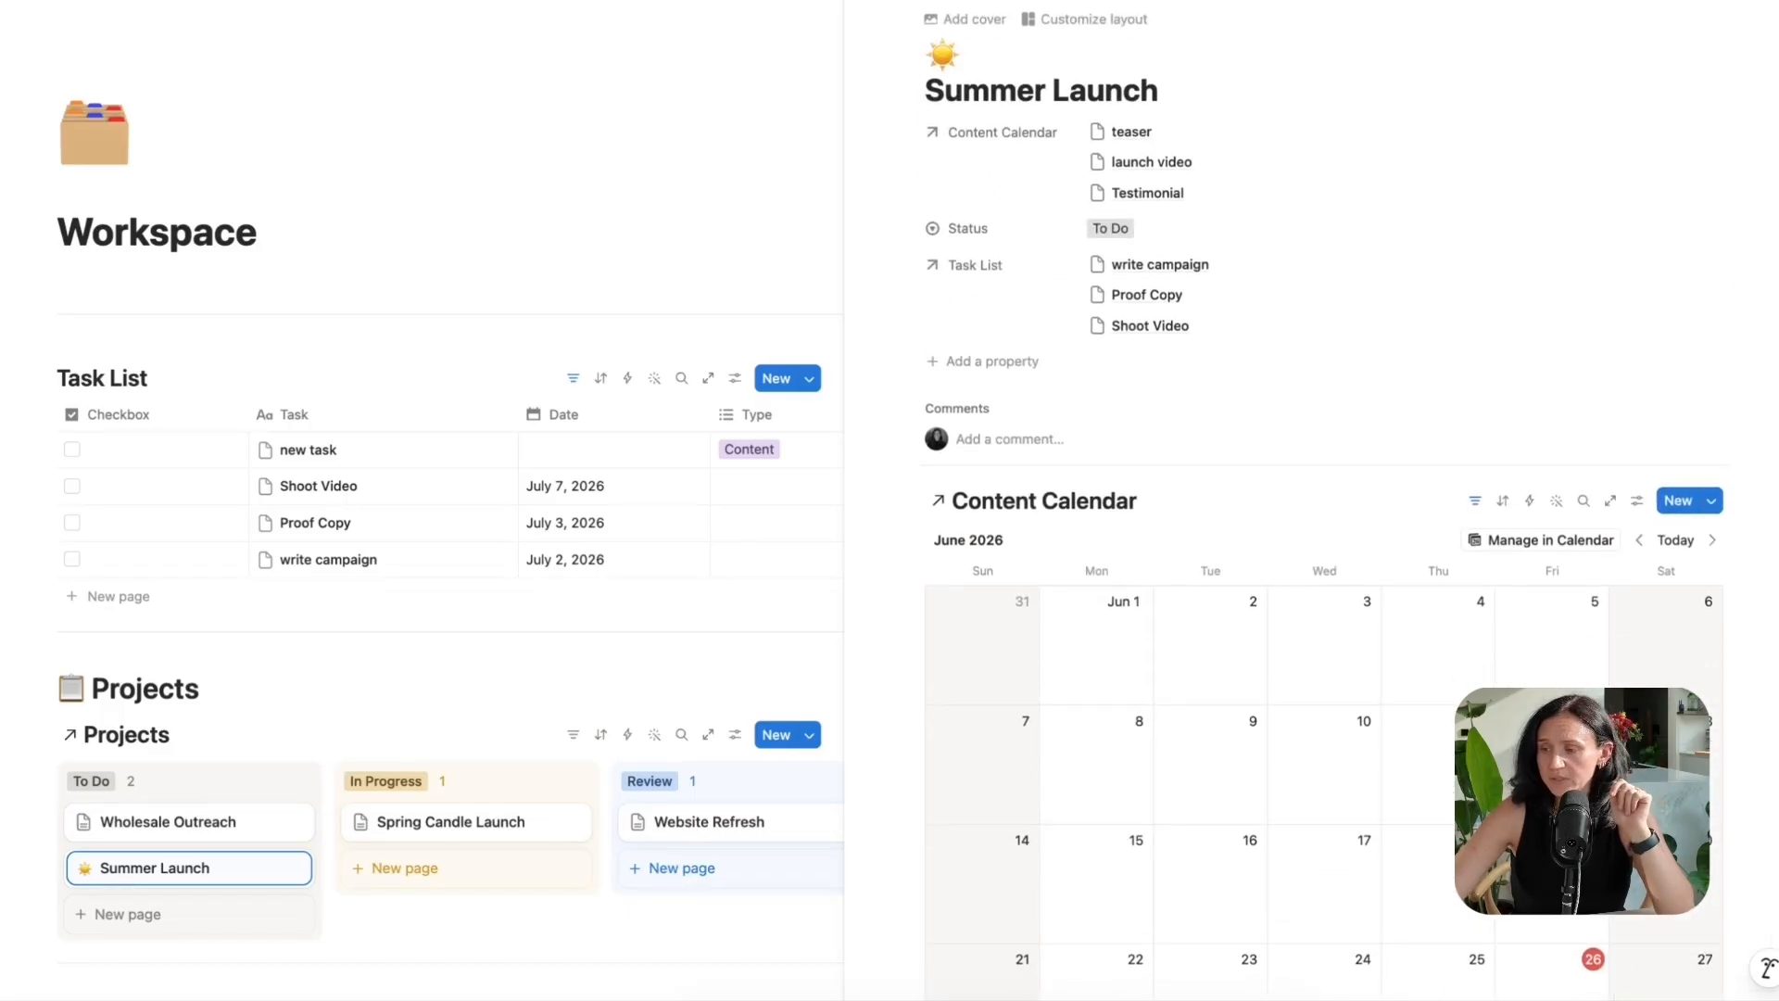
# - Close the Summer Launch page and sort the workspace Task List by Date in ascending order
pyautogui.click(183, 655)
pyautogui.scroll(-2, 182, 660)
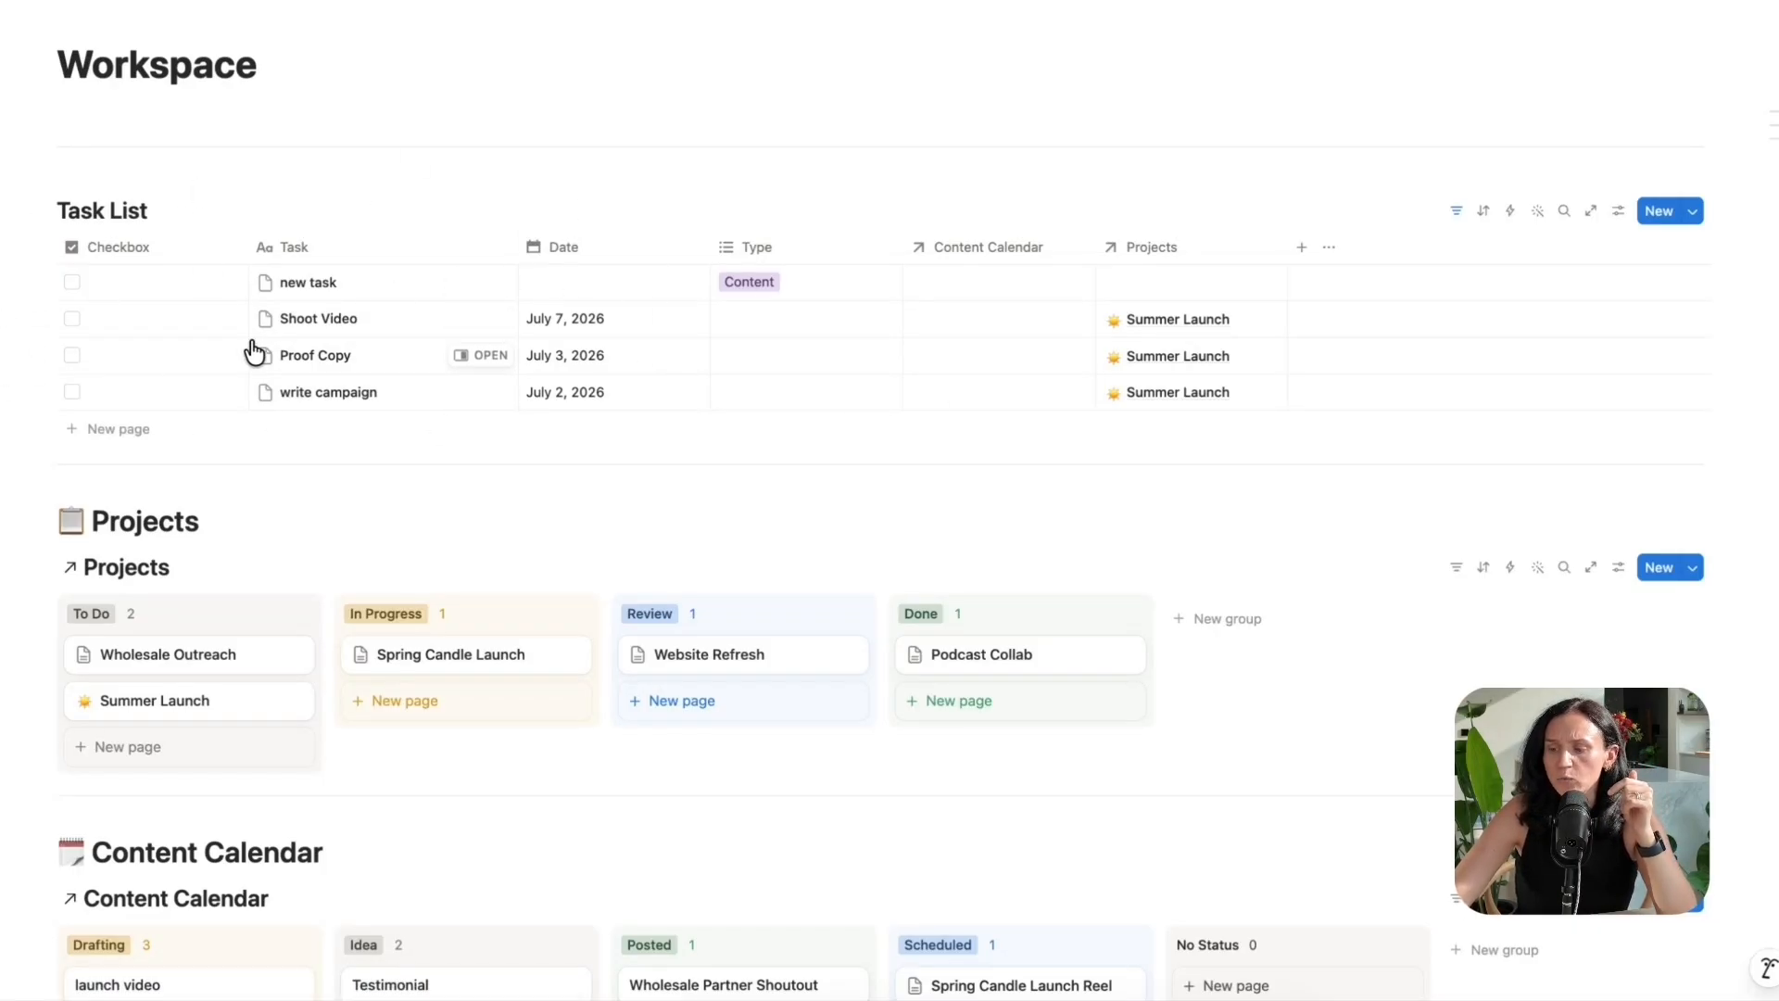
pyautogui.click(599, 245)
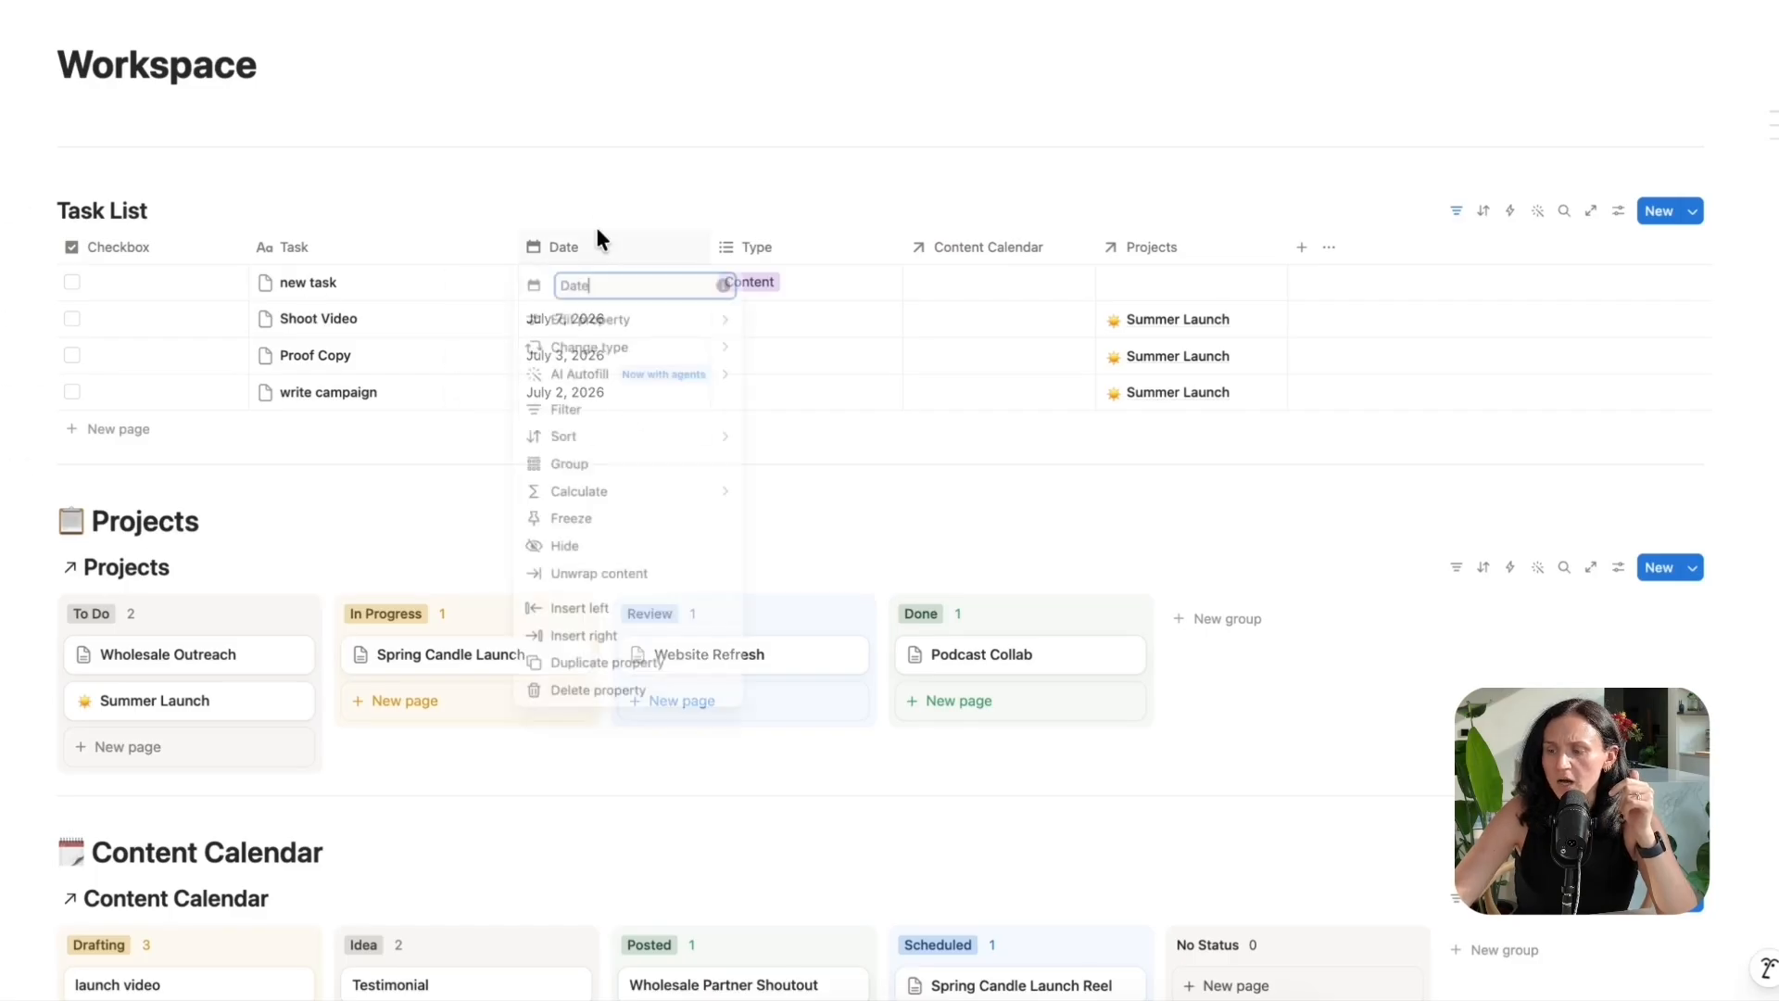
pyautogui.moveTo(623, 441)
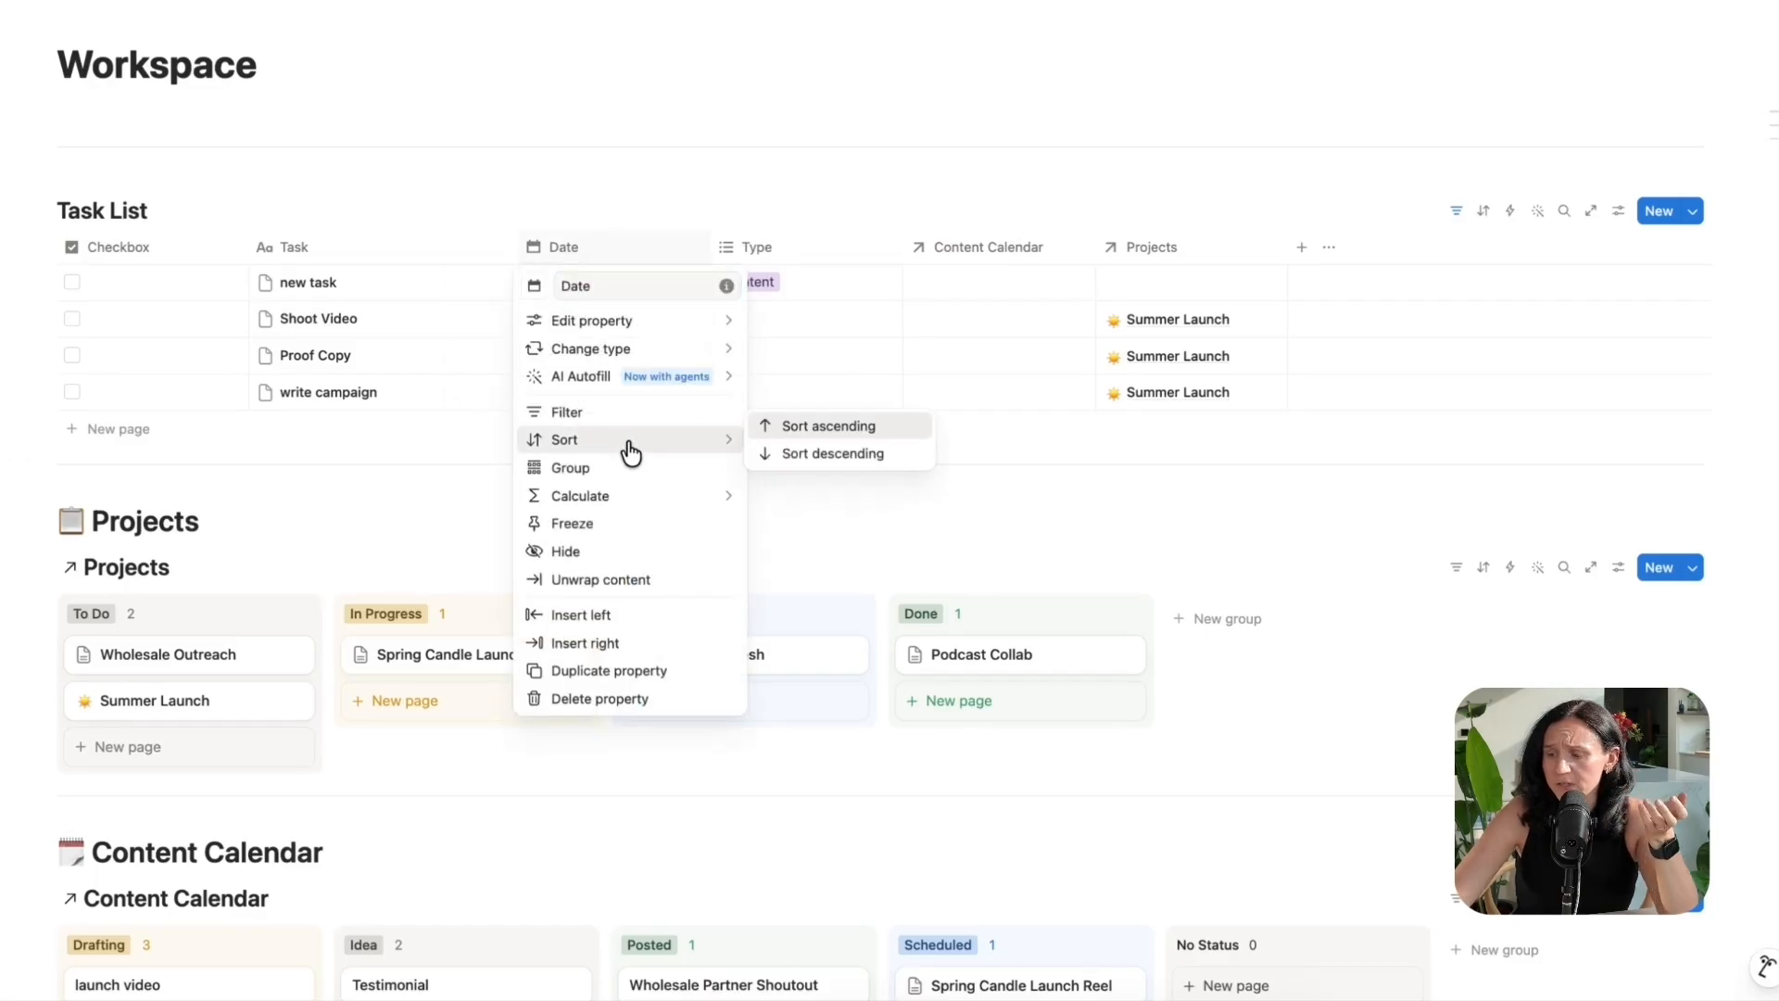
pyautogui.click(799, 428)
# - Check off new task and Shoot Video in the workspace Task List, and Proof Copy from within the Summer Launch page
pyautogui.click(72, 439)
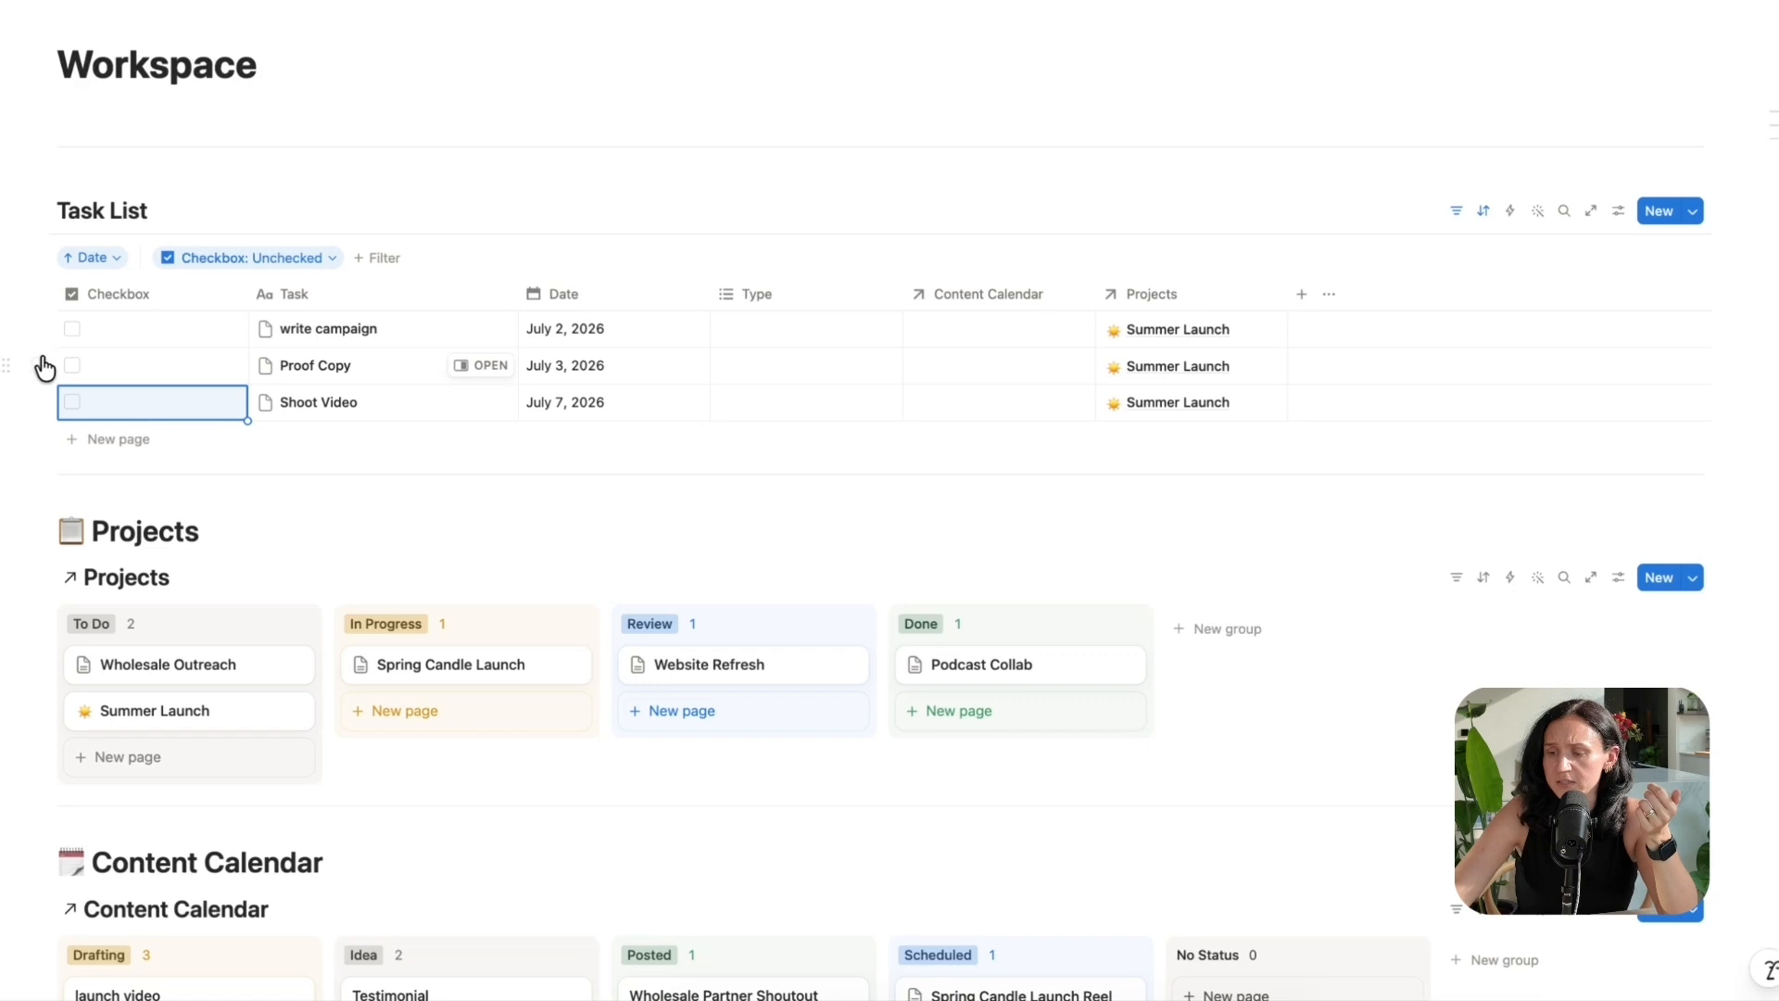
pyautogui.click(72, 402)
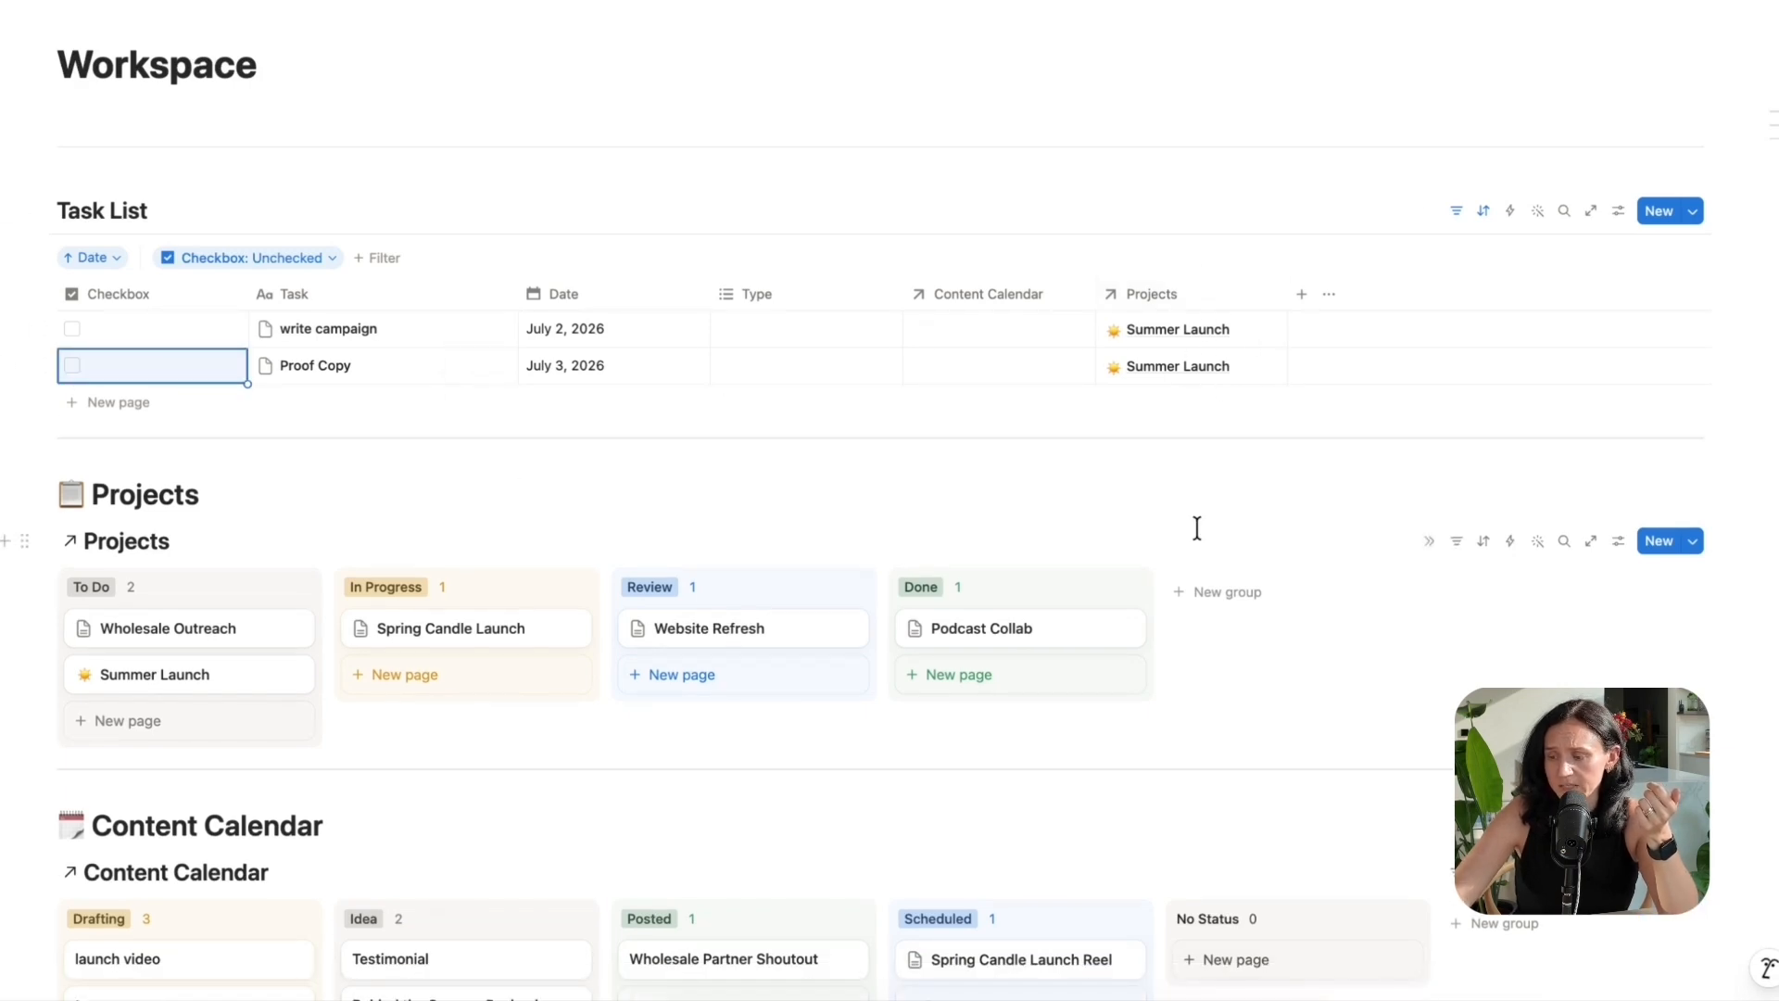
pyautogui.scroll(-2, 1196, 528)
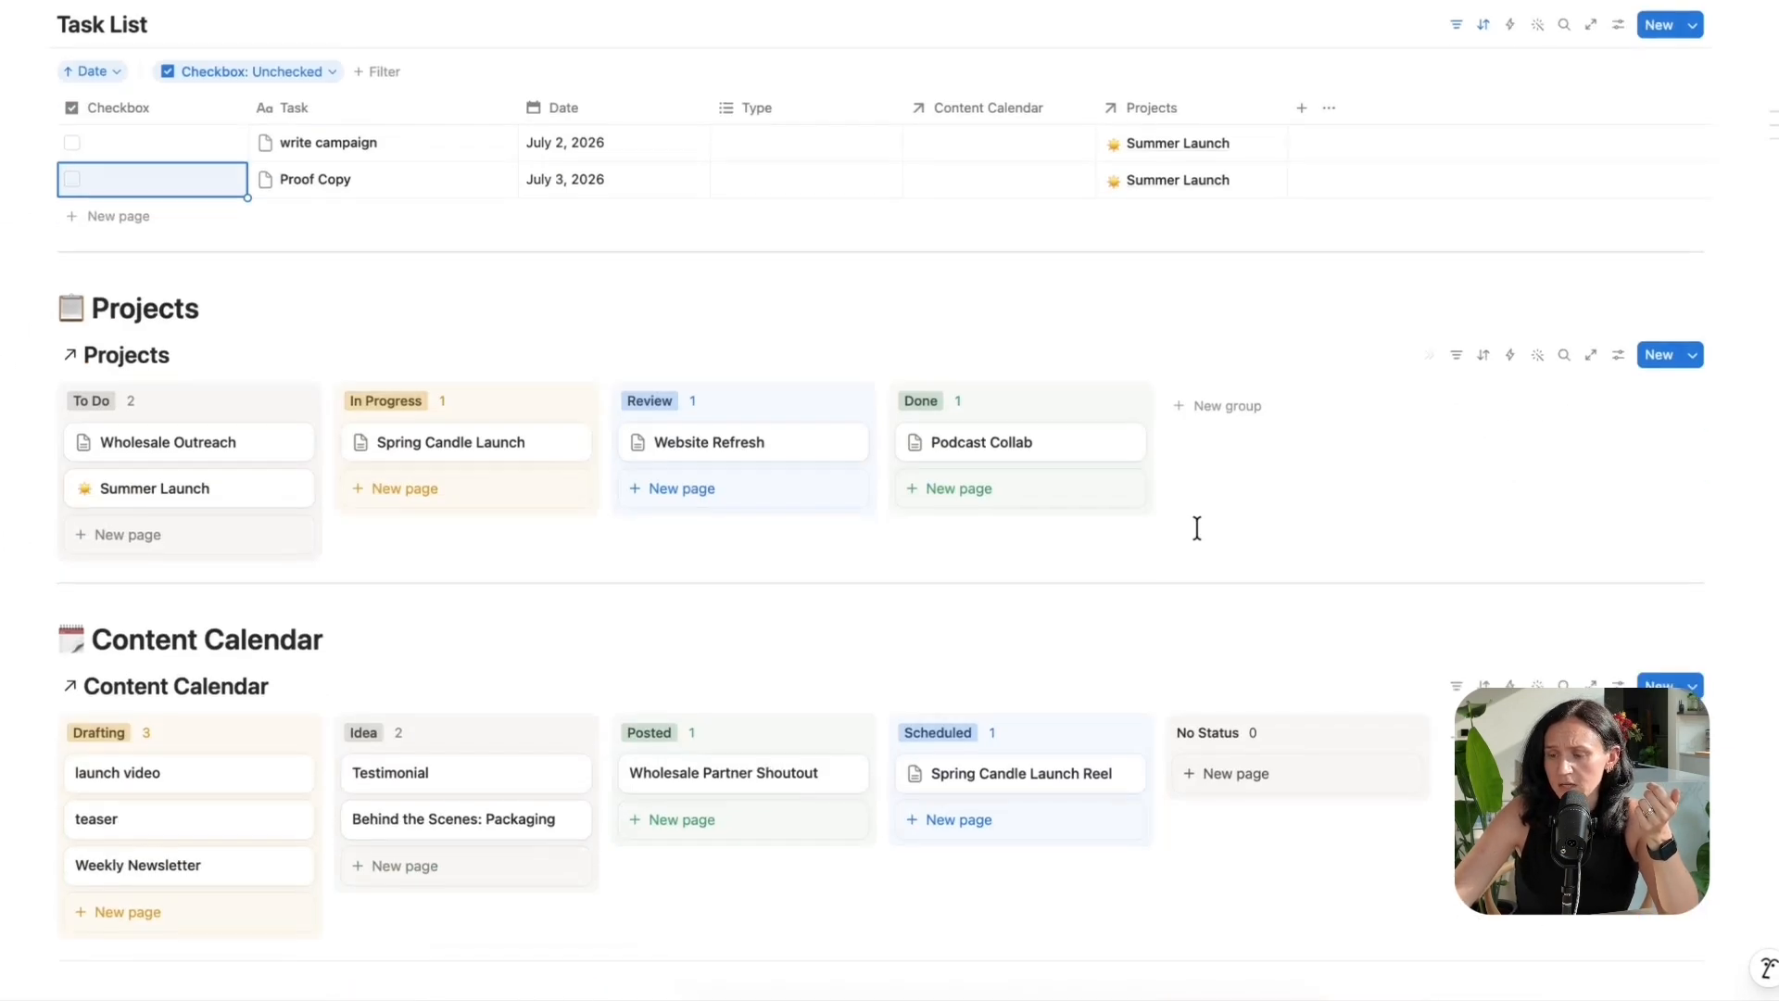
pyautogui.click(132, 502)
pyautogui.scroll(-6, 1331, 680)
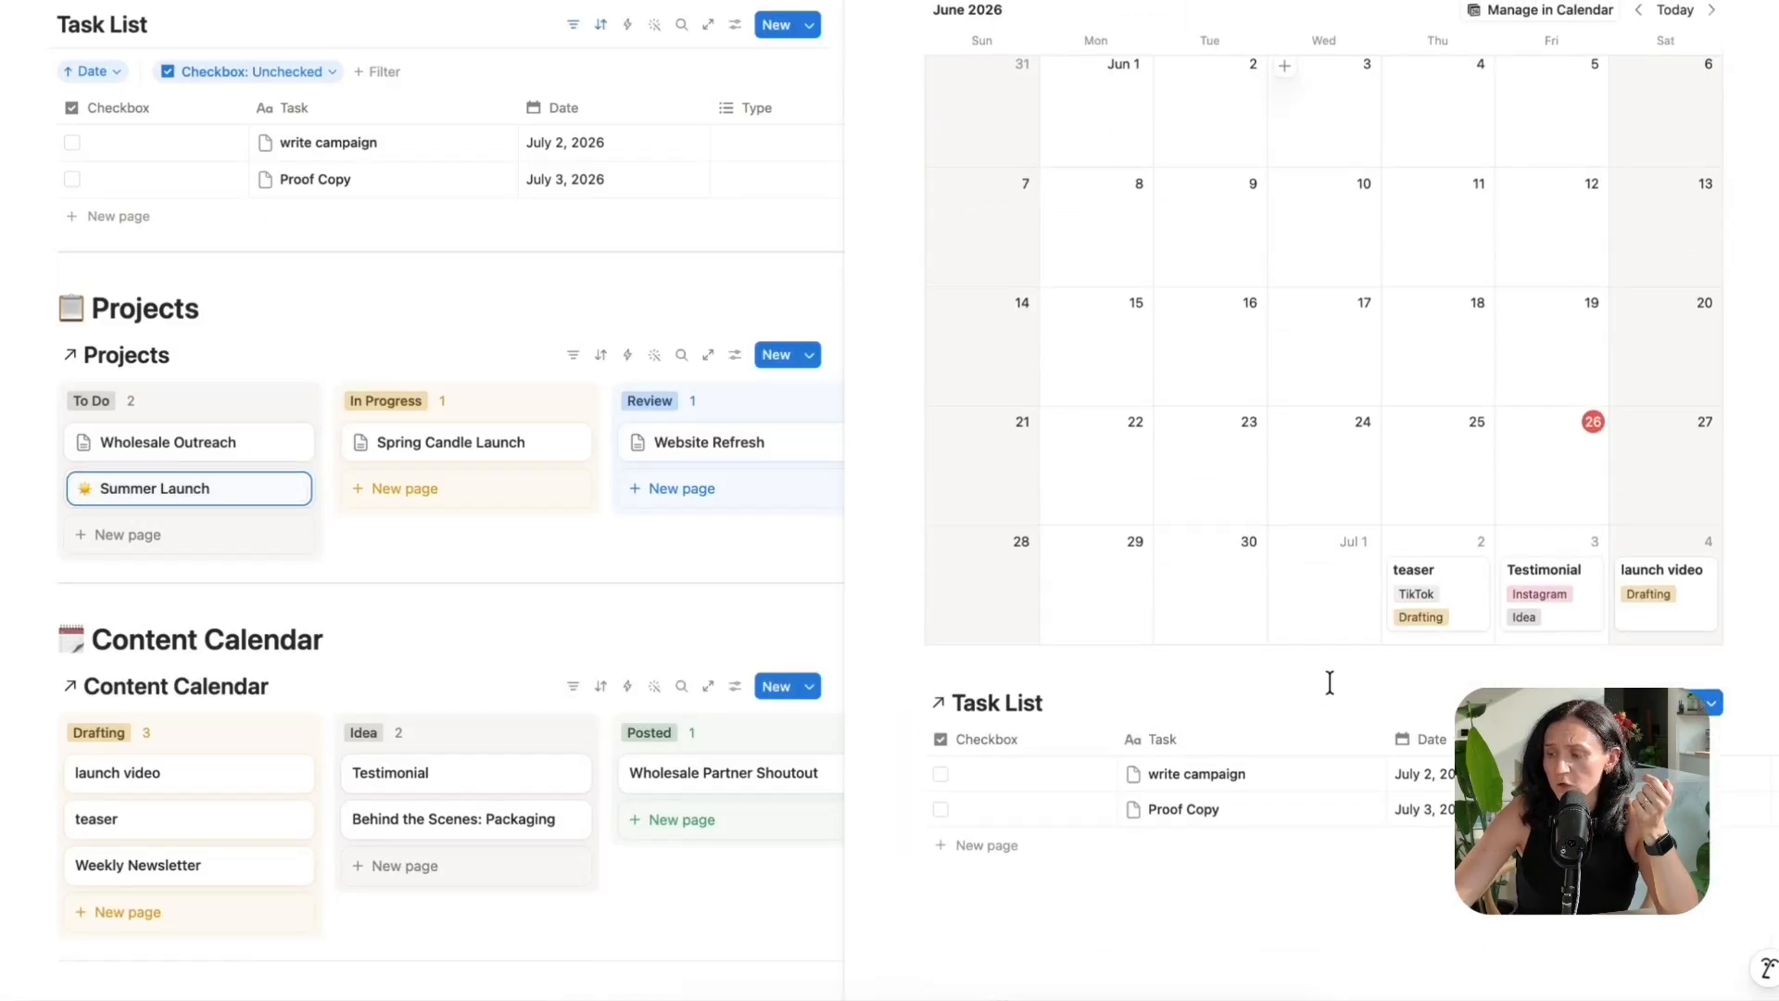
pyautogui.click(939, 821)
# - Open the teaser entry from the Summer Launch page's Content Calendar
pyautogui.scroll(1, 1097, 575)
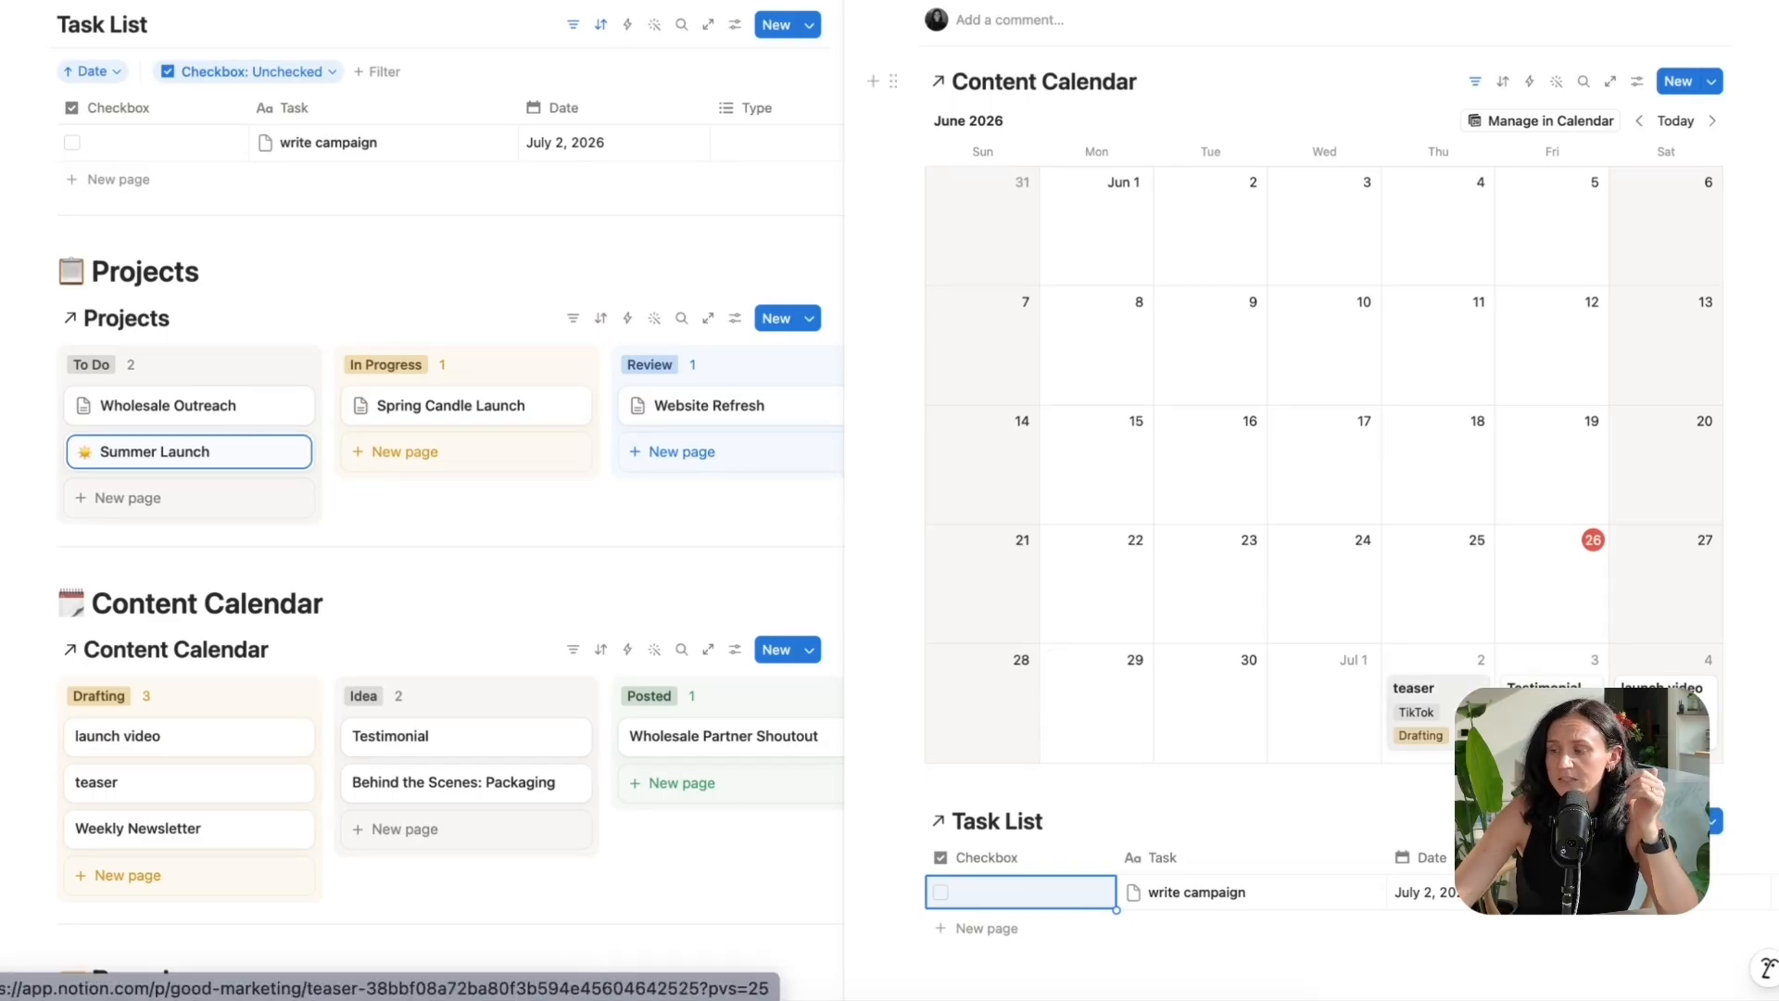
pyautogui.click(1418, 690)
pyautogui.click(1675, 489)
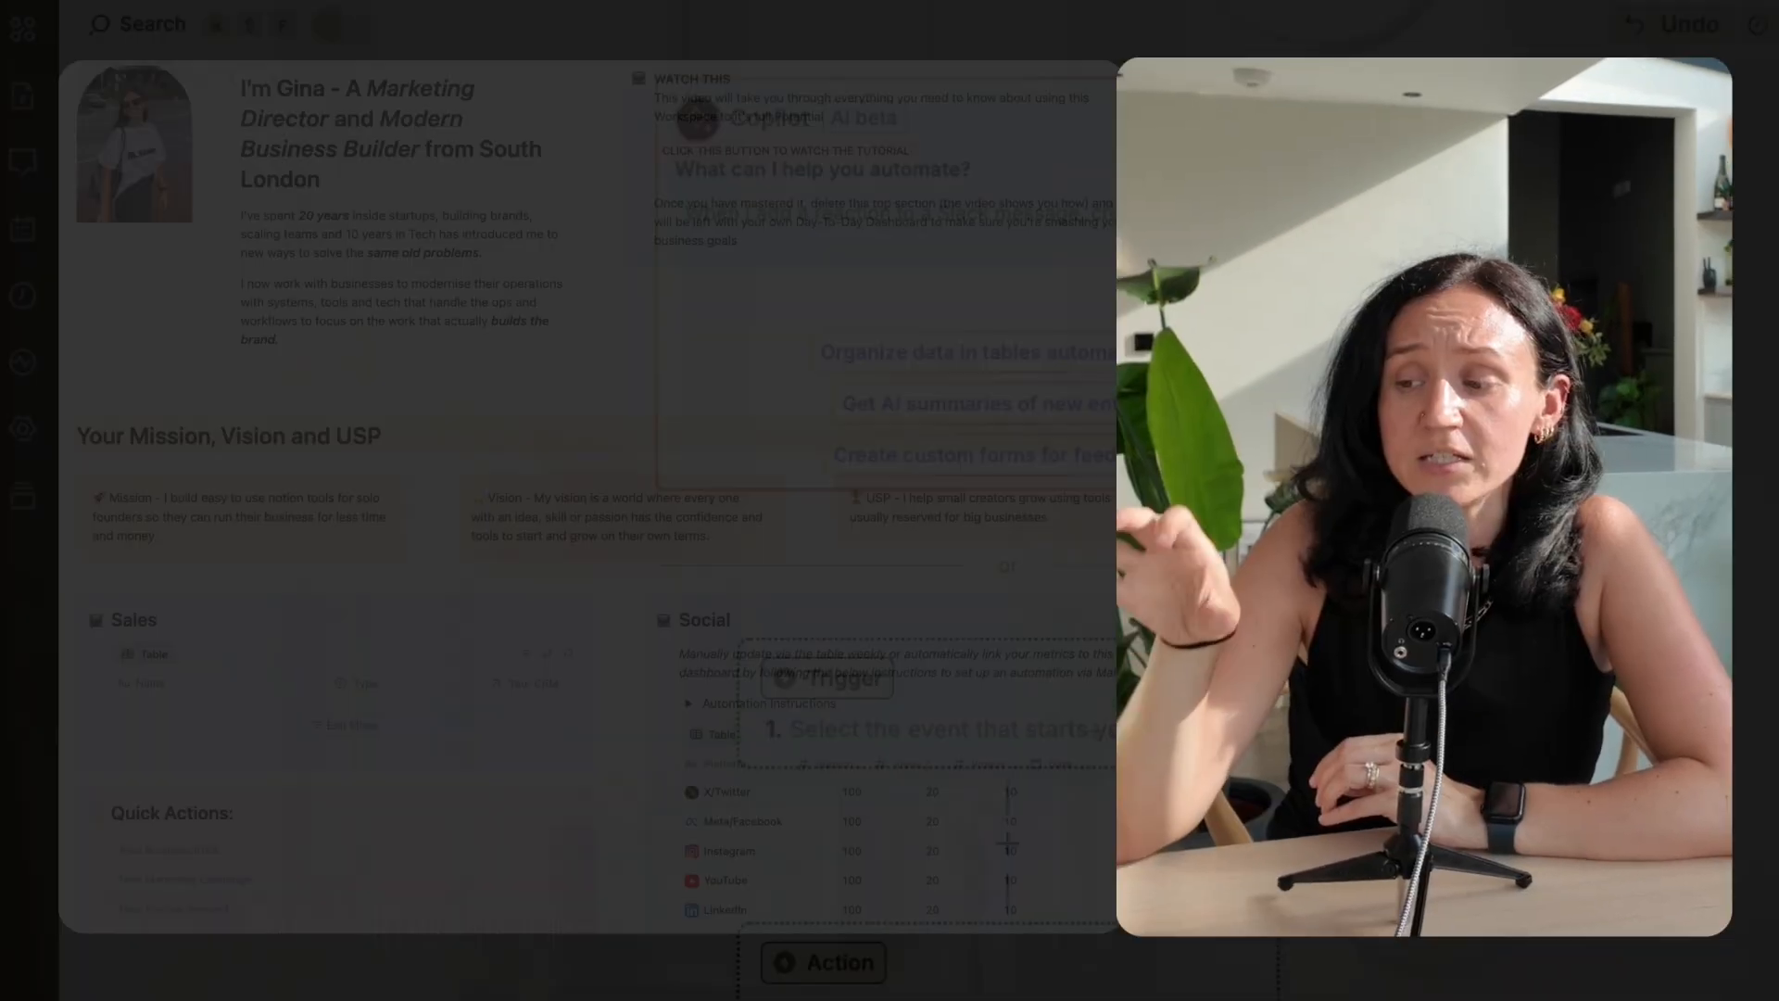
# - Look through the business dashboard's sections and open the Your Idea page from the business directory
pyautogui.scroll(-10, 593, 497)
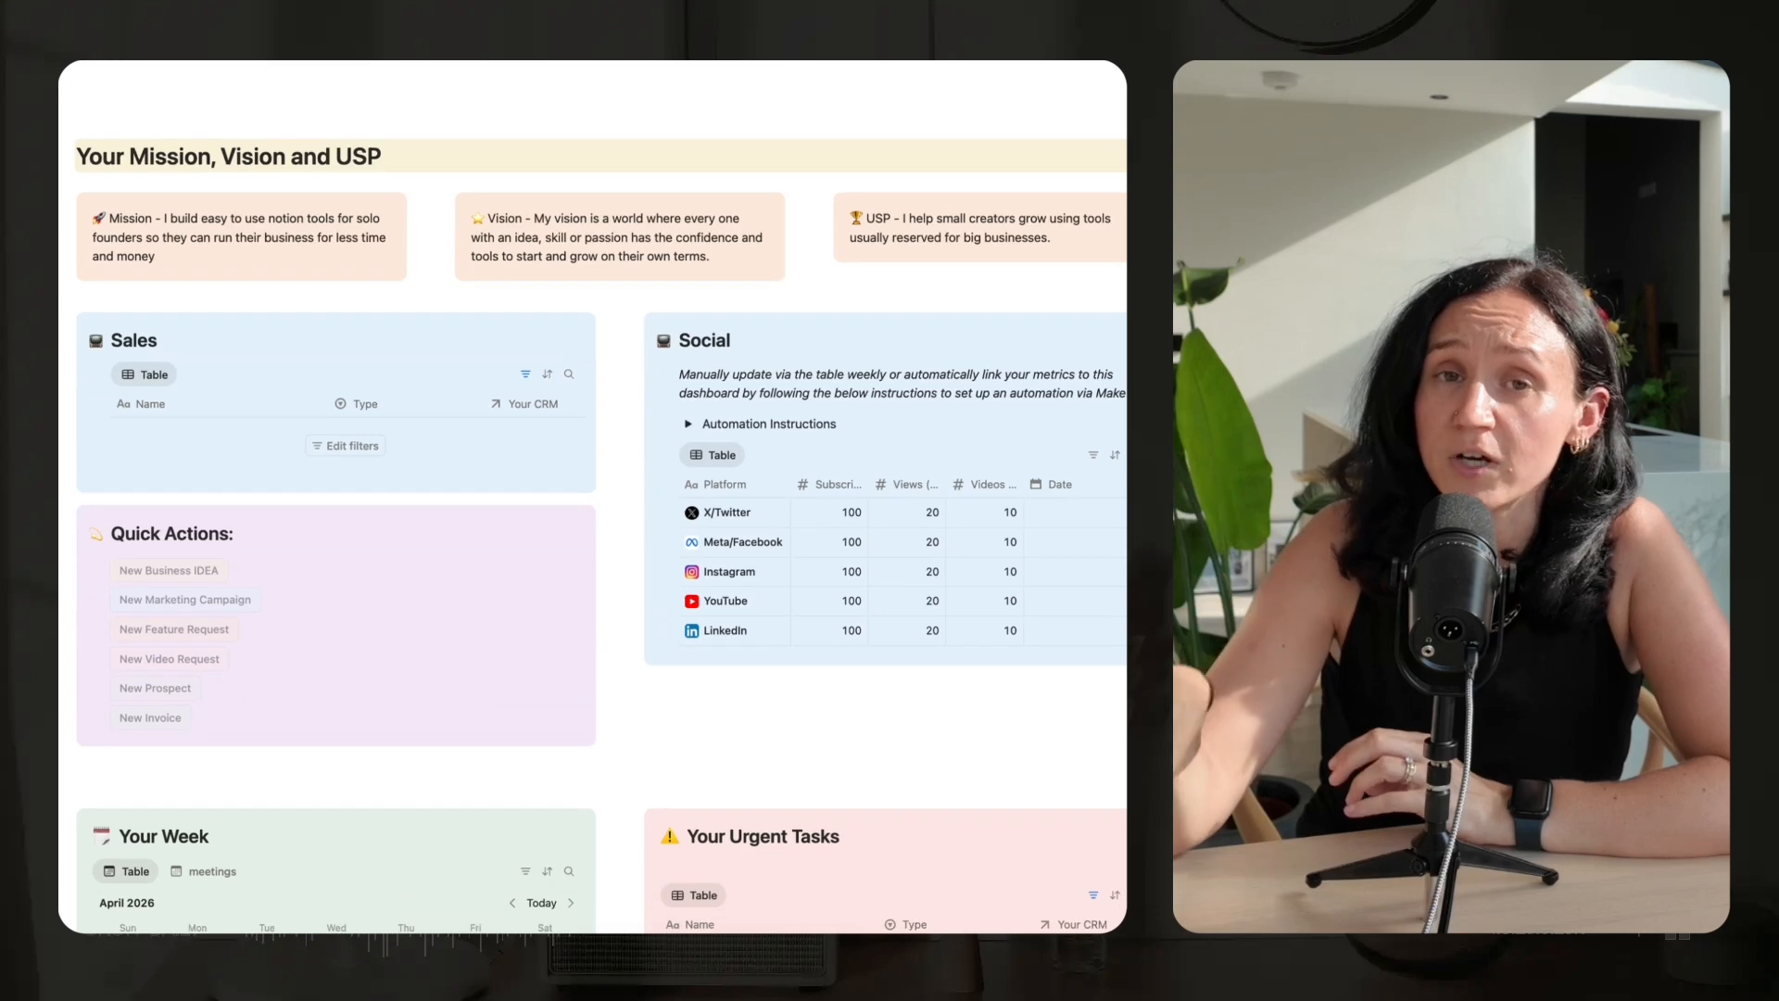
pyautogui.scroll(-15, 593, 497)
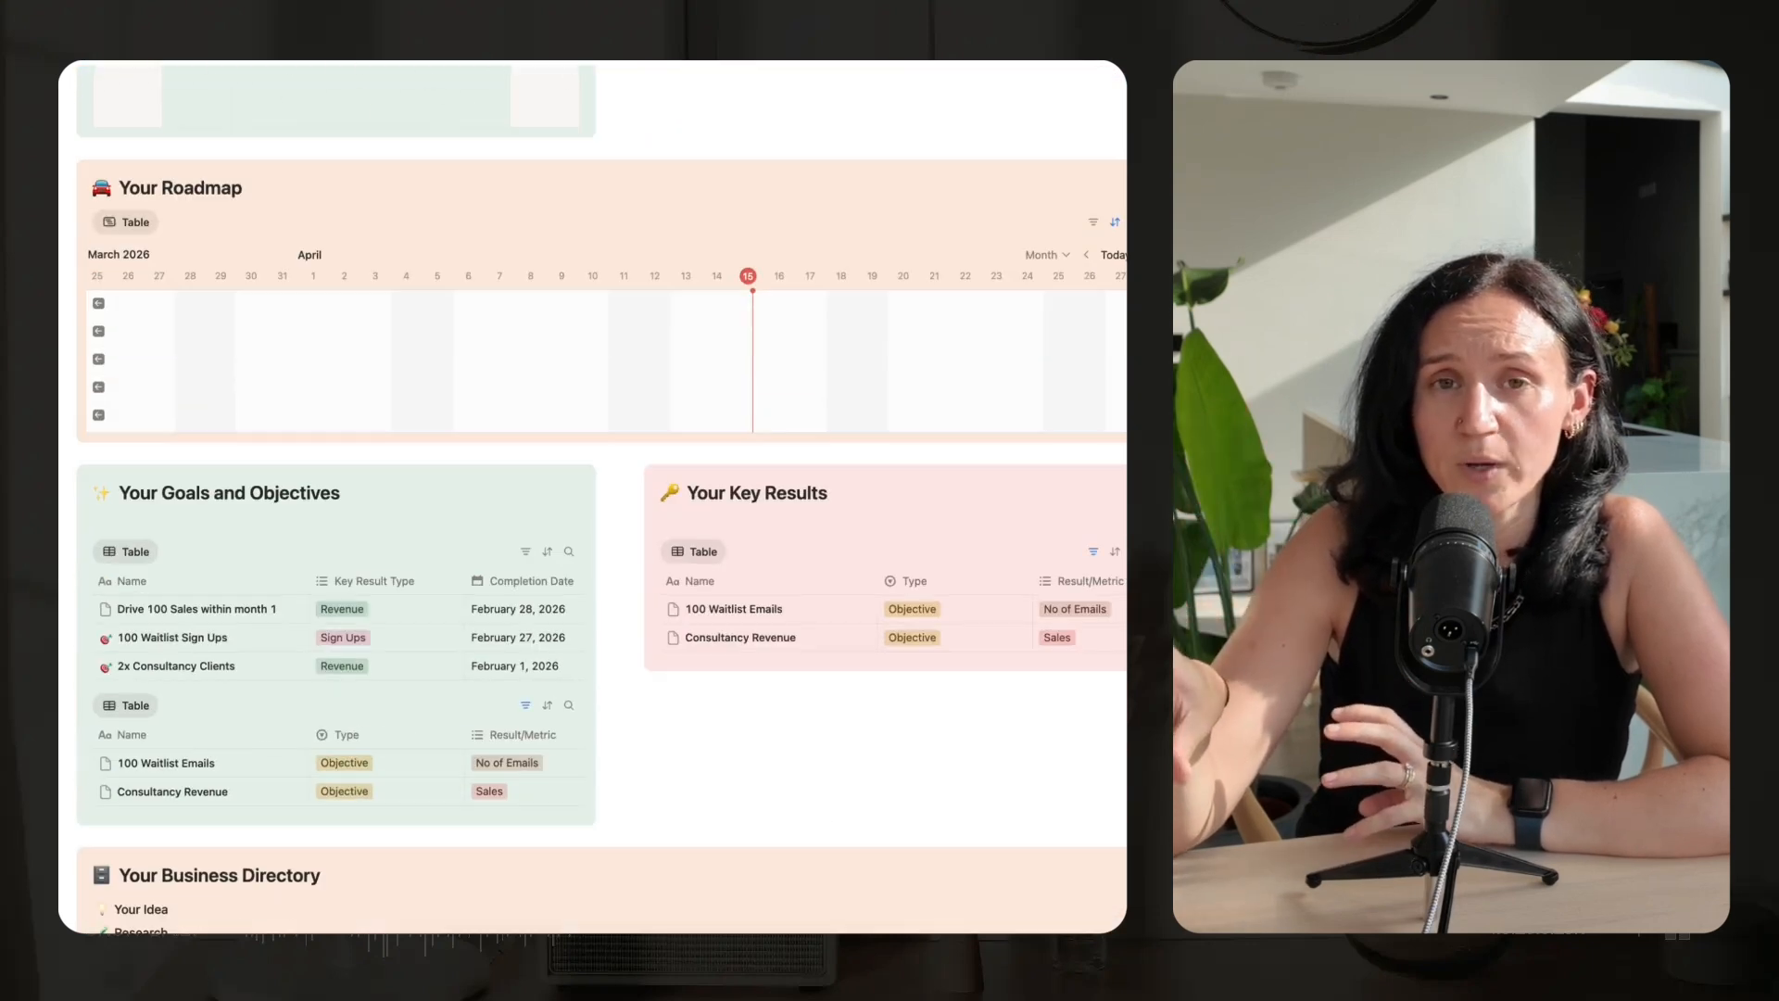
pyautogui.scroll(-2, 148, 500)
pyautogui.scroll(4, 148, 500)
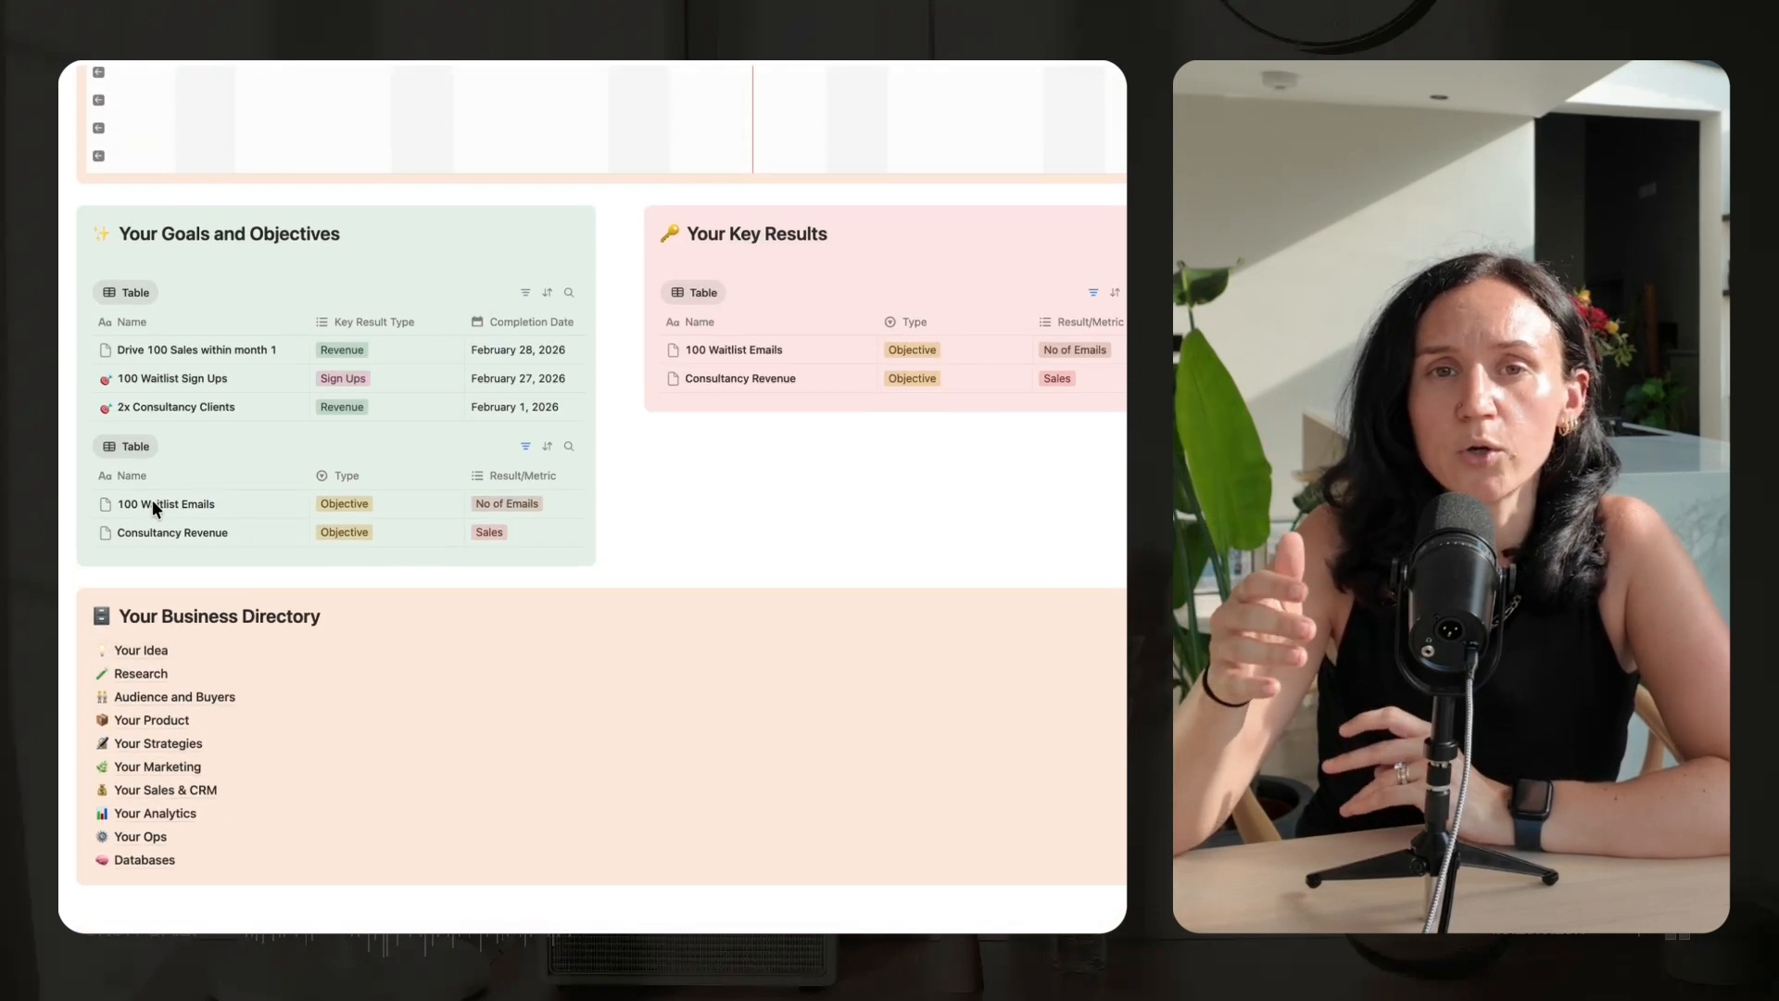
pyautogui.click(139, 648)
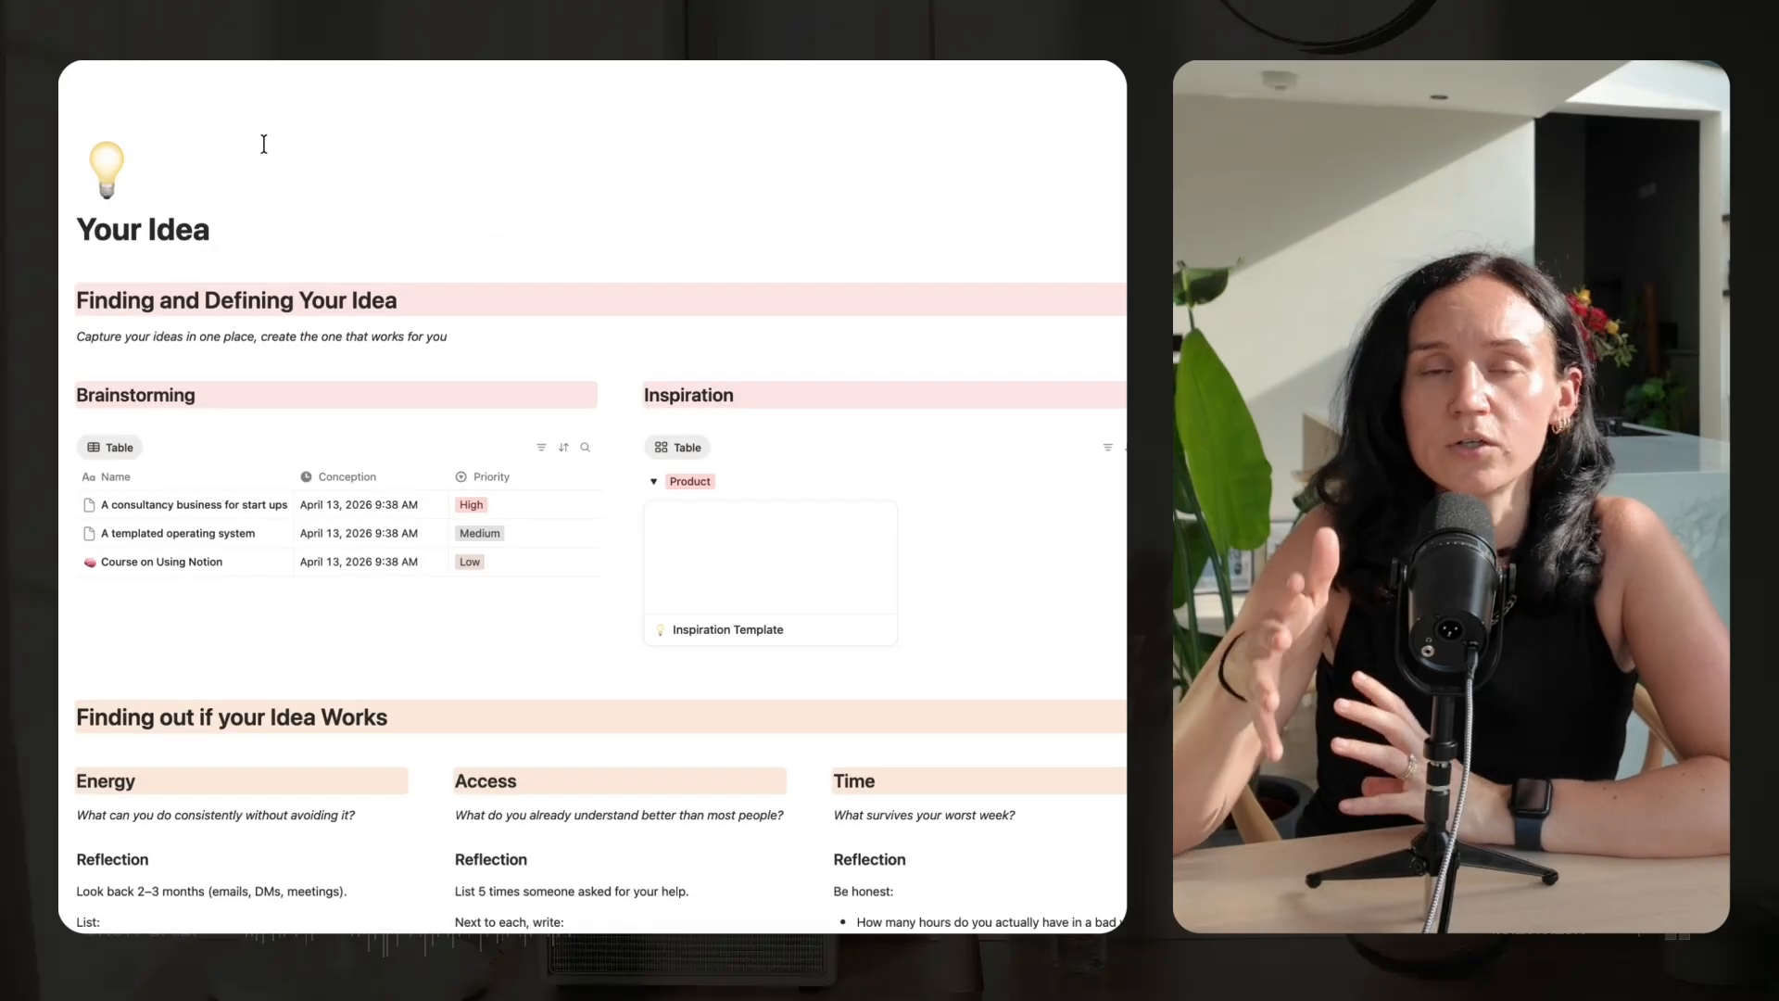